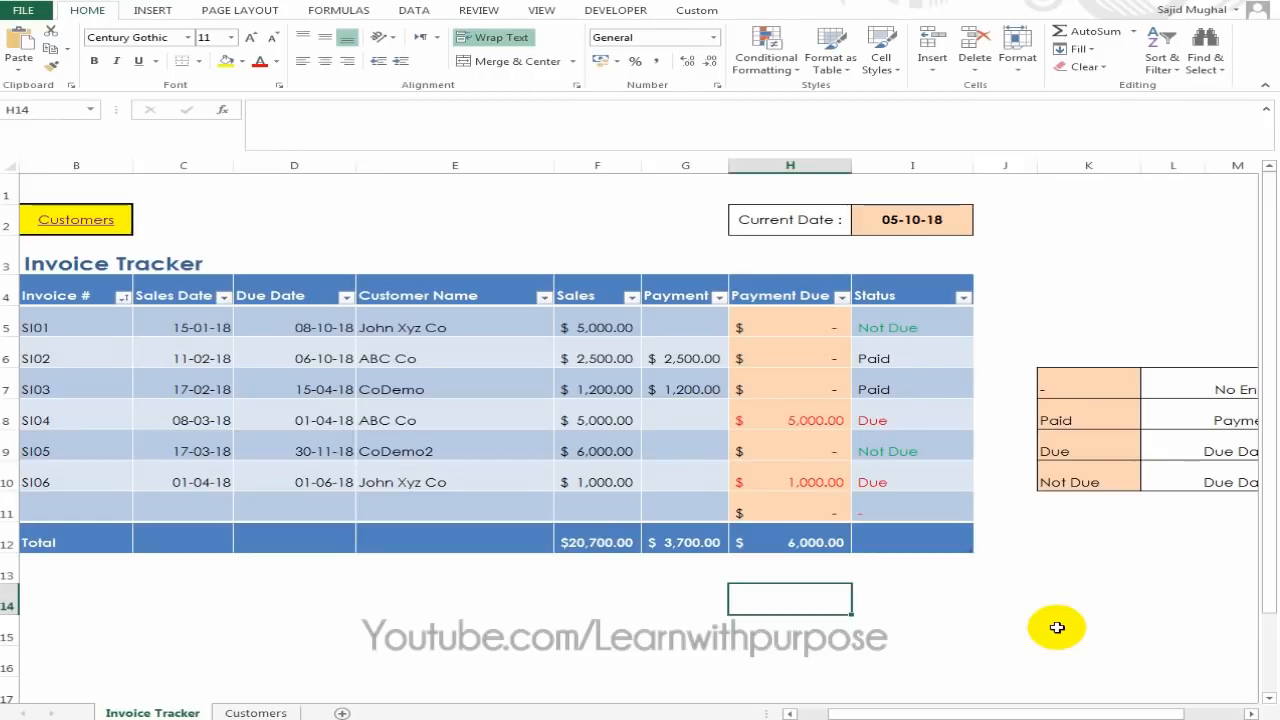
left_click(992, 330)
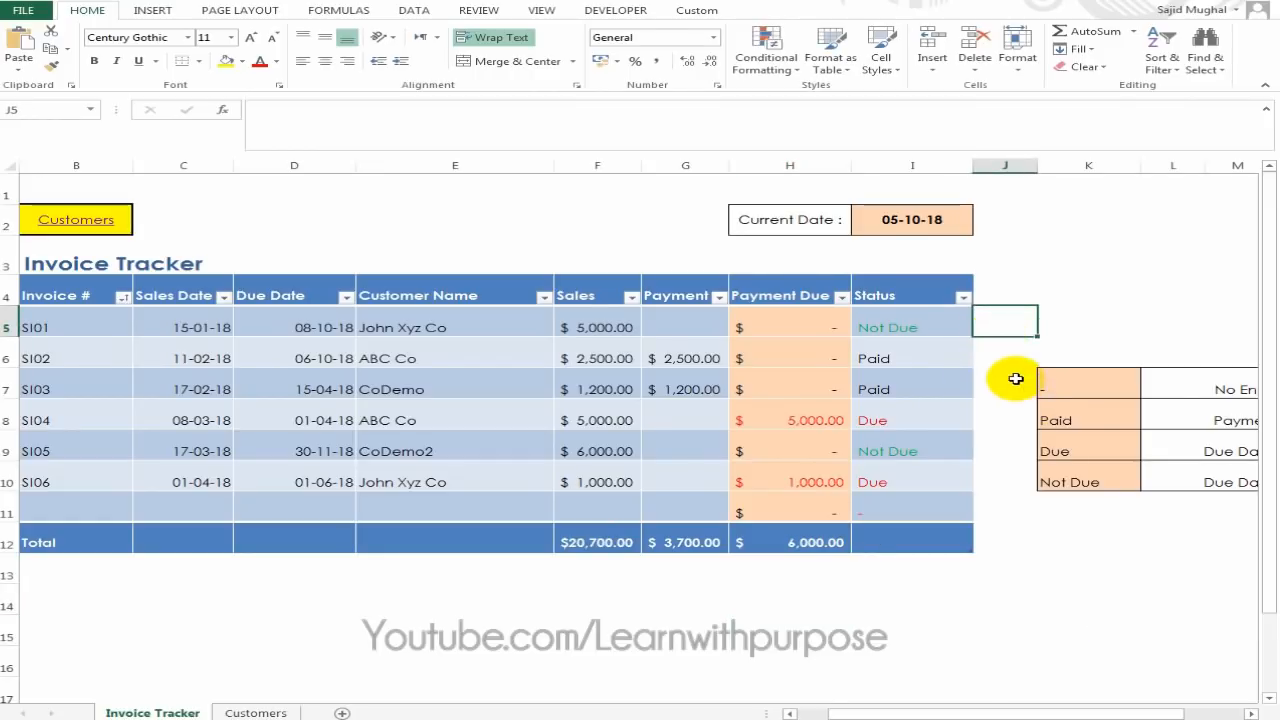
left_click(1032, 540)
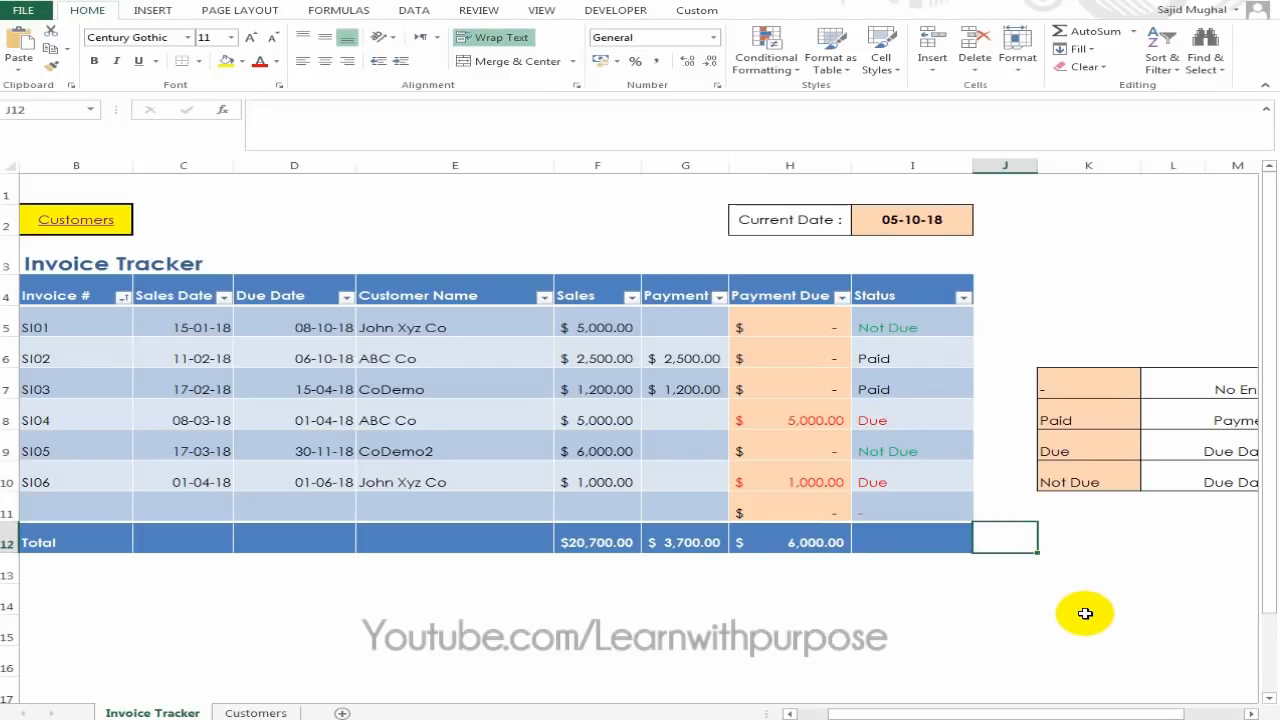
left_click(1005, 296)
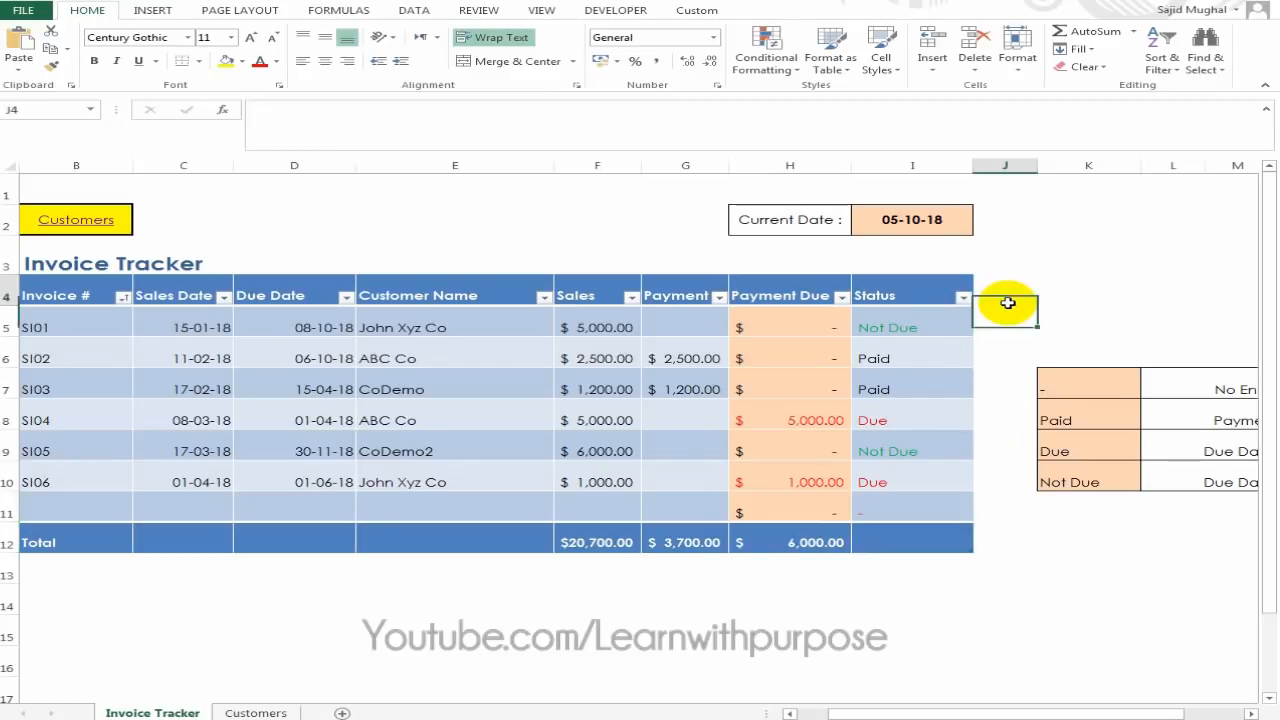
left_click(995, 344)
left_click(1000, 392)
left_click(1006, 512)
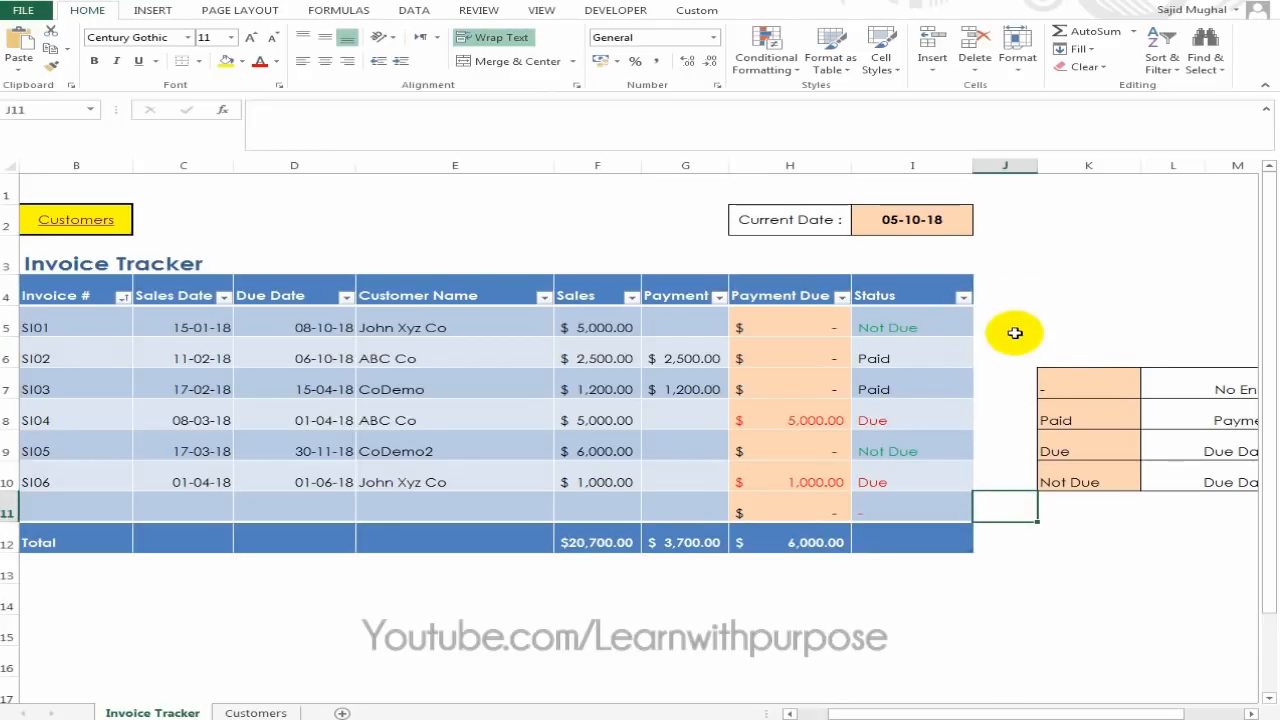
left_click(1016, 328)
left_click(1038, 250)
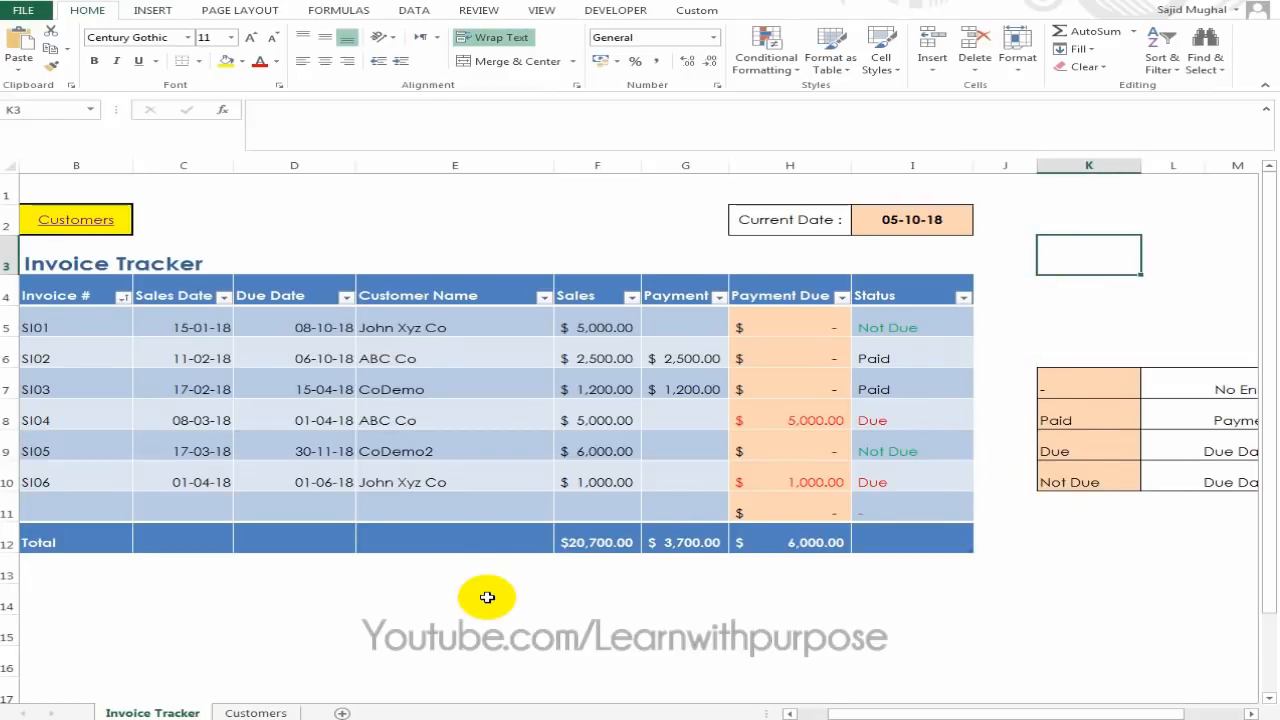
Change the customer name of invoice SI01 to DemoCo using the customer list.
left_click(110, 316)
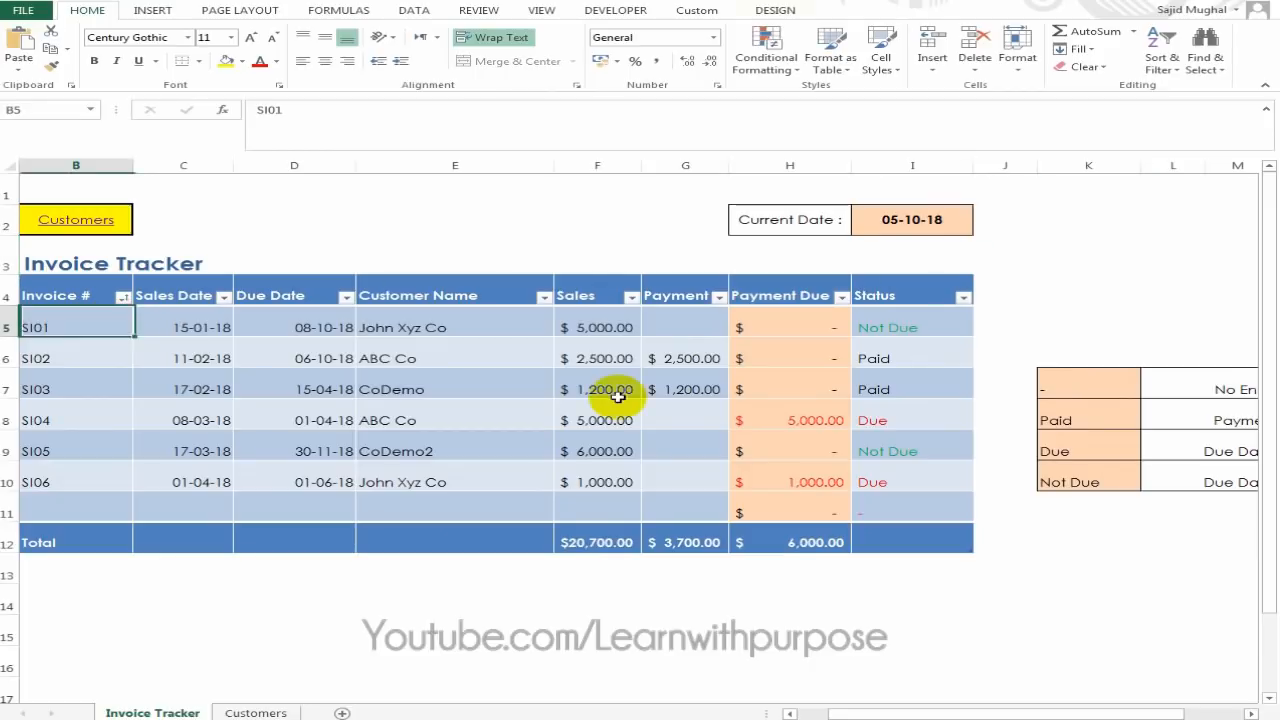
key("Right")
key("Right")
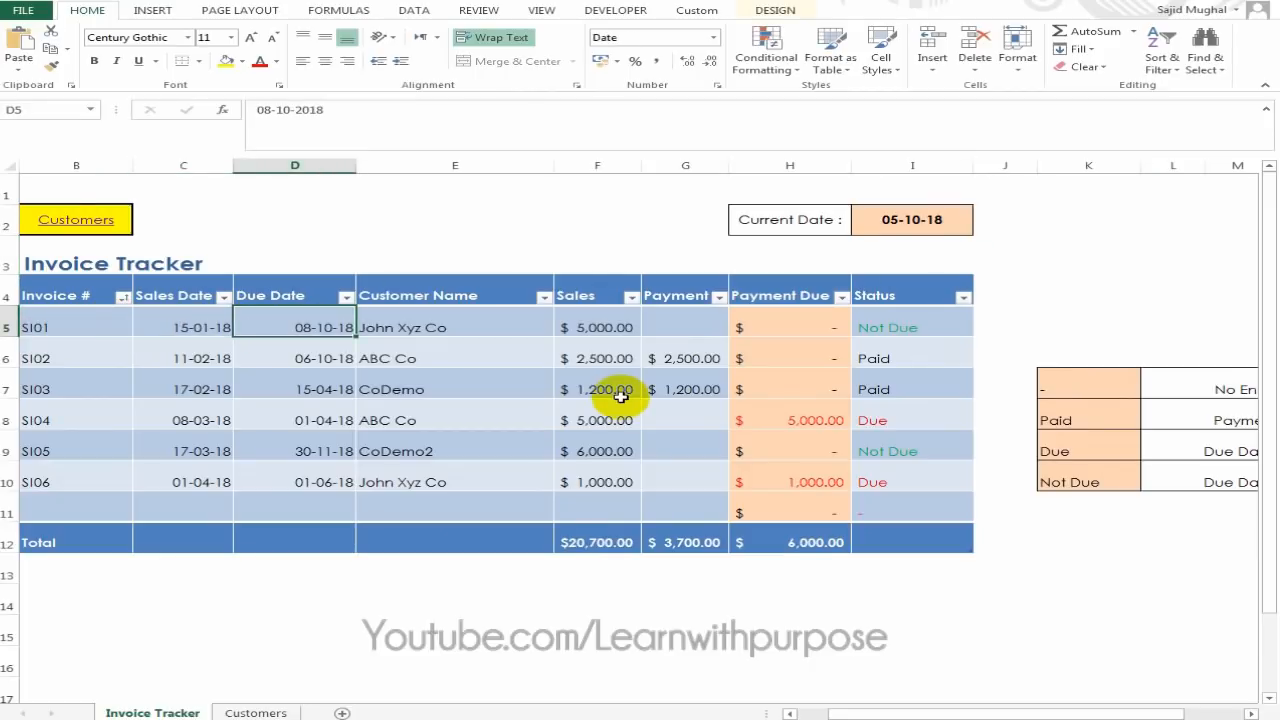
key("Right")
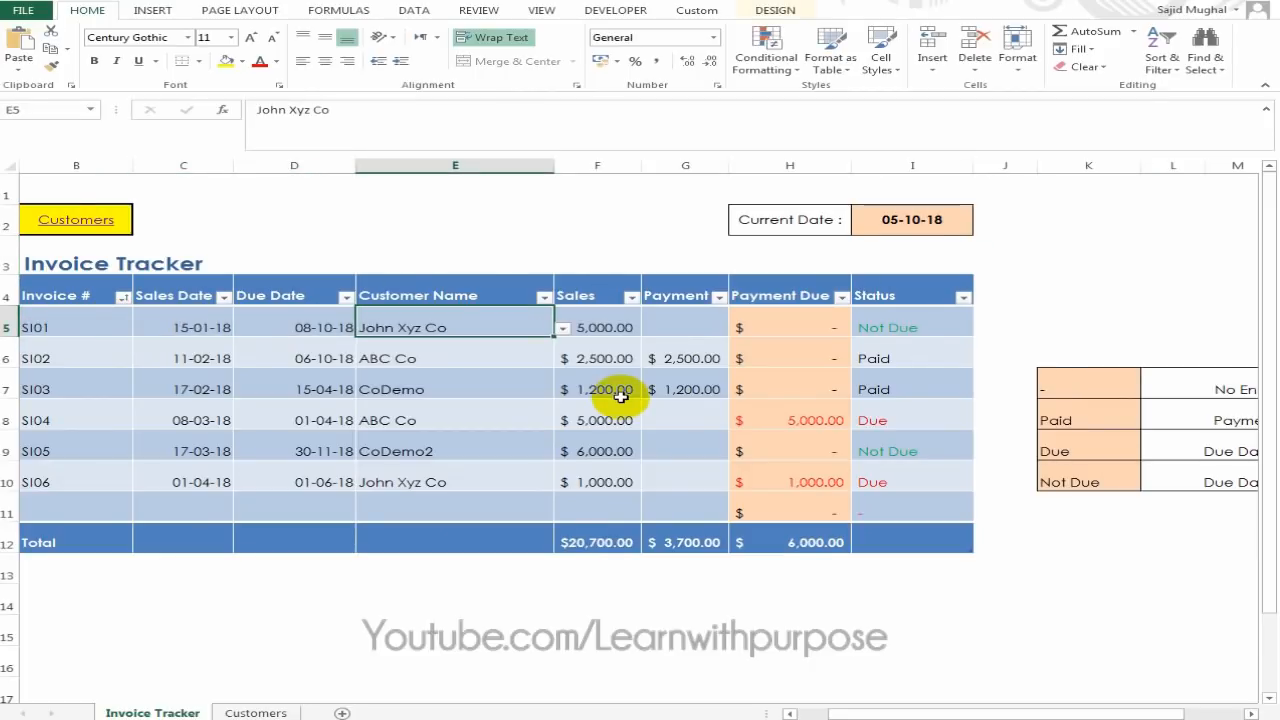
left_click(564, 329)
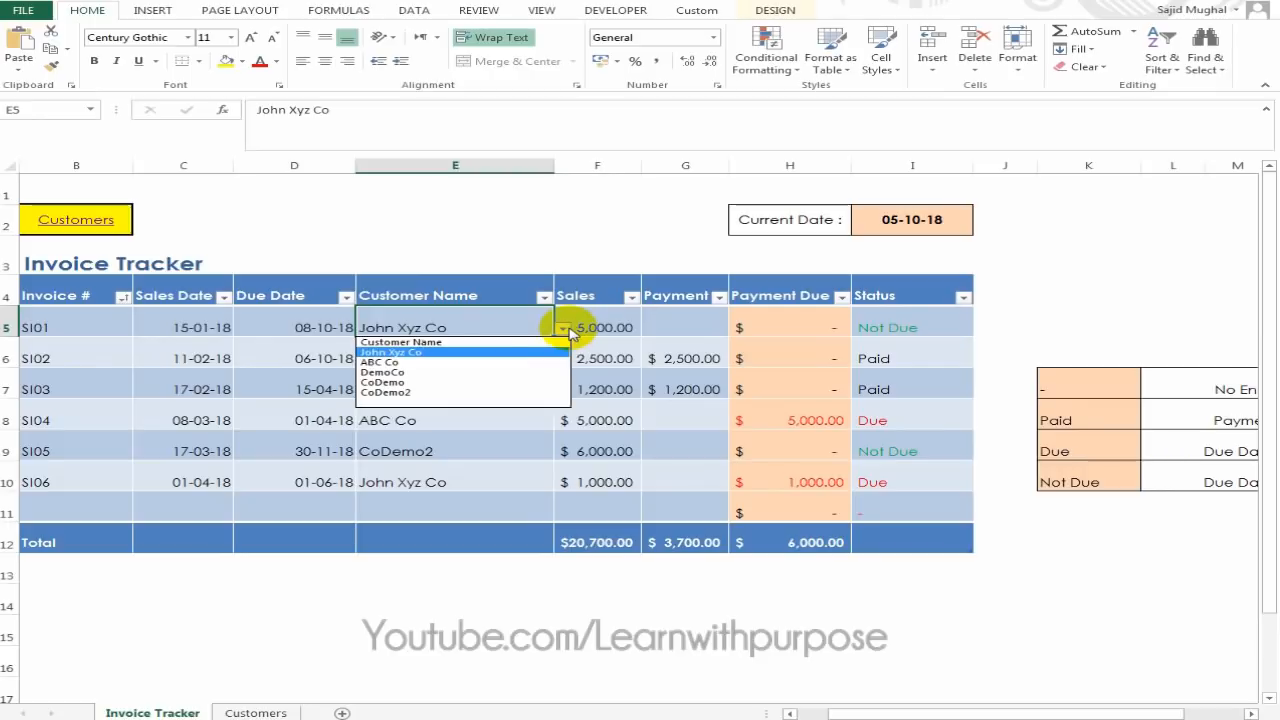
left_click(451, 370)
Examine the Sales, Payment, Payment Due and Status columns of the invoice table, including the Payment Due and Status formulas.
left_click(604, 330)
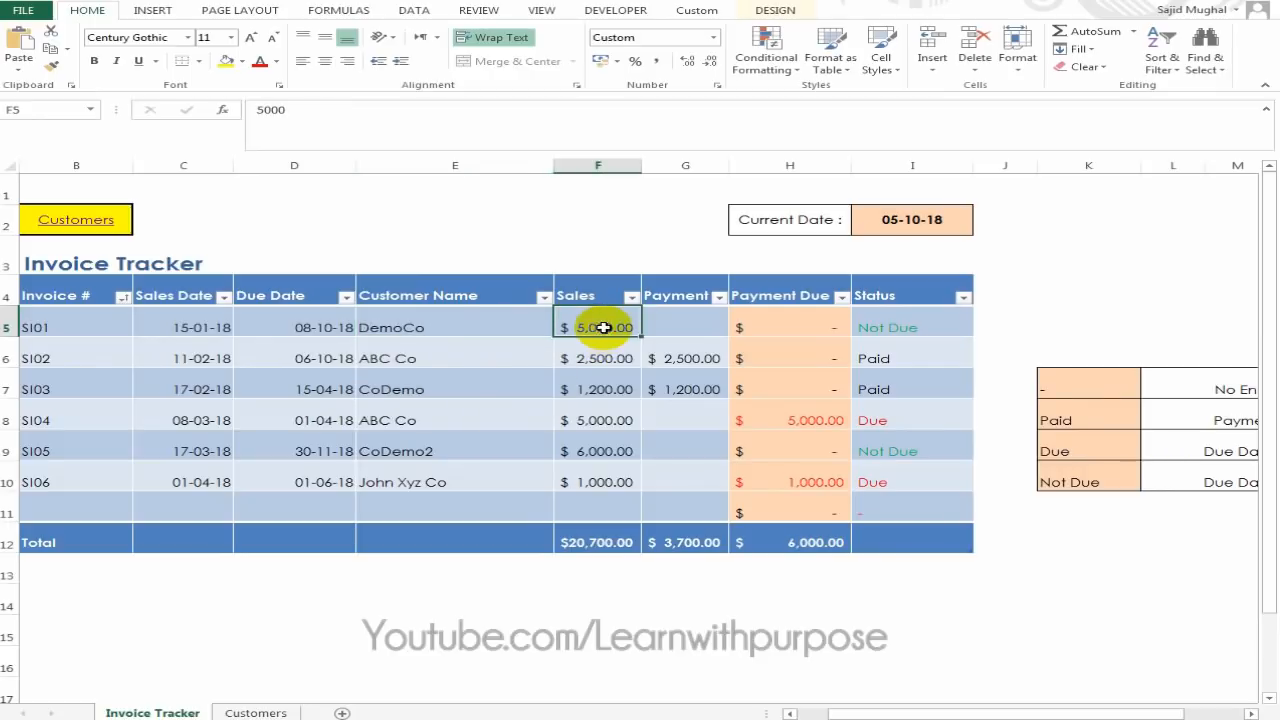
left_click(700, 328)
left_click(700, 389)
left_click(705, 420)
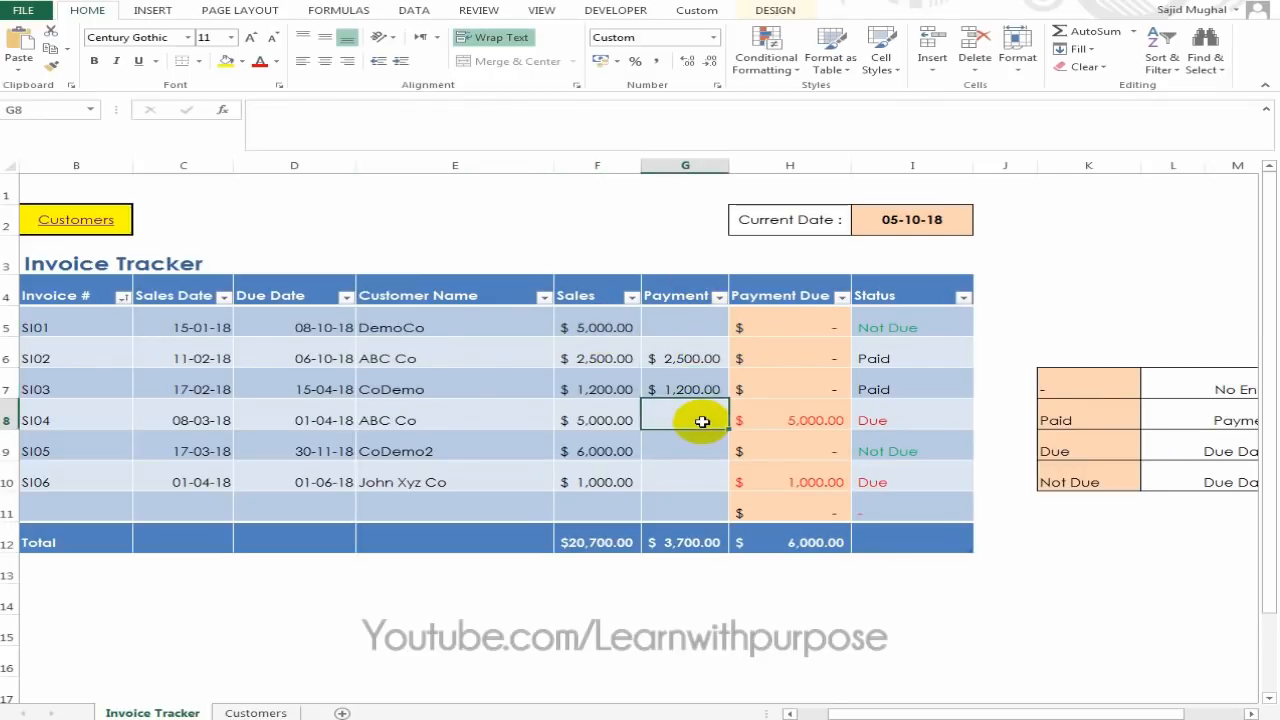
left_click(797, 327)
left_click(787, 420)
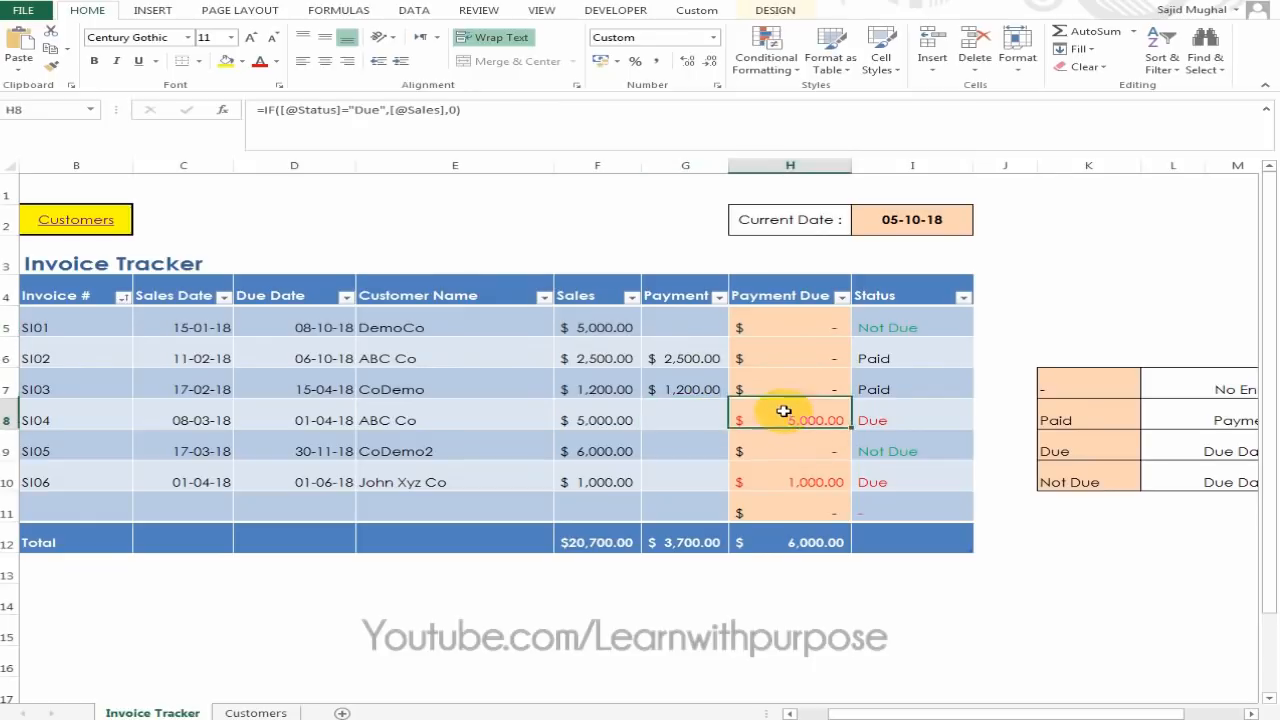
left_click(788, 480)
left_click(793, 360)
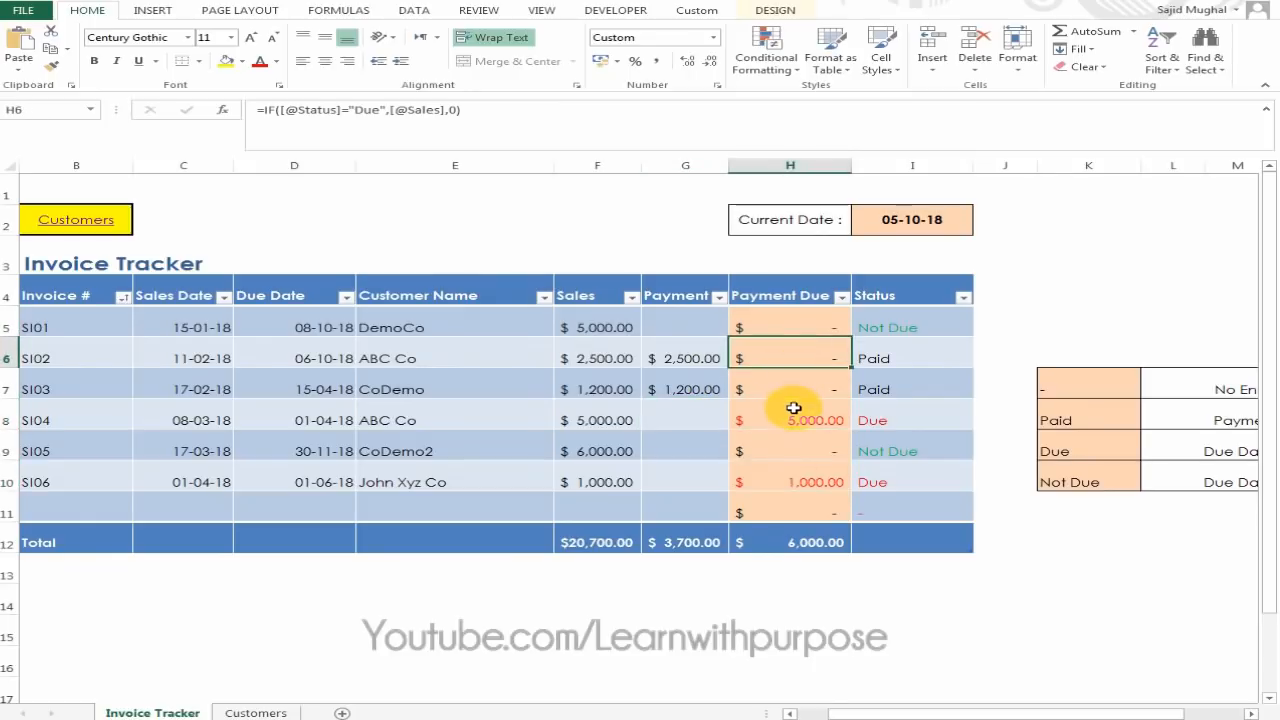
left_click(794, 412)
left_click(797, 473)
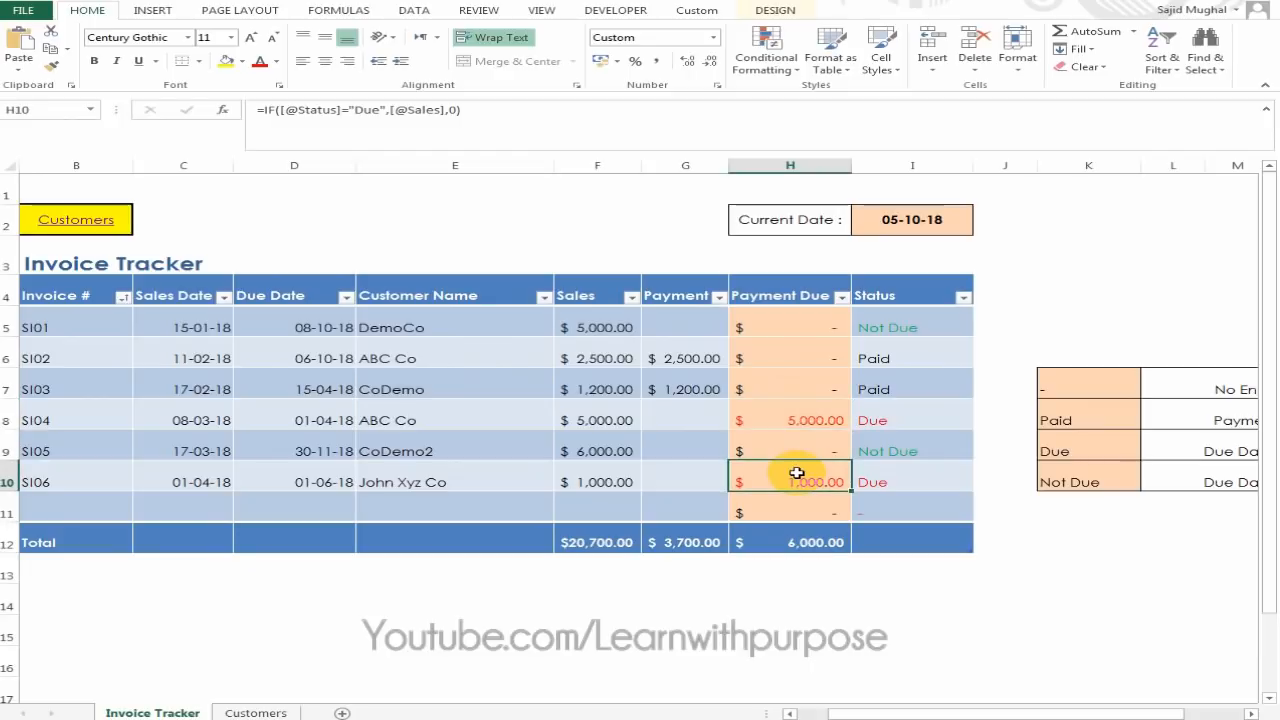
left_click(800, 412)
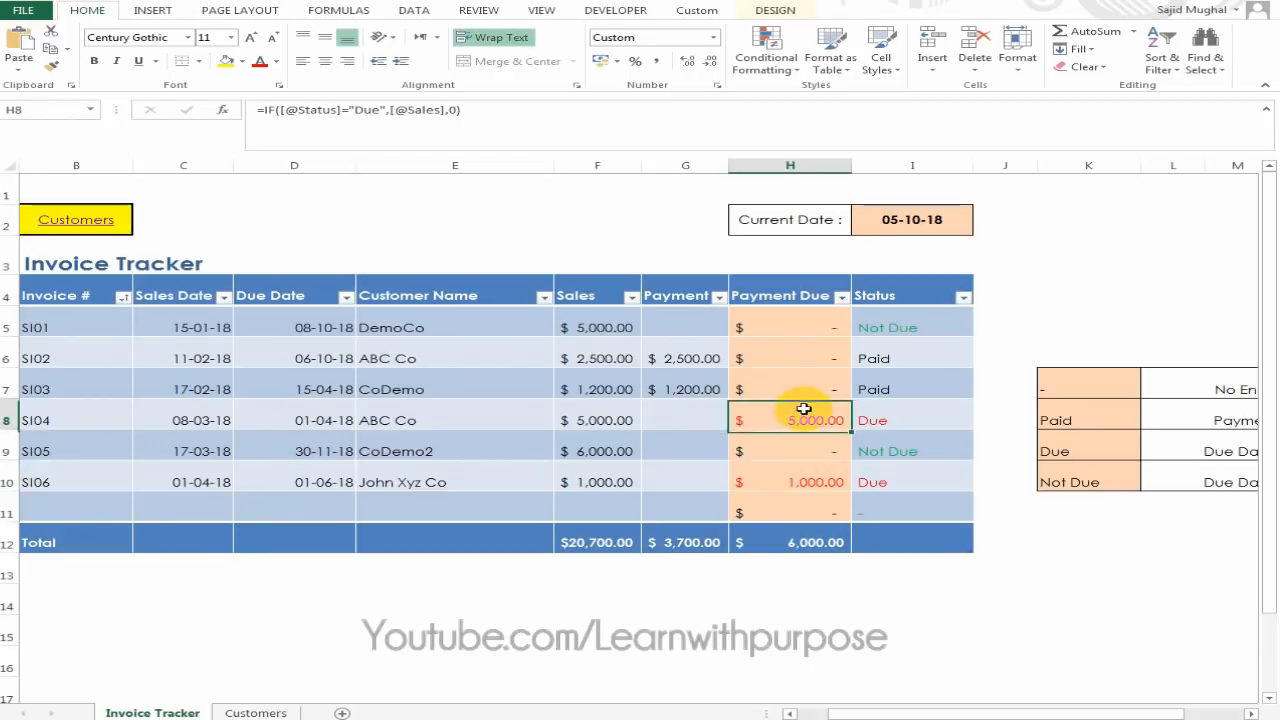
left_click(900, 336)
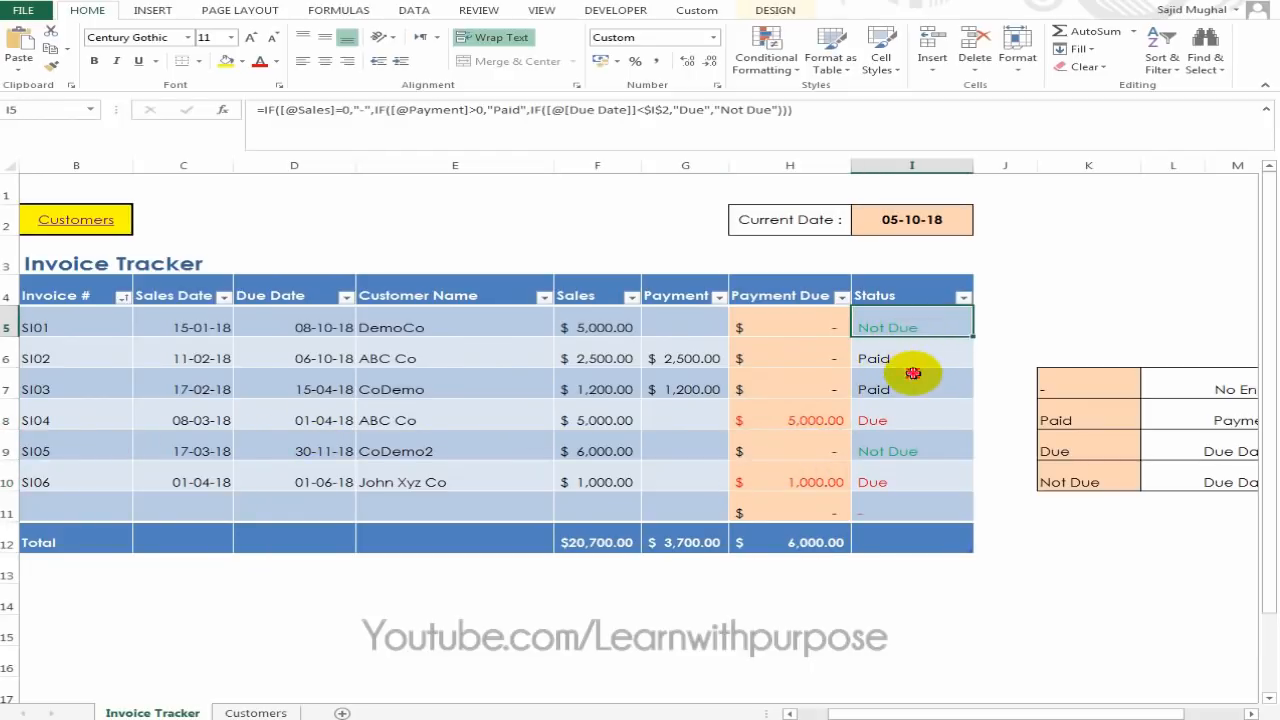
left_click(910, 380)
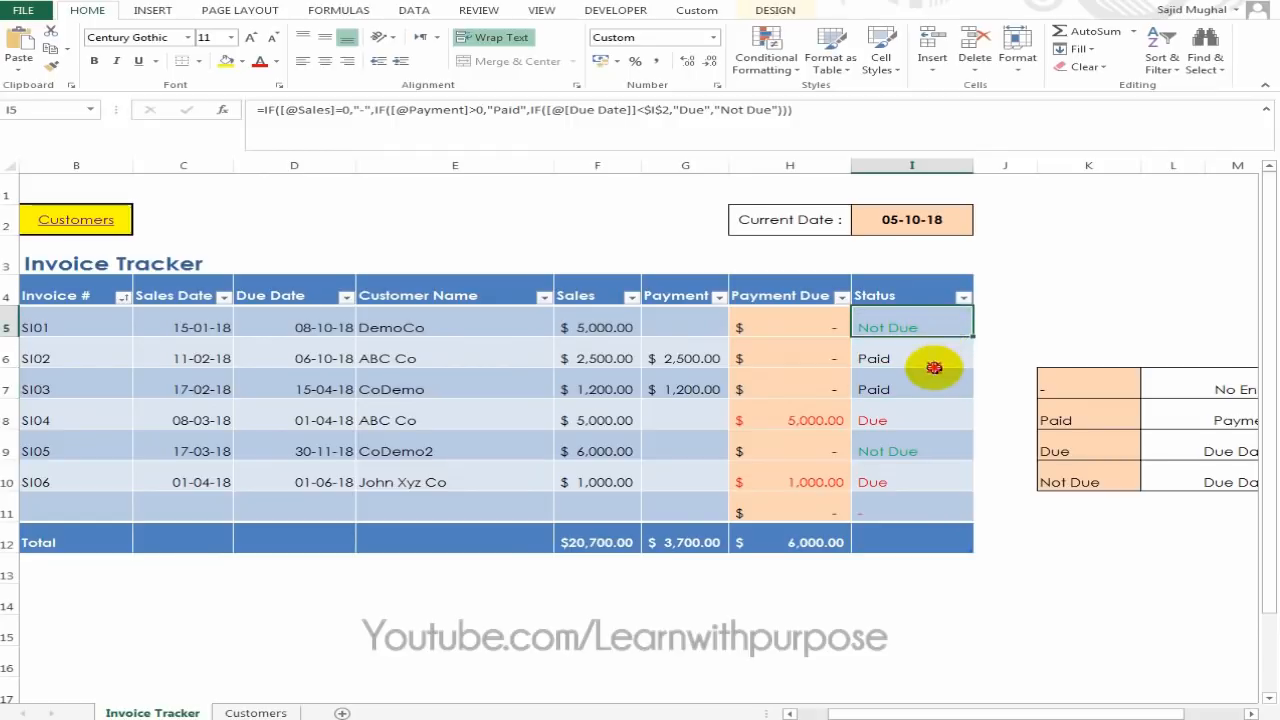
left_click(917, 421)
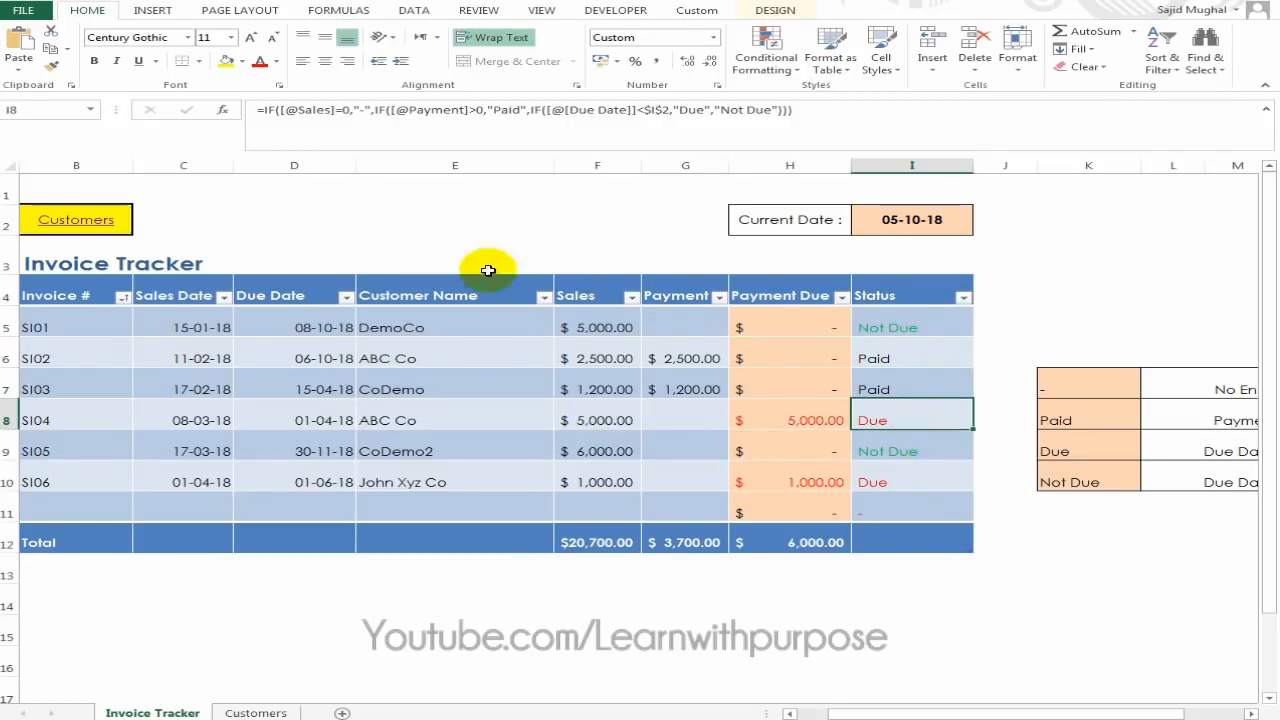
Open the Customers sheet and examine the customer names and the Sales formula in the Accounts Receivable table.
left_click(93, 211)
left_click(93, 211)
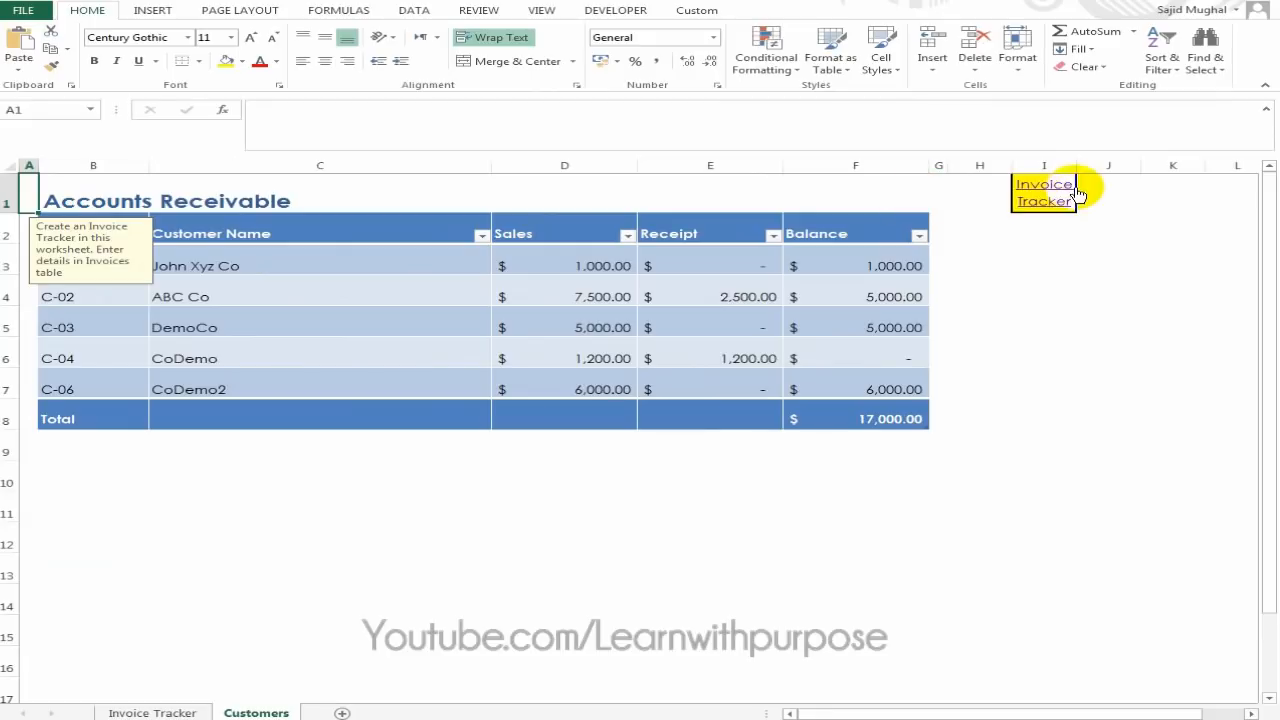
left_click(315, 458)
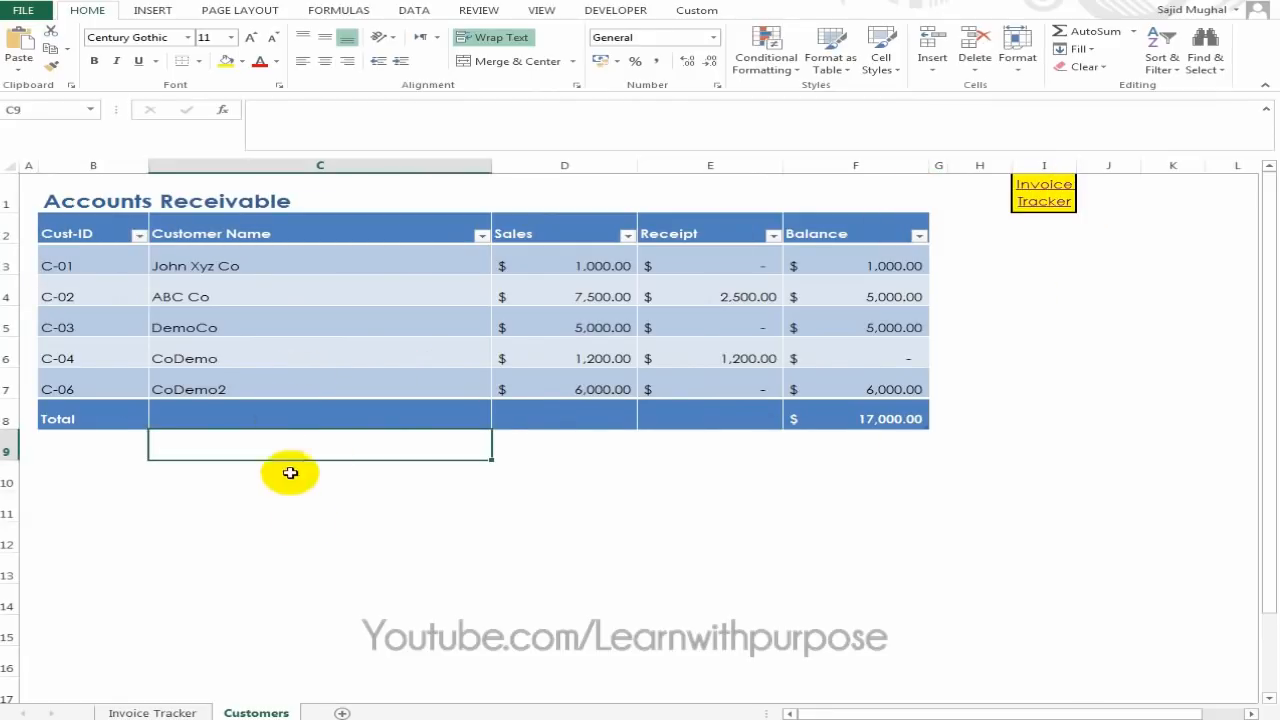
left_click_drag(300, 262, 300, 366)
left_click(318, 290)
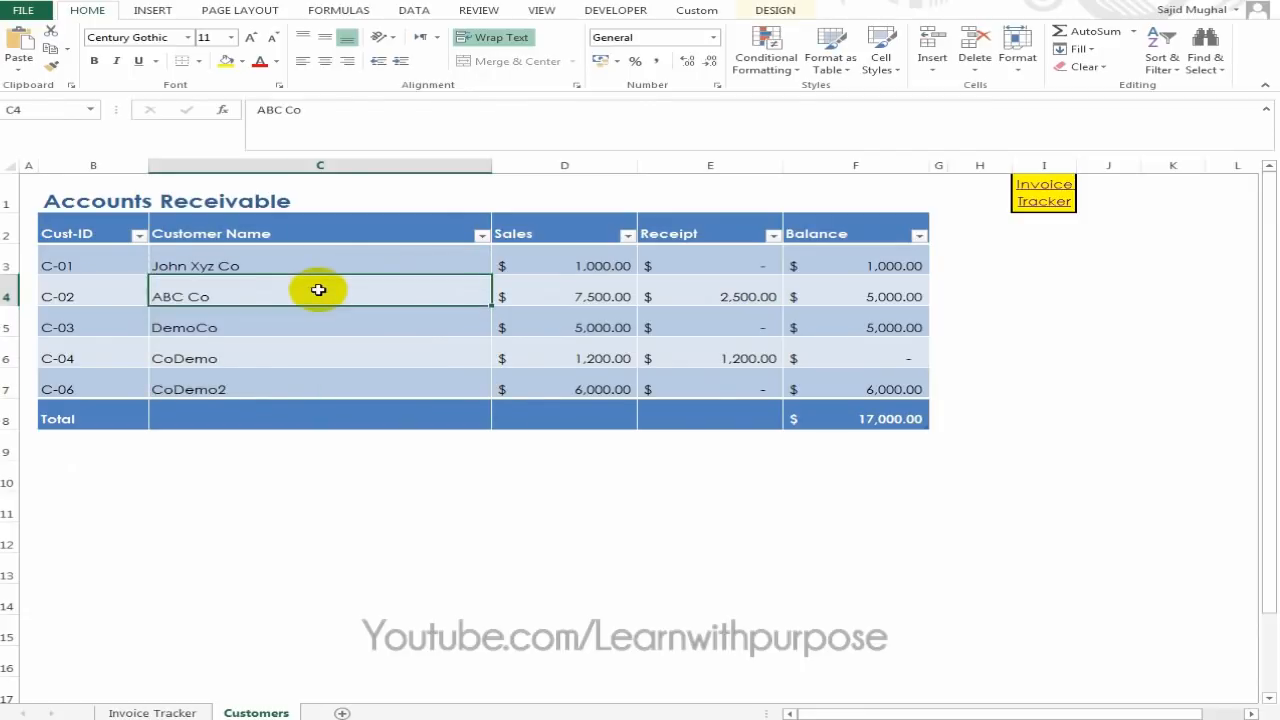
left_click(318, 268)
left_click(566, 262)
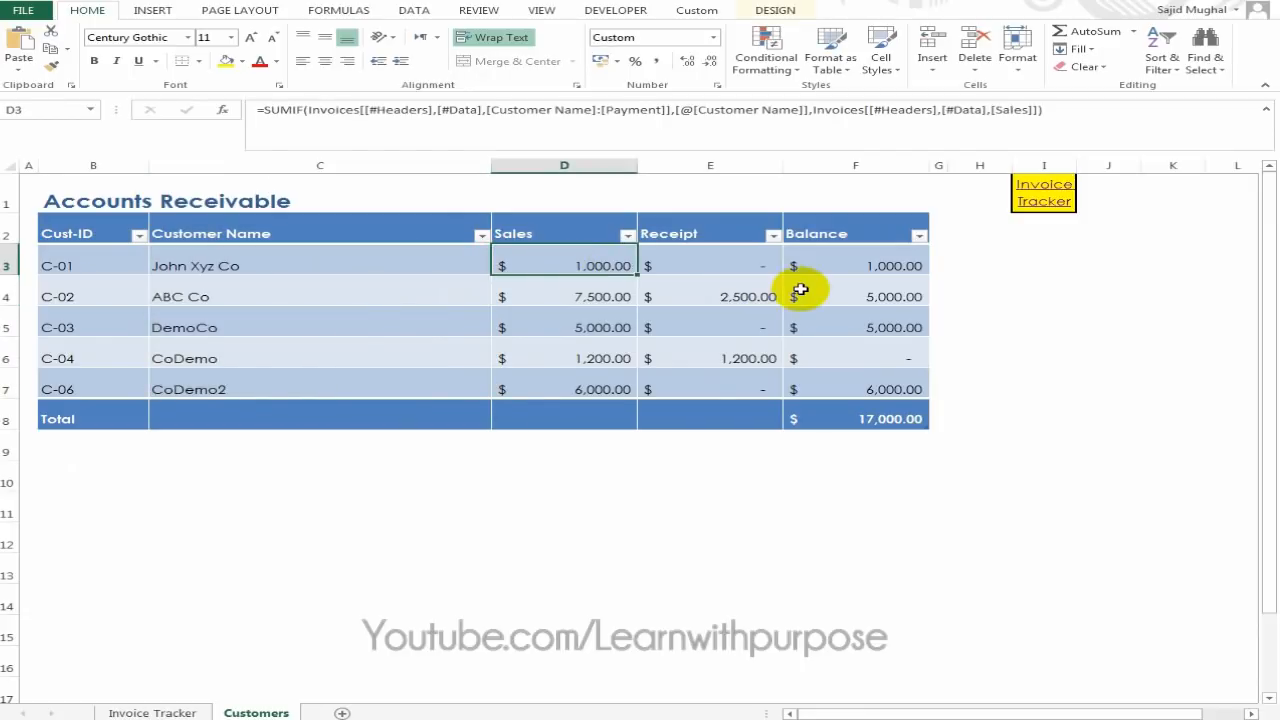
Compare with the Invoice Tracker sheet, and review the Receipt and Balance formulas and the balance total on the Customers sheet.
left_click(153, 712)
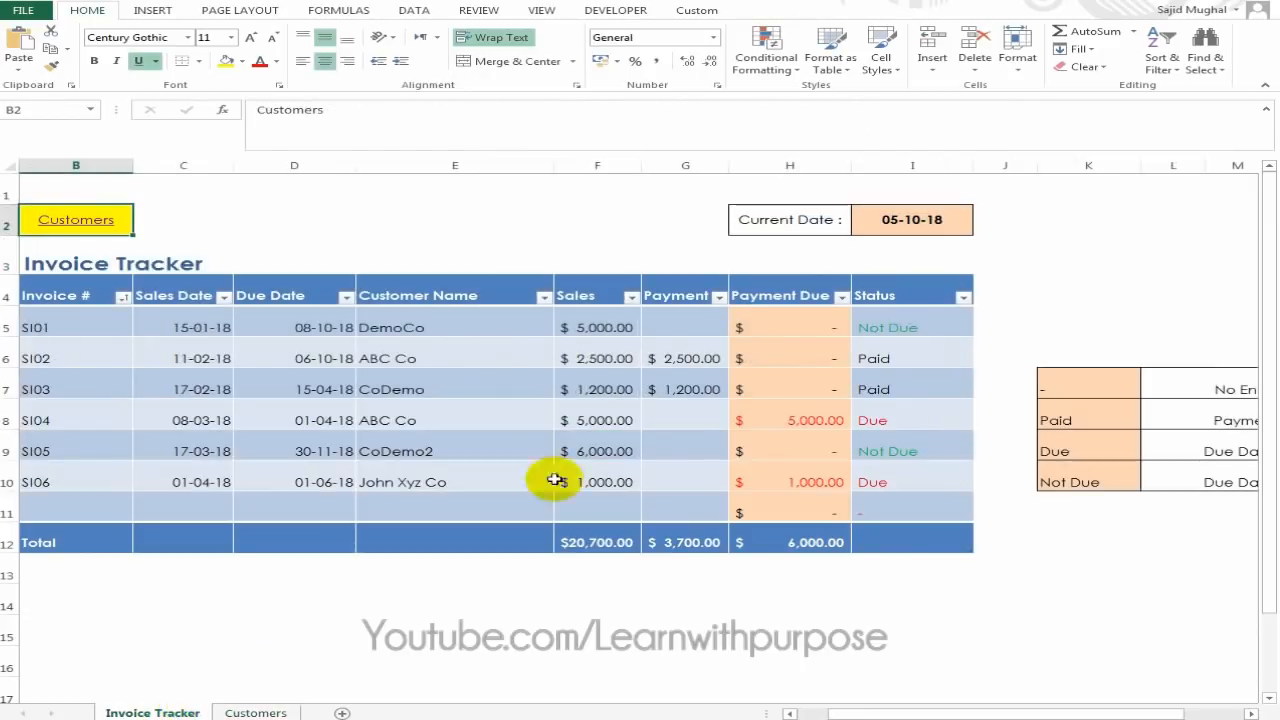
left_click(100, 219)
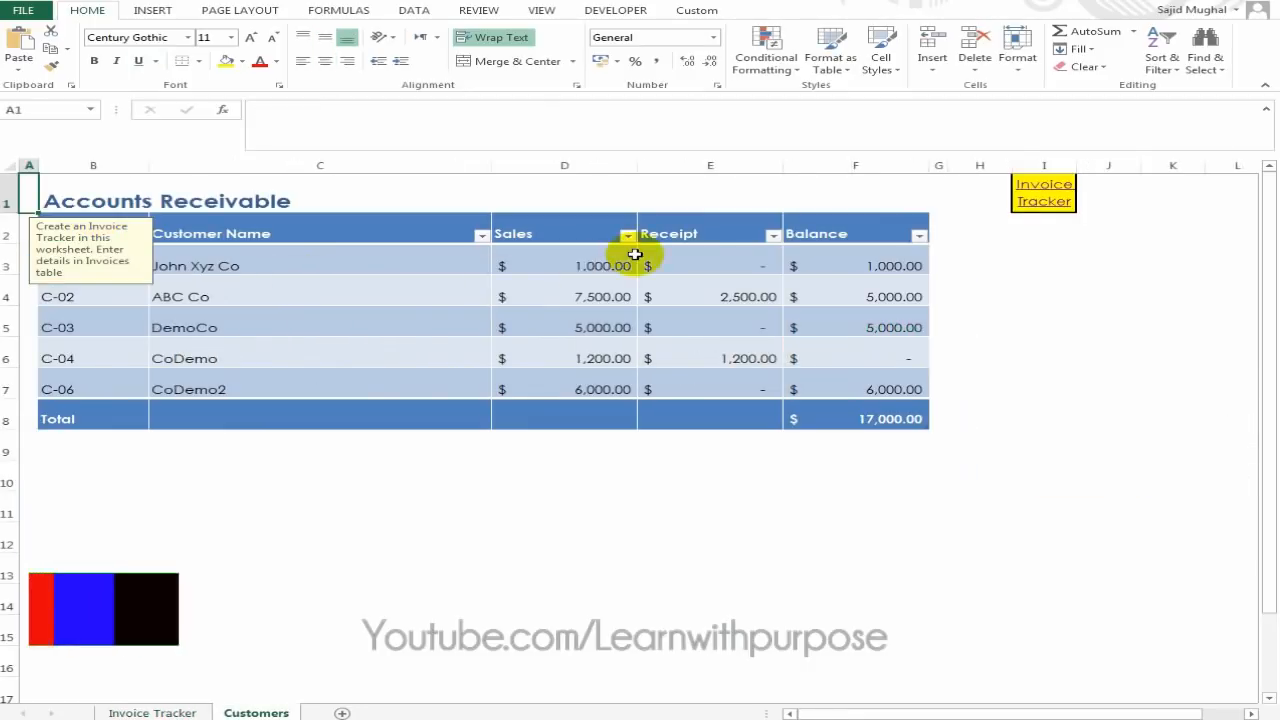
left_click(684, 260)
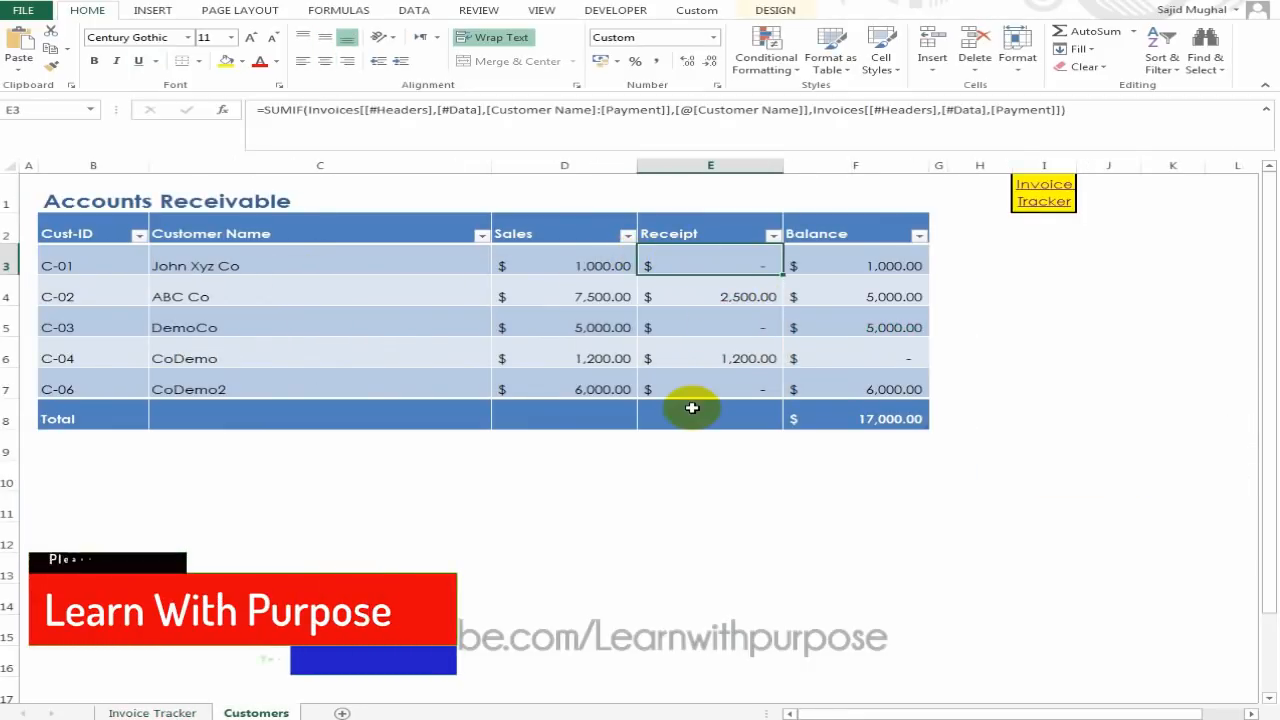
left_click(866, 264)
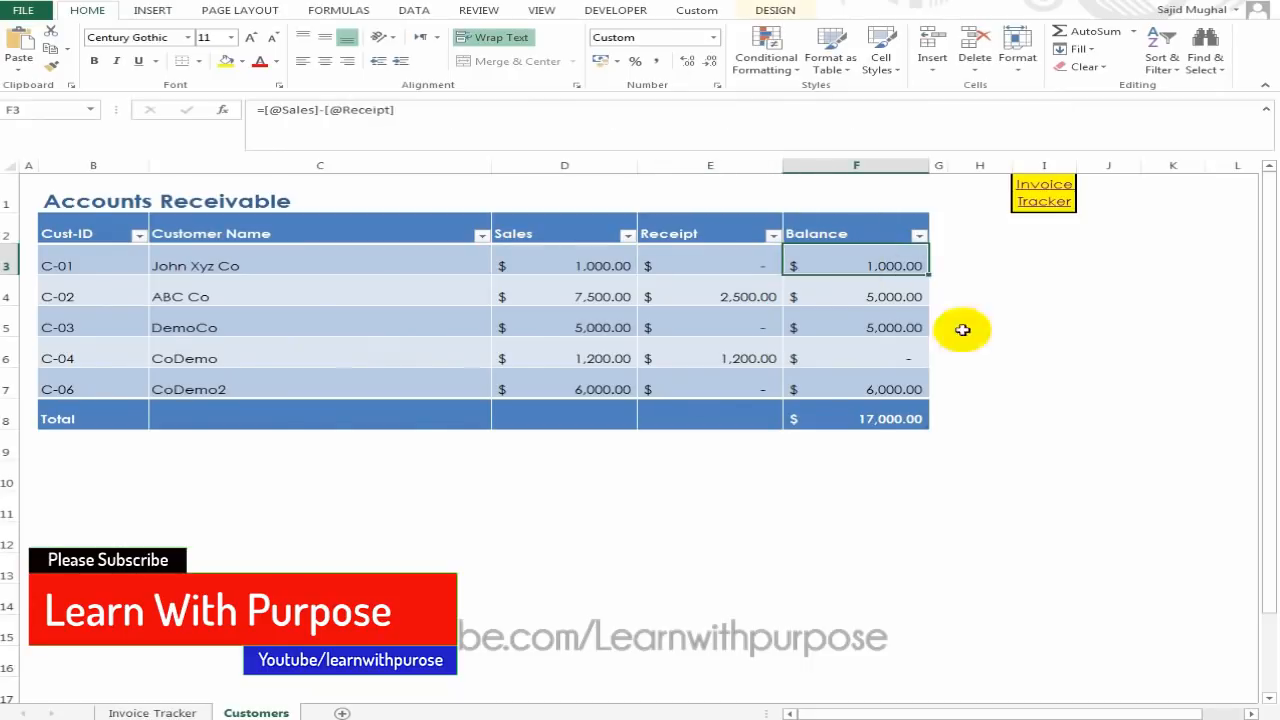
left_click(249, 263)
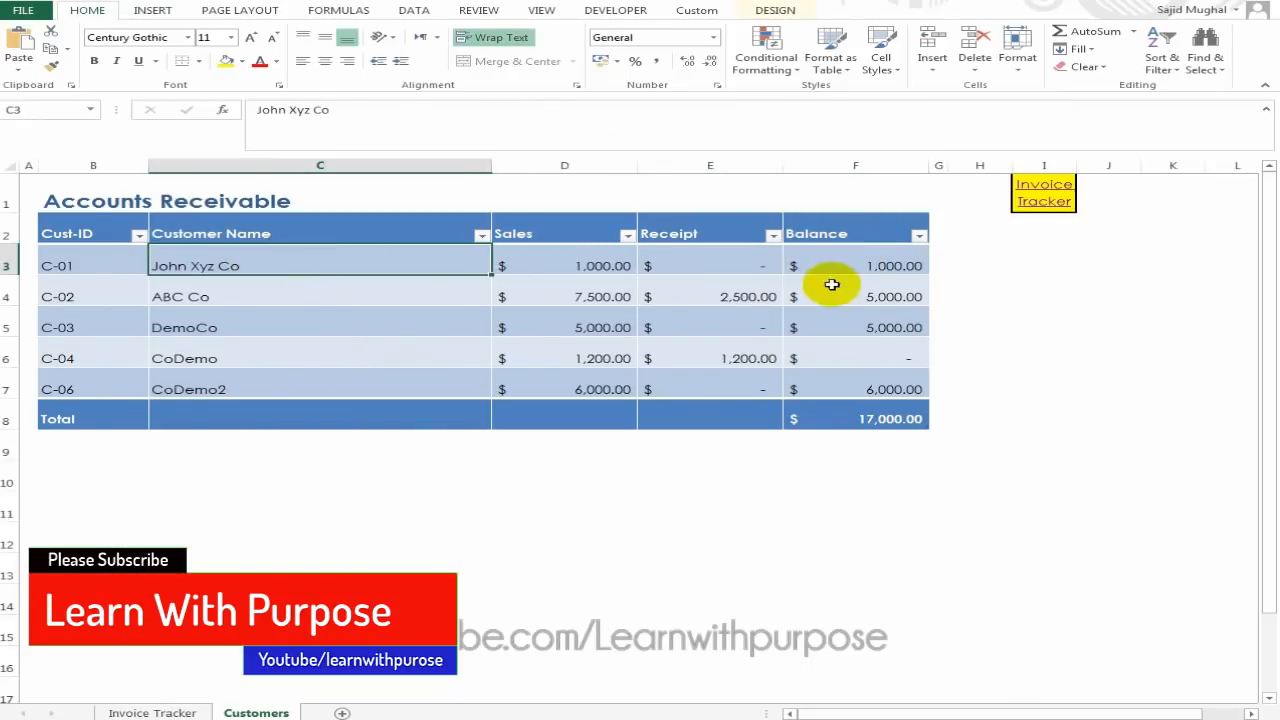
left_click(890, 264)
left_click(871, 384)
left_click(869, 418)
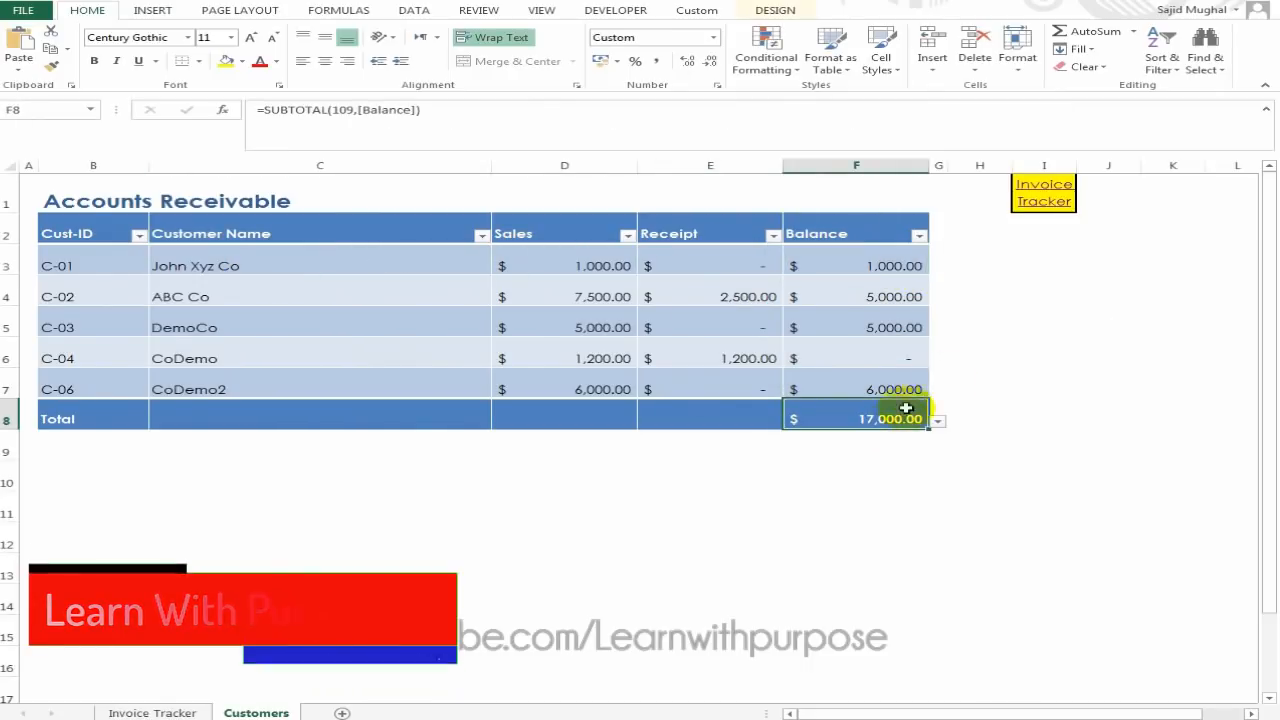
left_click(881, 497)
left_click(854, 420)
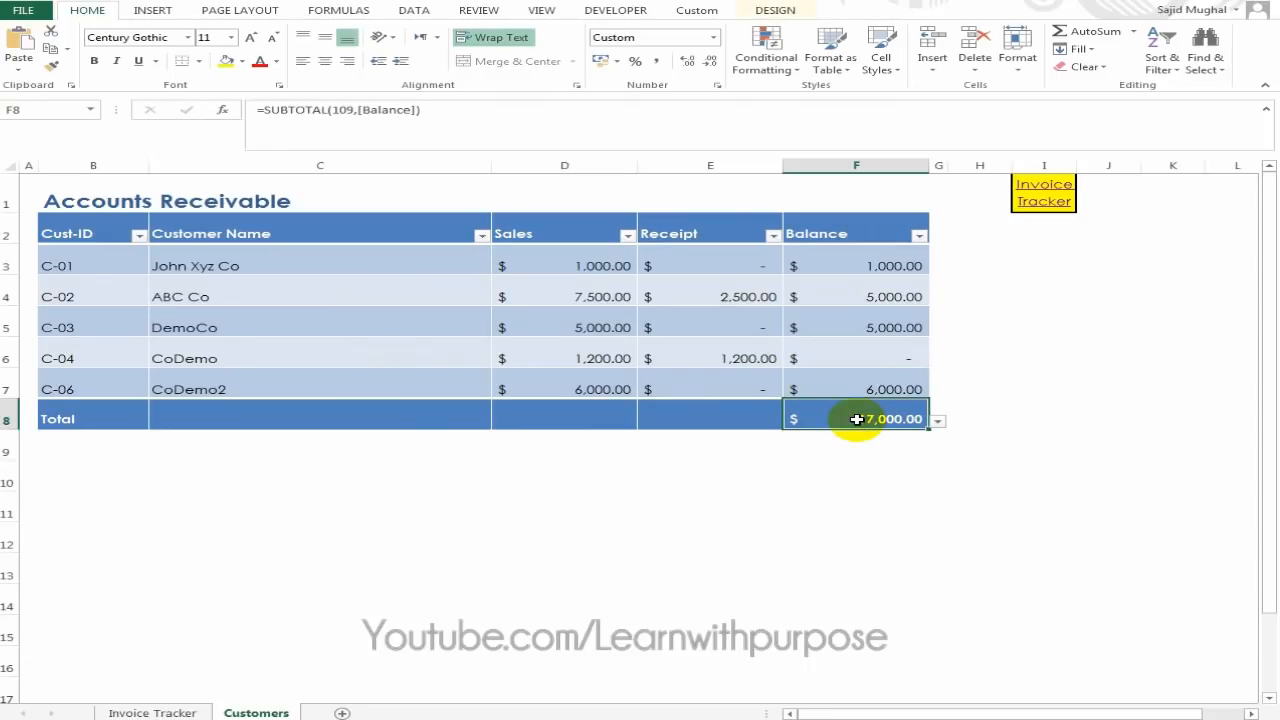
Go back to the Invoice Tracker sheet through its link on the Customers sheet.
left_click(1046, 193)
left_click(1046, 193)
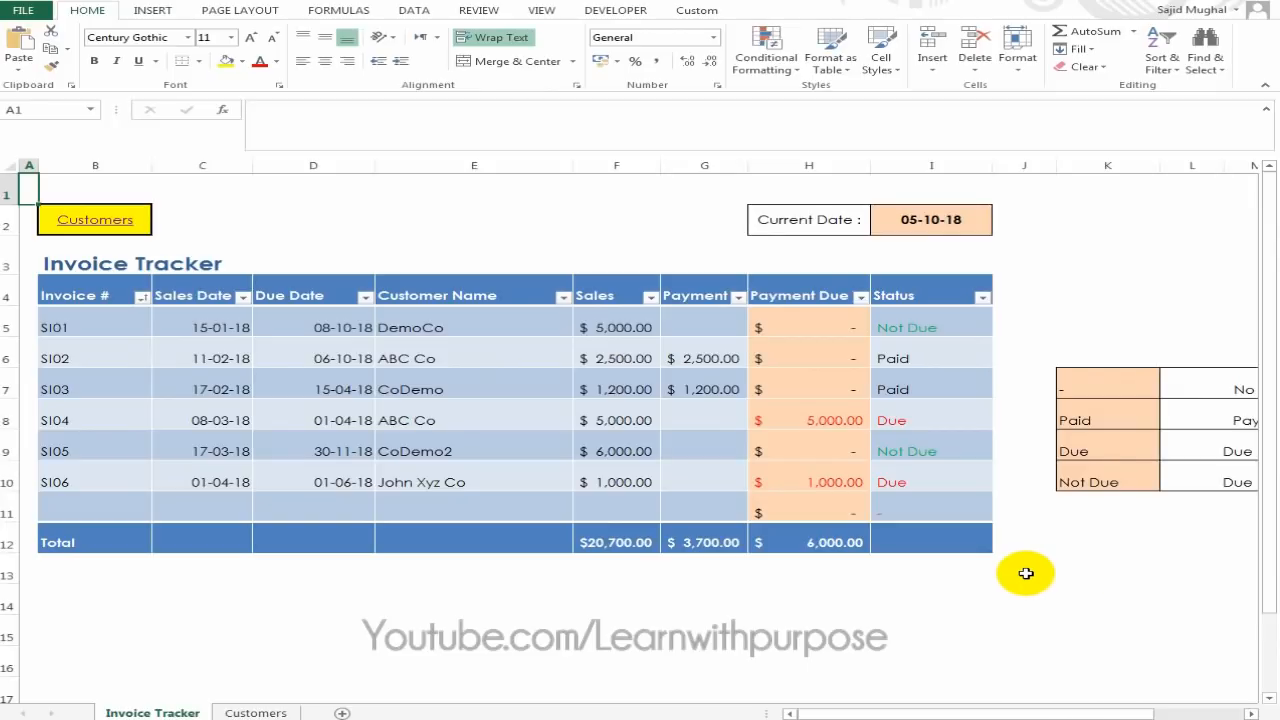
left_click(1028, 353)
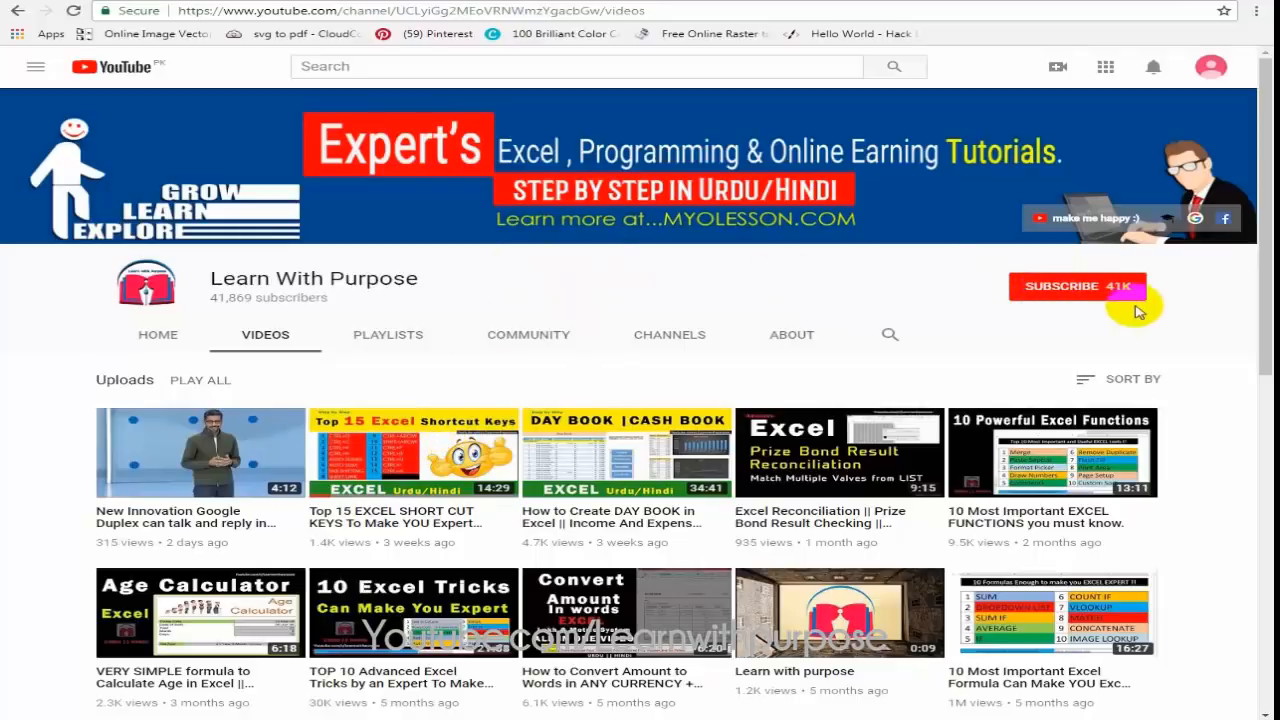
left_click(1074, 290)
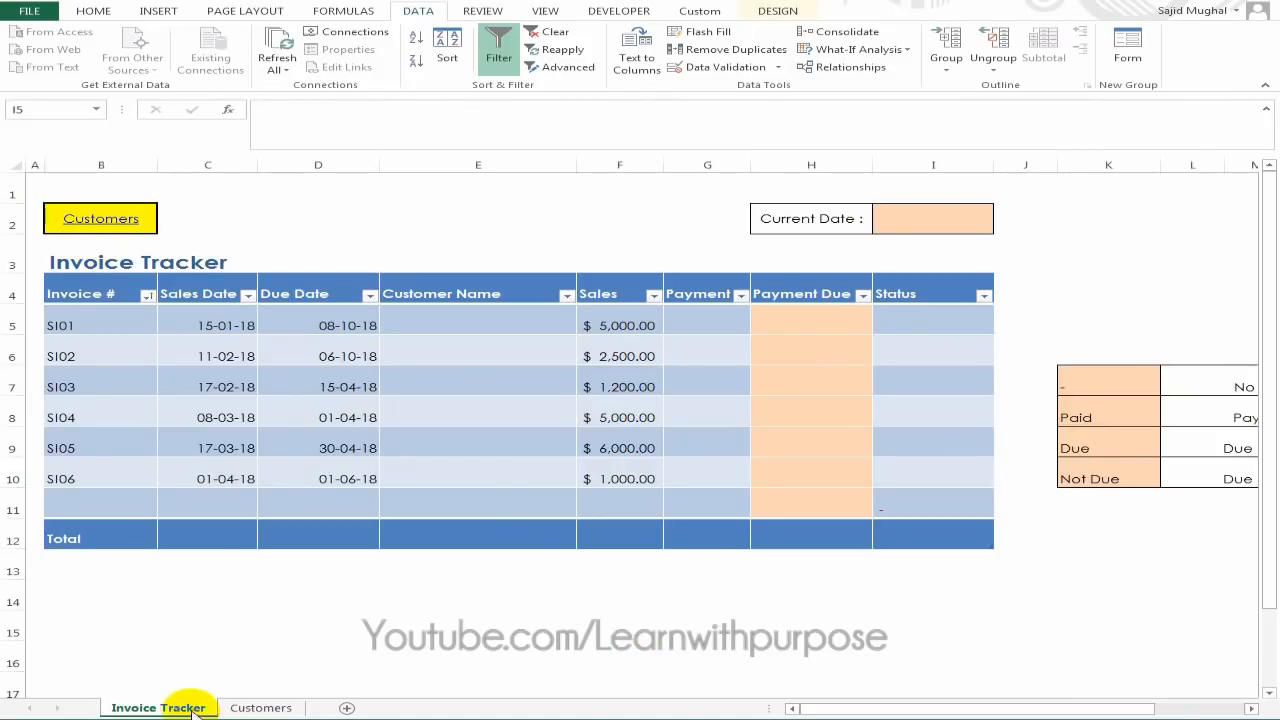
Look over the unfilled Accounts Receivable table on the Customers sheet and return to the unfilled Invoice Tracker sheet.
left_click(258, 708)
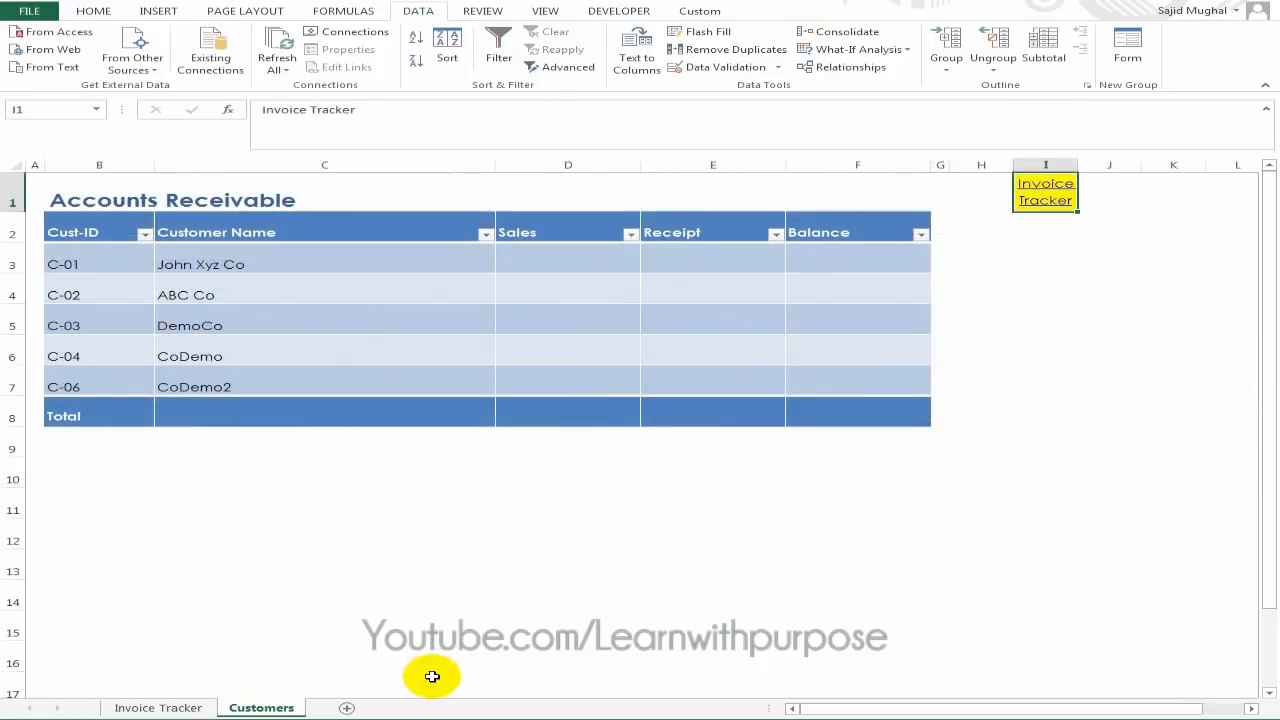
left_click(488, 650)
left_click(183, 708)
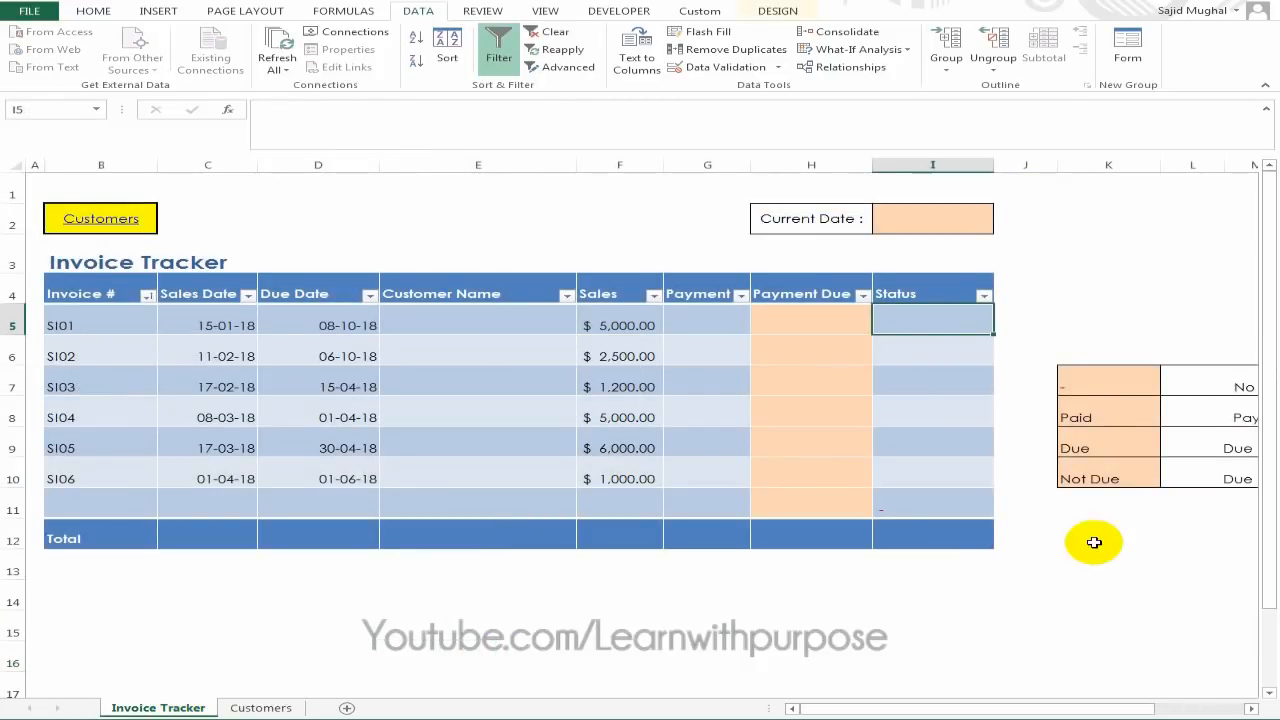
left_click(1063, 257)
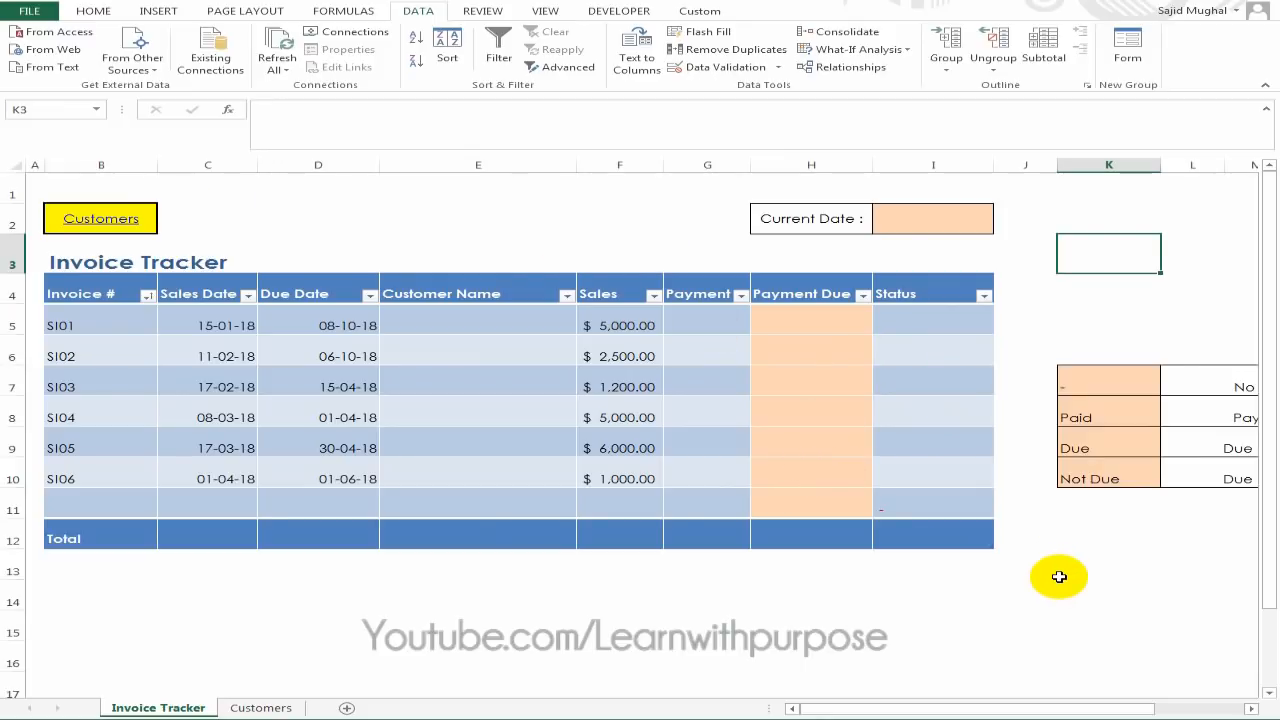
Try the sheet links by opening Customers from the Invoice Tracker sheet and returning to Invoice Tracker.
left_click(897, 326)
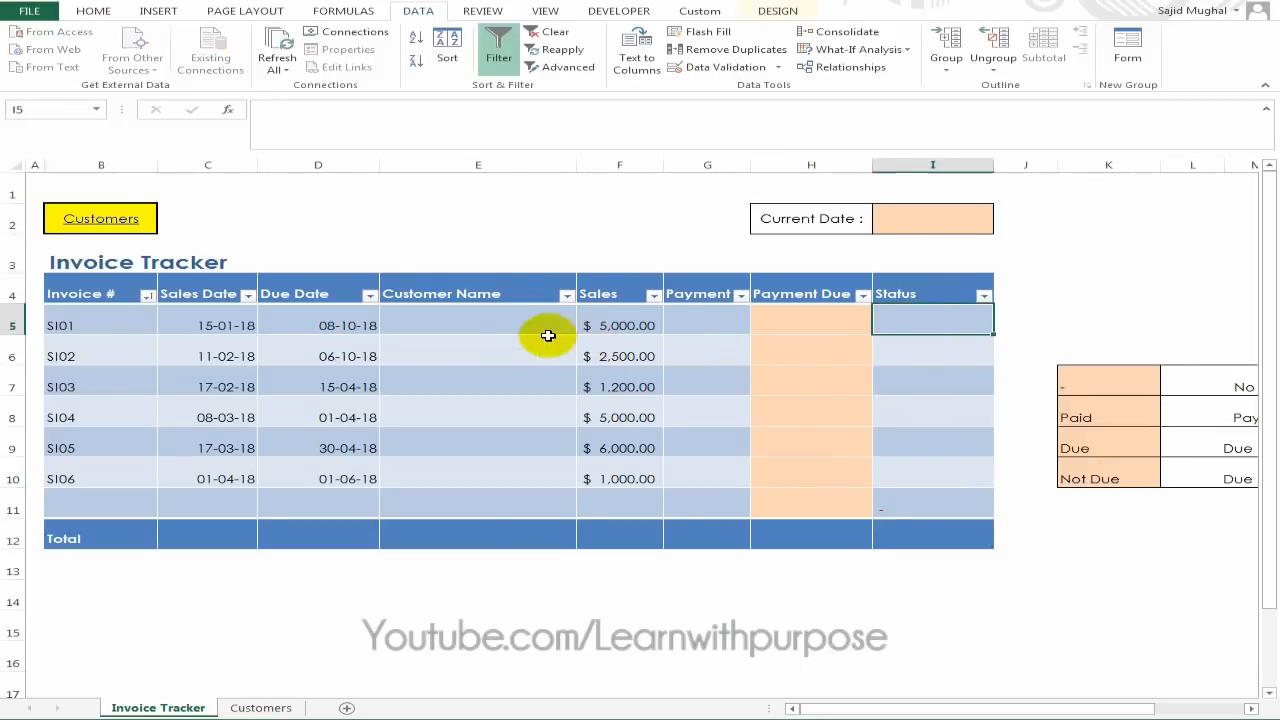
left_click(106, 230)
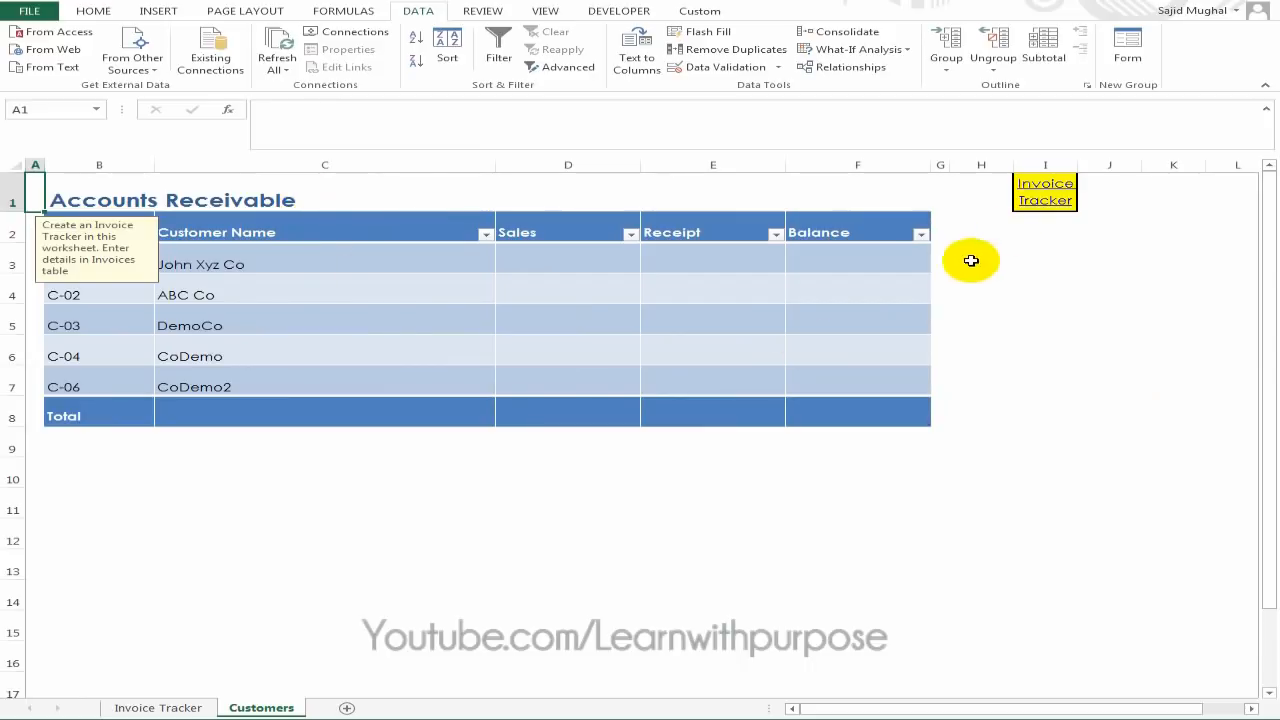
left_click(1047, 197)
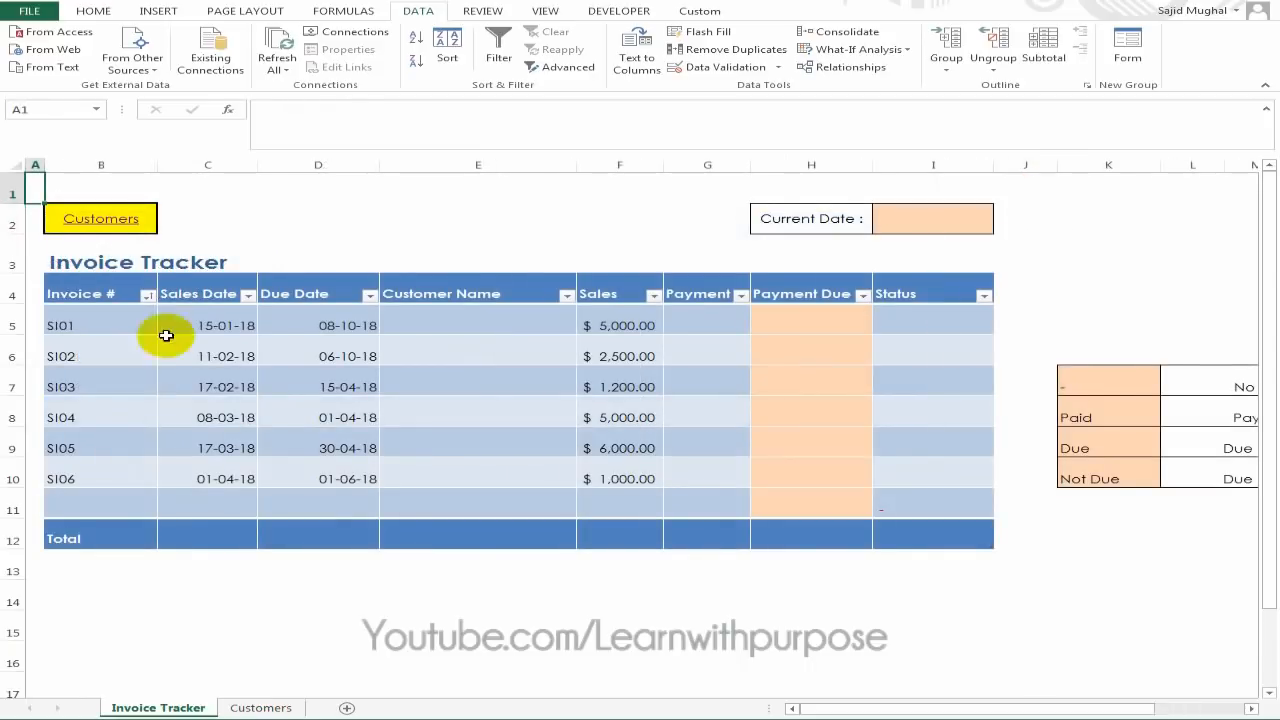
left_click(514, 594)
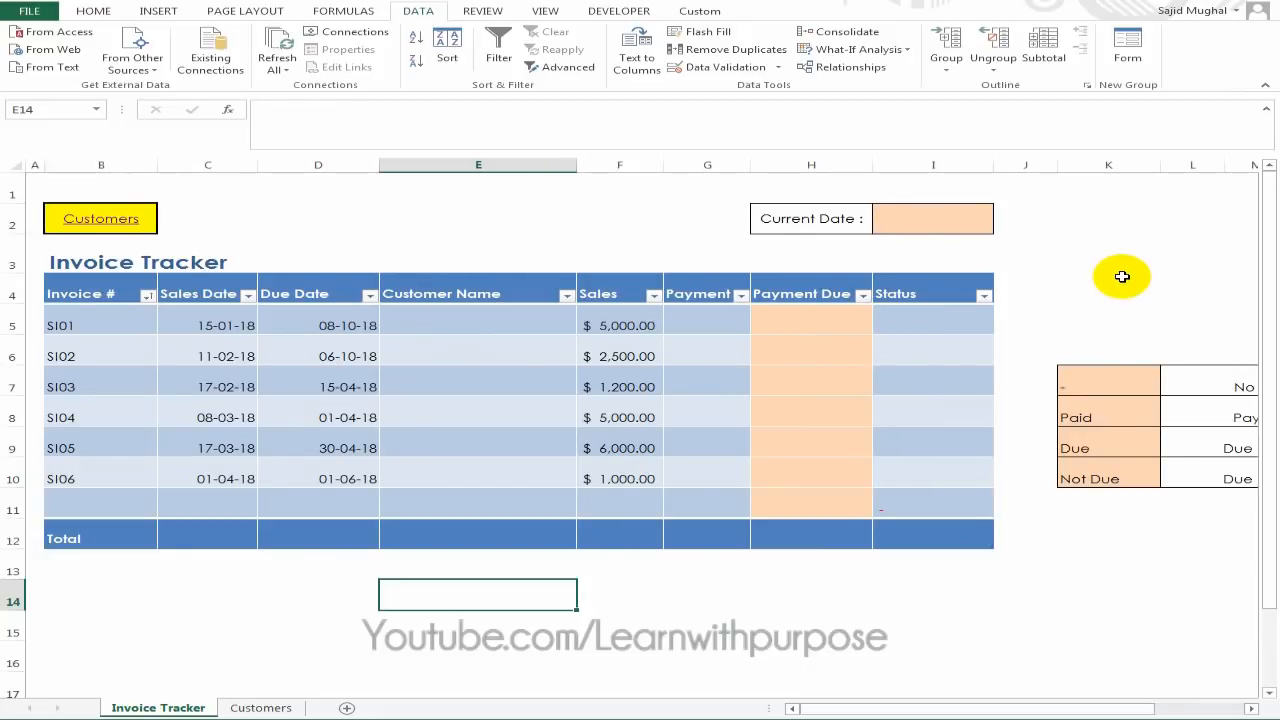
left_click(1045, 311)
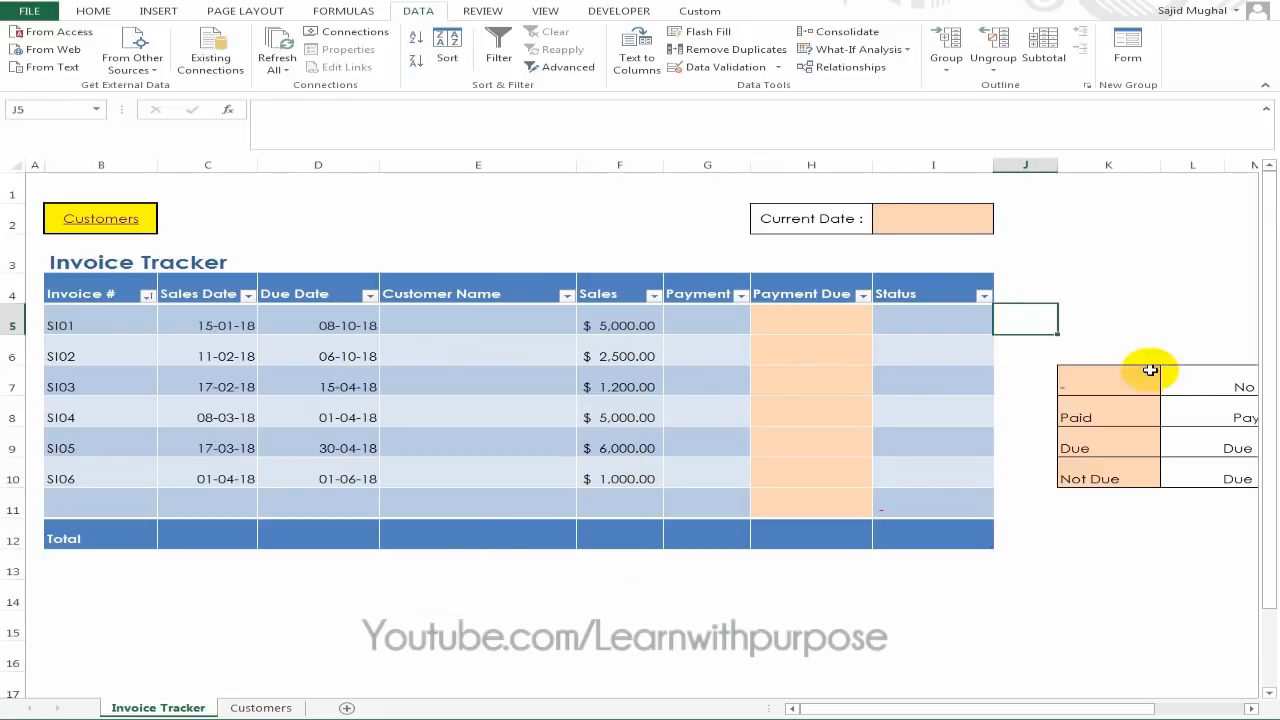
Examine the invoice number, Sales Date, Due Date, Customer Name, Sales and Payment cells in the SI01 row.
left_click(457, 323)
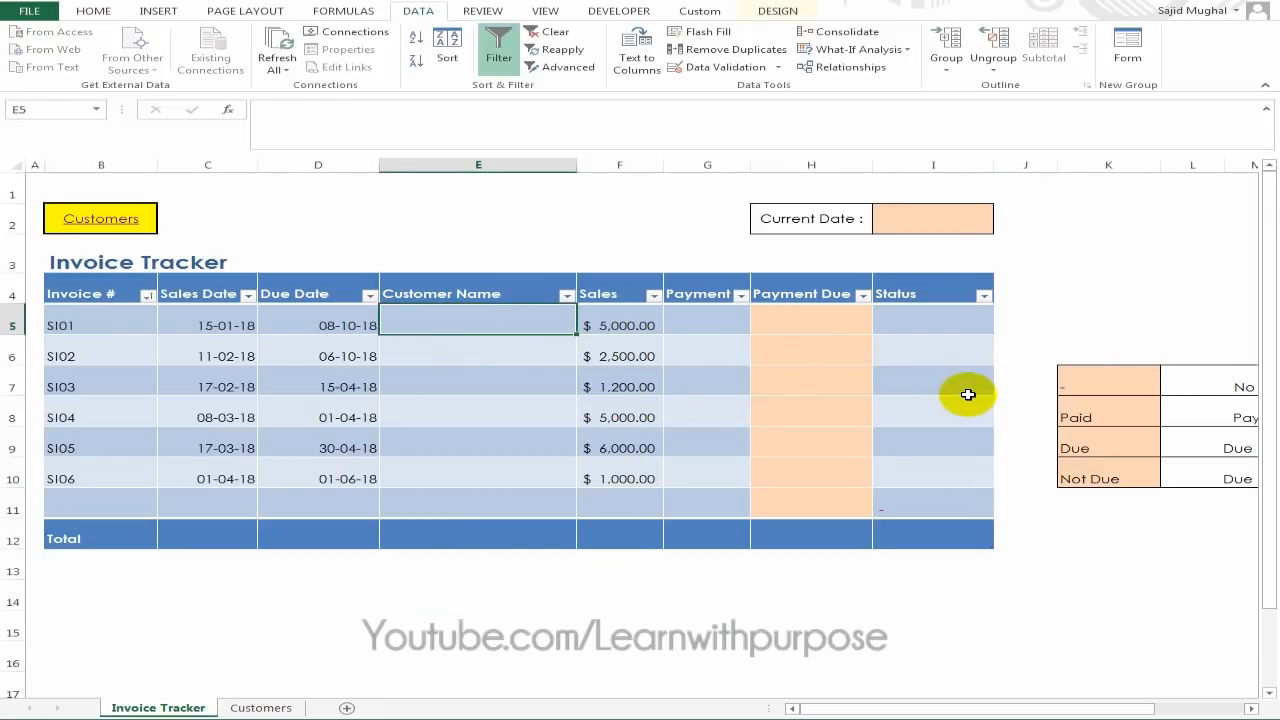
key("Left")
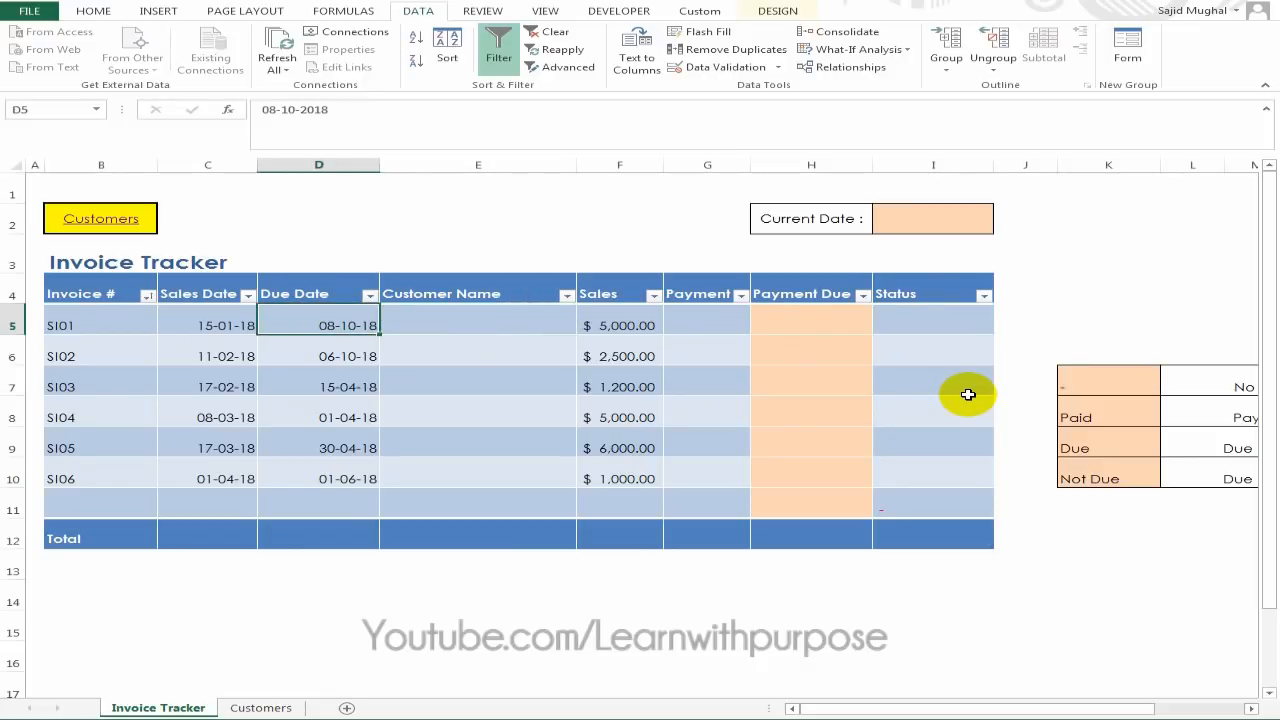
key("Left")
key("Left")
key("Right")
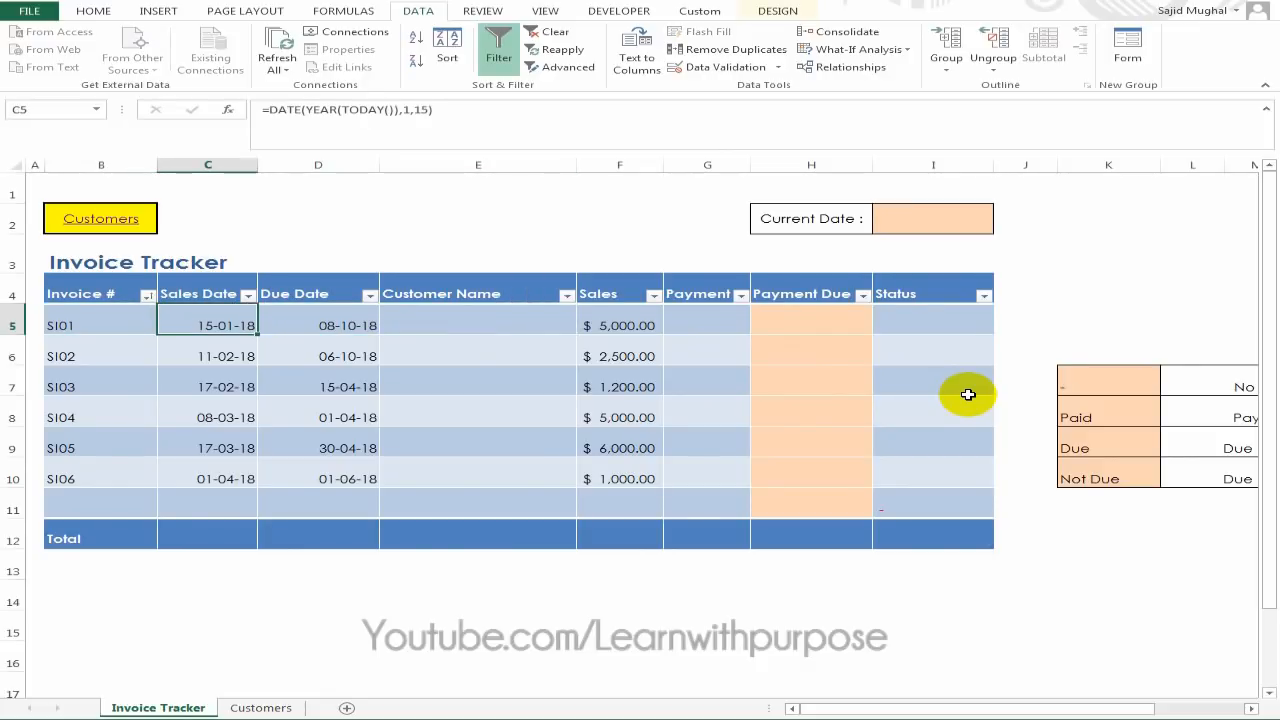
key("Right")
key("Right")
key("Right")
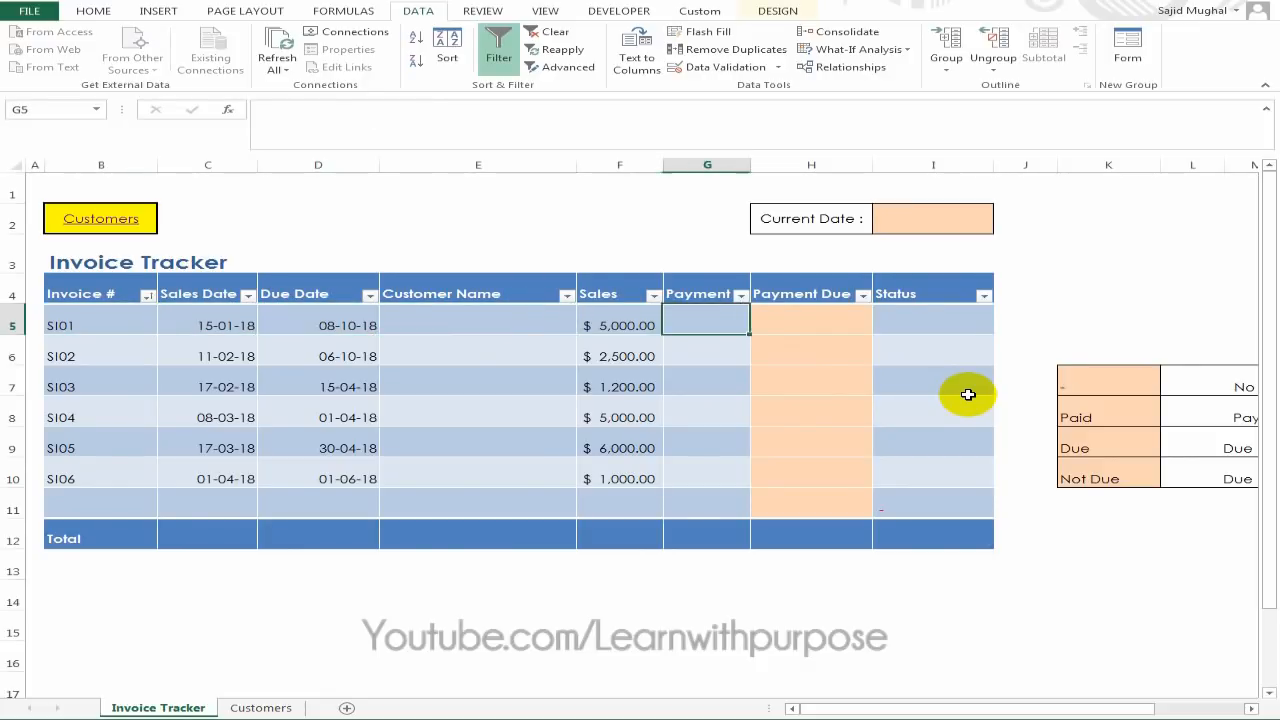
key("Left")
key("Right")
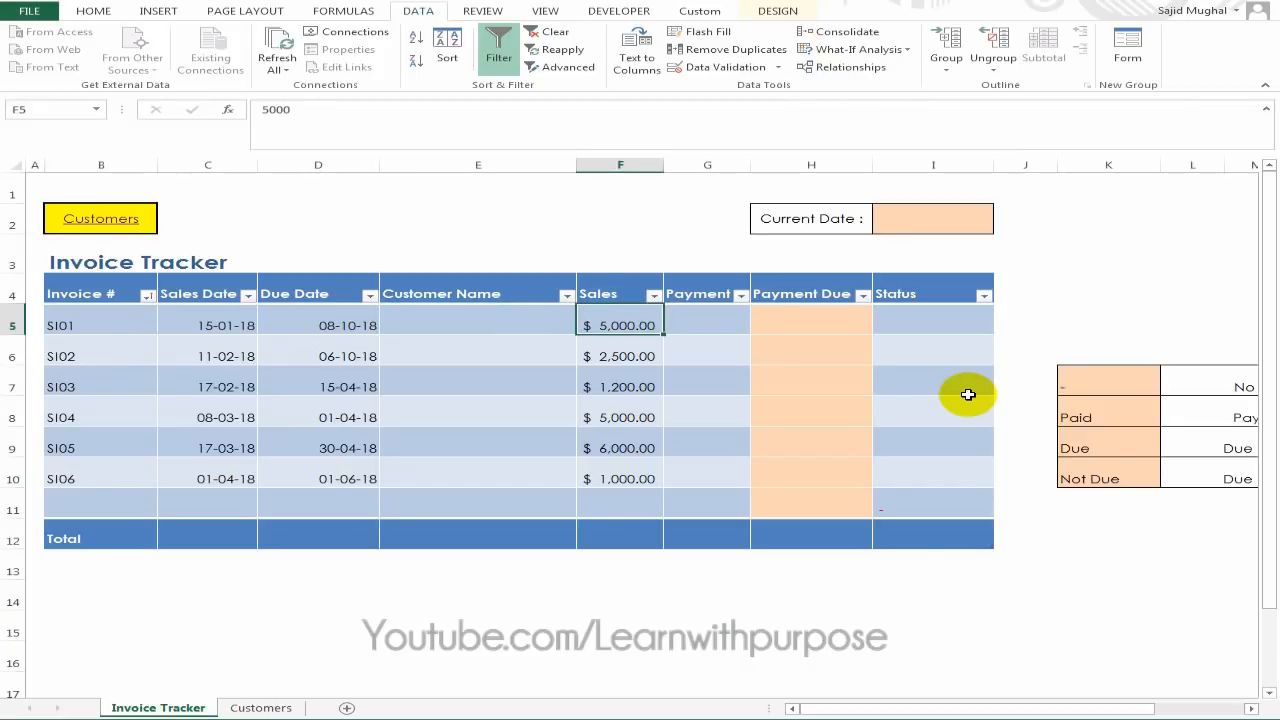
left_click(499, 325)
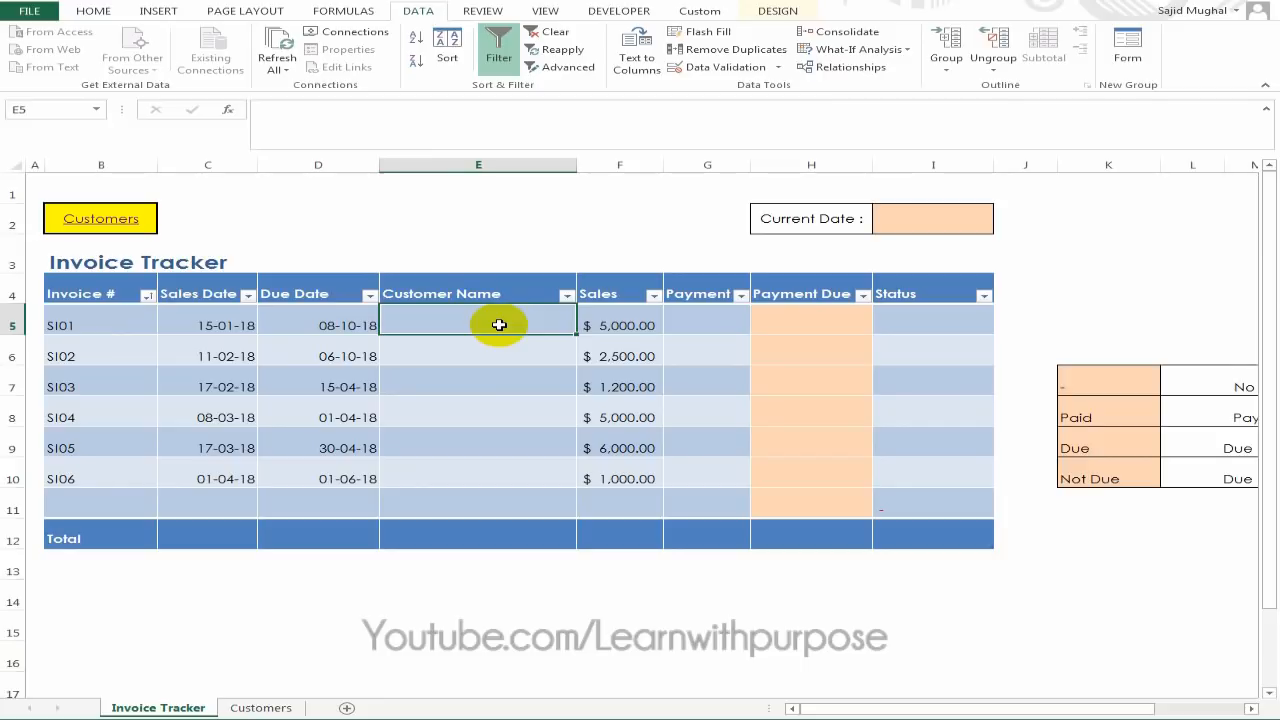
left_click(708, 327)
Add list data validation to Customer Name cell E5 with the source =Customers!$C$2:$C$8.
left_click(478, 322)
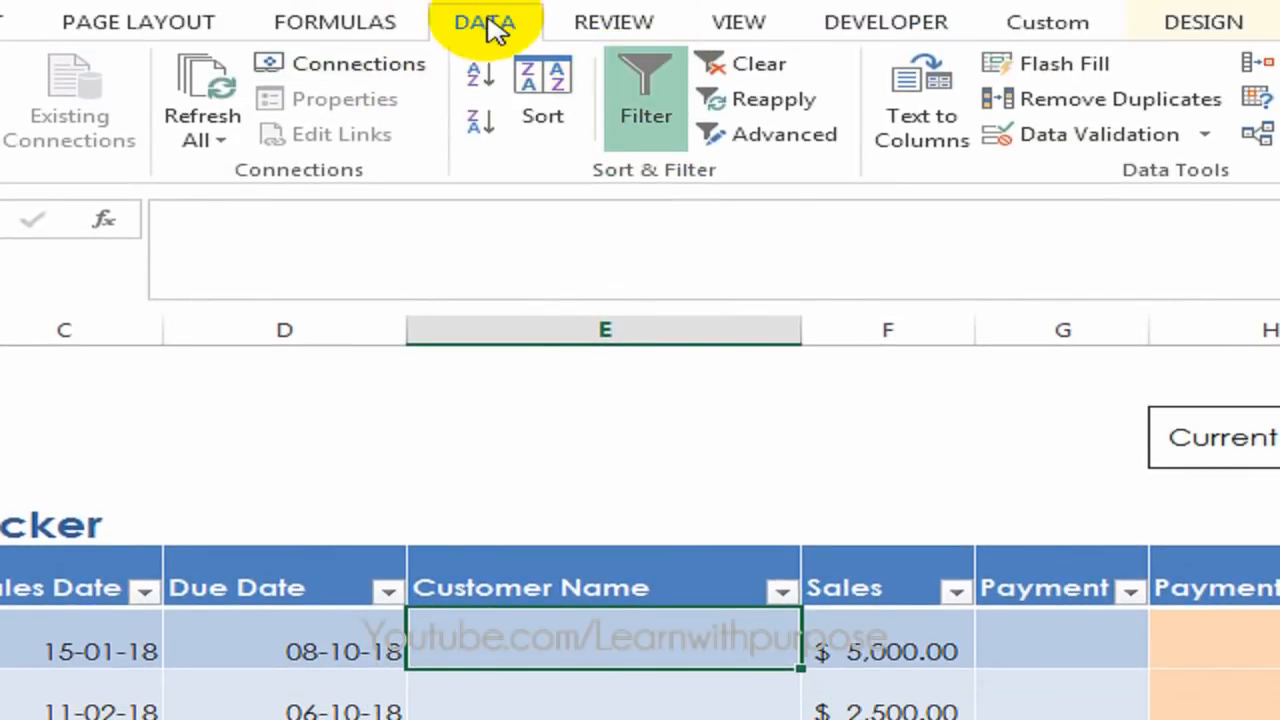
left_click(1100, 138)
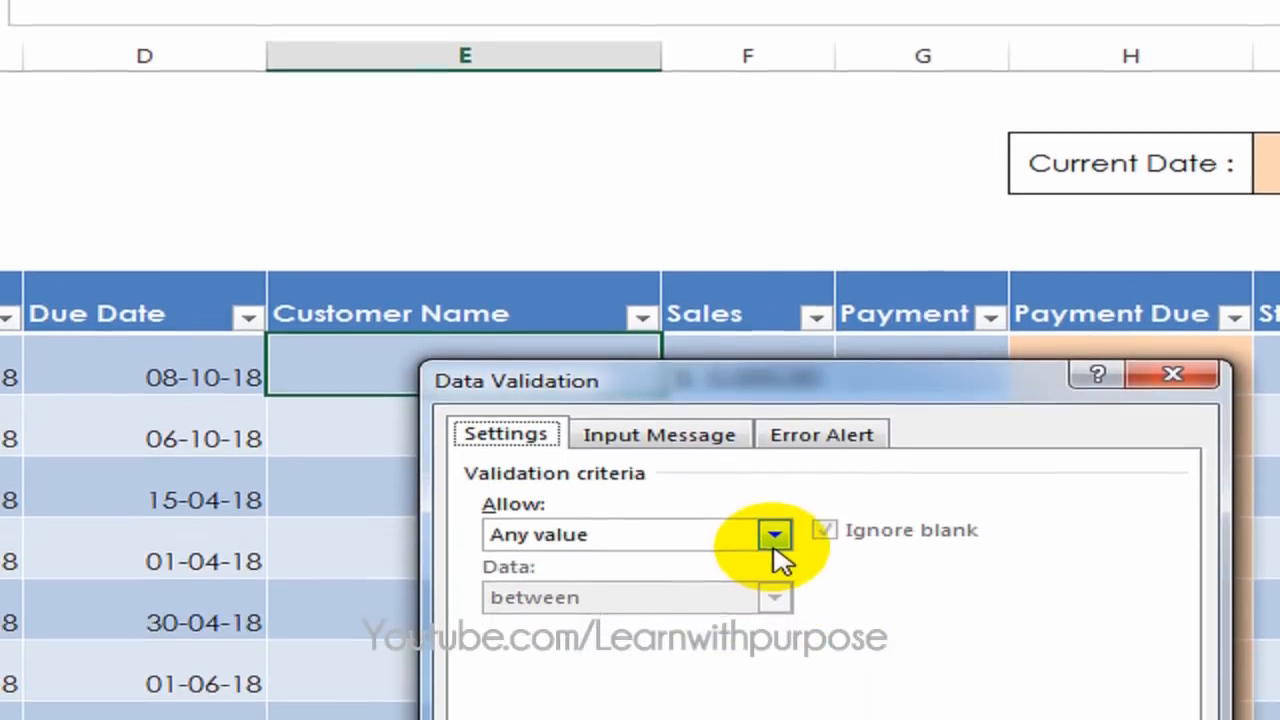
left_click(775, 530)
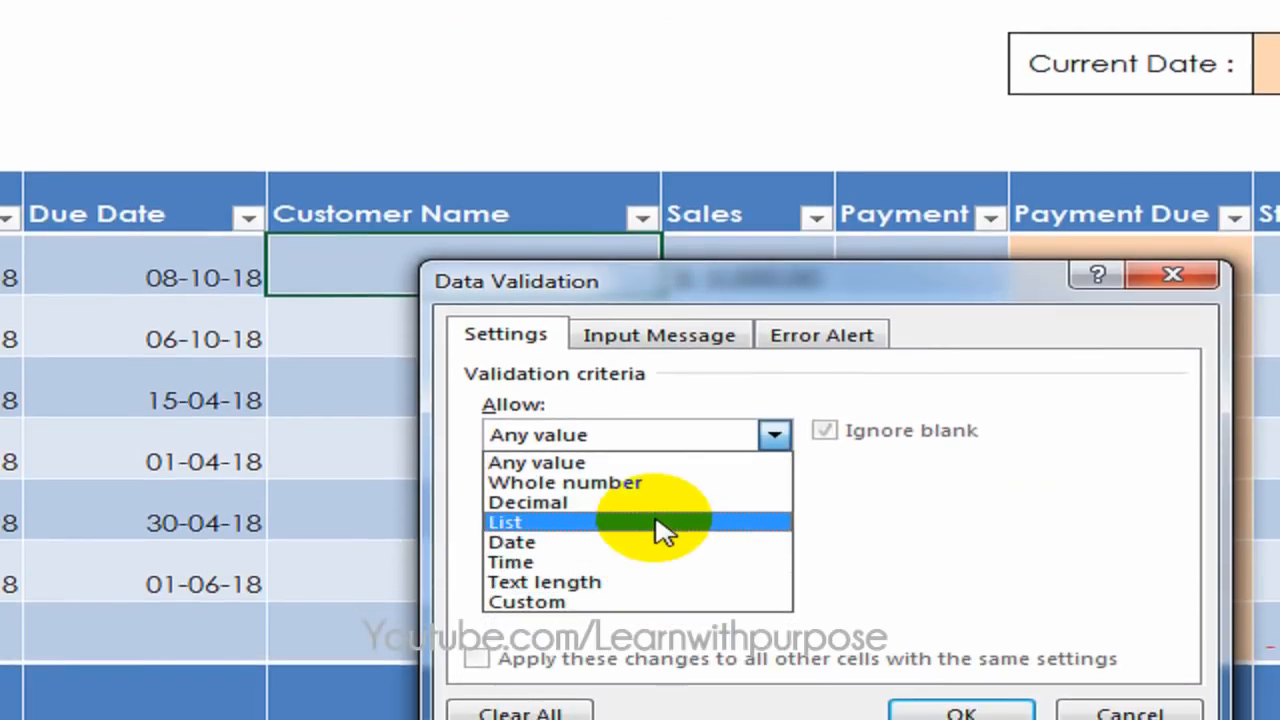
left_click(660, 615)
left_click(683, 529)
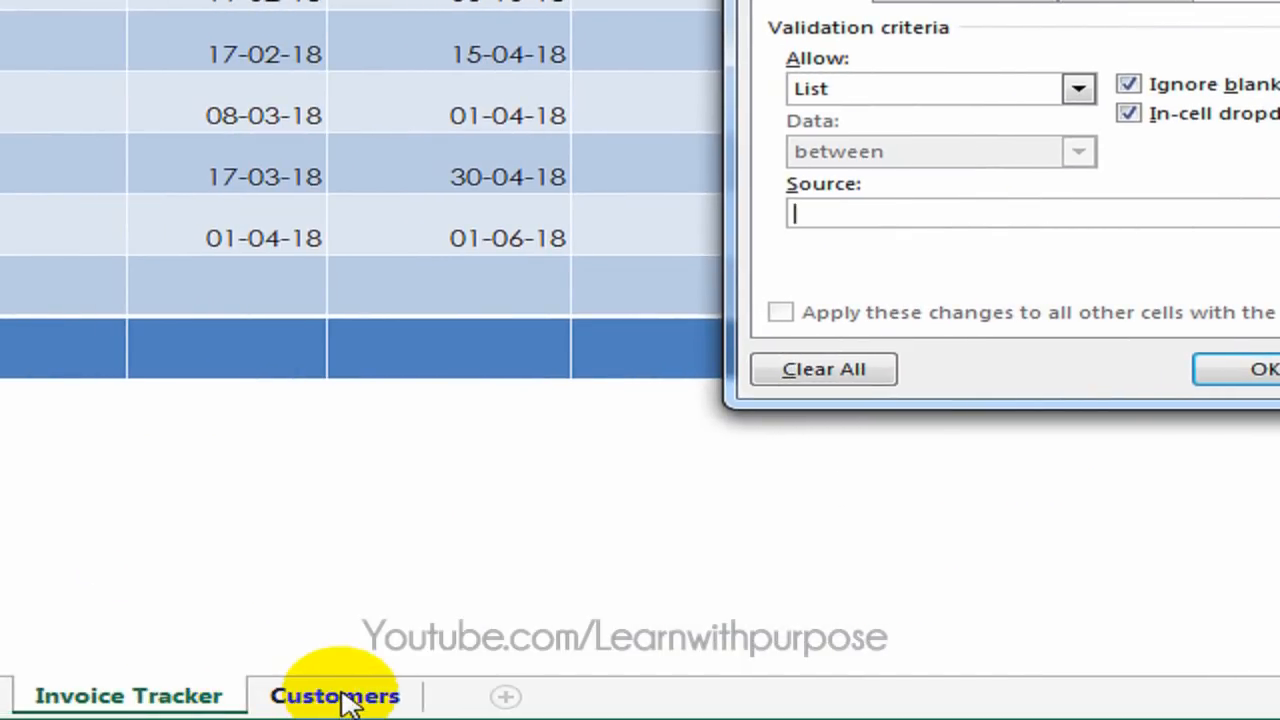
left_click(335, 696)
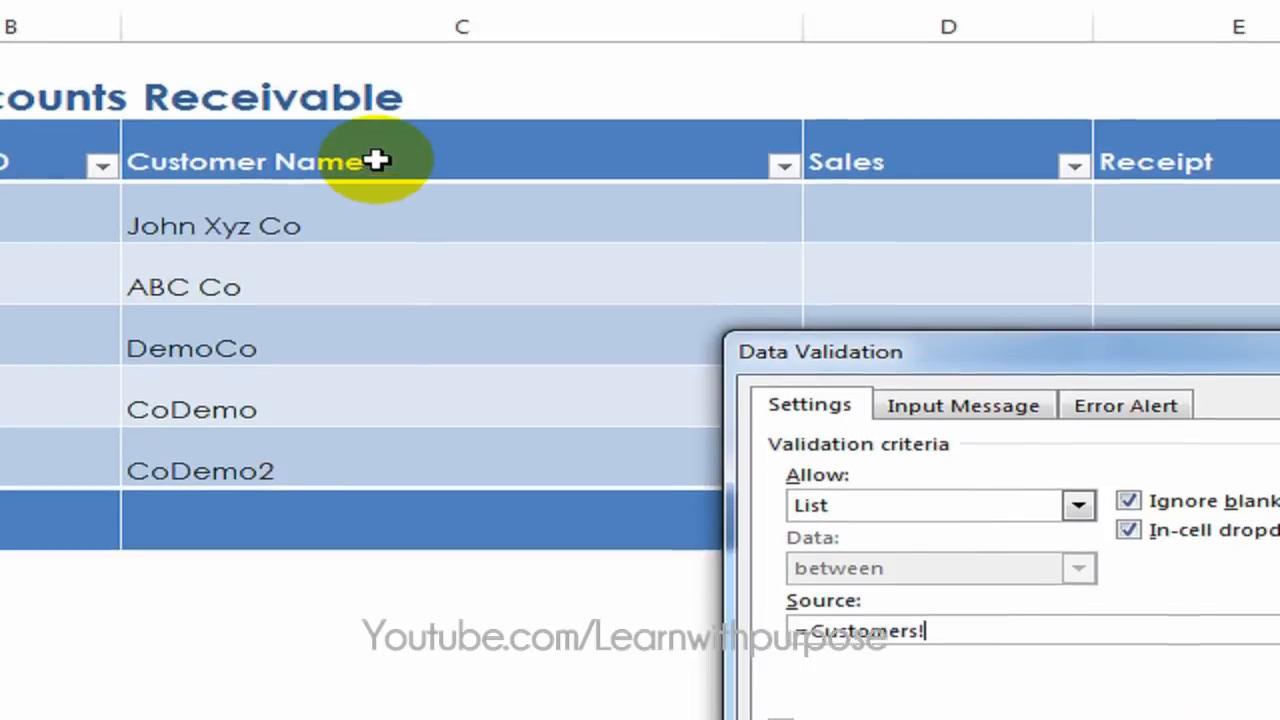
left_click_drag(370, 55, 362, 407)
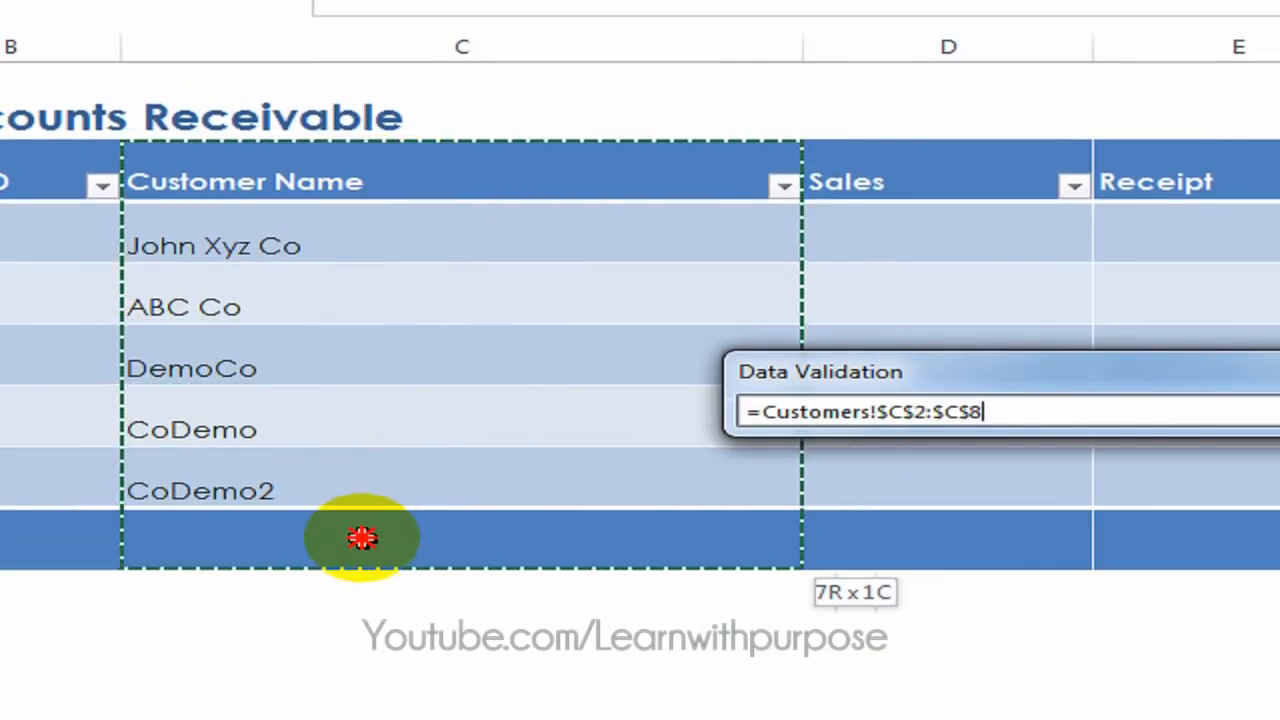
left_click_drag(362, 538, 361, 537)
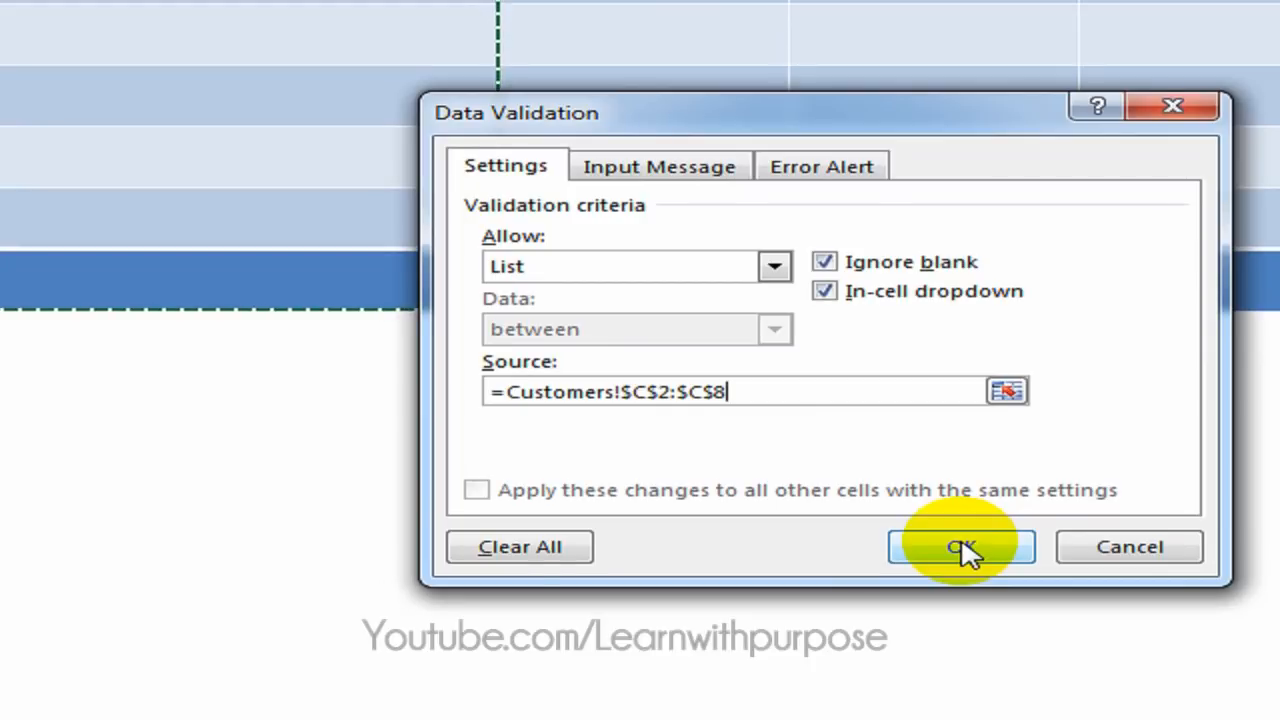
left_click(963, 548)
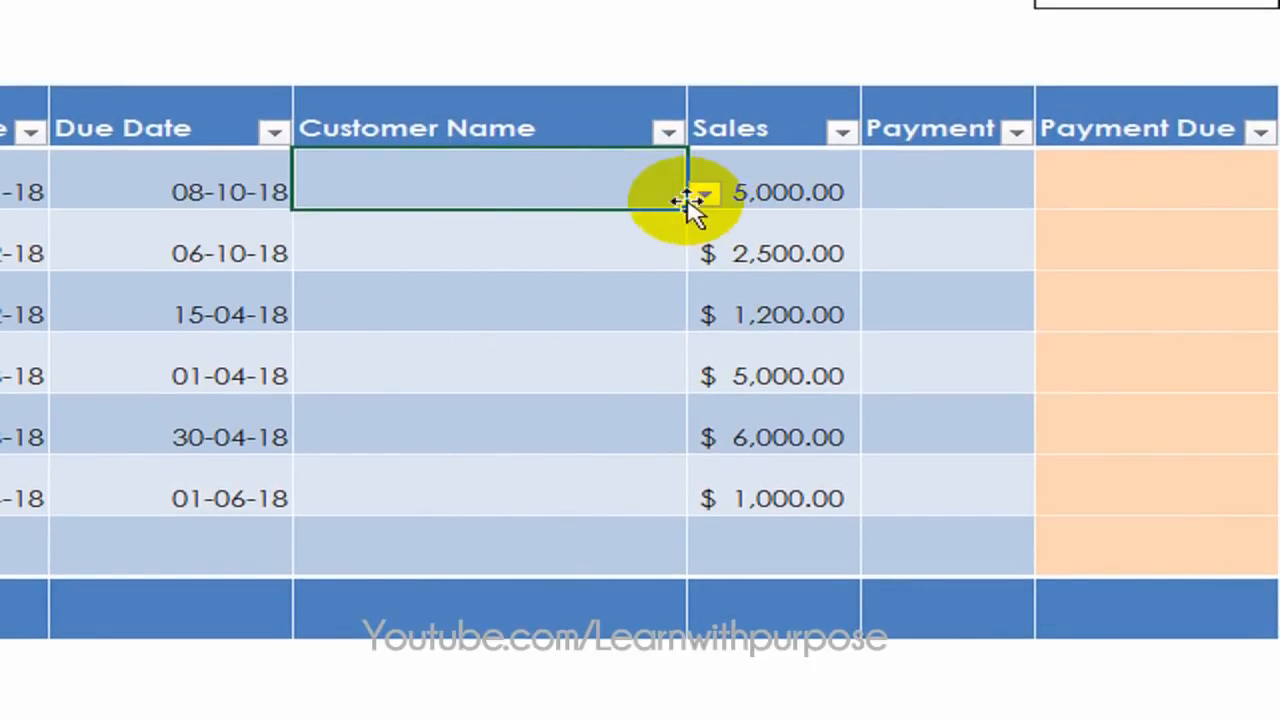
Choose John Xyz Co as the customer for invoice SI01 from the cell's validation list.
left_click(704, 194)
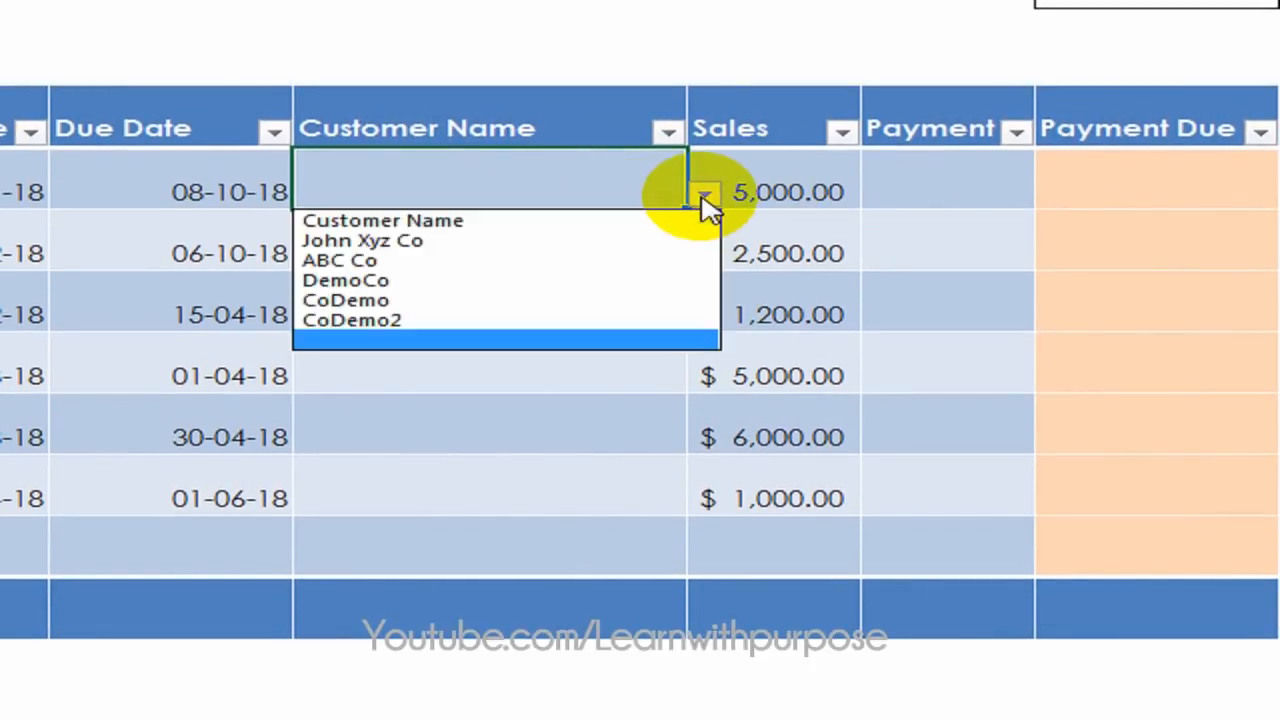
left_click(500, 243)
left_click(498, 249)
Fill cell E5 with its validation list down the Customer Name column to E11.
key("Up")
key("shift+Down")
key("shift+Down")
key("shift+Down")
key("shift+Down")
key("shift+Down")
key("shift+Down")
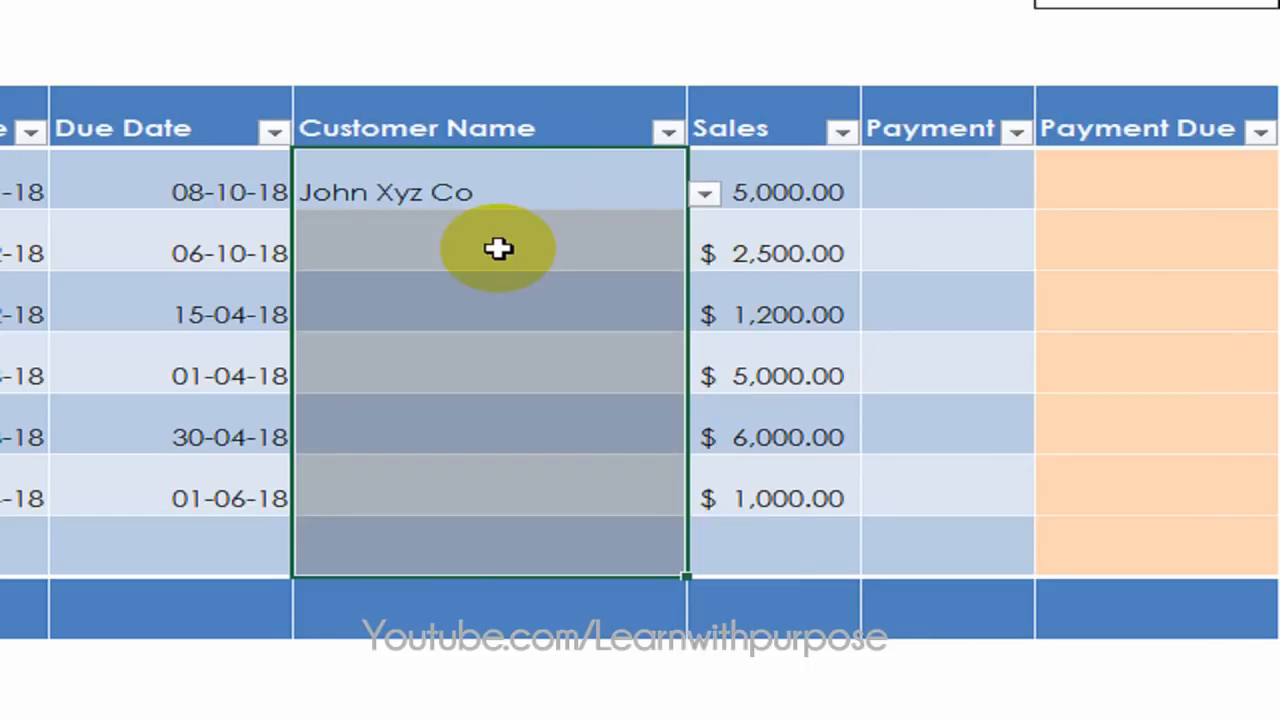
key("ctrl+d")
Clear the copied customer names from E6 to E11, keeping the validation lists.
key("Down")
key("Down")
left_click(498, 249)
key("shift+Down")
key("shift+Down")
key("shift+Down")
key("shift+Down")
key("shift+Down")
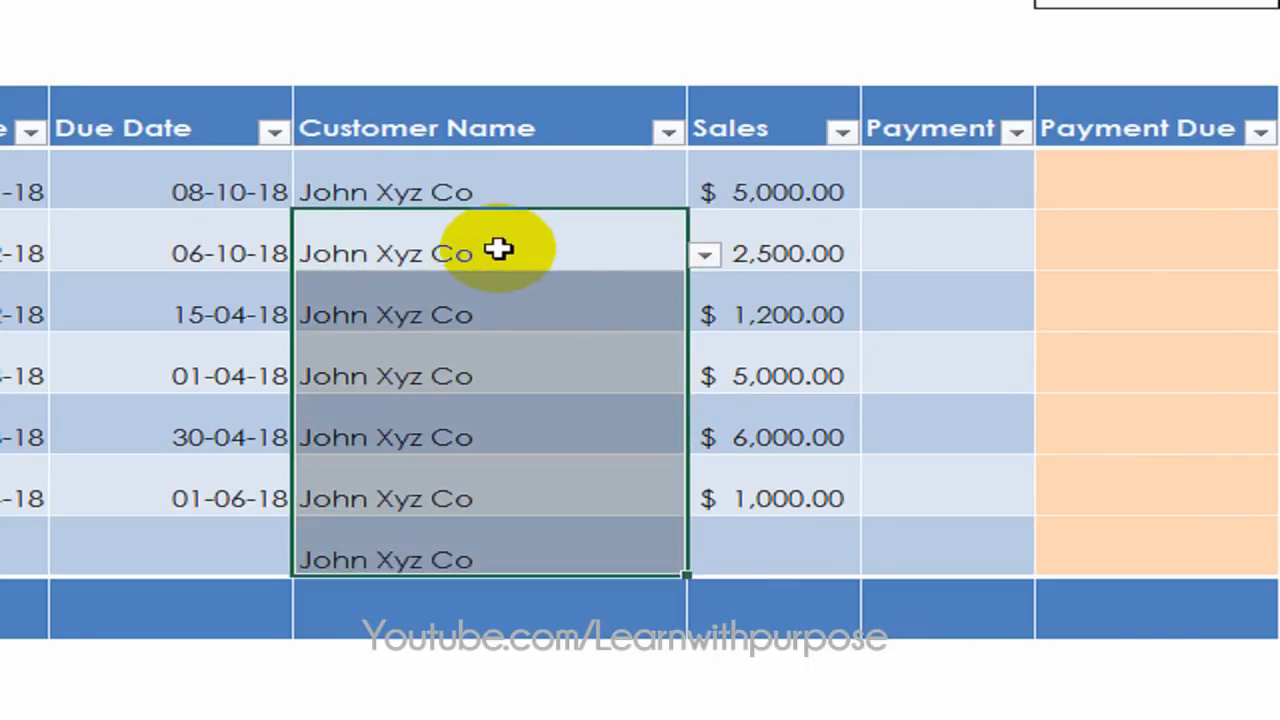
key("Delete")
key("Up")
key("Down")
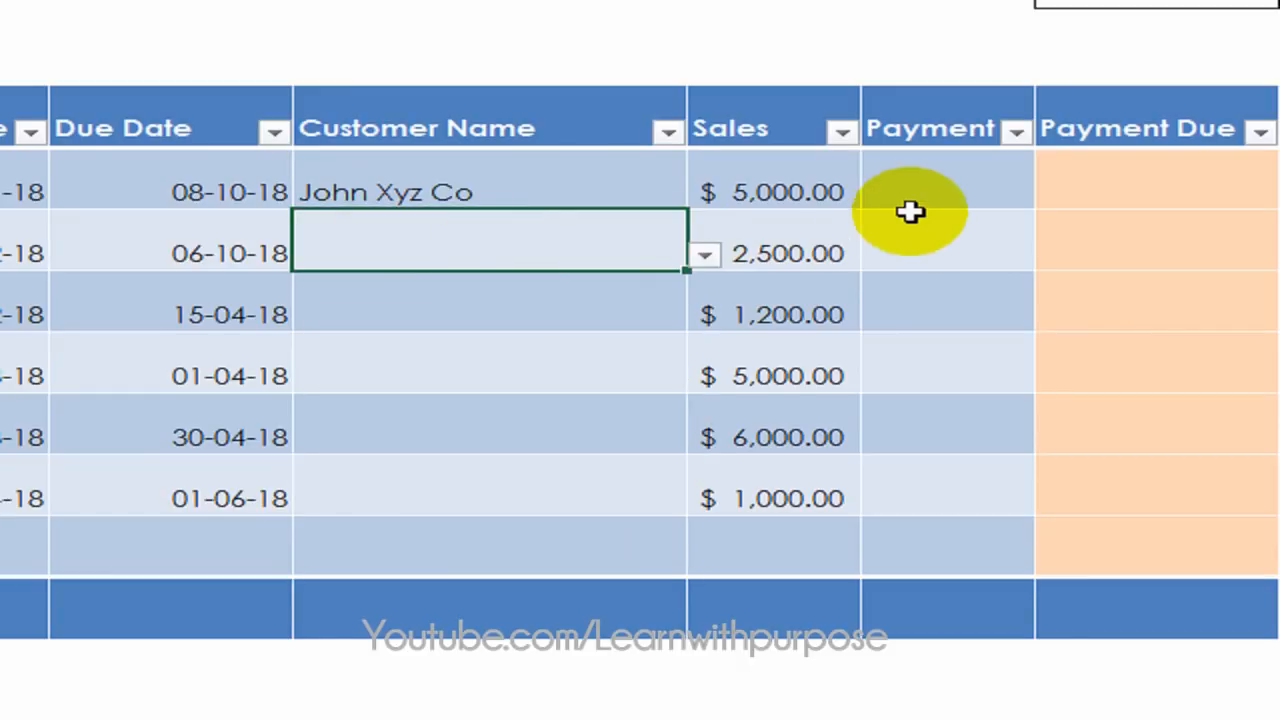
Assign ABC Co to invoice SI02 and CoDemo to invoice SI03 from the Customer Name lists.
left_click(705, 256)
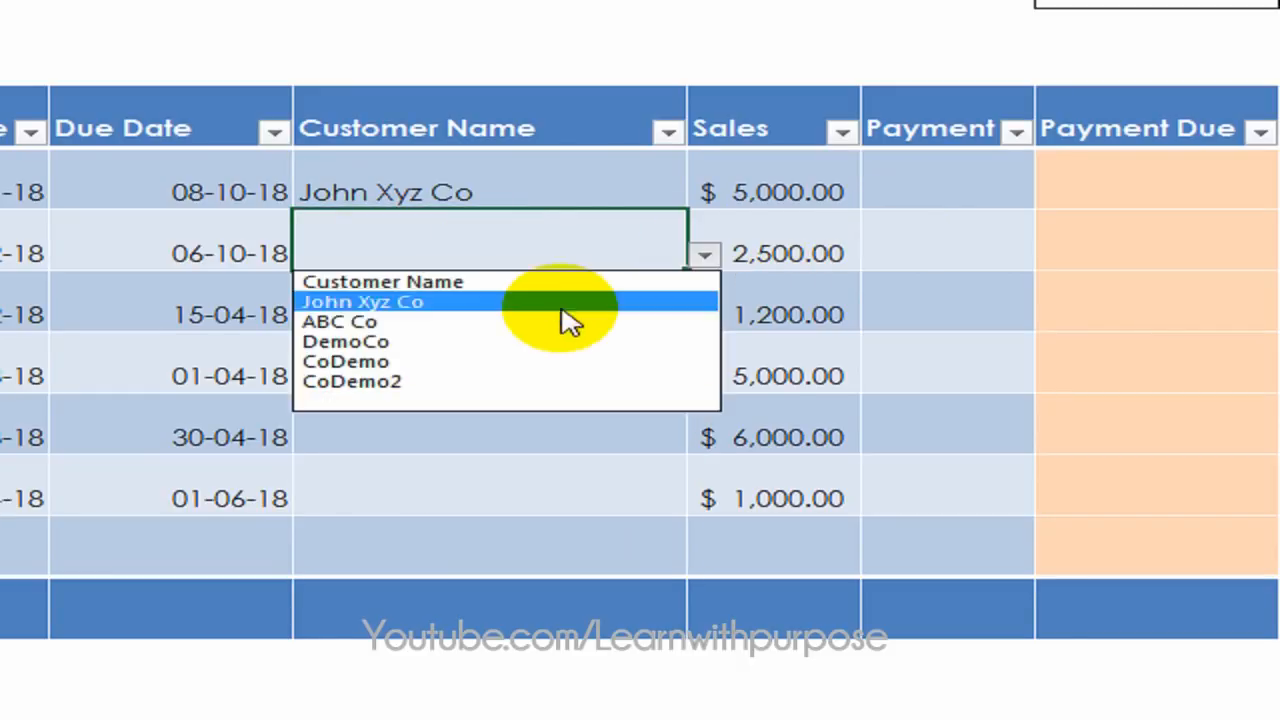
left_click(465, 321)
left_click(675, 305)
left_click(705, 316)
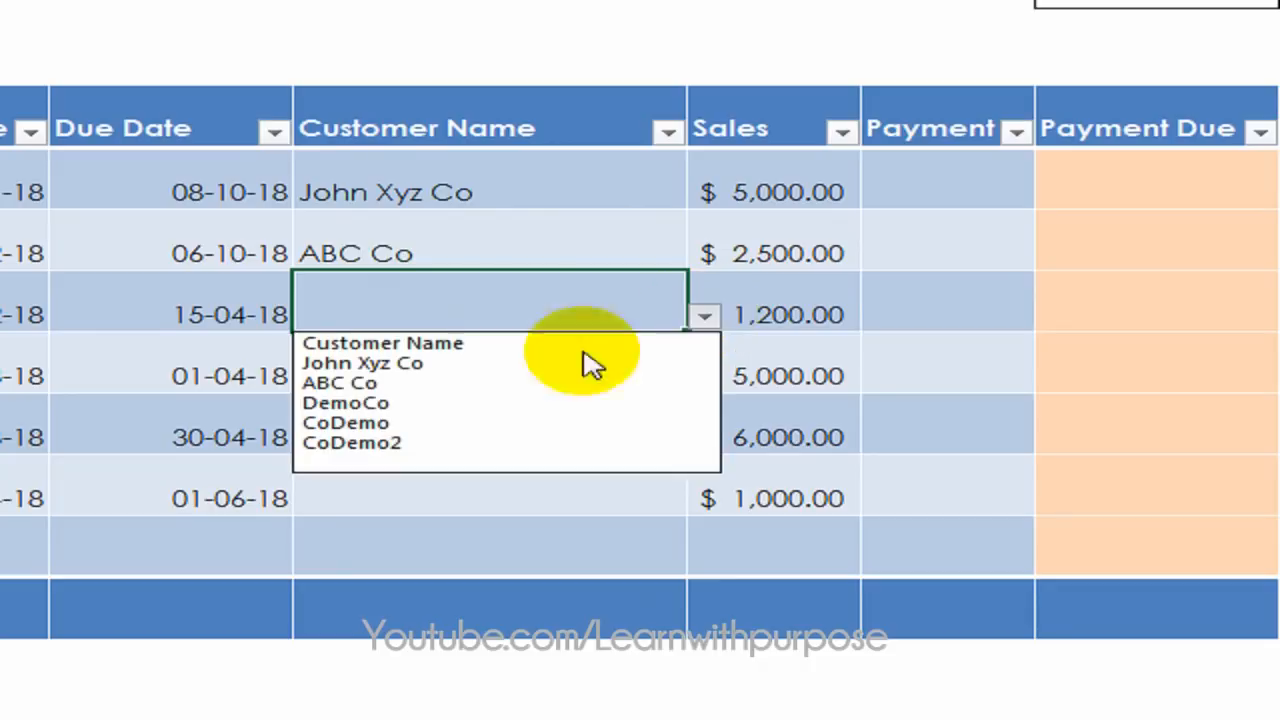
left_click(463, 422)
Assign ABC Co to invoice SI04 and CoDemo2 to invoice SI05 from the Customer Name lists.
left_click(665, 366)
left_click(705, 370)
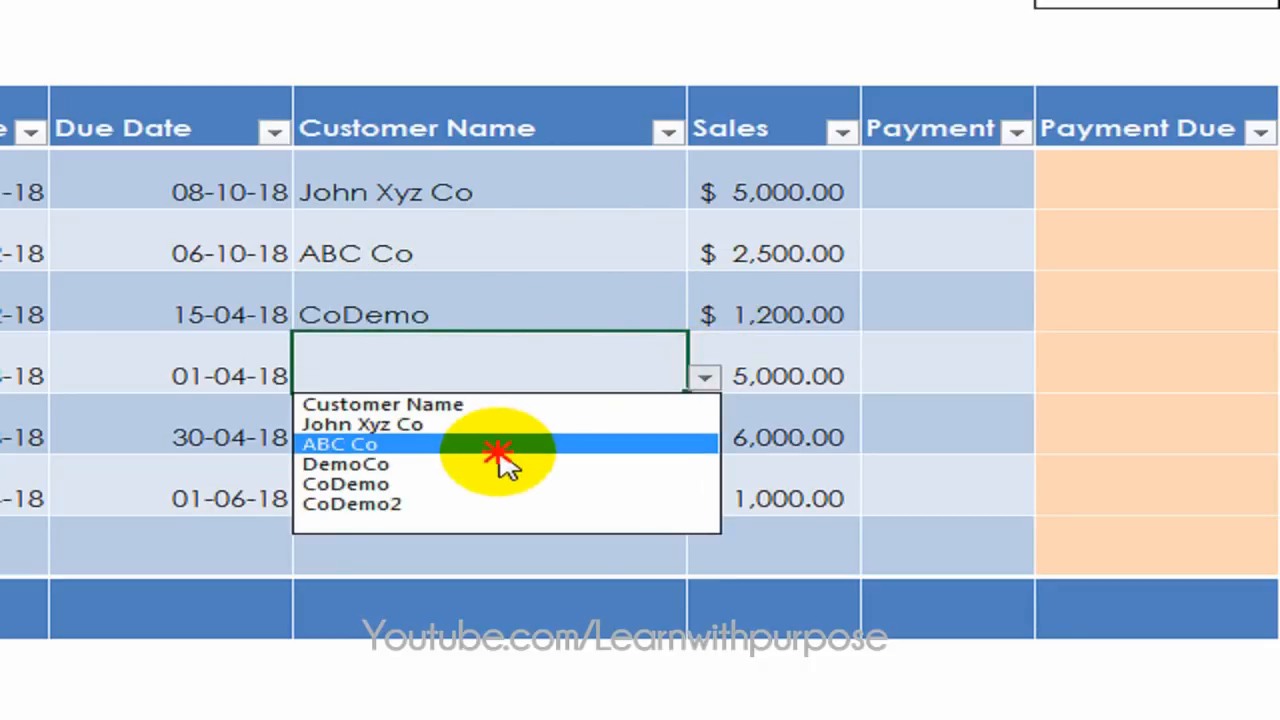
left_click(510, 456)
left_click(571, 433)
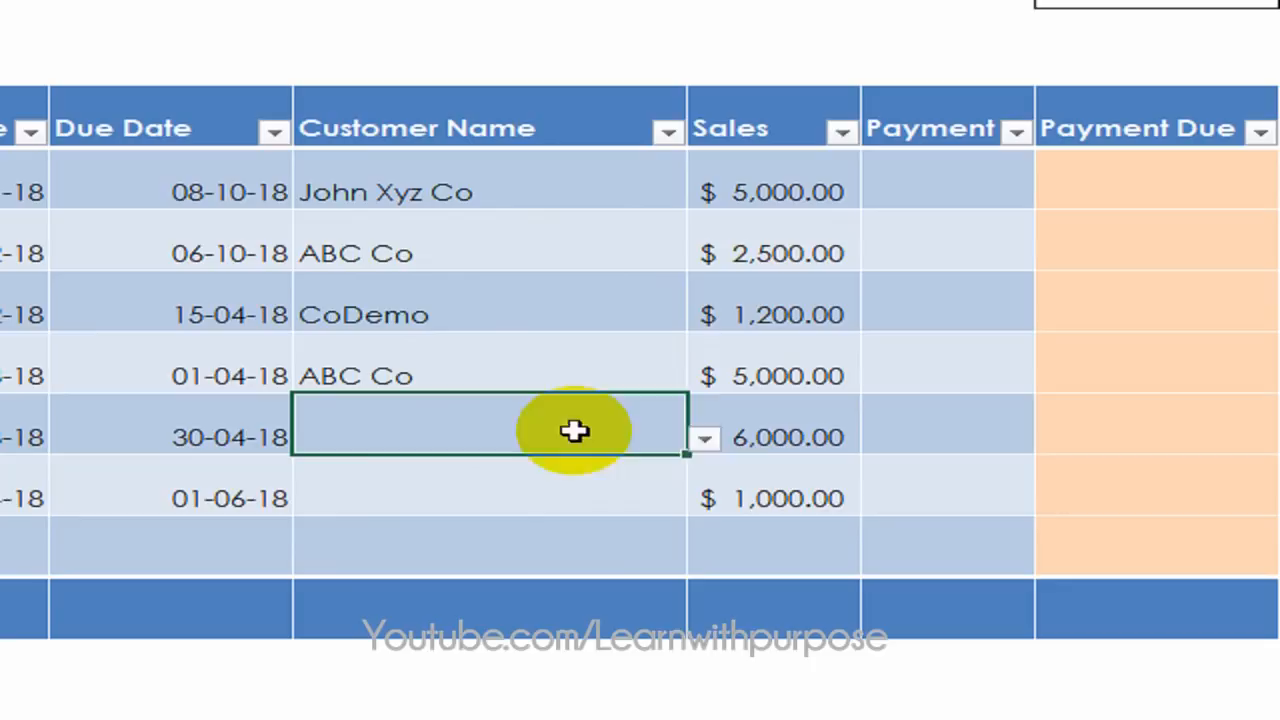
left_click(706, 440)
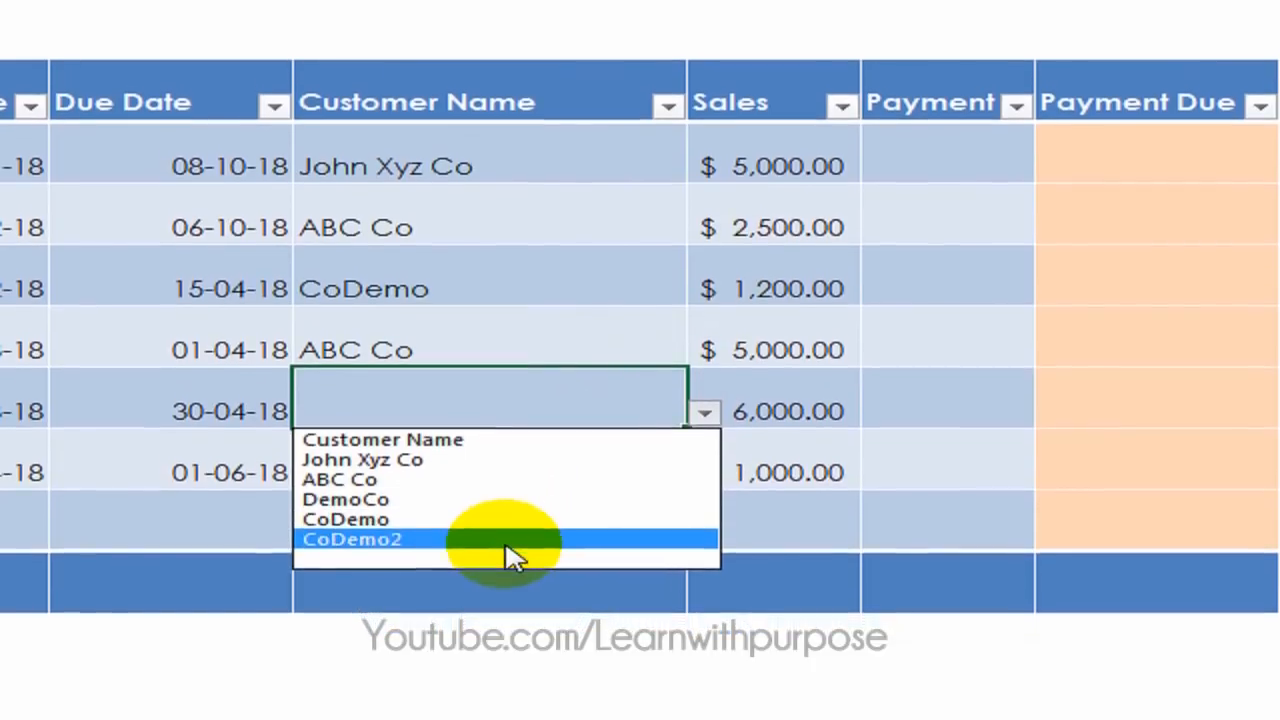
left_click(515, 566)
Assign John Xyz Co to invoice SI06 from its Customer Name list.
left_click(540, 460)
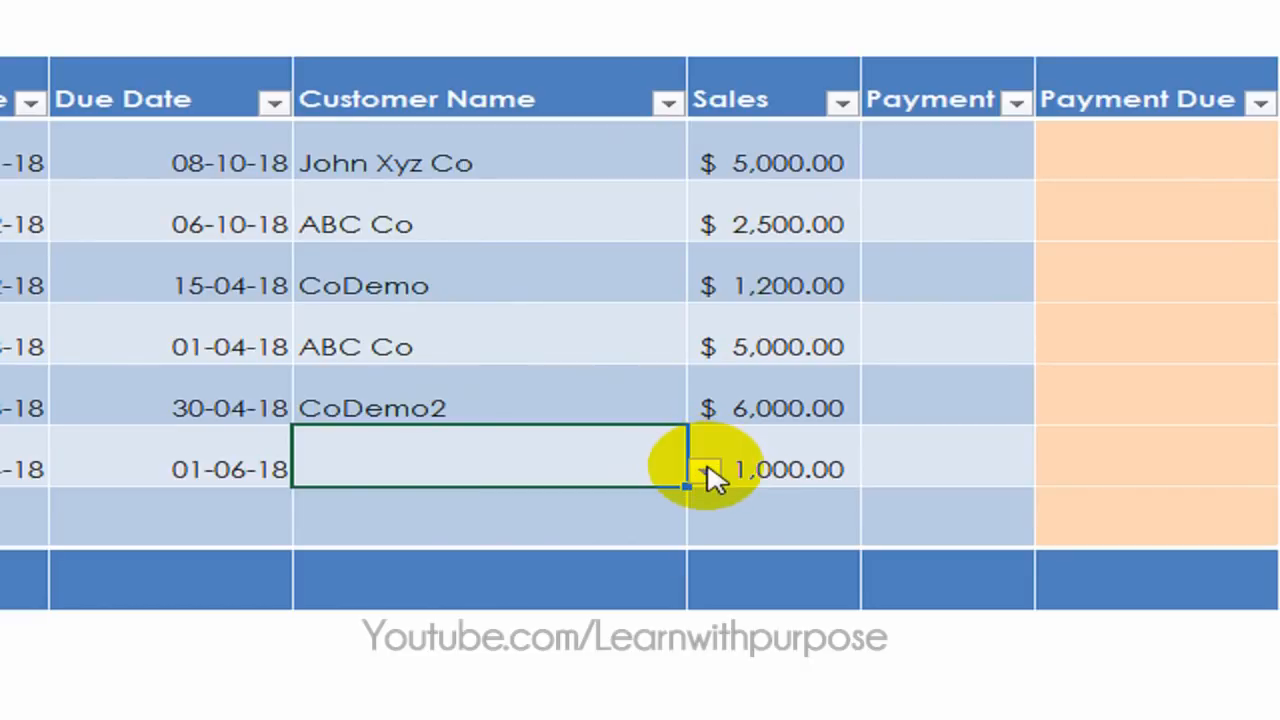
left_click(706, 470)
left_click(530, 518)
Review the Payment, Payment Due and Status columns for invoice SI01 against the status legend in K7 to K10.
left_click(509, 352)
left_click(768, 212)
left_click(778, 170)
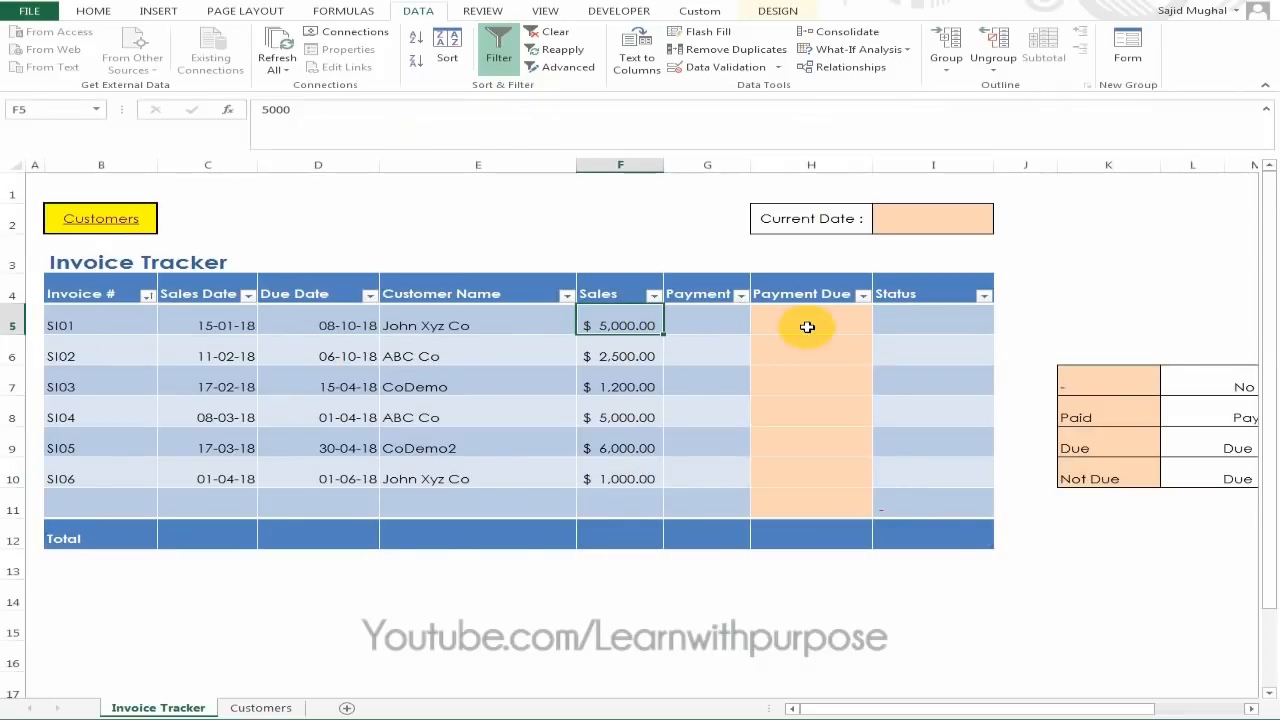
left_click(829, 323)
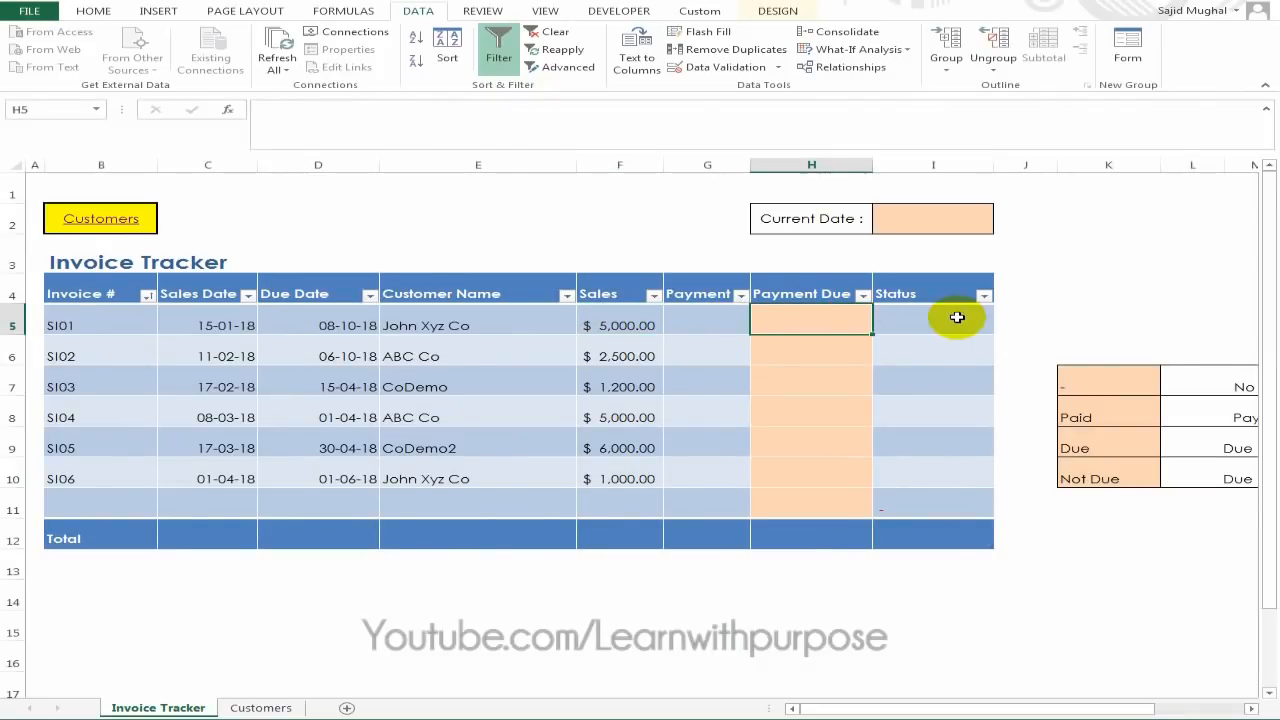
left_click(951, 320)
left_click_drag(895, 712, 1049, 689)
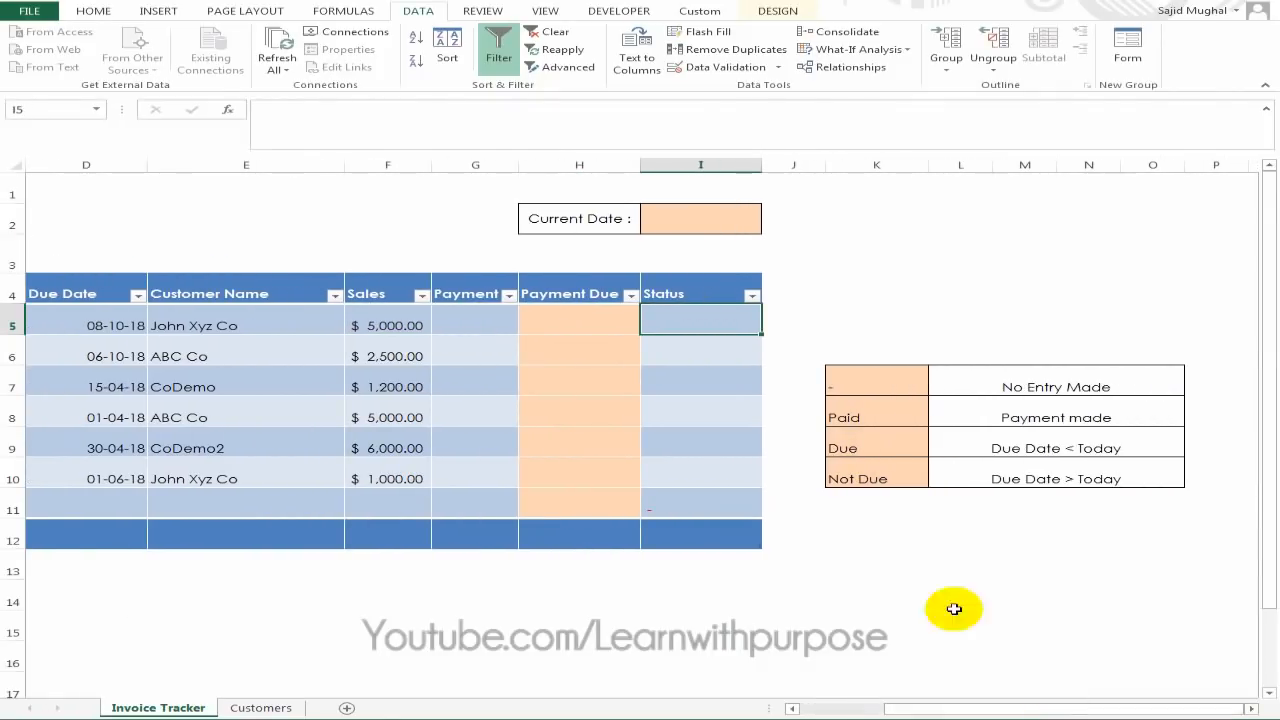
left_click(868, 510)
left_click(893, 381)
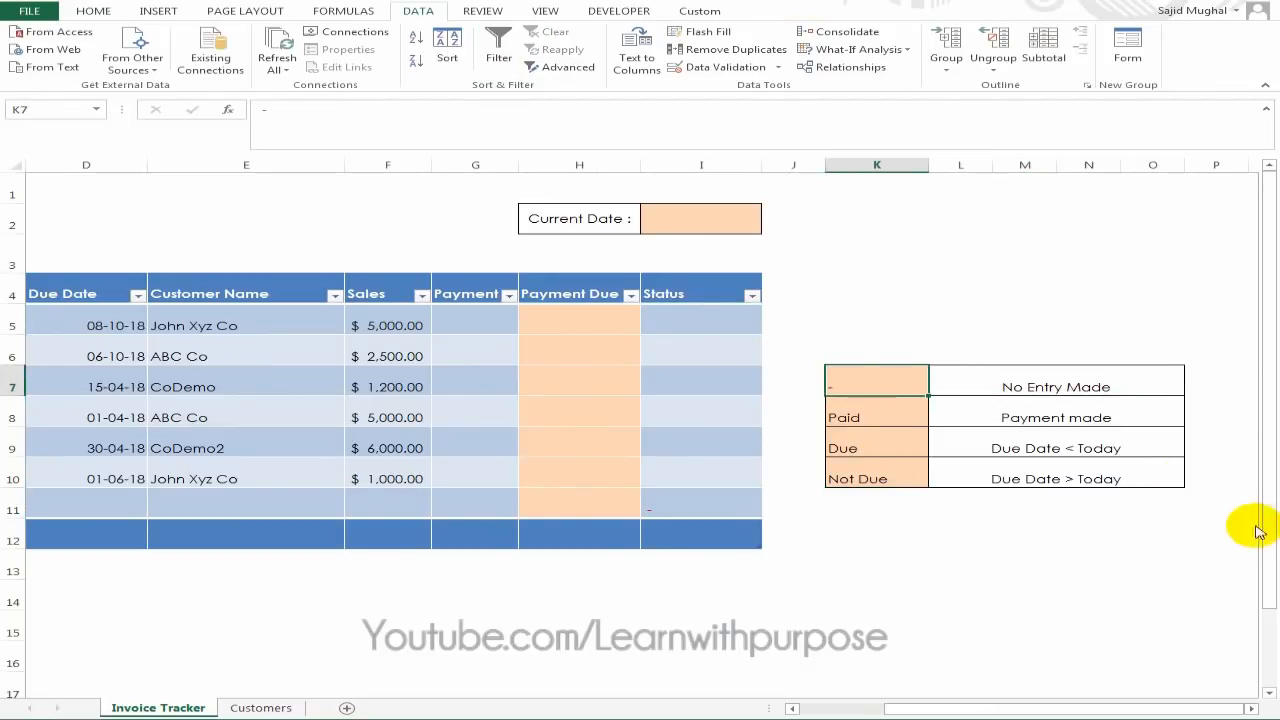
left_click(703, 321)
left_click(880, 378)
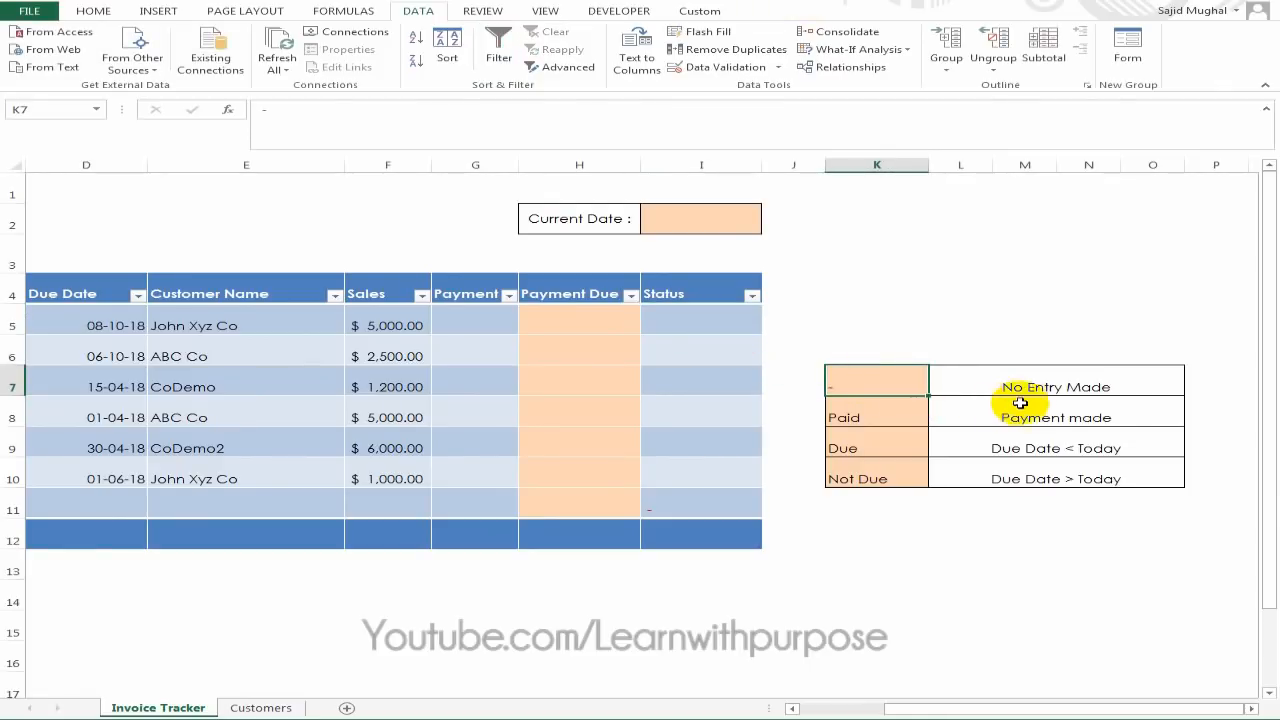
left_click(870, 420)
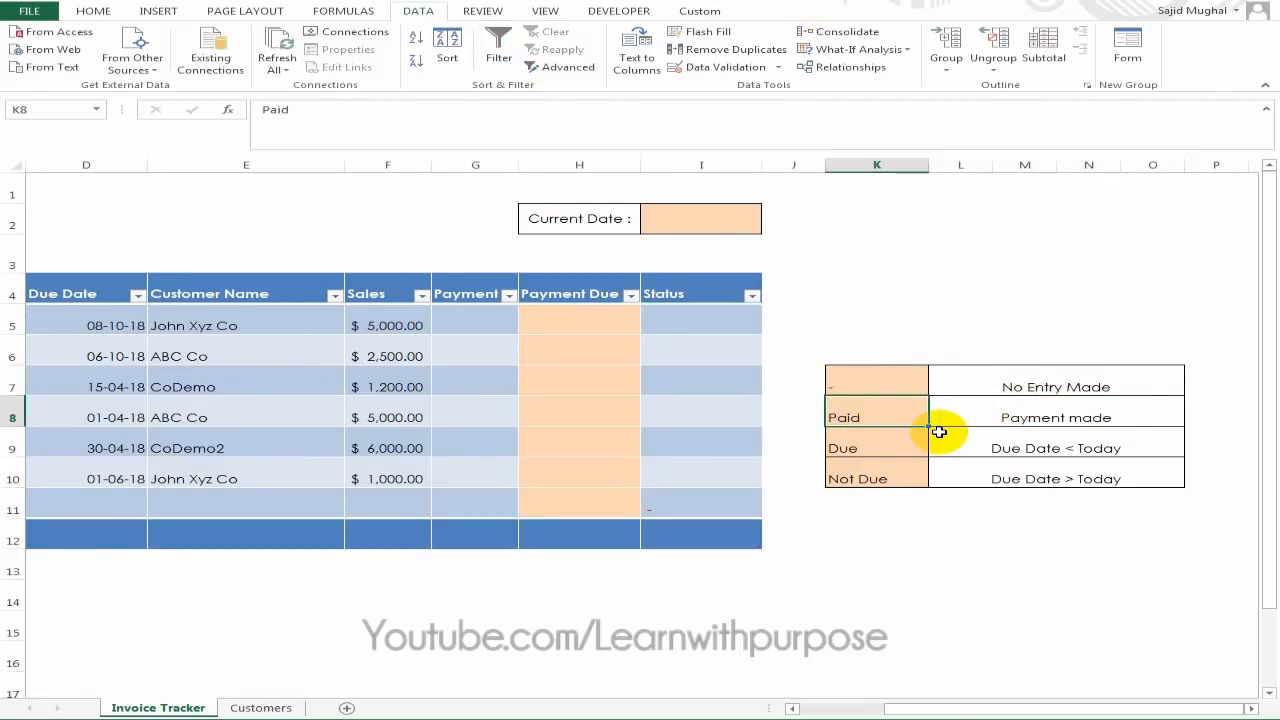
left_click(474, 323)
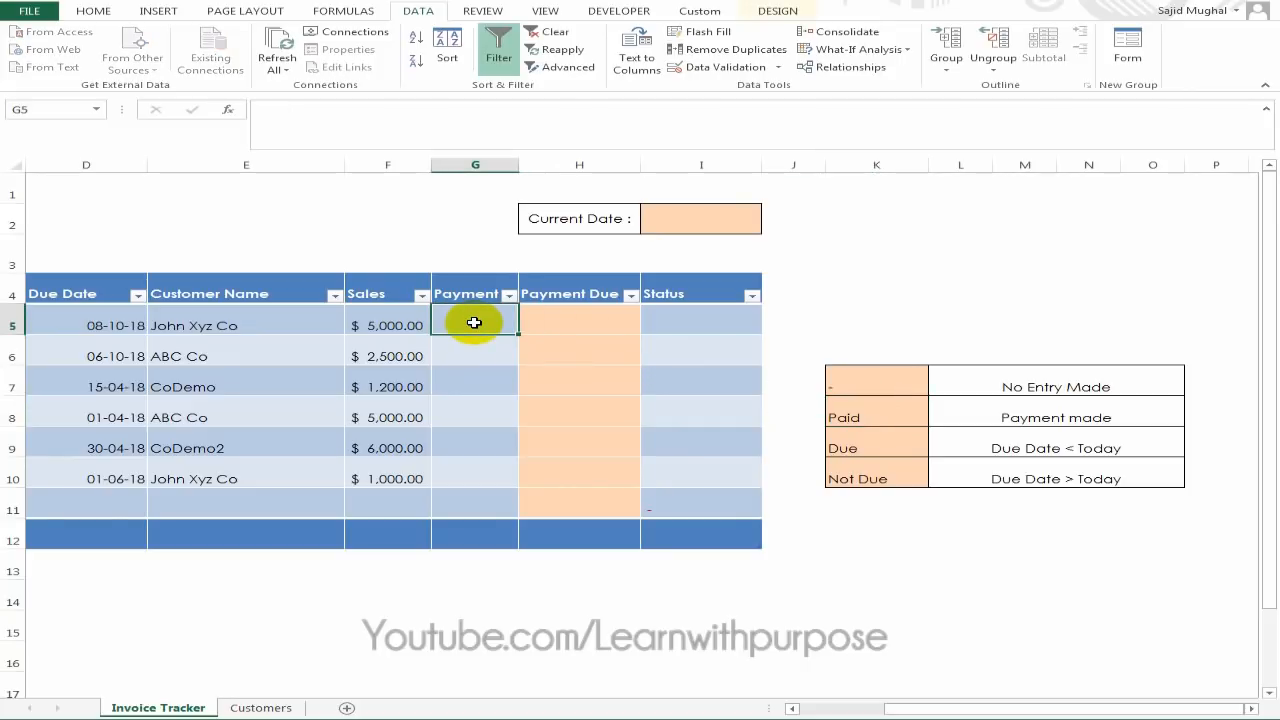
left_click(704, 321)
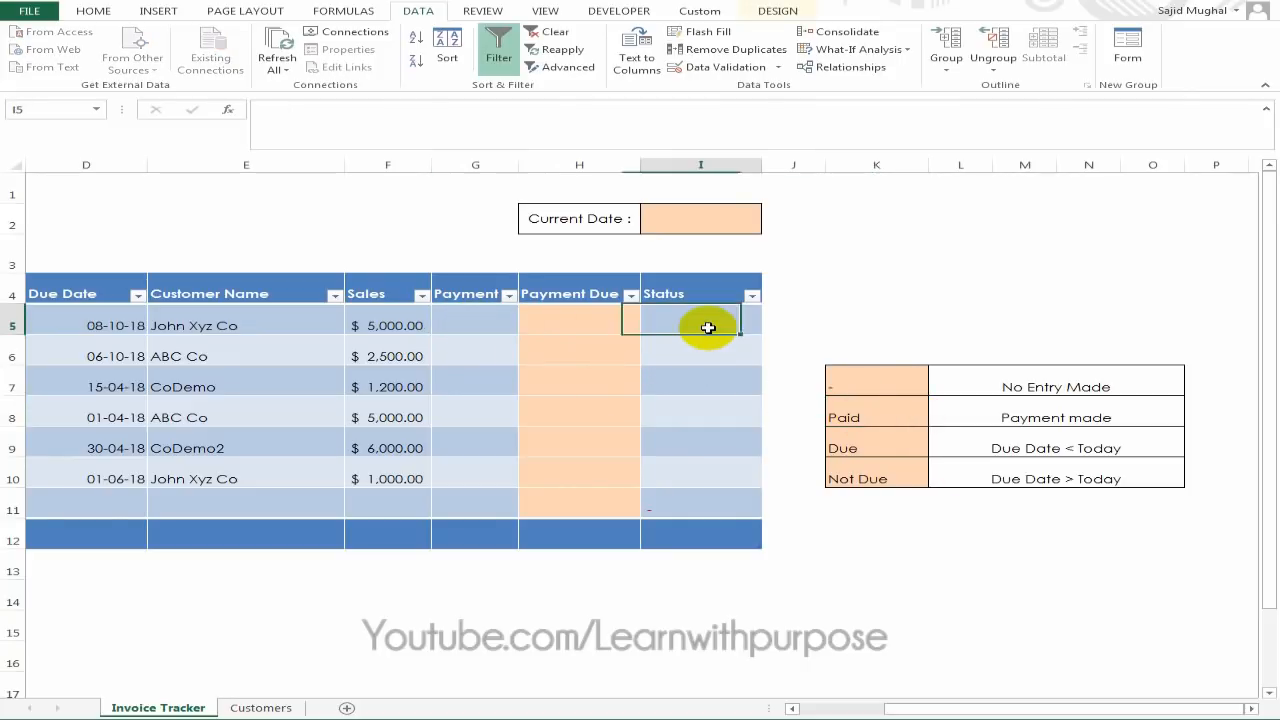
left_click(851, 436)
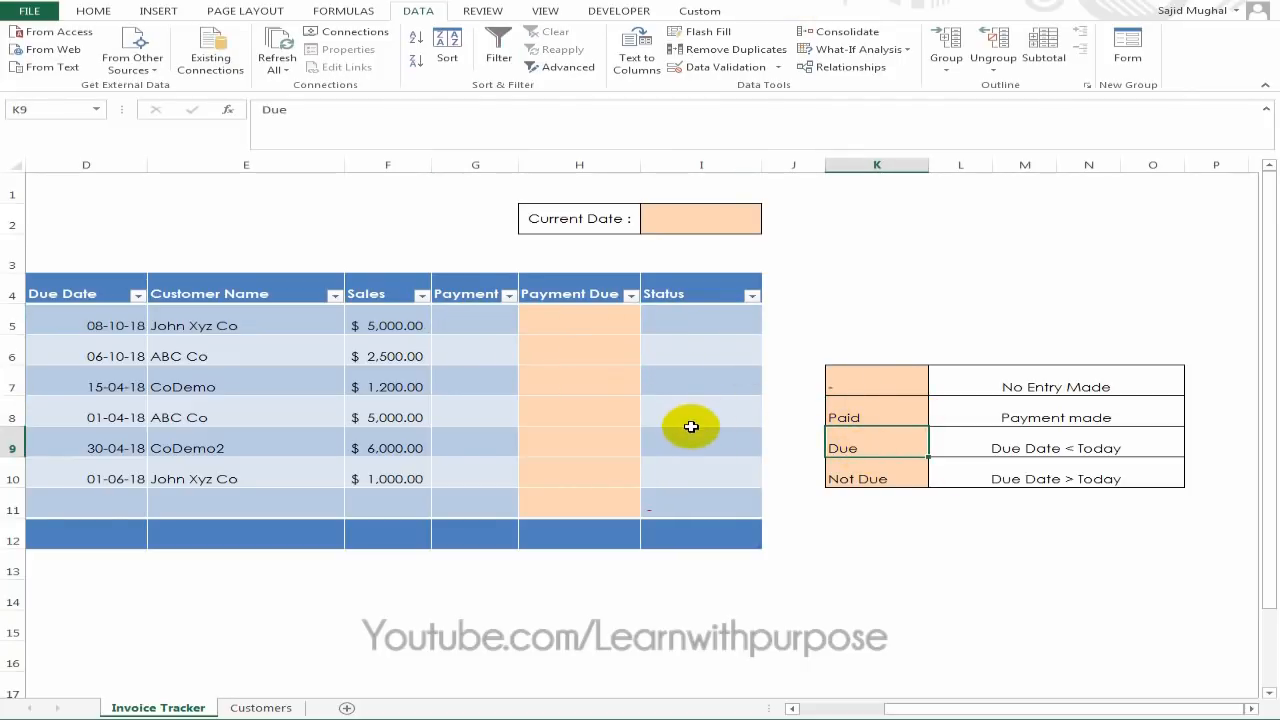
left_click(705, 319)
left_click(904, 480)
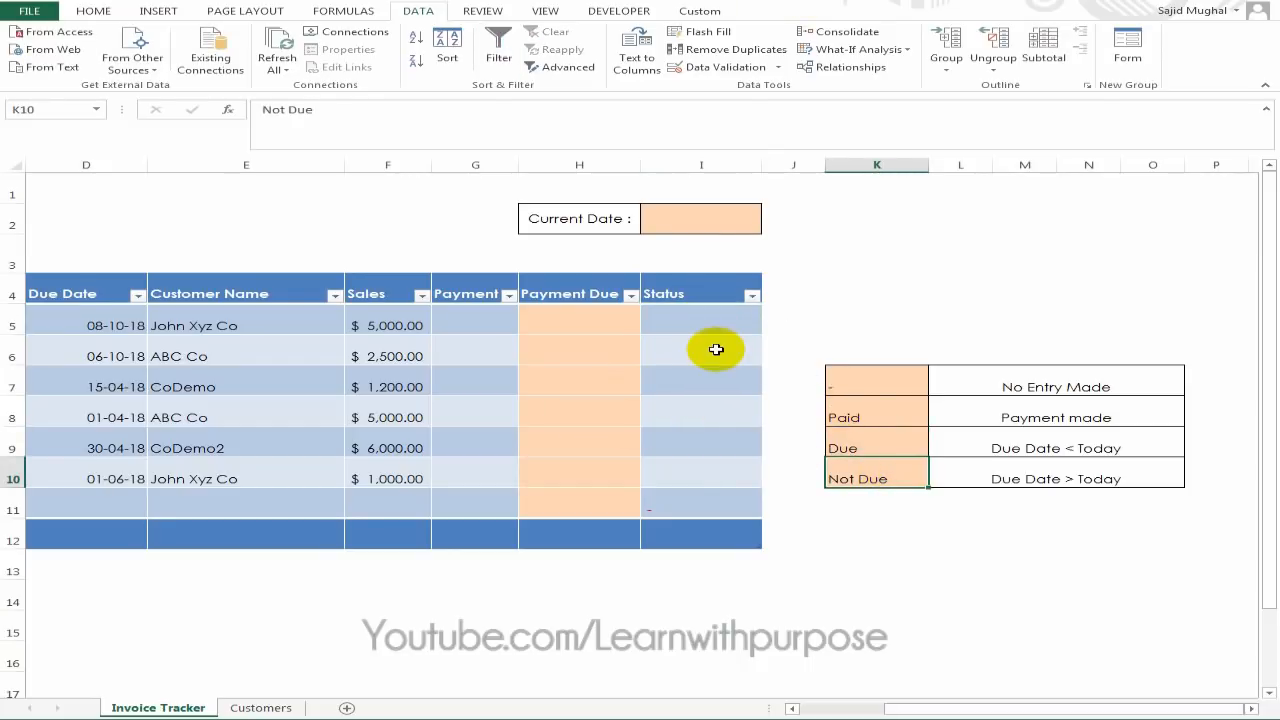
Enter the formula =TODAY() in the Current Date cell I2.
left_click(680, 226)
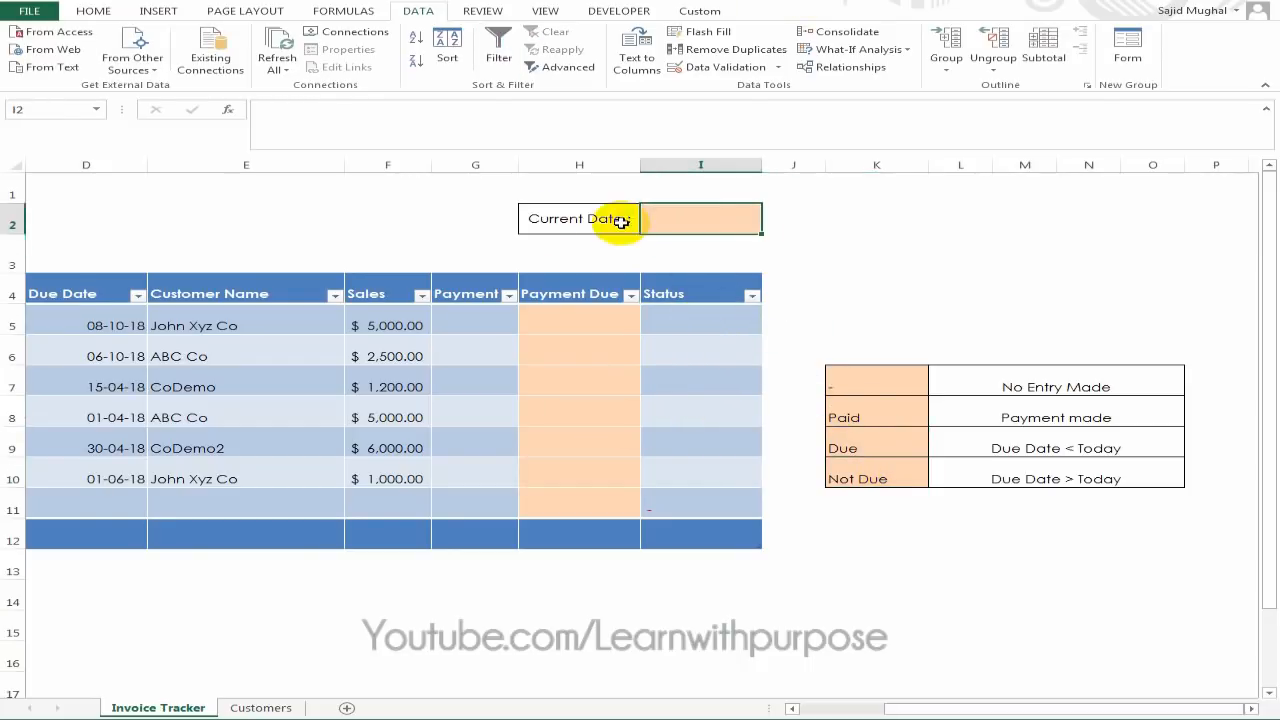
left_click(792, 230)
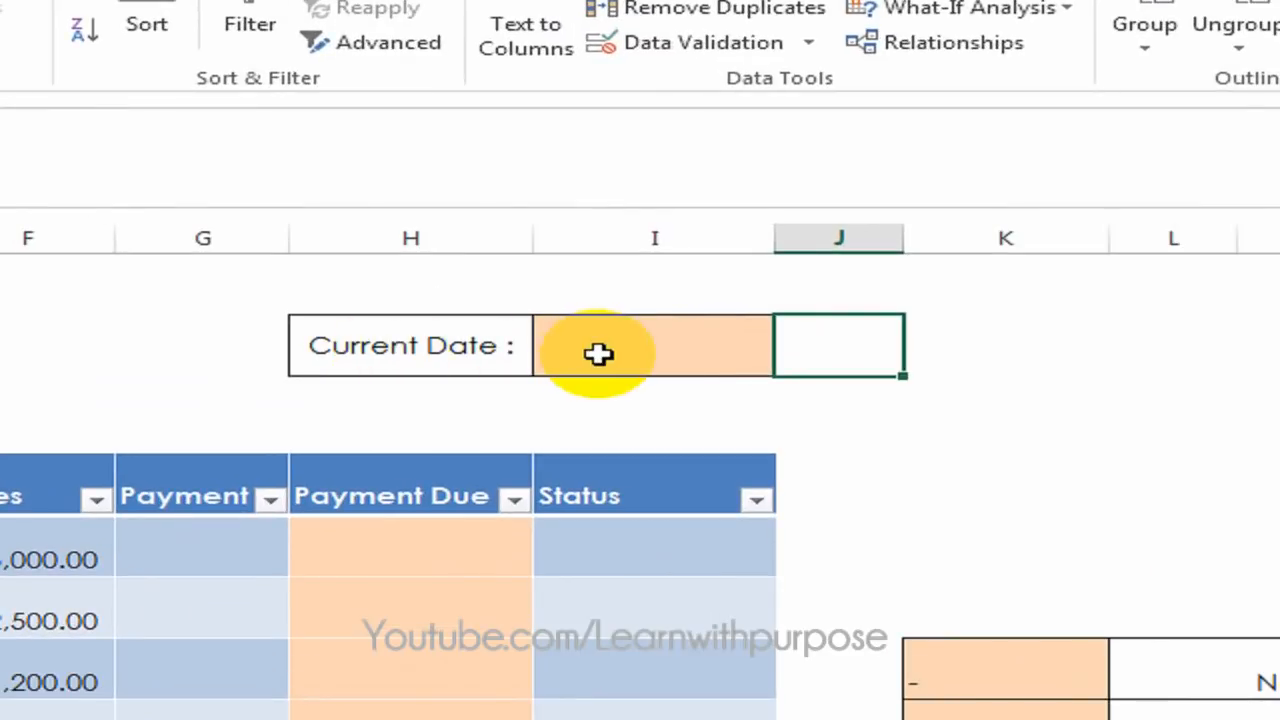
left_click(628, 302)
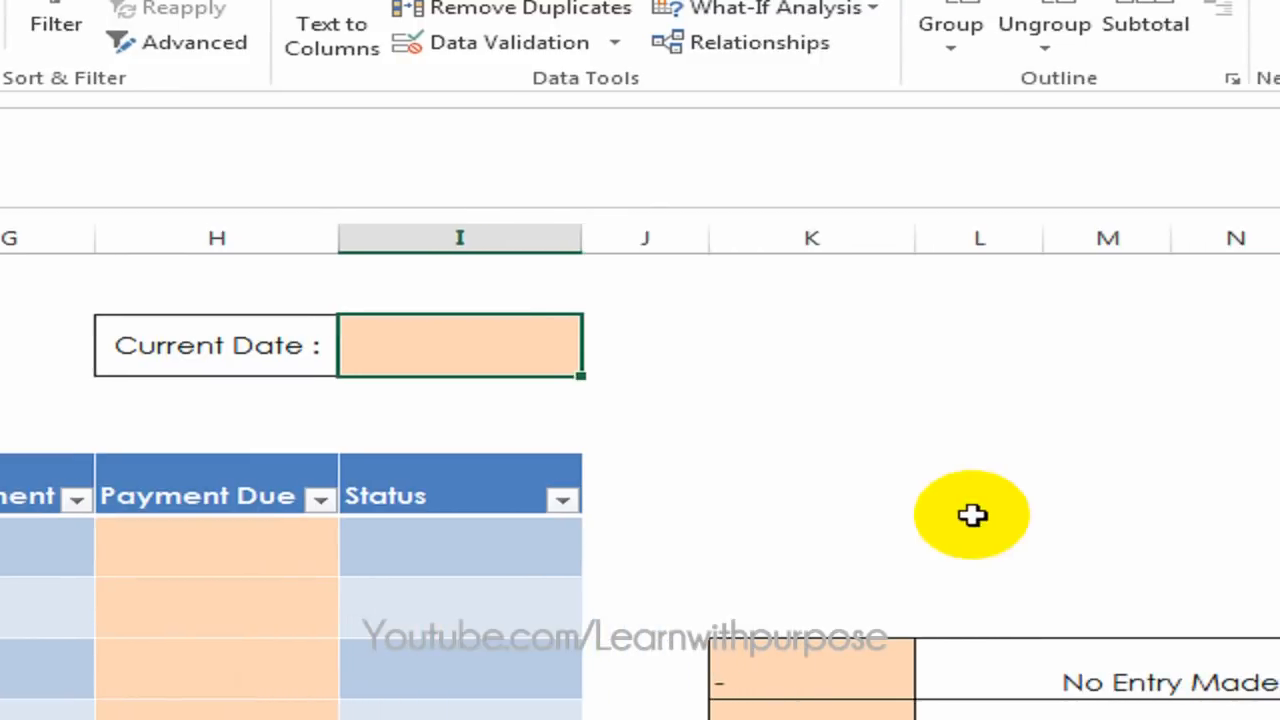
type("=toda")
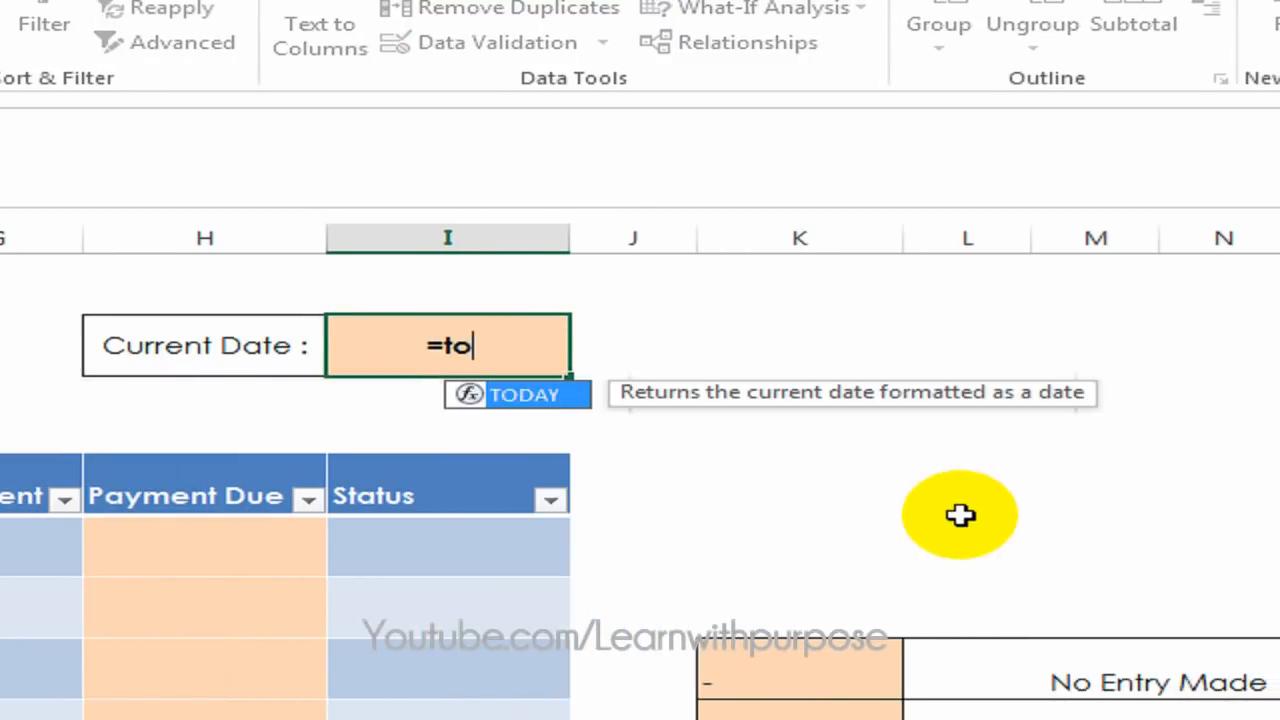
key("Tab")
key("Return")
key("Up")
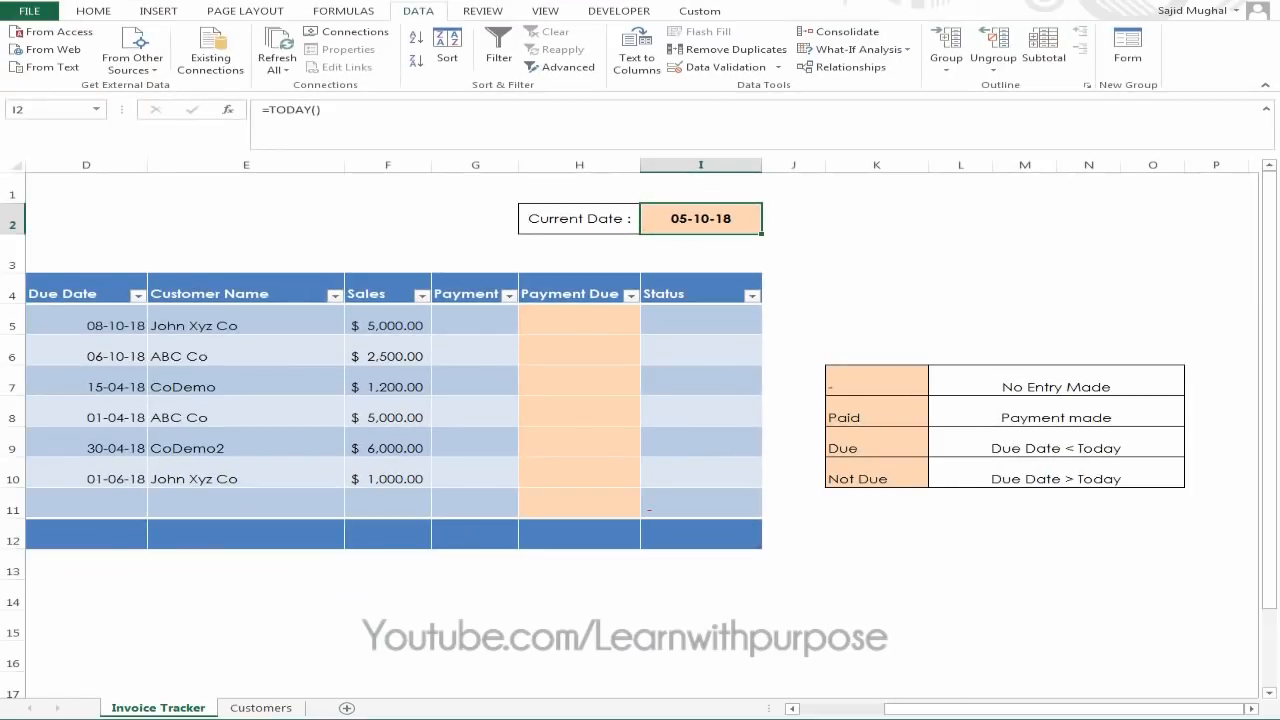
mouse_move(929, 708)
left_mouse_down()
mouse_move(877, 706)
mouse_move(929, 706)
left_mouse_up()
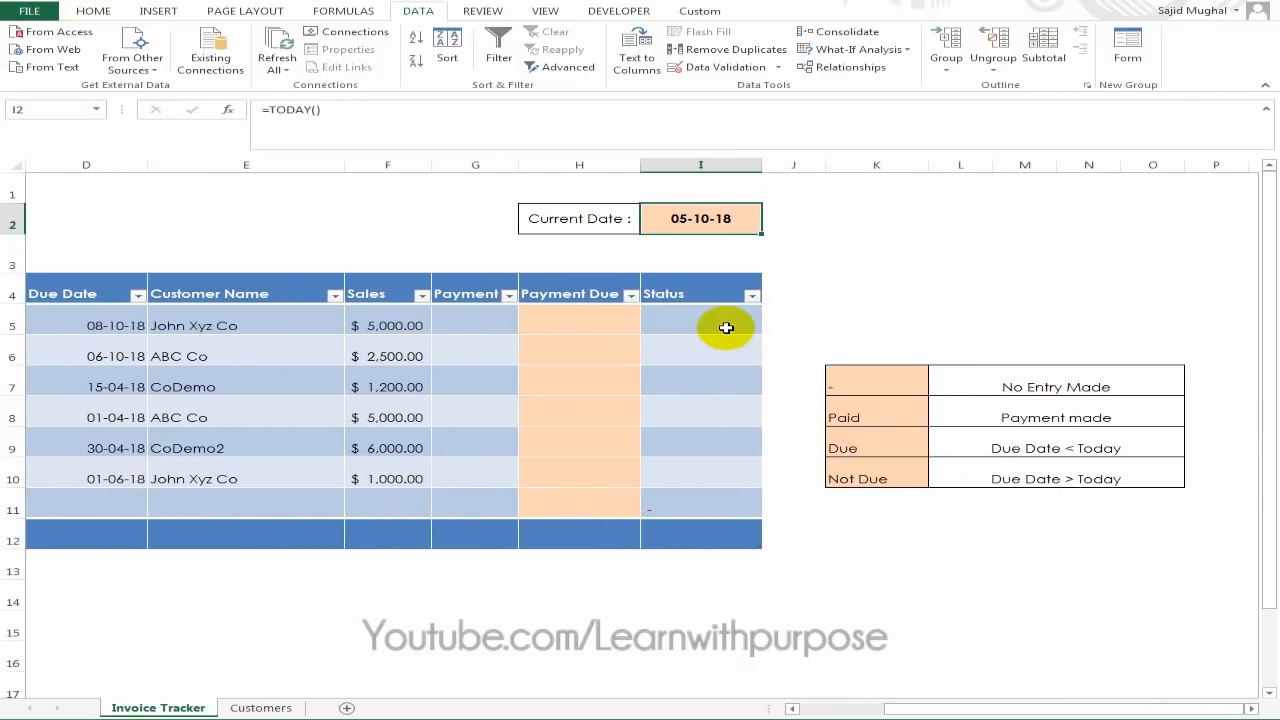
left_click(723, 323)
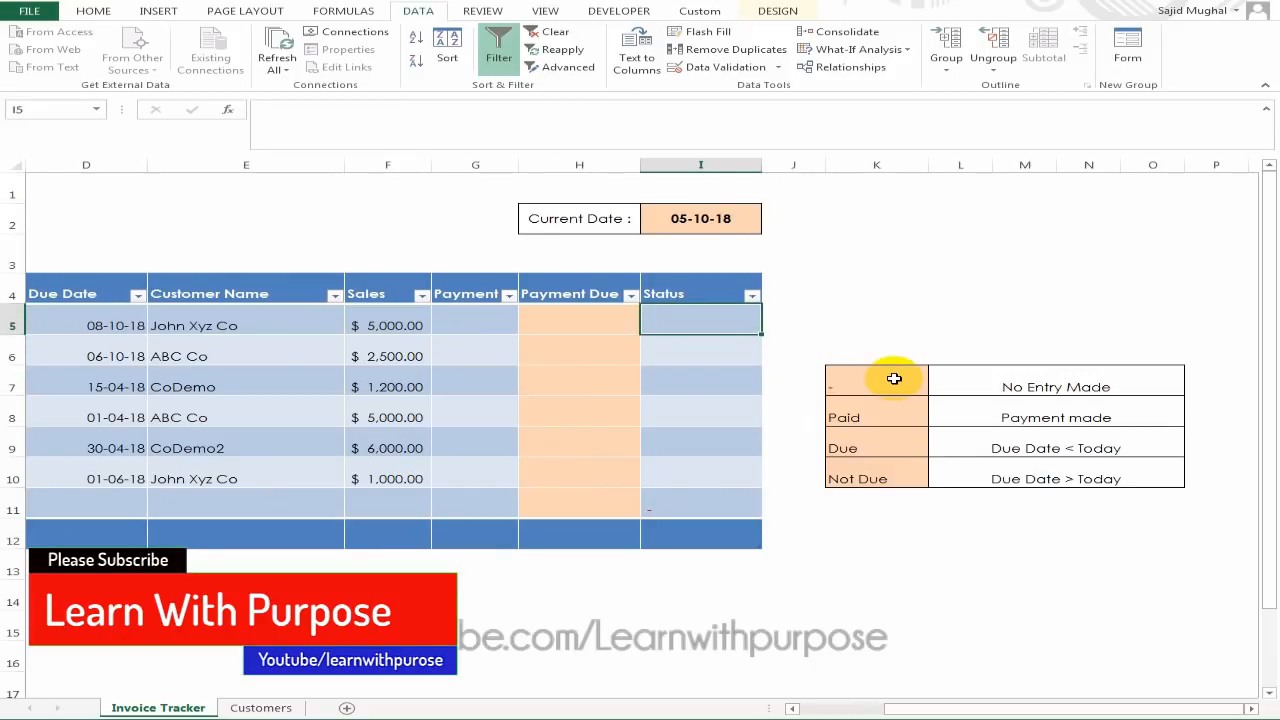
type("=IF(")
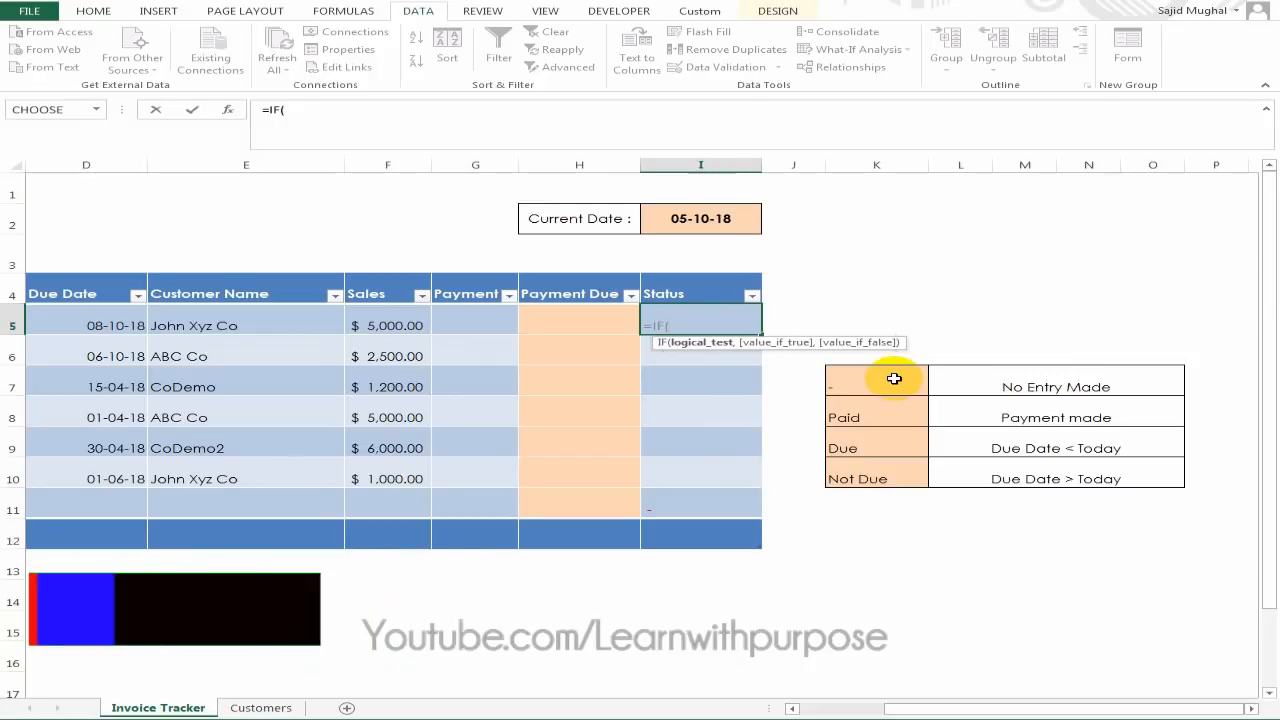
left_click(394, 320)
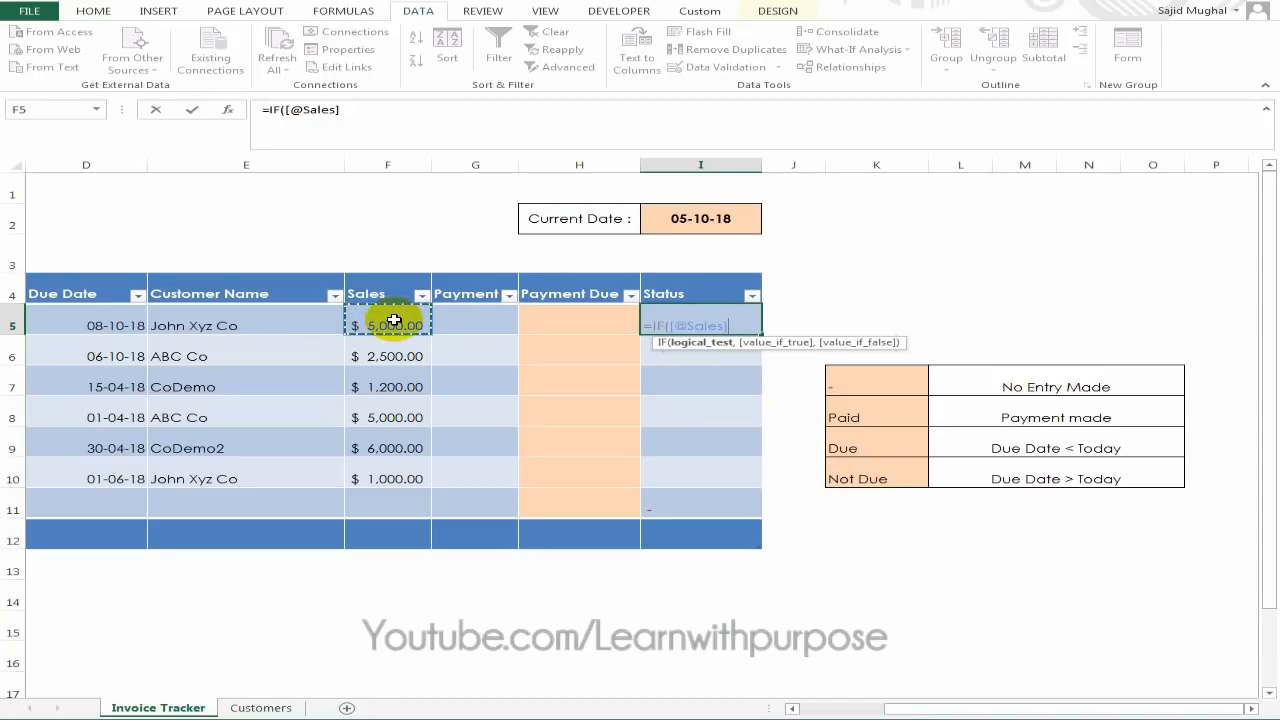
type("=0,")
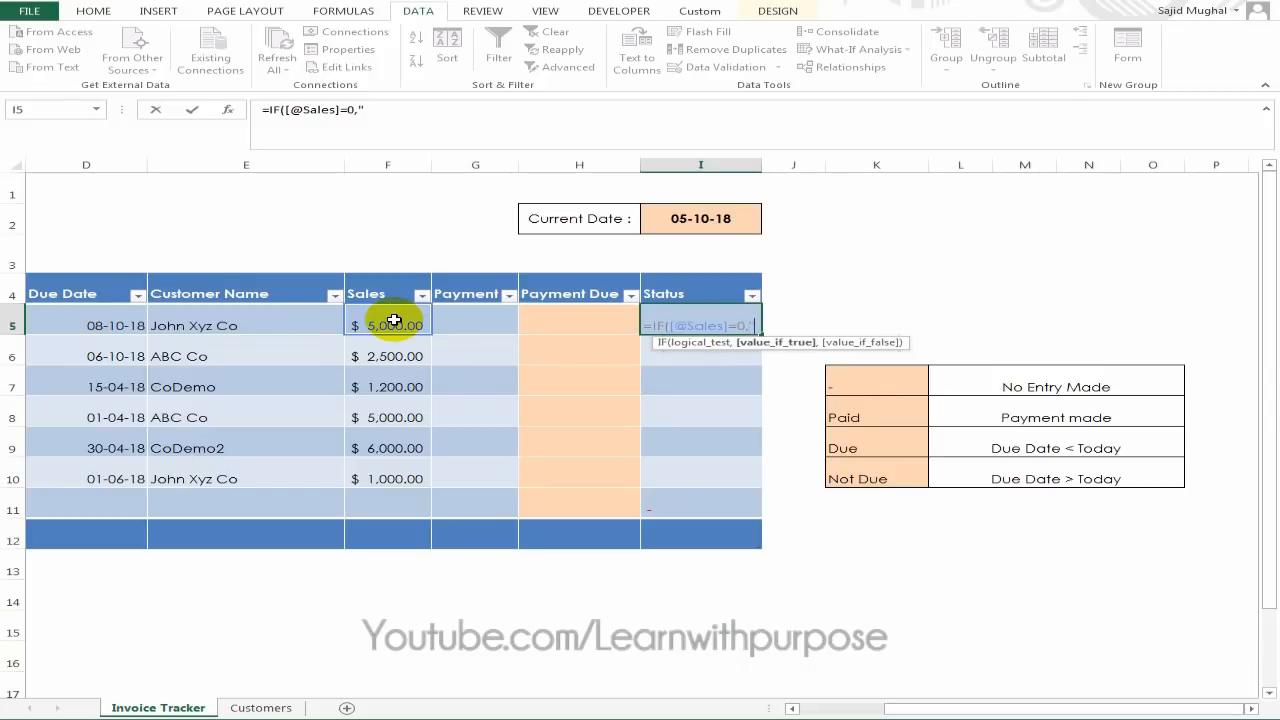
type("\"-\"")
key("alt+Return")
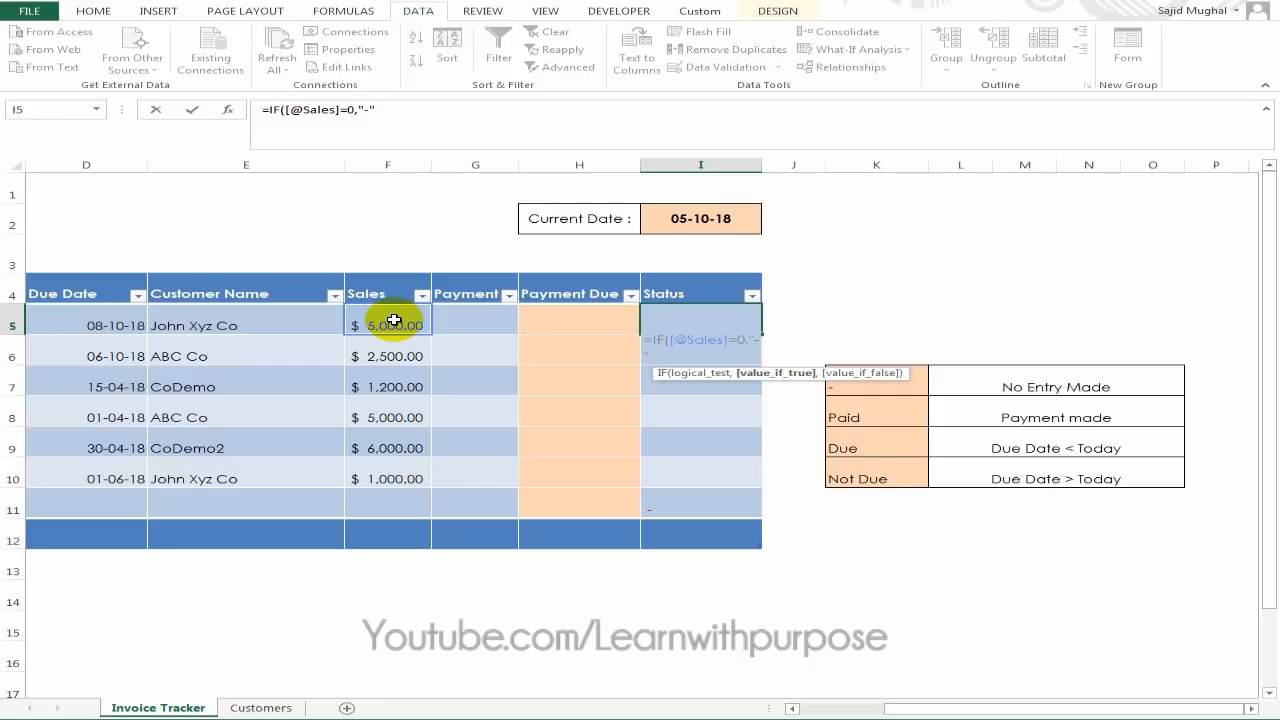
type(",")
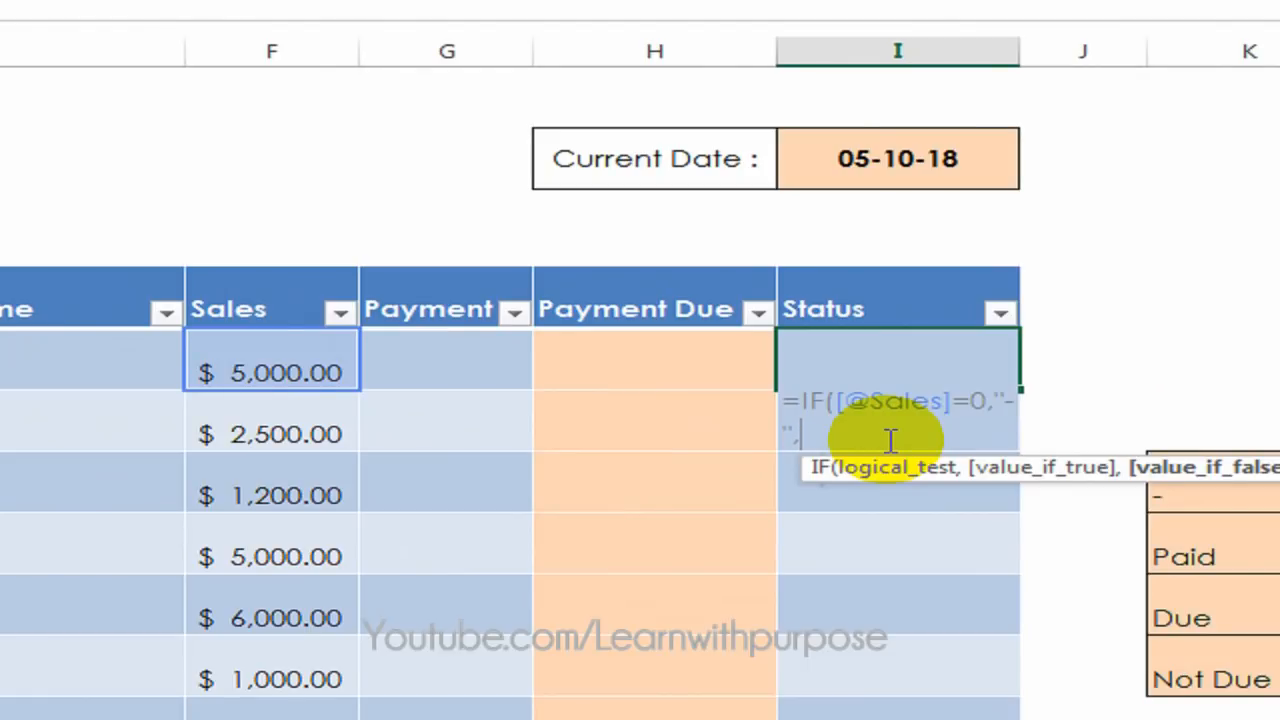
type("if")
key("Tab")
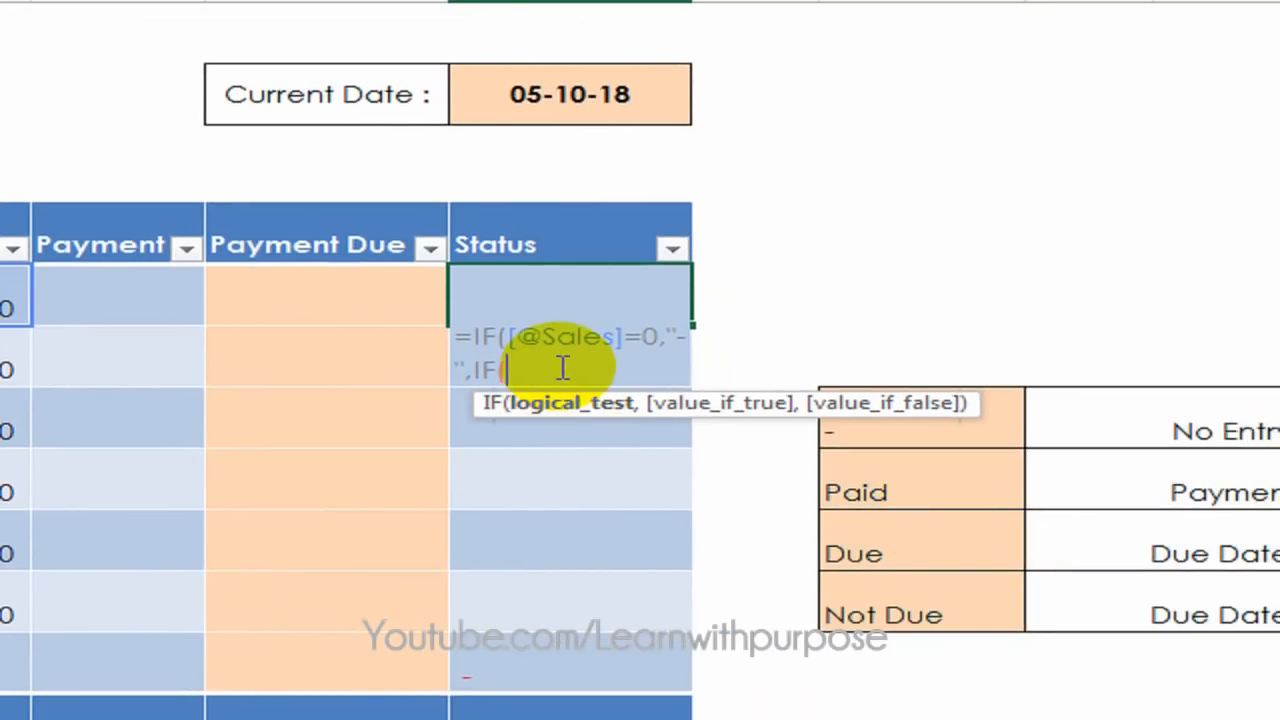
left_click(144, 296)
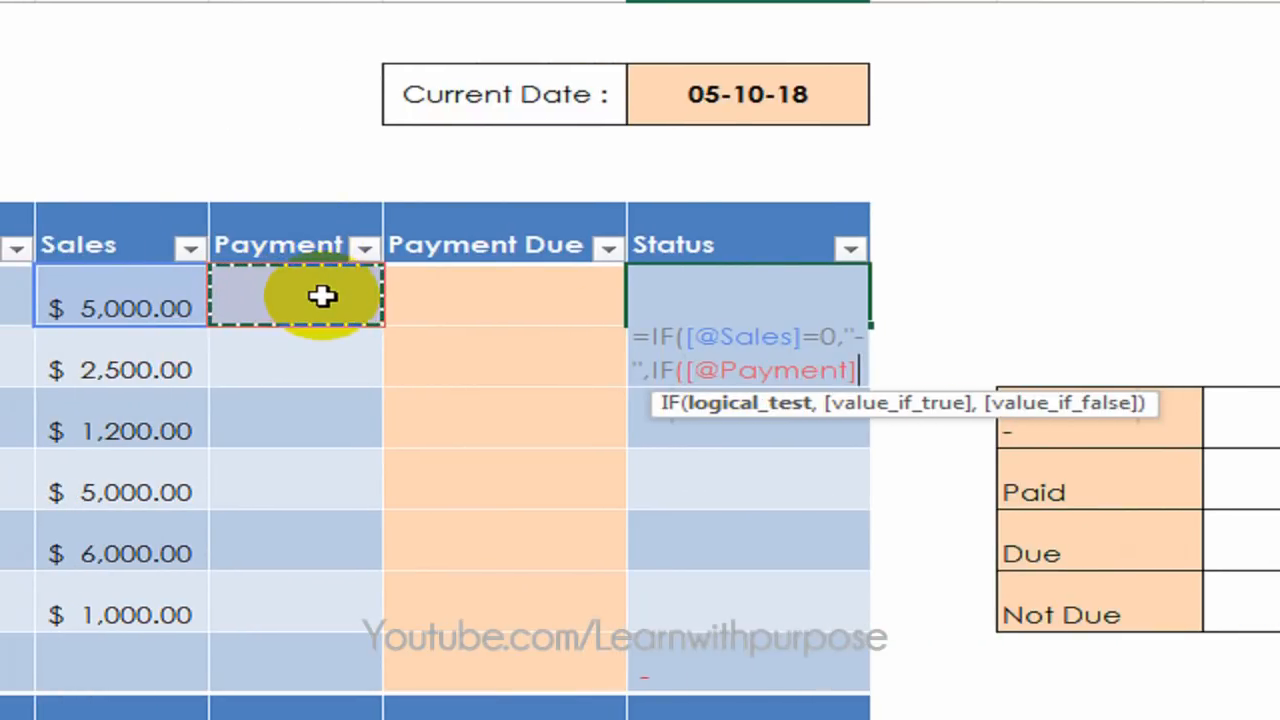
type(">0")
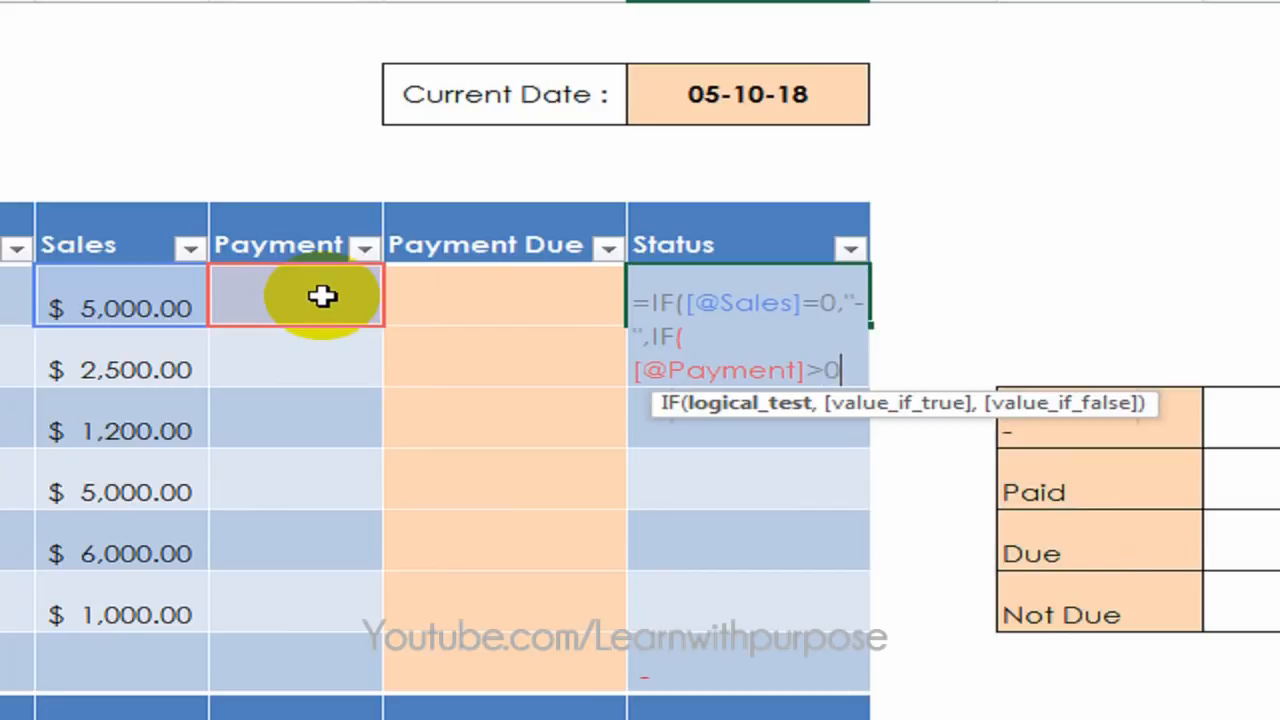
type(",\"")
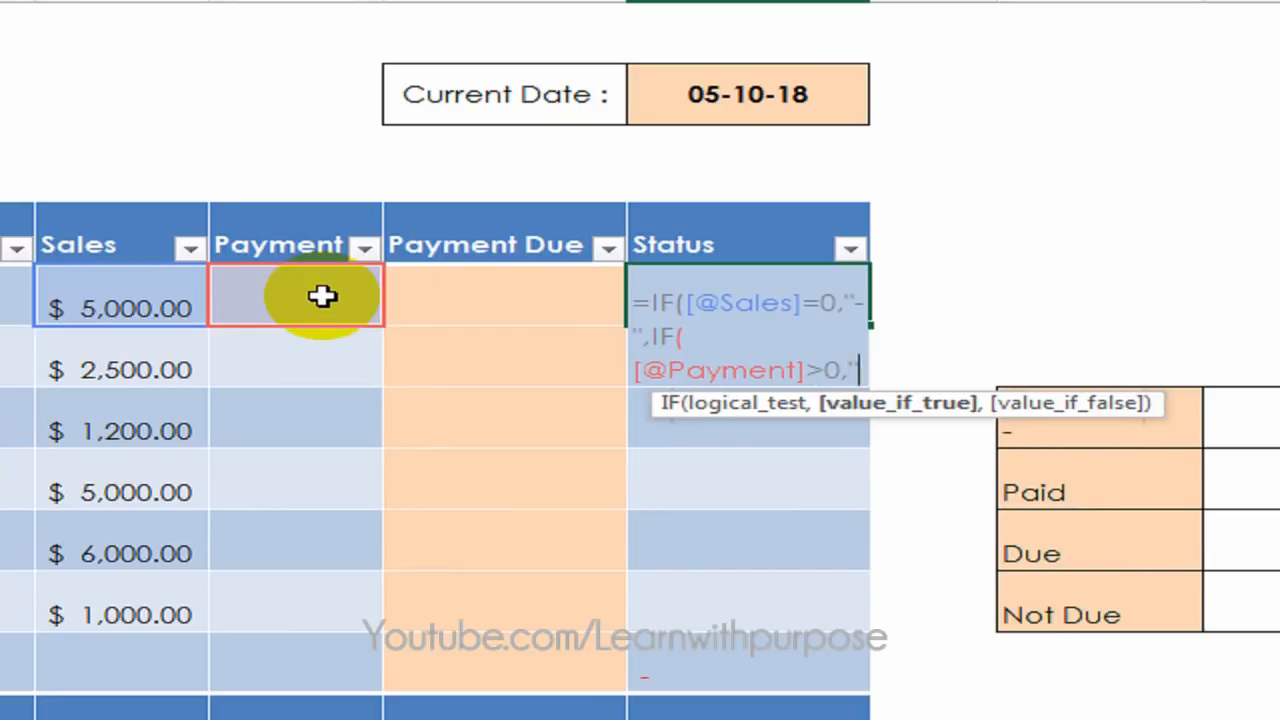
type("Paid\"")
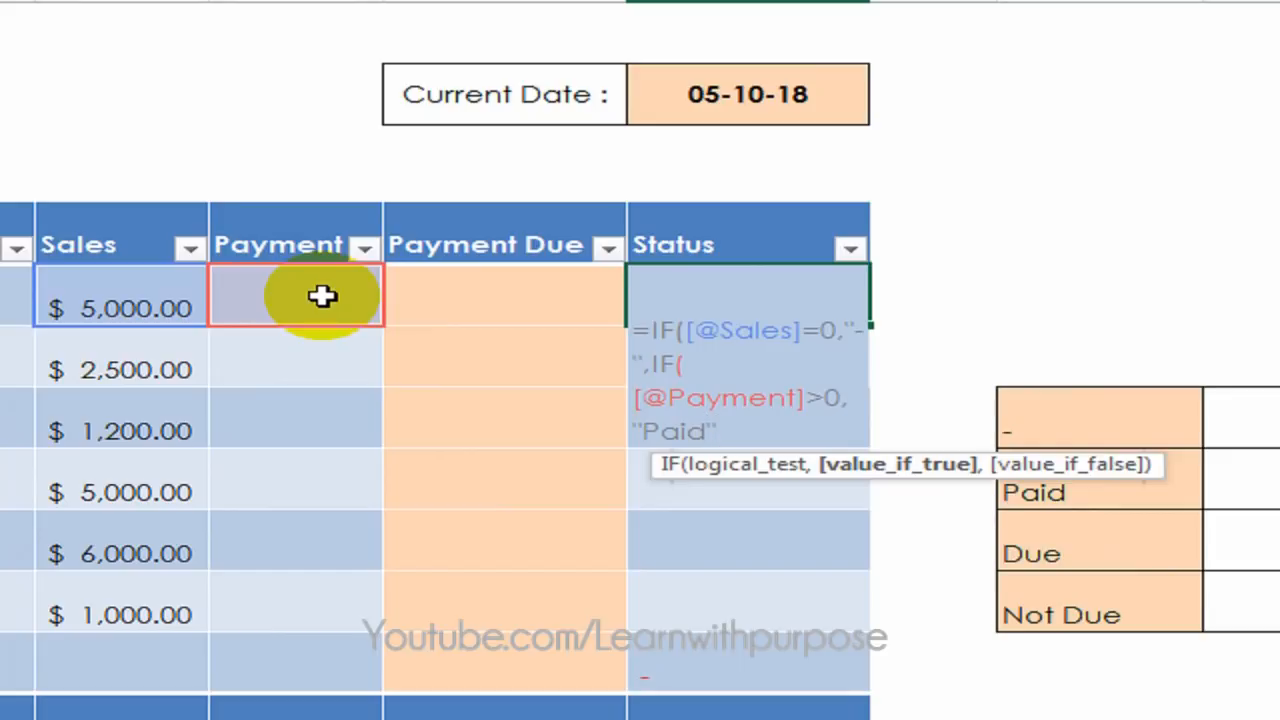
type(",")
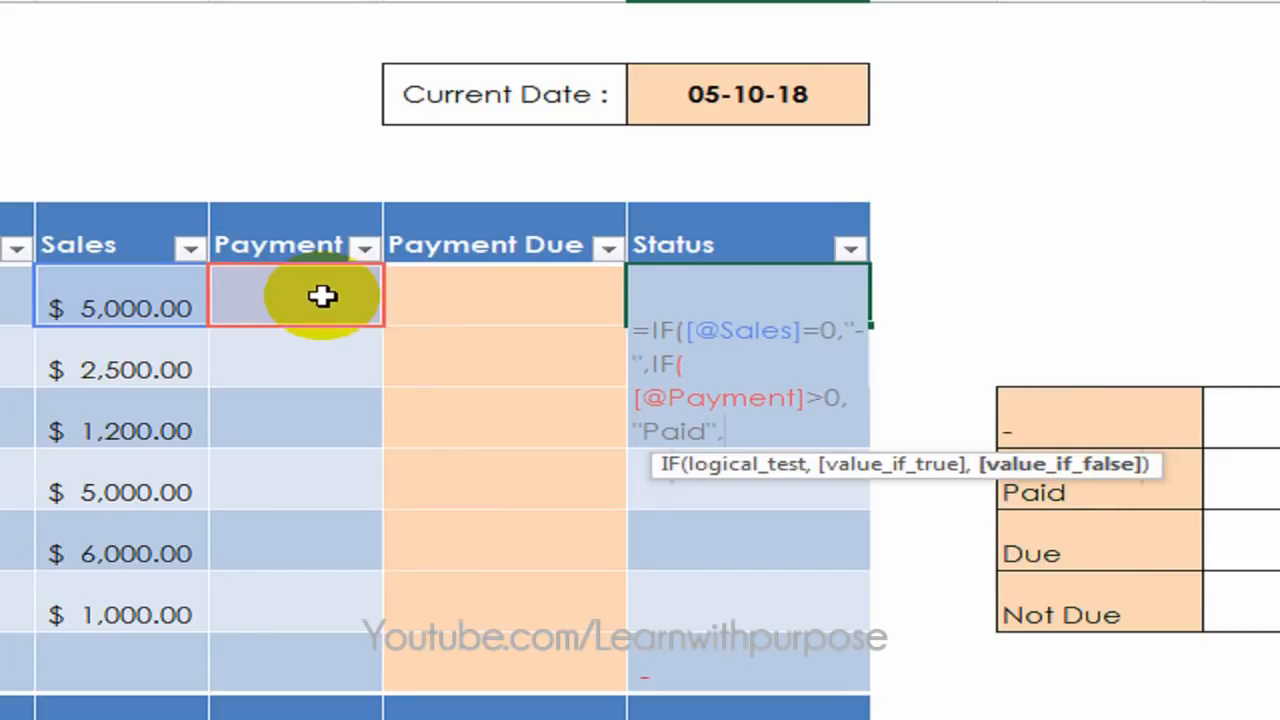
Nest a third IF in the Status formula that returns "Due" when [@[Due Date]] is less than the Current Date cell I2.
type("IF(")
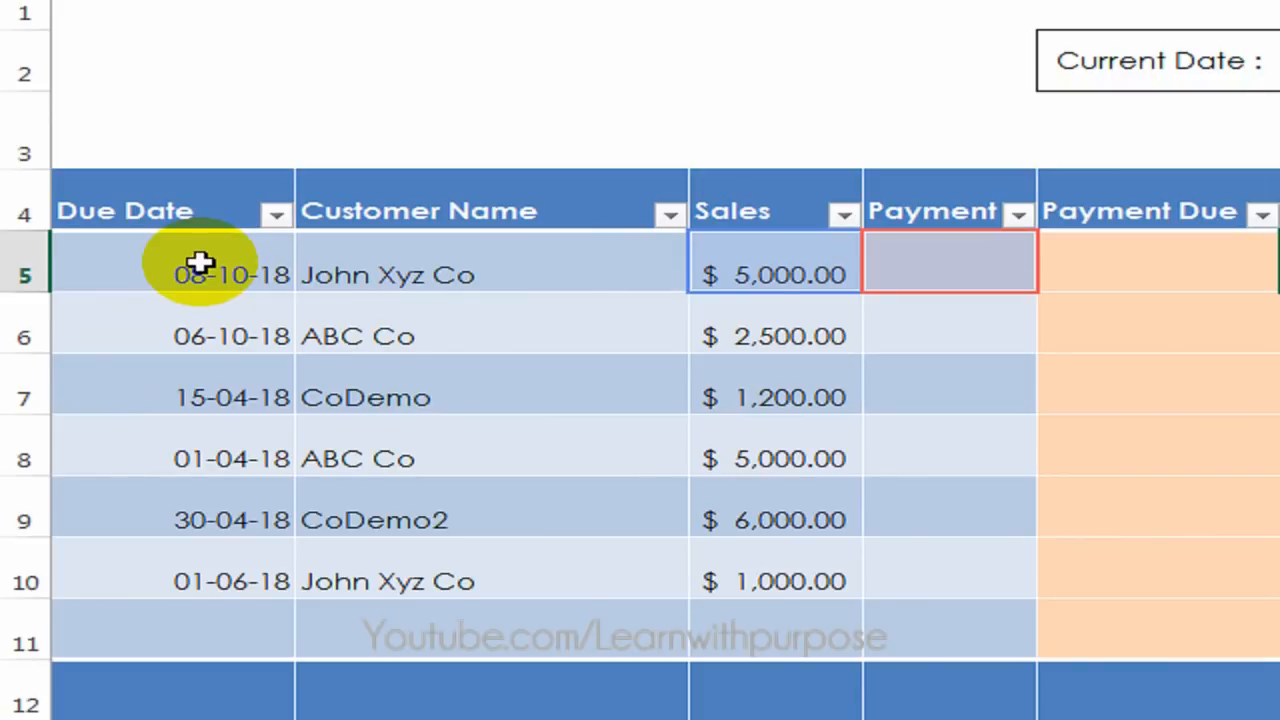
left_click(200, 262)
key("ctrl+c")
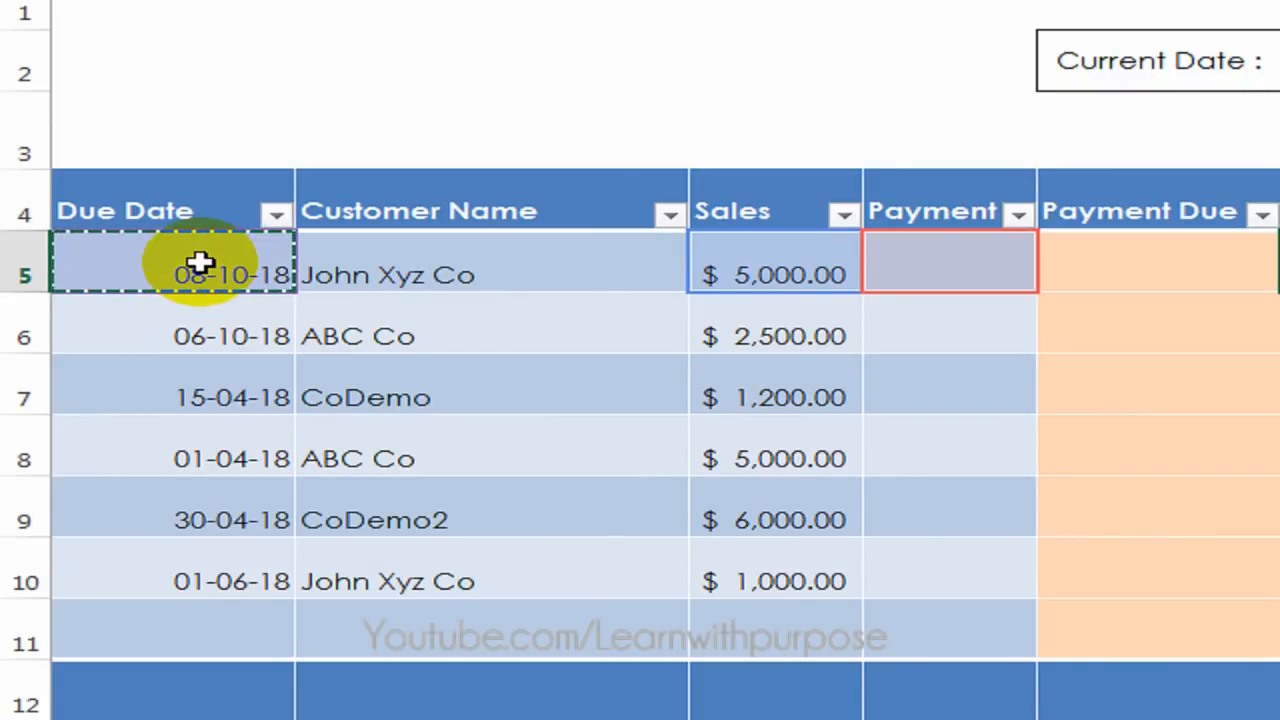
type("<")
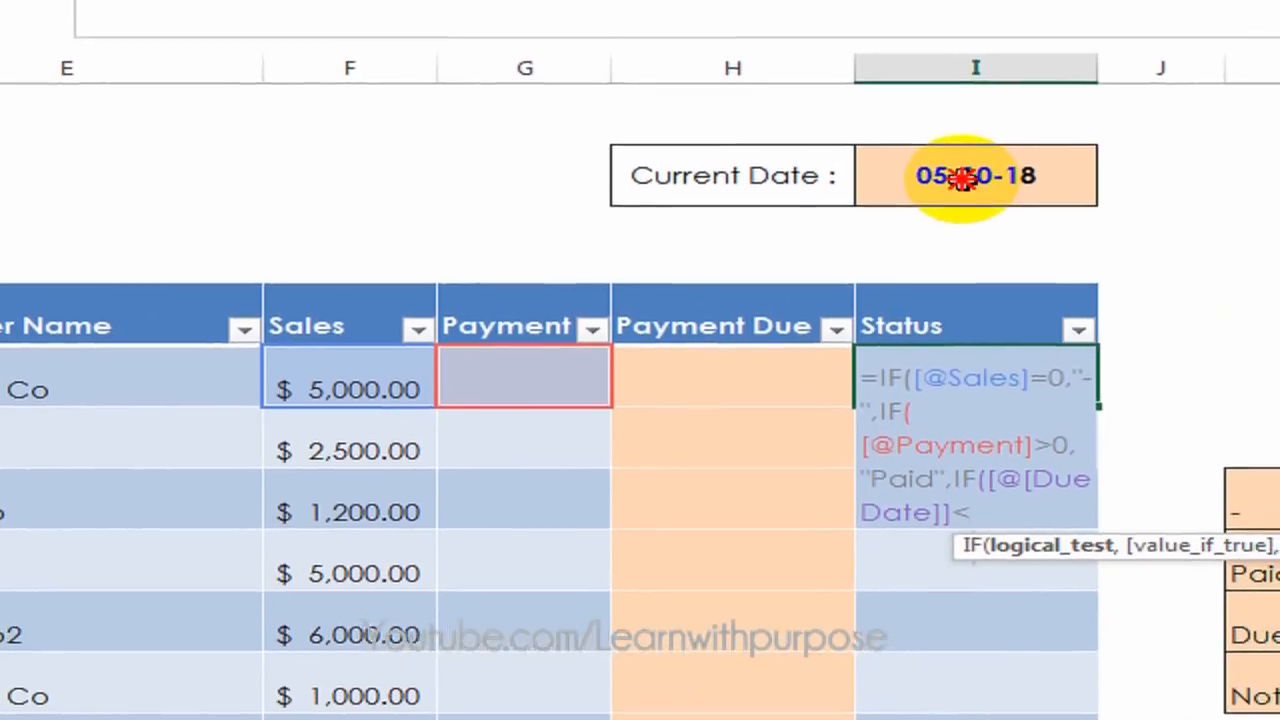
left_click(1054, 131)
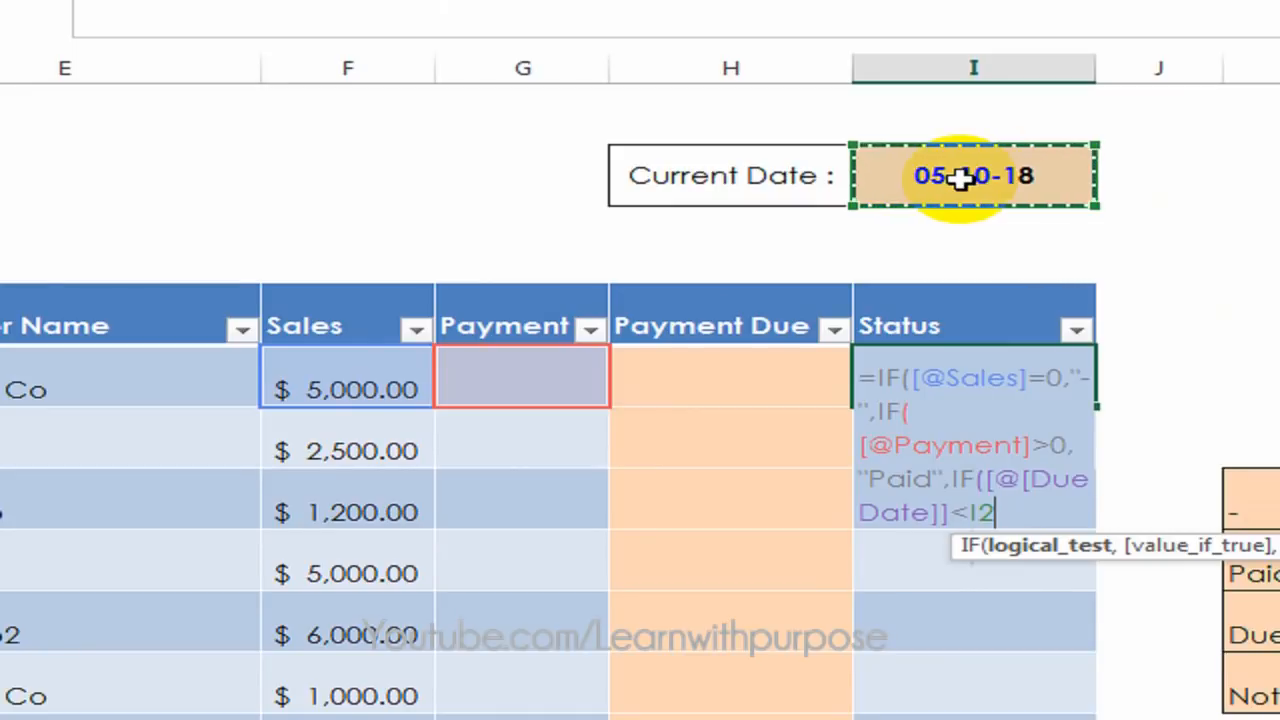
type(",\"Due")
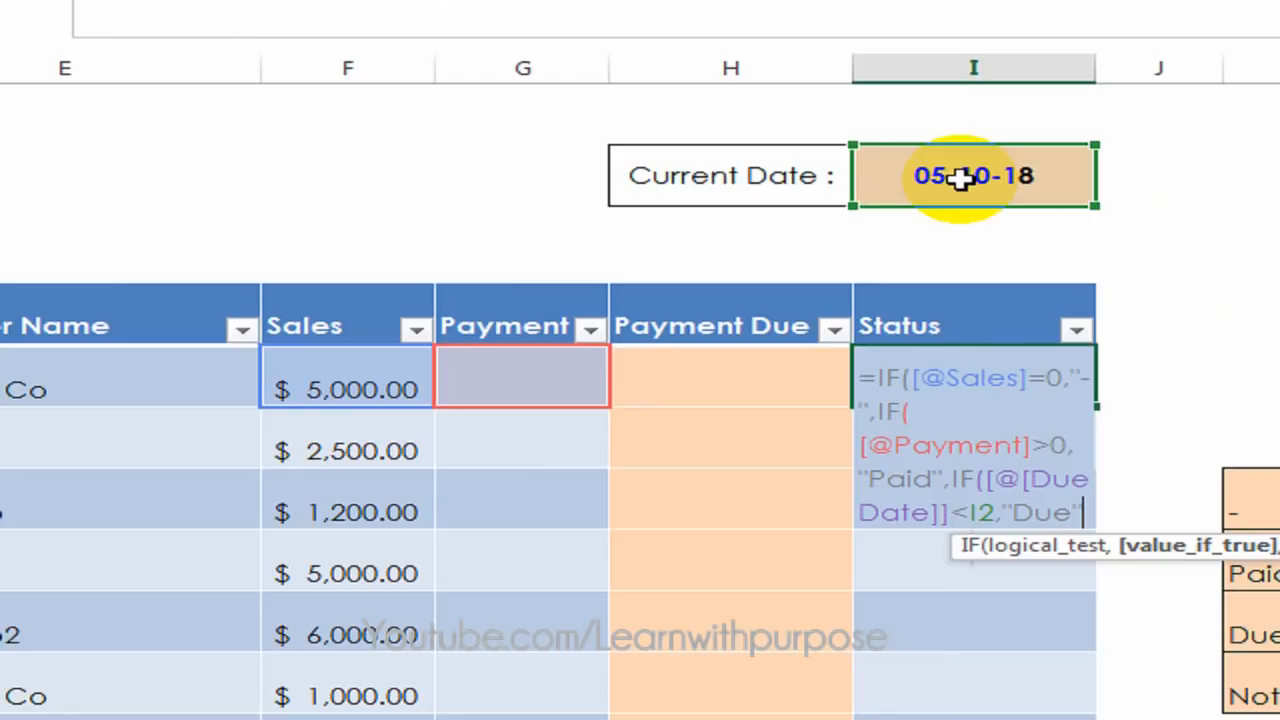
type("\",")
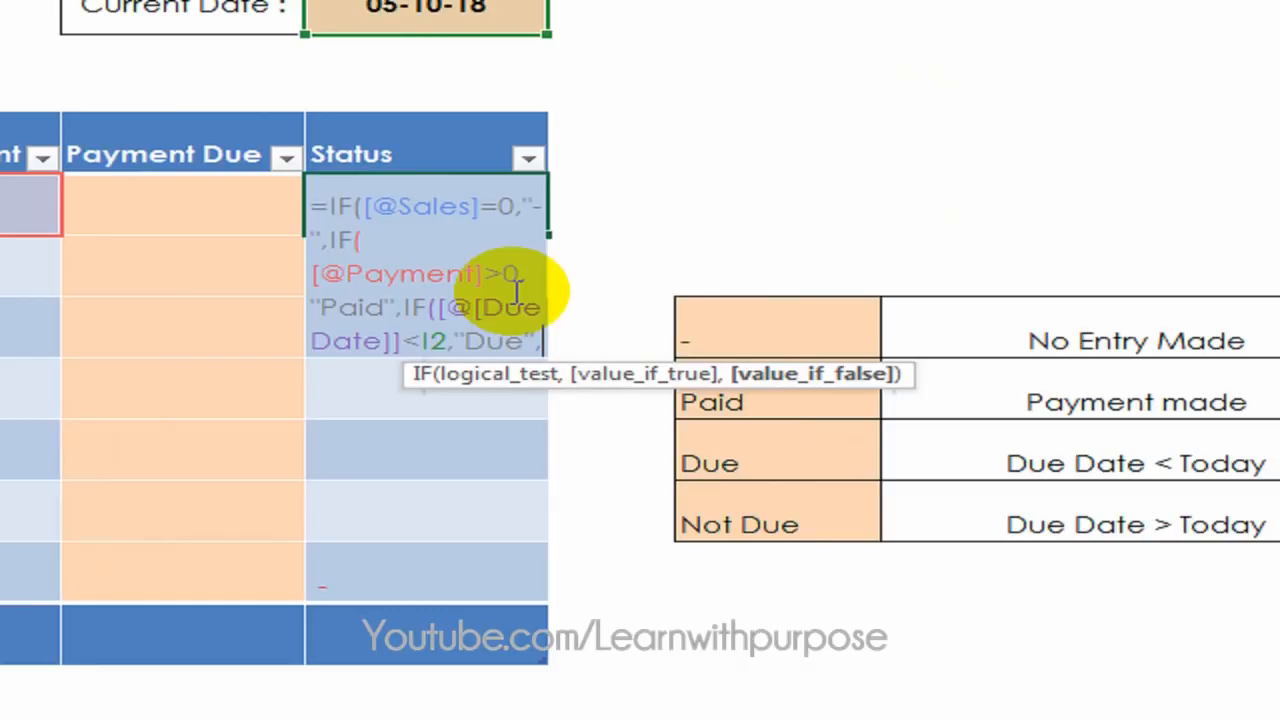
Complete the Status formula in I5 with "Not Due" as the last false value, closing all three IFs.
type("\"")
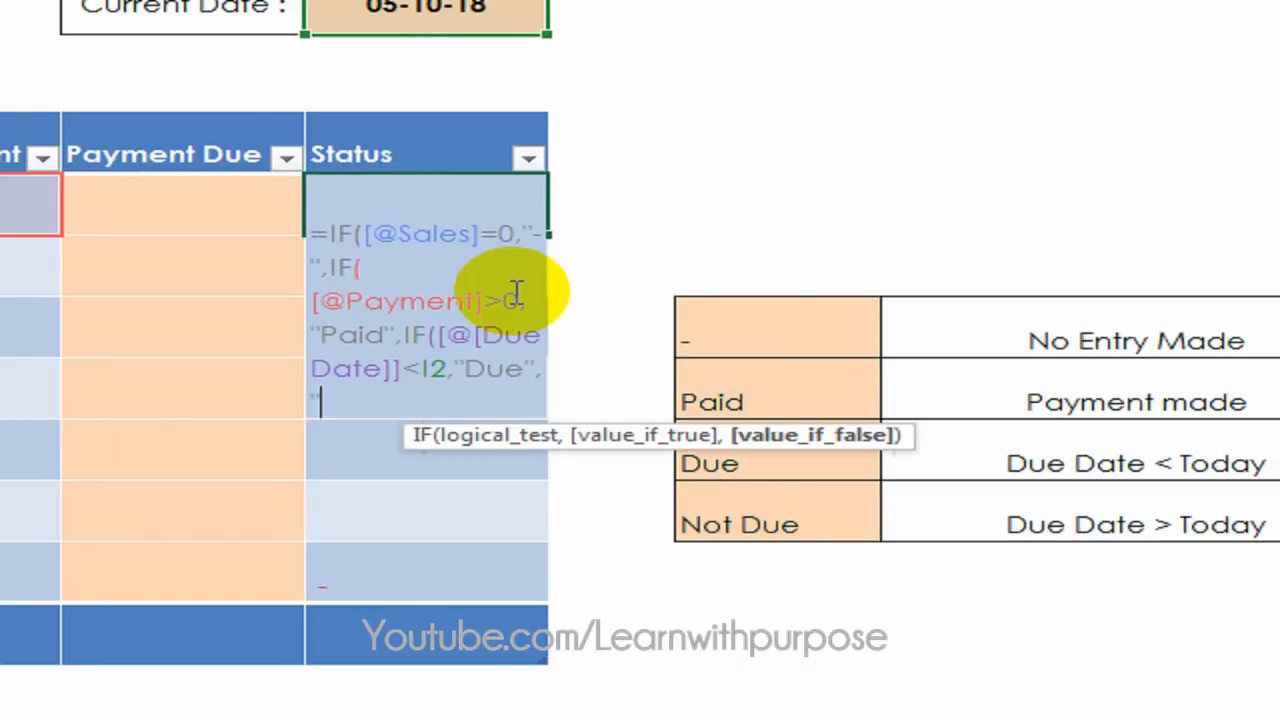
type("Not Due")
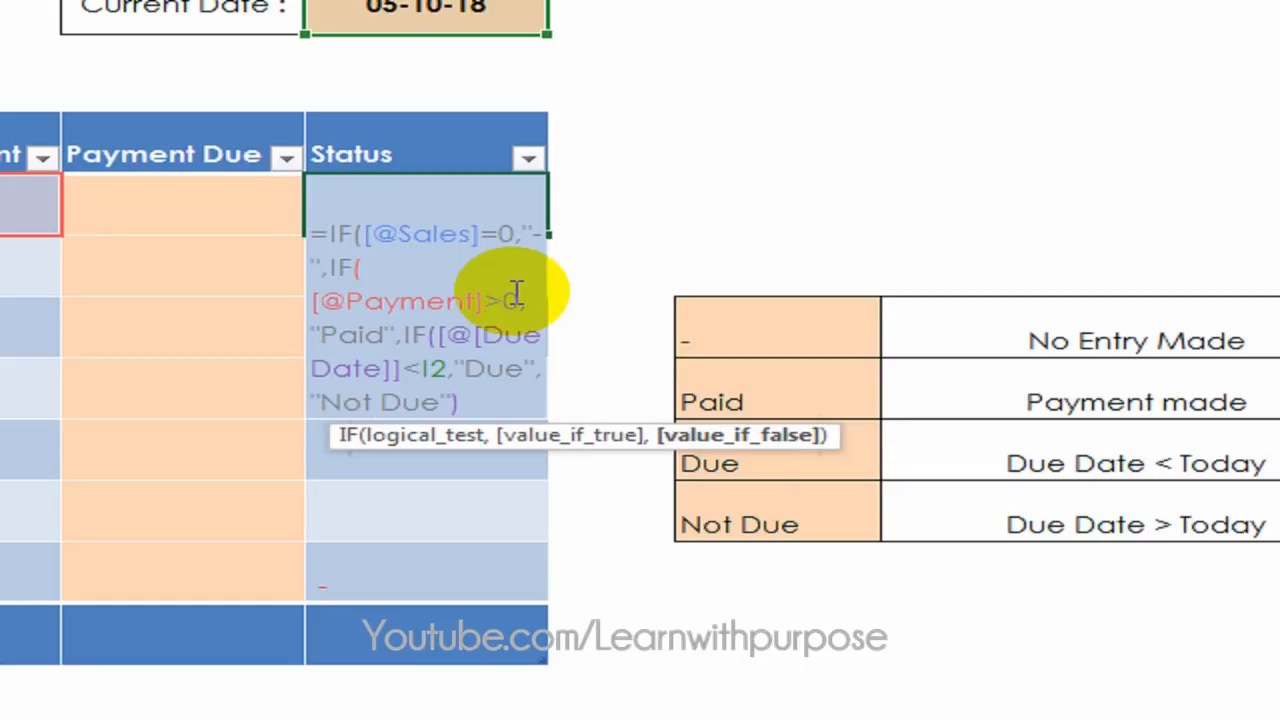
type(")")
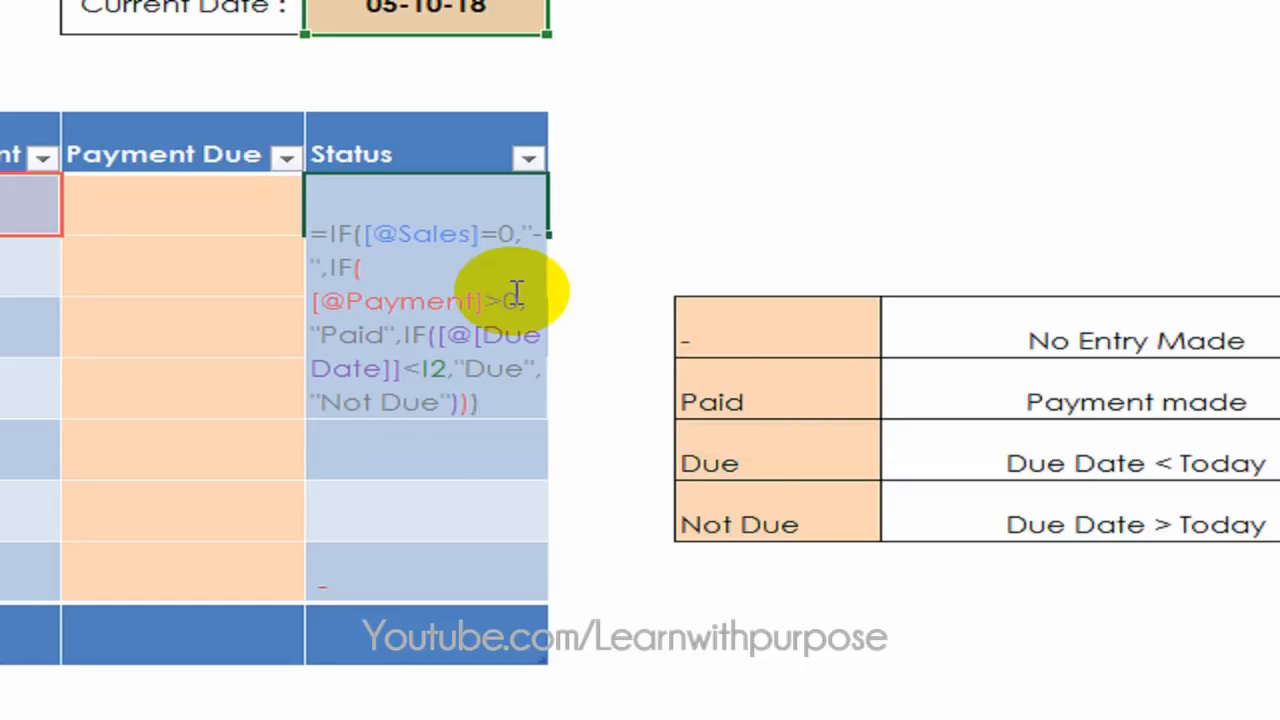
key("Return")
key("Up")
key("Left")
key("Left")
key("Left")
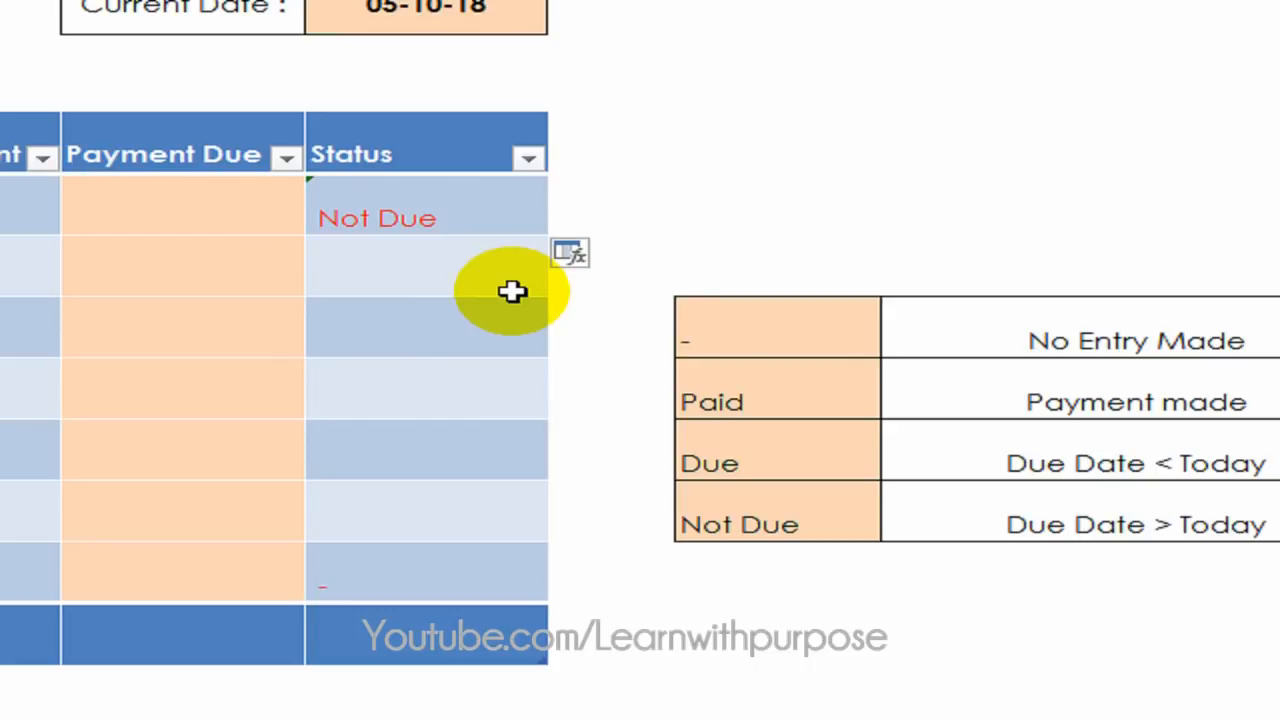
key("Right")
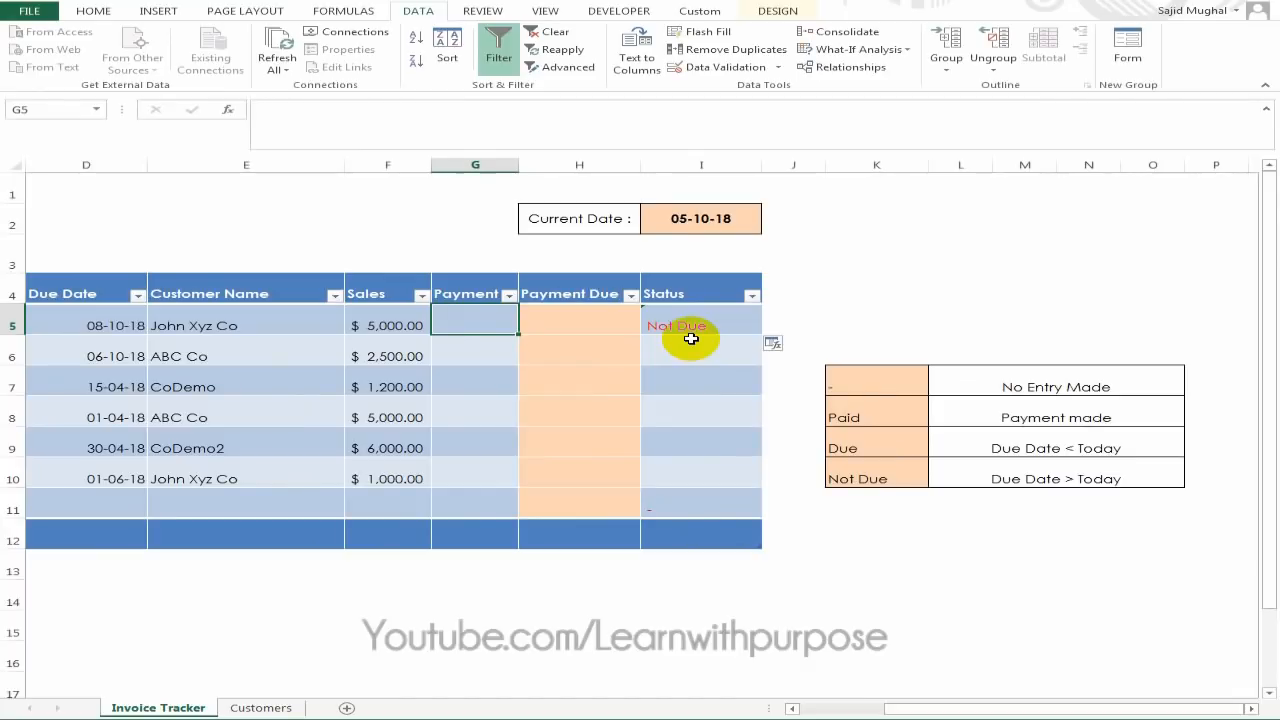
Fill the Status formula from I5 down through I11.
left_click(534, 221)
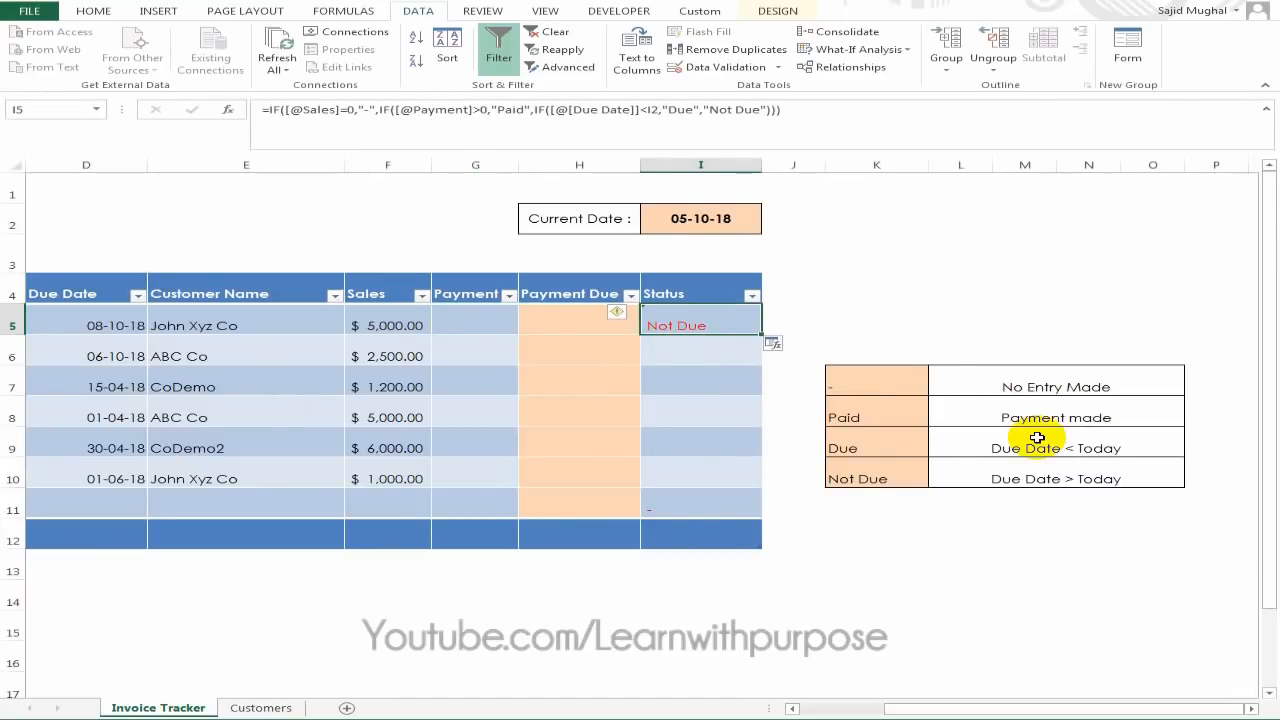
key("shift+Down")
key("shift+Down")
key("shift+Down")
key("shift+Down")
key("shift+Down")
key("shift+Down")
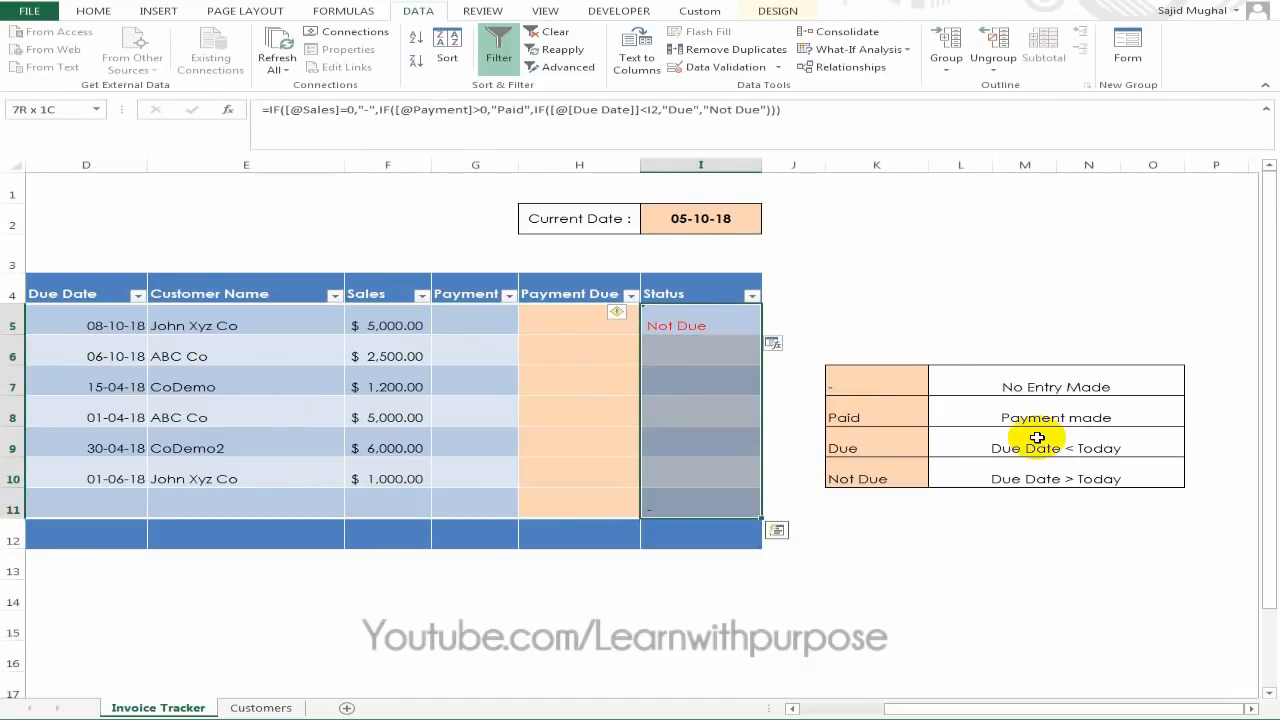
key("ctrl+d")
key("Up")
key("Down")
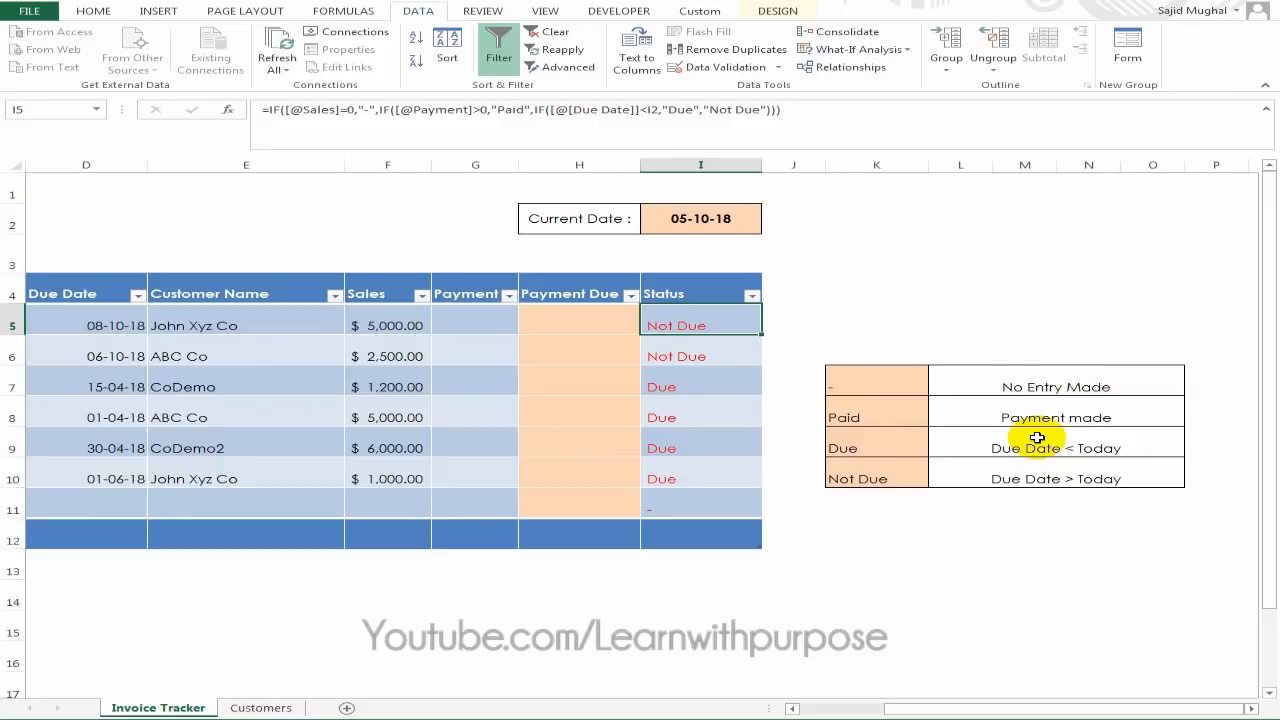
Check the due date, sales and payment cells of invoice SI01 against its status.
key("Left")
key("Left")
key("Left")
key("Left")
key("Left")
key("Left")
key("Right")
key("Right")
key("Right")
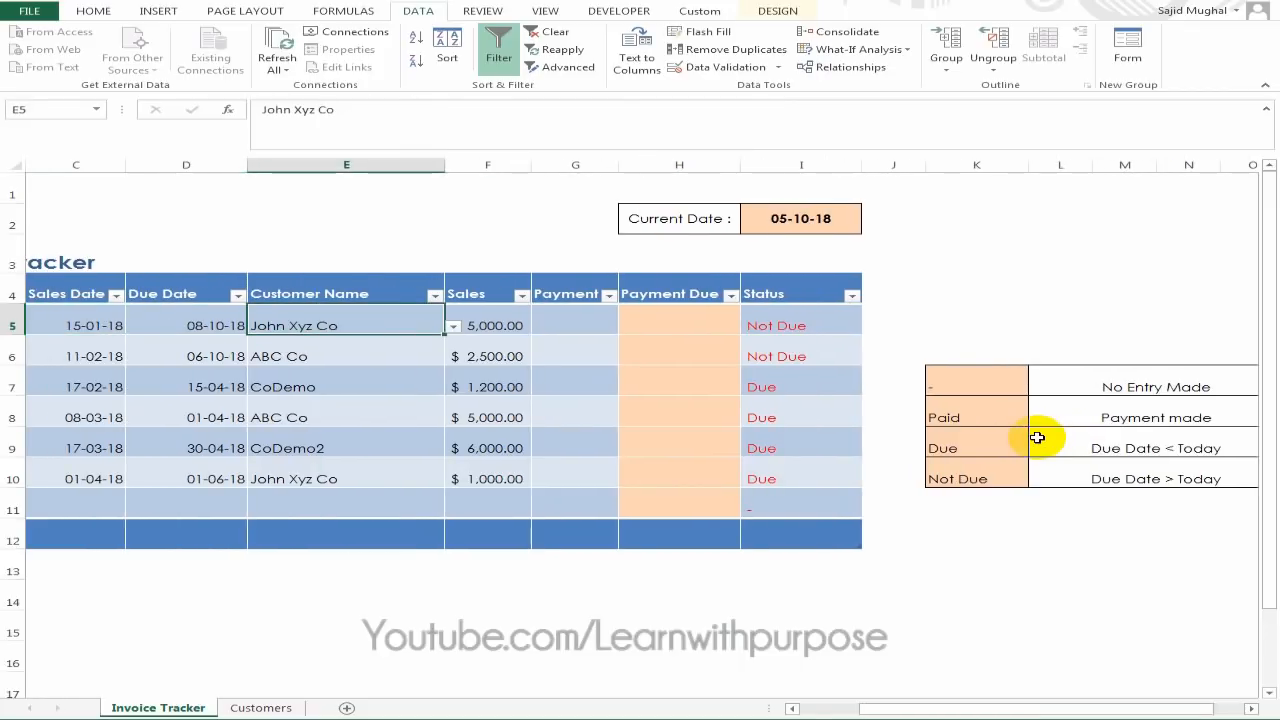
key("Right")
key("Right")
key("Right")
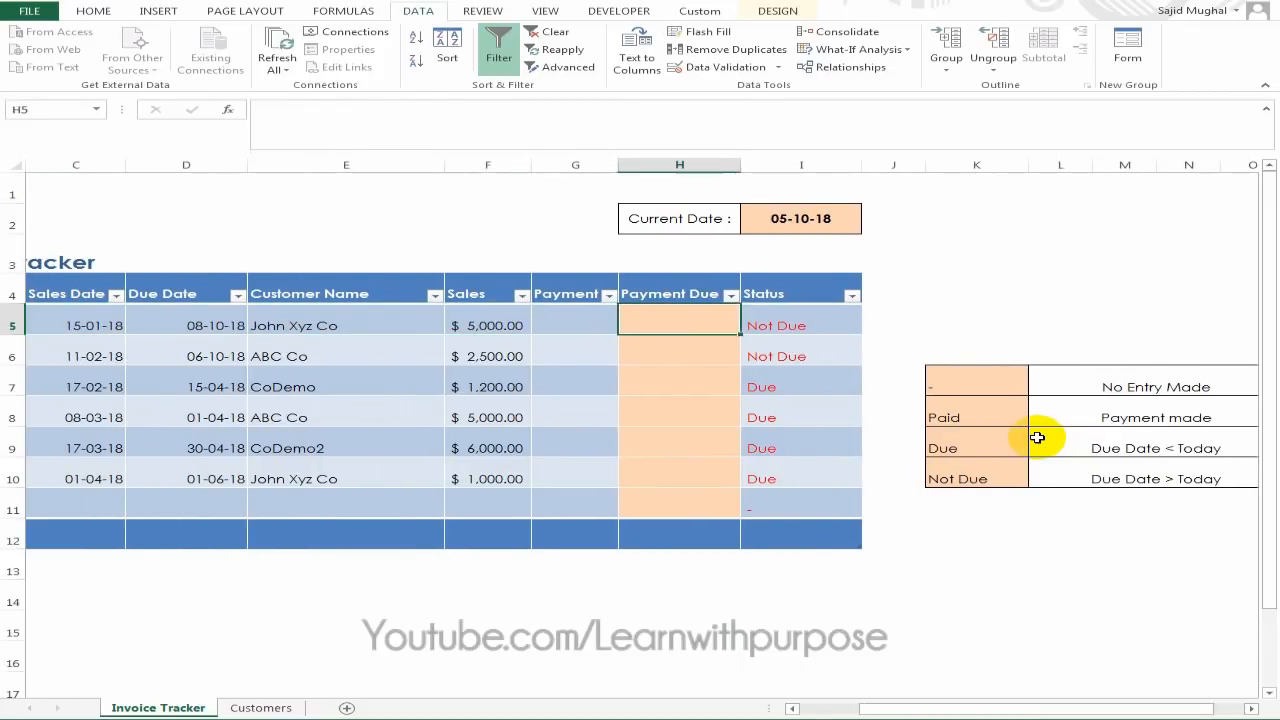
Step through the Status formulas below I5 and compare the row 10 status with its due date.
key("Down")
key("Down")
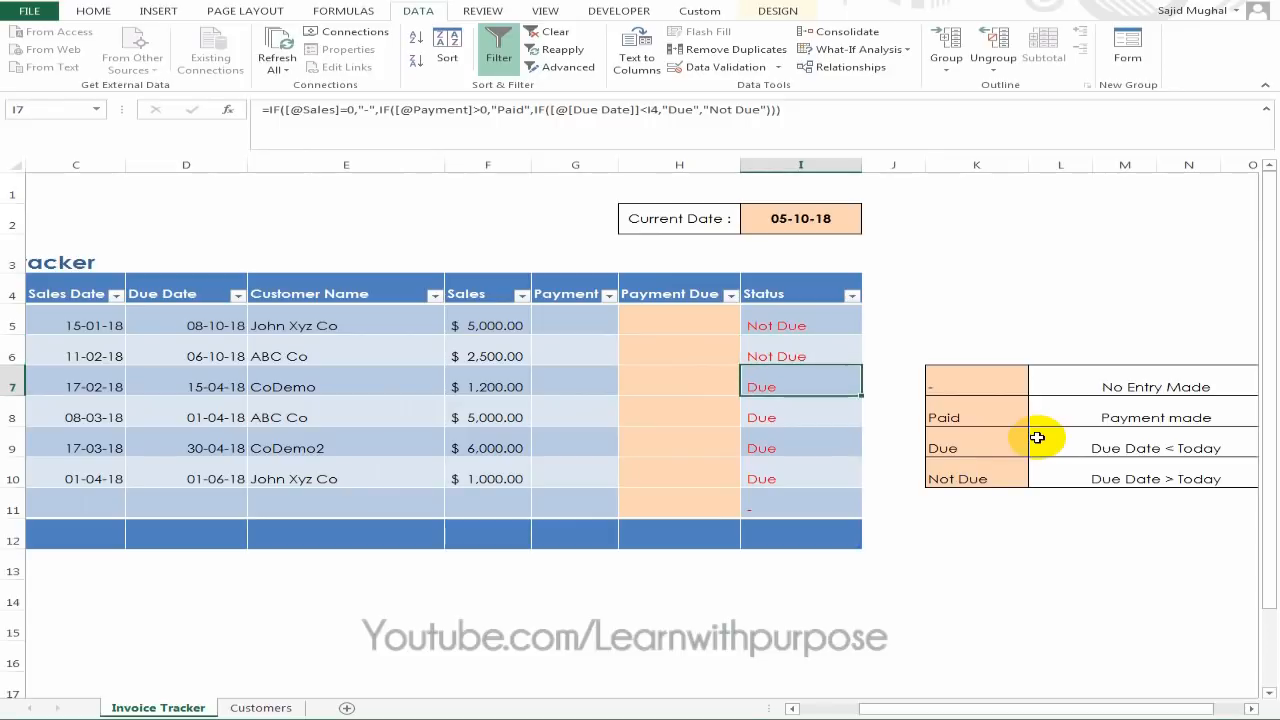
key("Down")
key("Down")
key("Down")
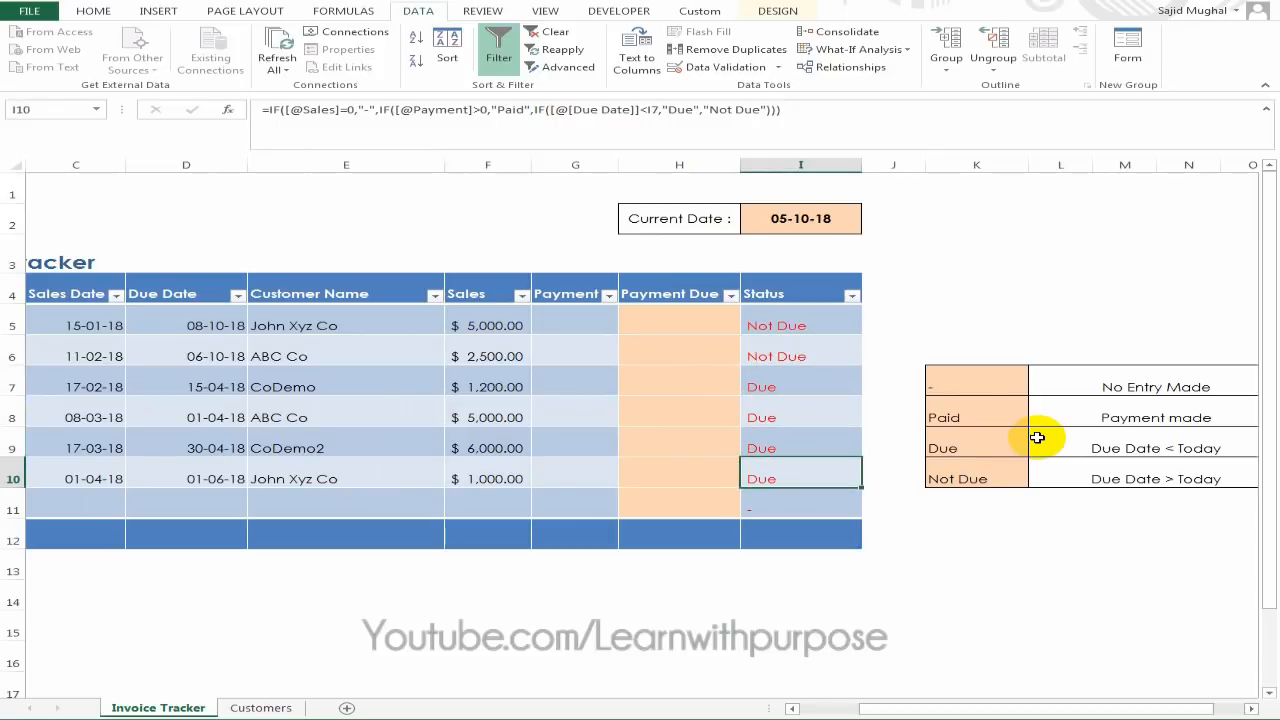
key("Left")
key("Left")
key("Left")
key("Left")
key("Left")
key("Right")
key("Left")
key("Right")
key("Right")
key("Right")
key("Right")
key("Right")
key("Up")
key("Up")
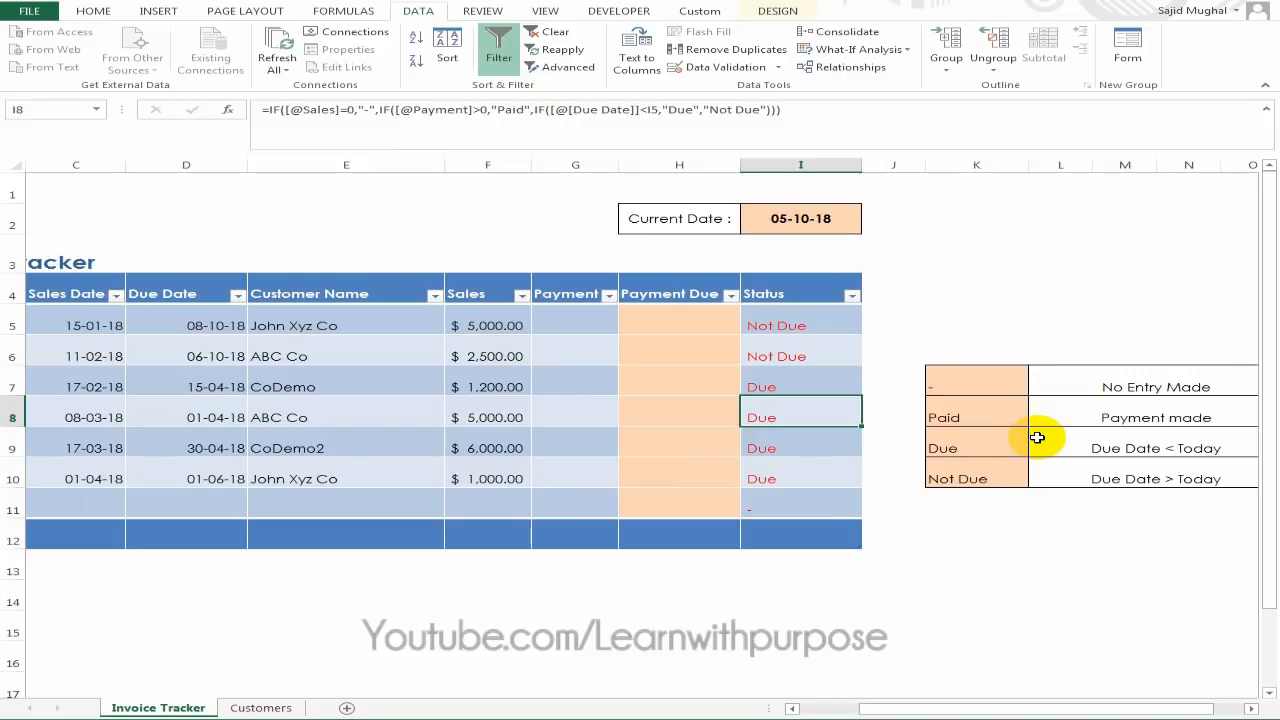
key("Up")
key("Up")
key("Up")
key("Down")
key("Up")
Inspect the Current Date reference in the Status formulas of I5 and I6.
key("F2")
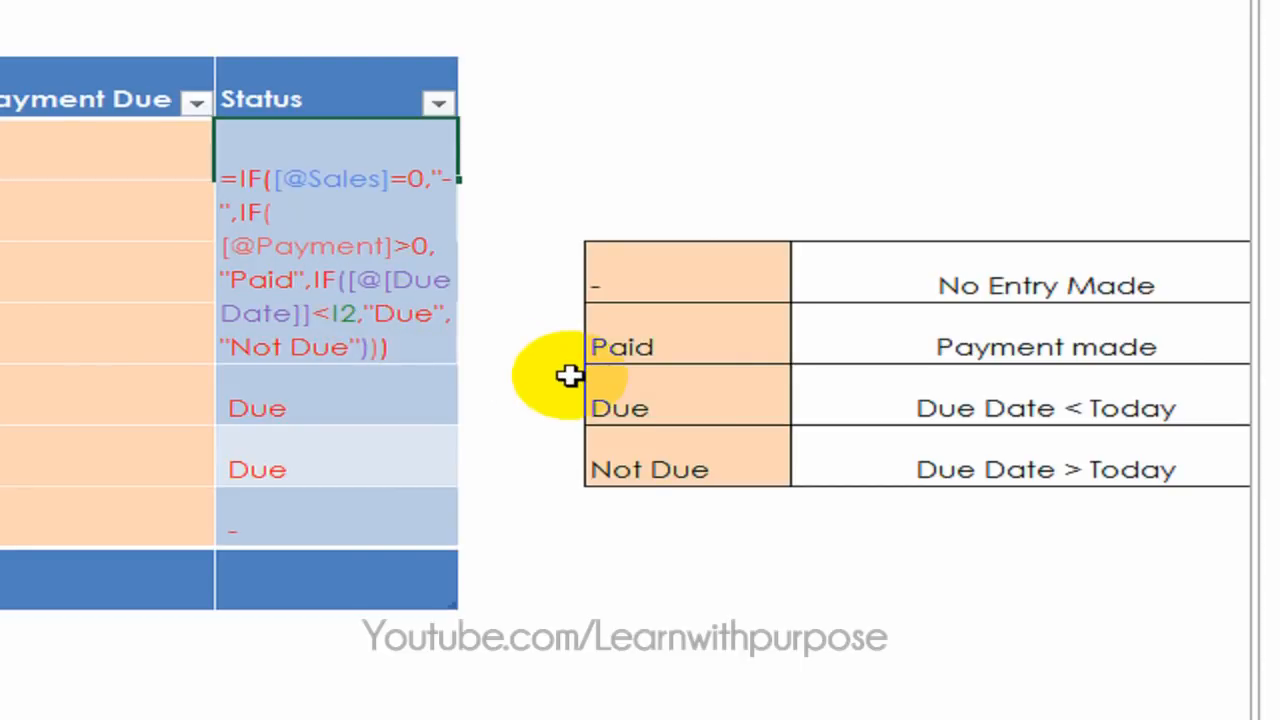
left_click(391, 312)
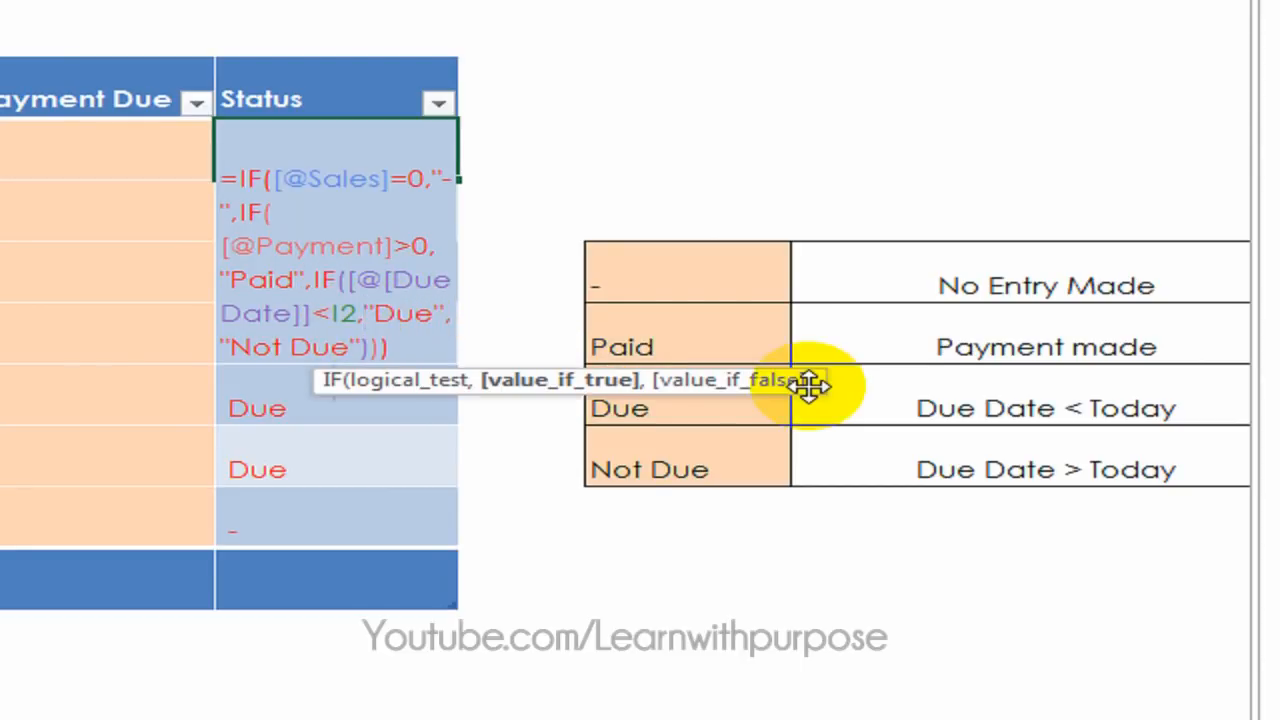
key("Left")
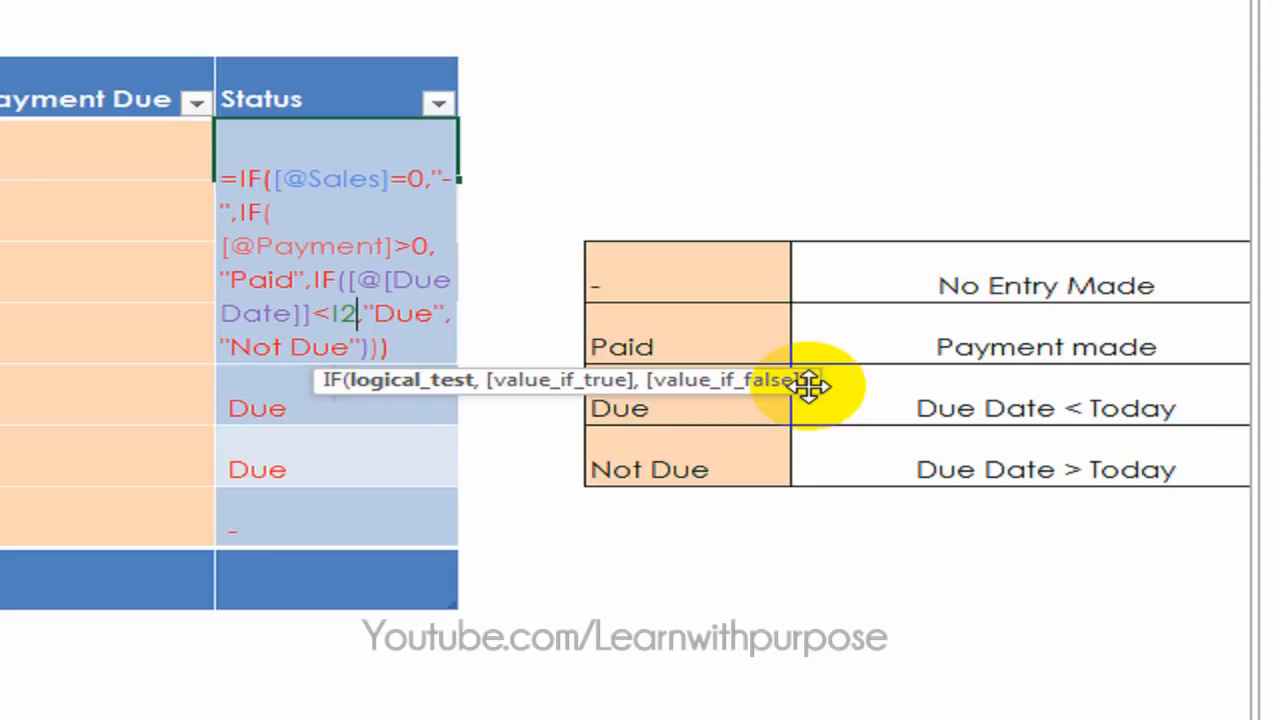
key("Return")
key("Up")
key("F2")
key("Return")
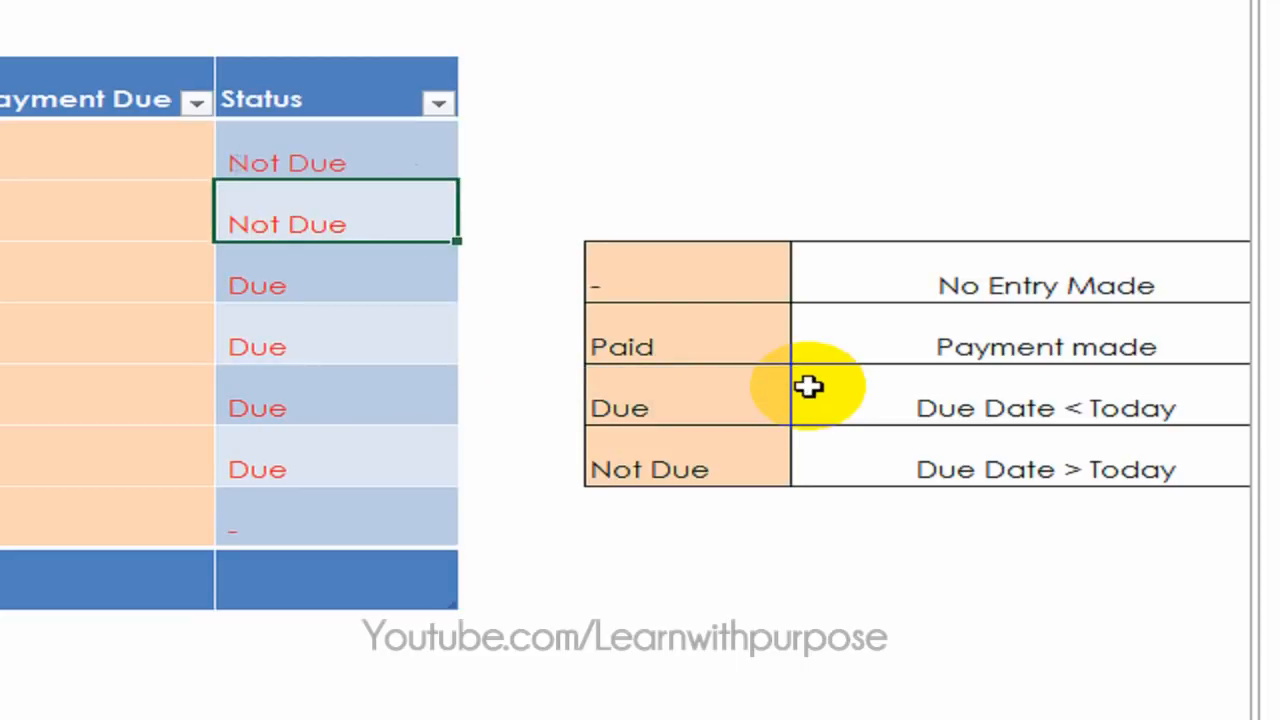
key("F2")
key("Return")
key("Up")
key("Up")
Make the I2 reference in the I5 Status formula absolute as $I$2.
key("F2")
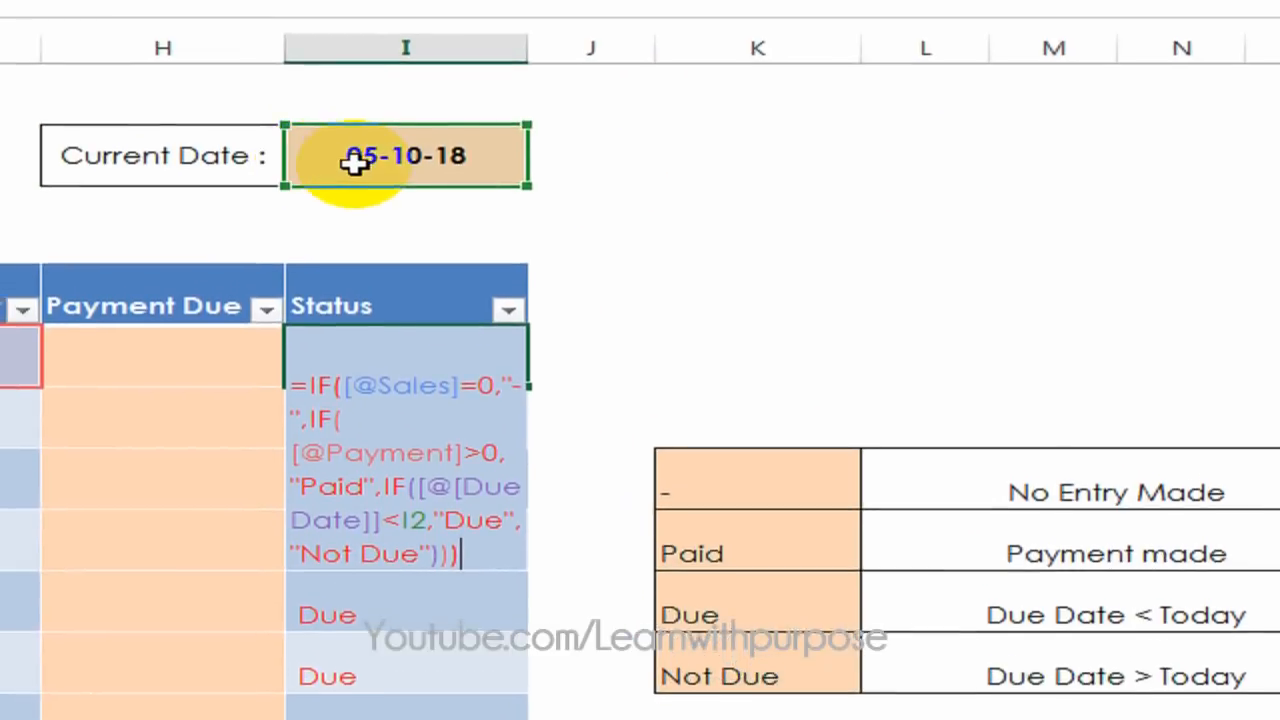
left_click(424, 537)
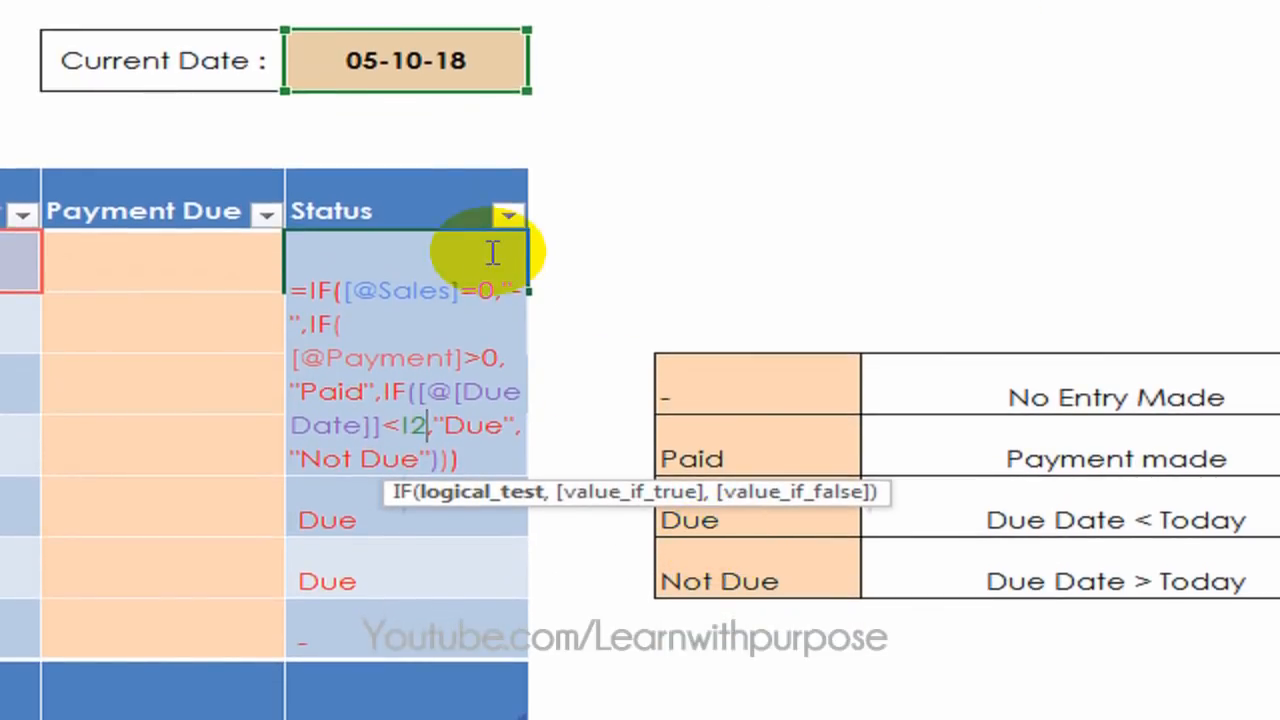
key("F4")
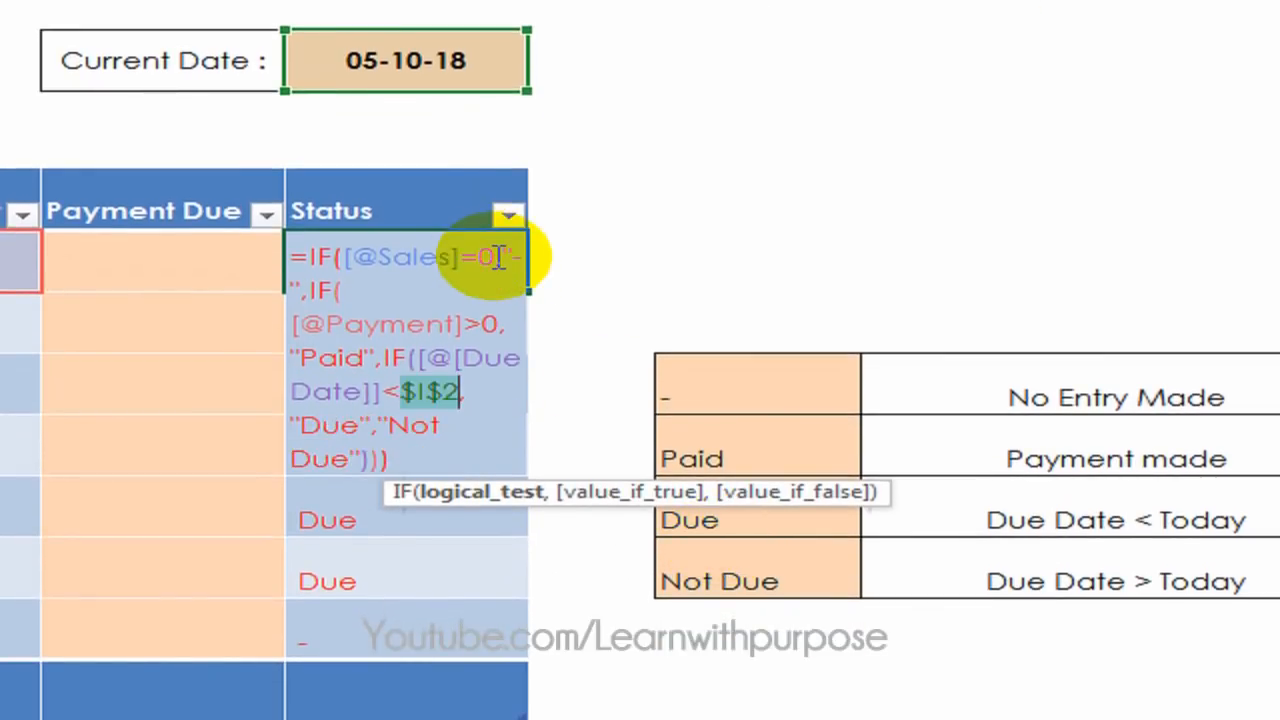
key("Return")
key("Up")
key("Down")
key("Up")
Examine the Status cells I5 to I11 as a range and return to I5.
key("shift+Down")
key("shift+Down")
key("shift+Down")
key("shift+Down")
key("shift+Down")
key("shift+Down")
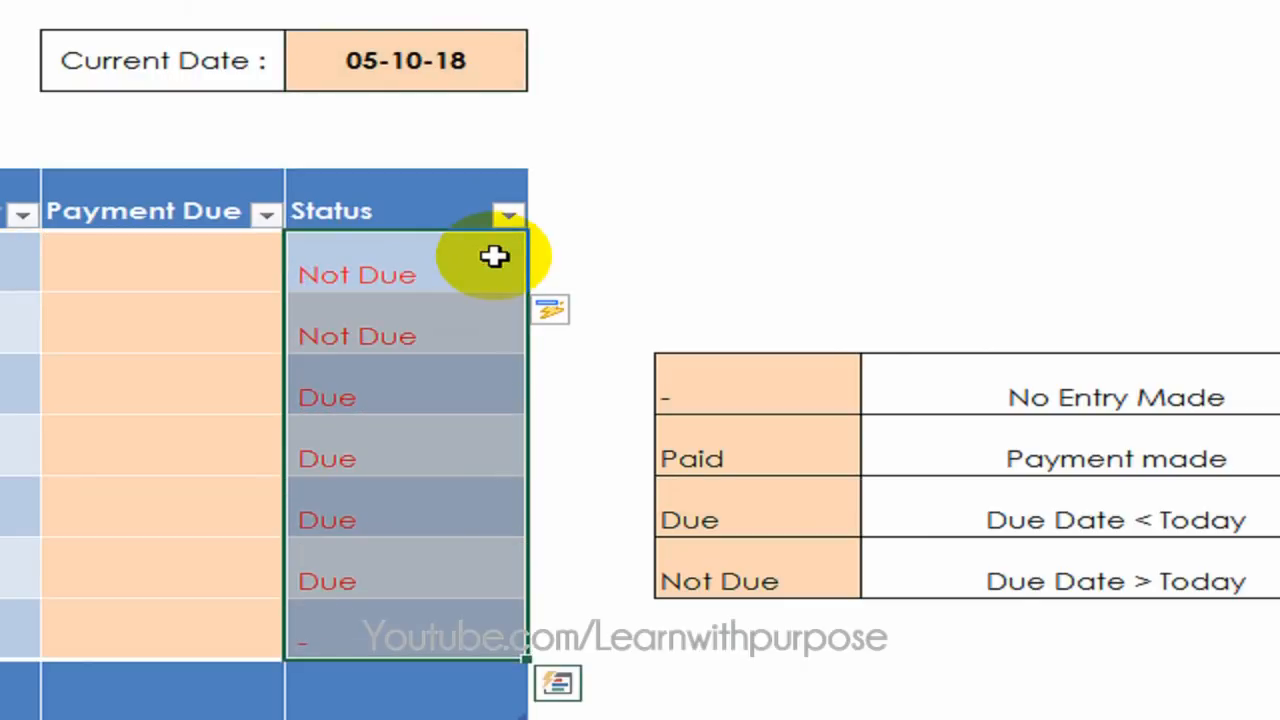
key("shift+Up")
key("shift+Up")
key("shift+Up")
key("shift+Up")
key("shift+Up")
key("shift+Up")
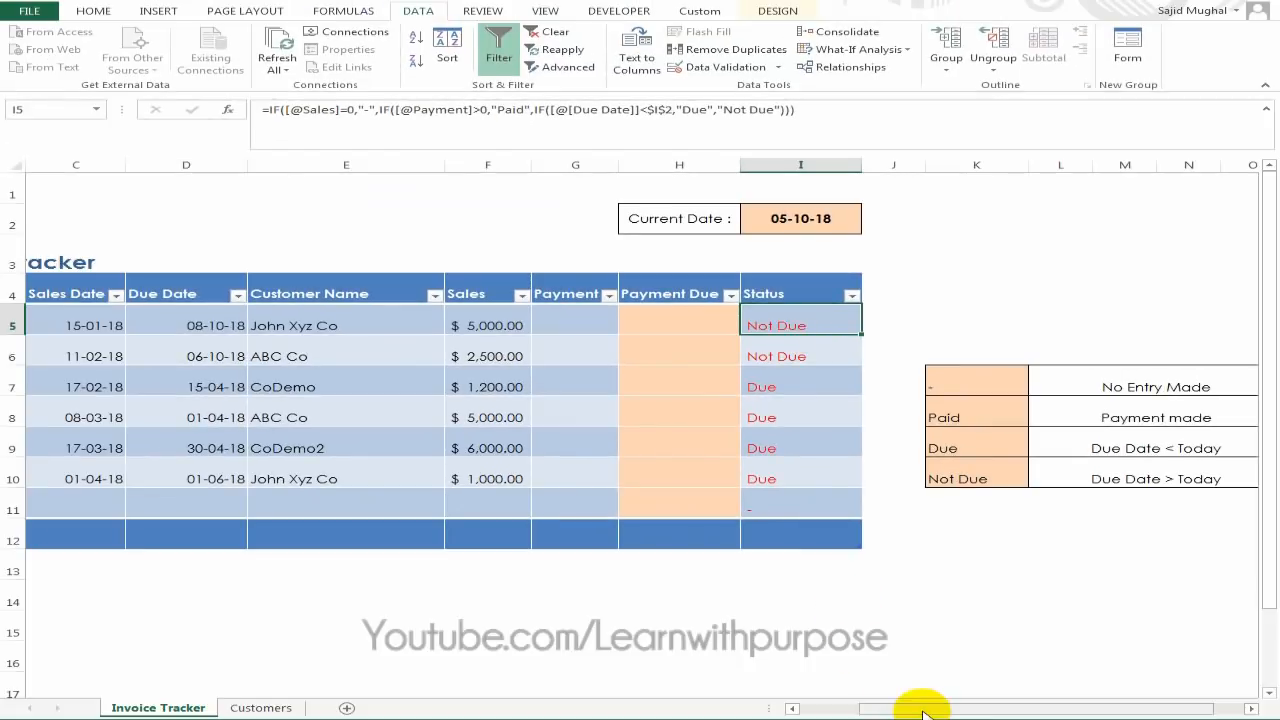
Review the Payment Due cells and the sales and due dates of invoices SI01 to SI04.
left_click_drag(914, 703, 871, 703)
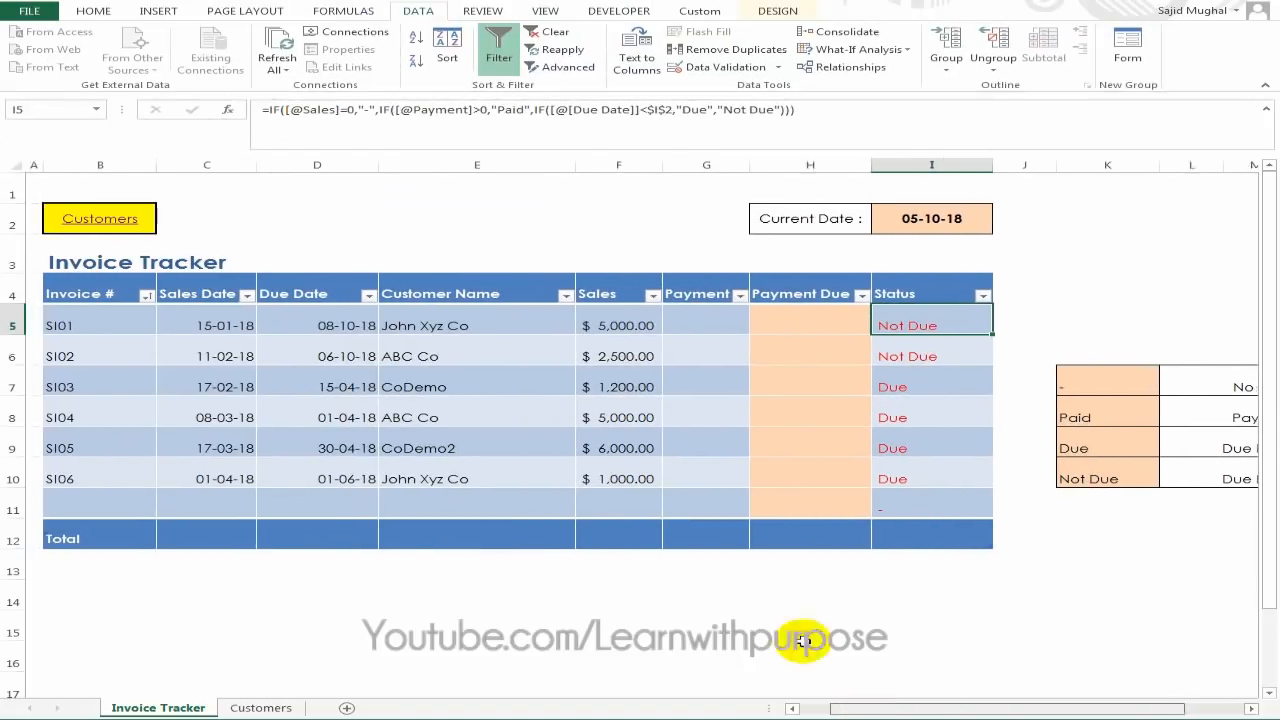
left_click(838, 421)
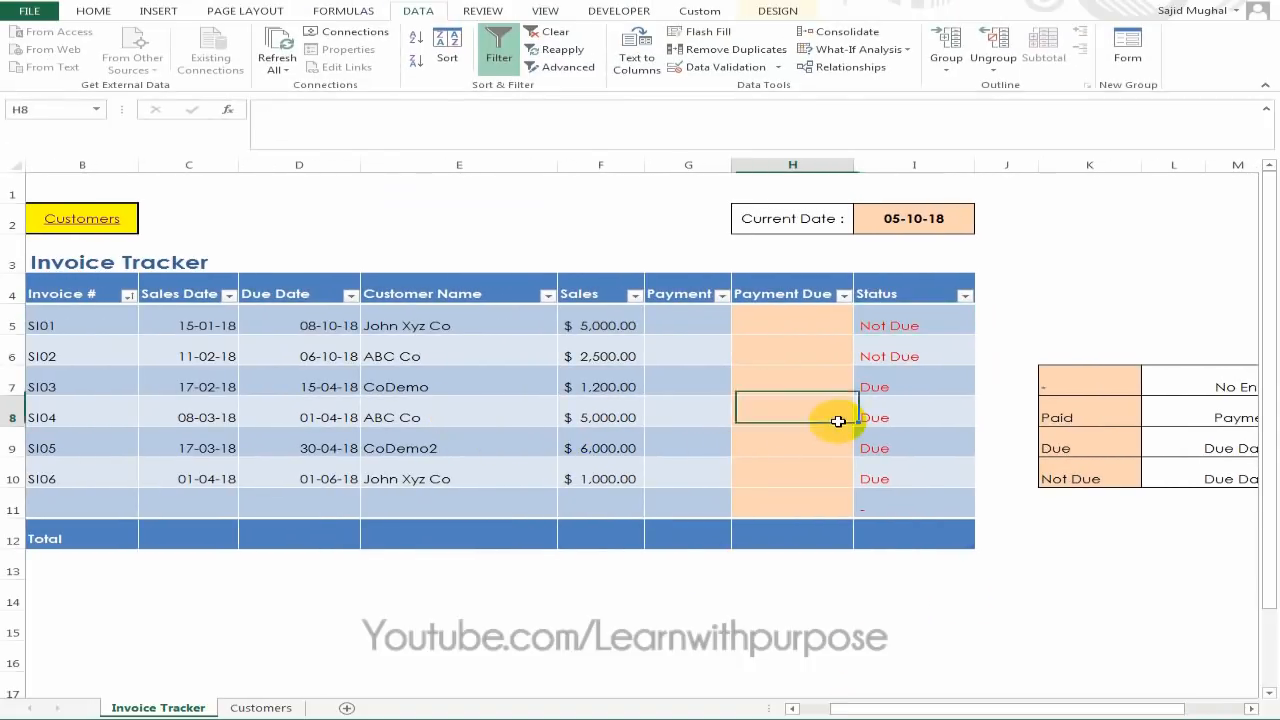
left_click(845, 326)
left_click(226, 327)
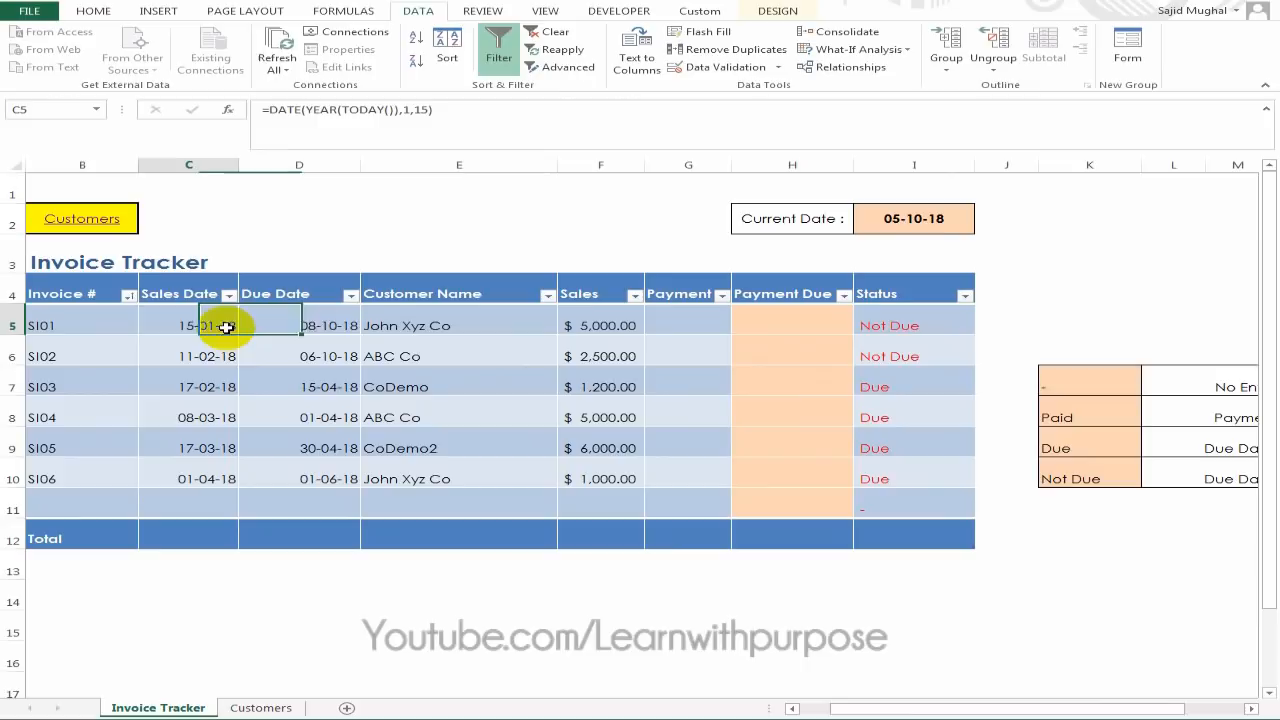
left_click(320, 325)
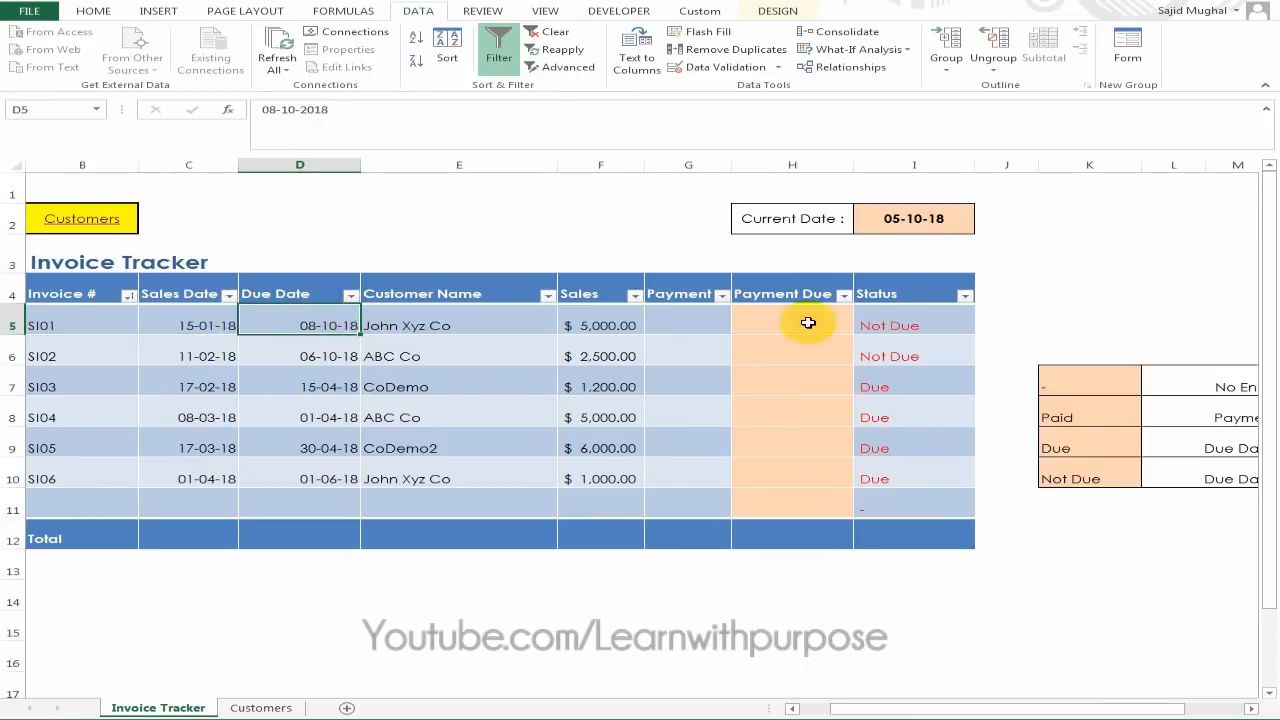
left_click(320, 352)
left_click(347, 384)
left_click(342, 423)
Set the due date of invoice SI05 in D9 to 30-6.
left_click(323, 451)
type("30-6")
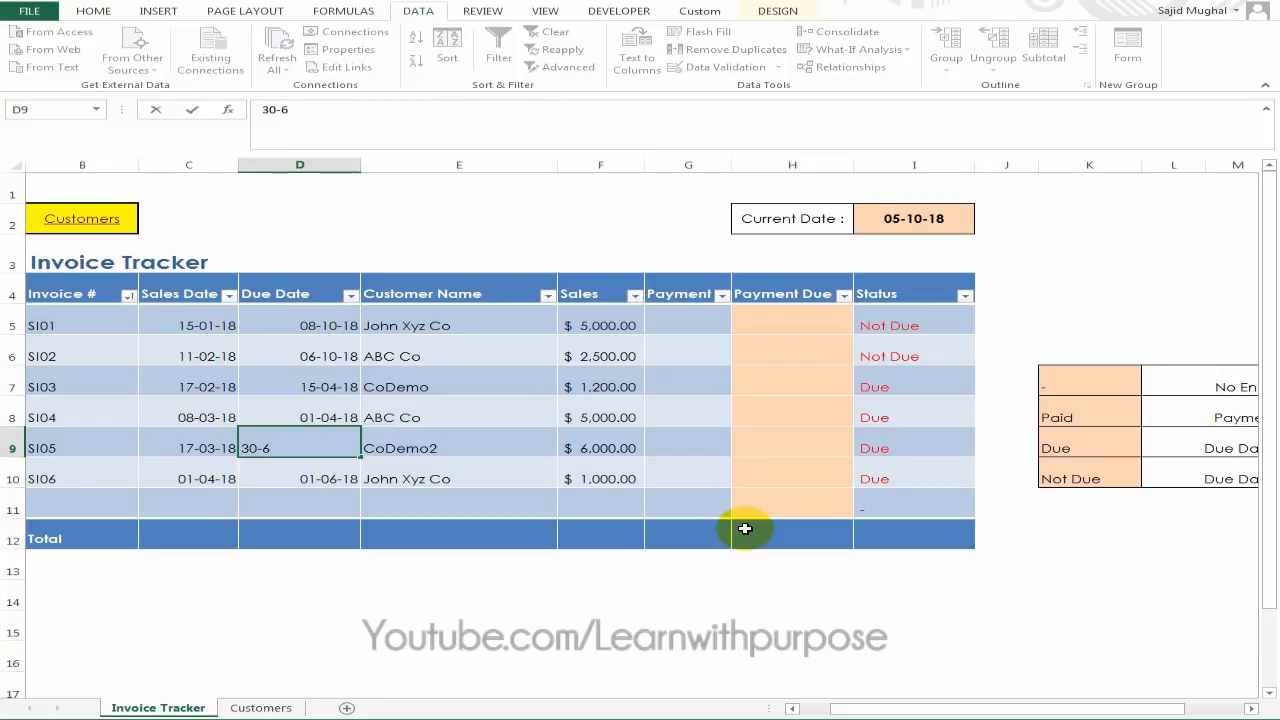
key("Return")
key("Up")
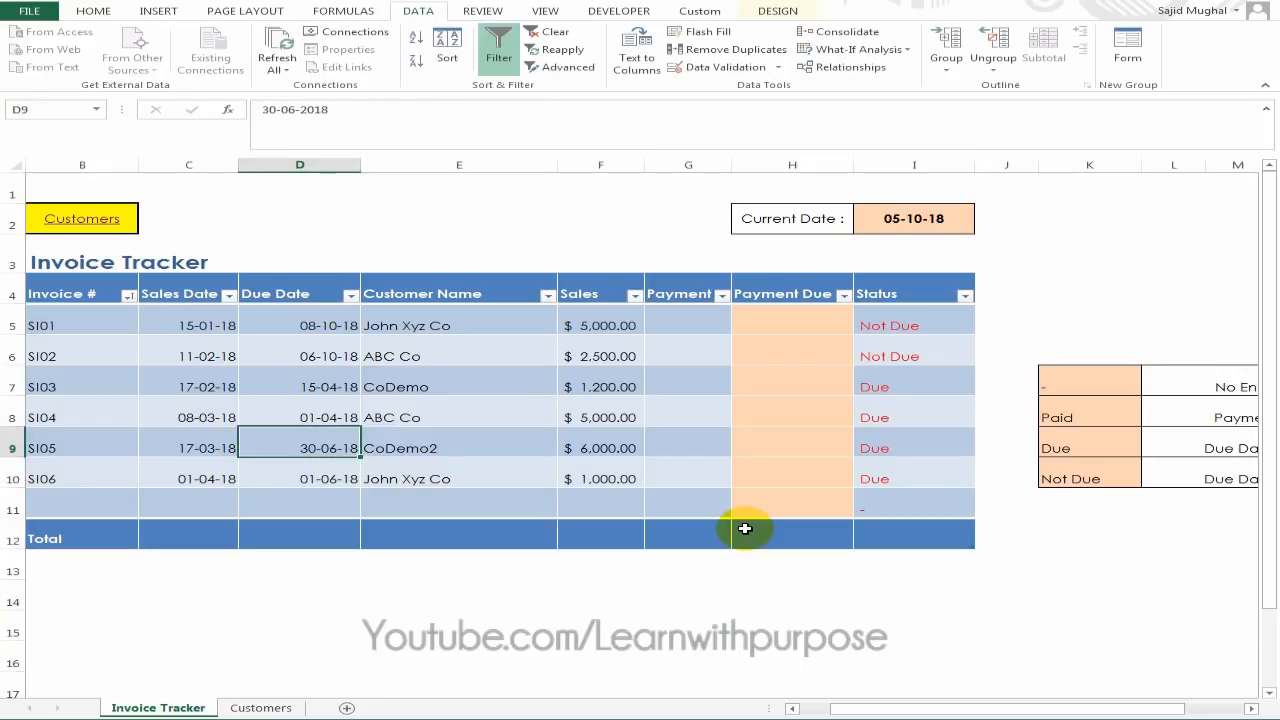
key("Right")
key("Left")
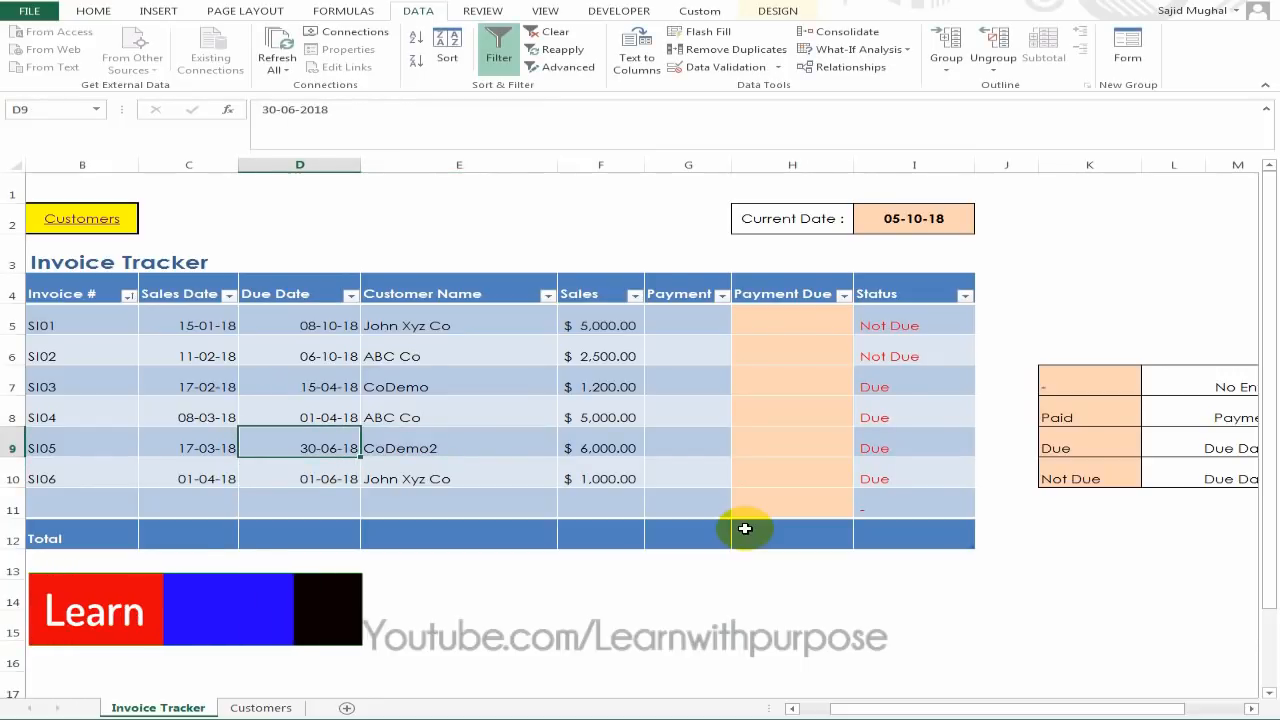
Inspect the Status formula of invoice SI05 in I9.
key("Right")
key("Left")
key("Right")
key("Right")
key("Right")
key("Right")
key("Right")
key("F2")
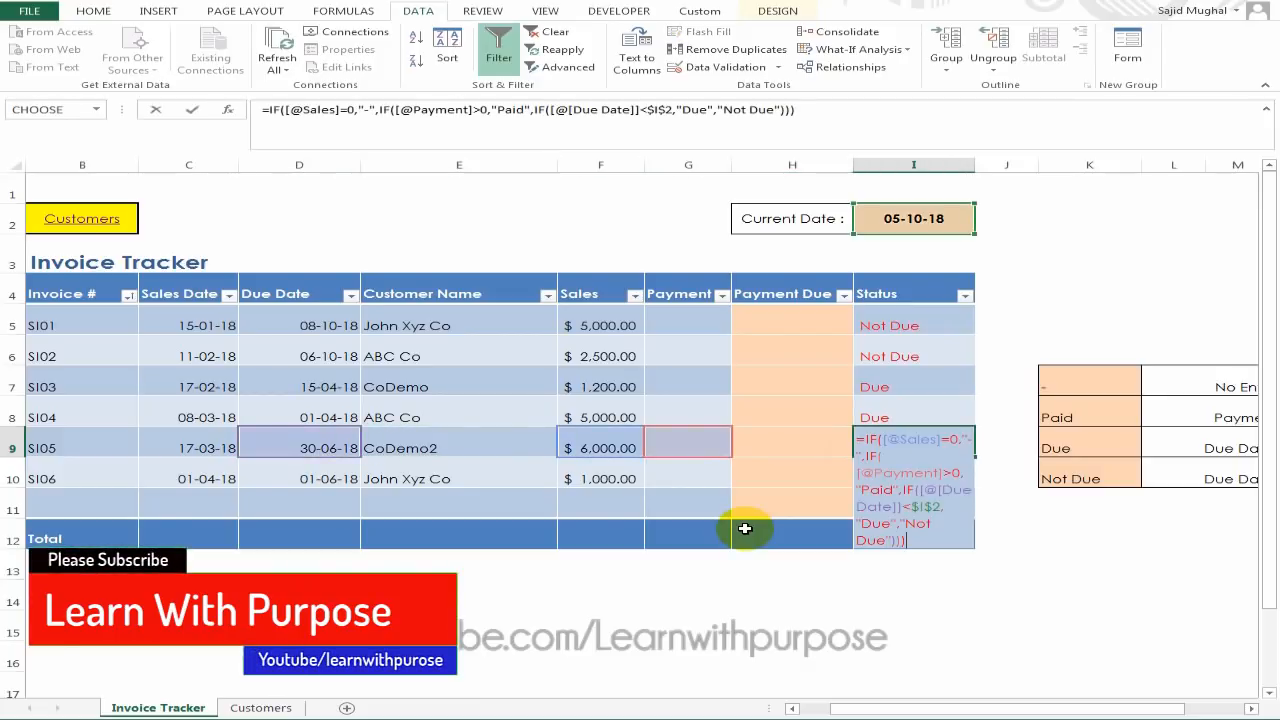
key("Escape")
Inspect the Status formulas in I5 to I7 one by one, and select the Status cells I5 to I11.
key("Up")
key("Up")
key("Up")
key("Up")
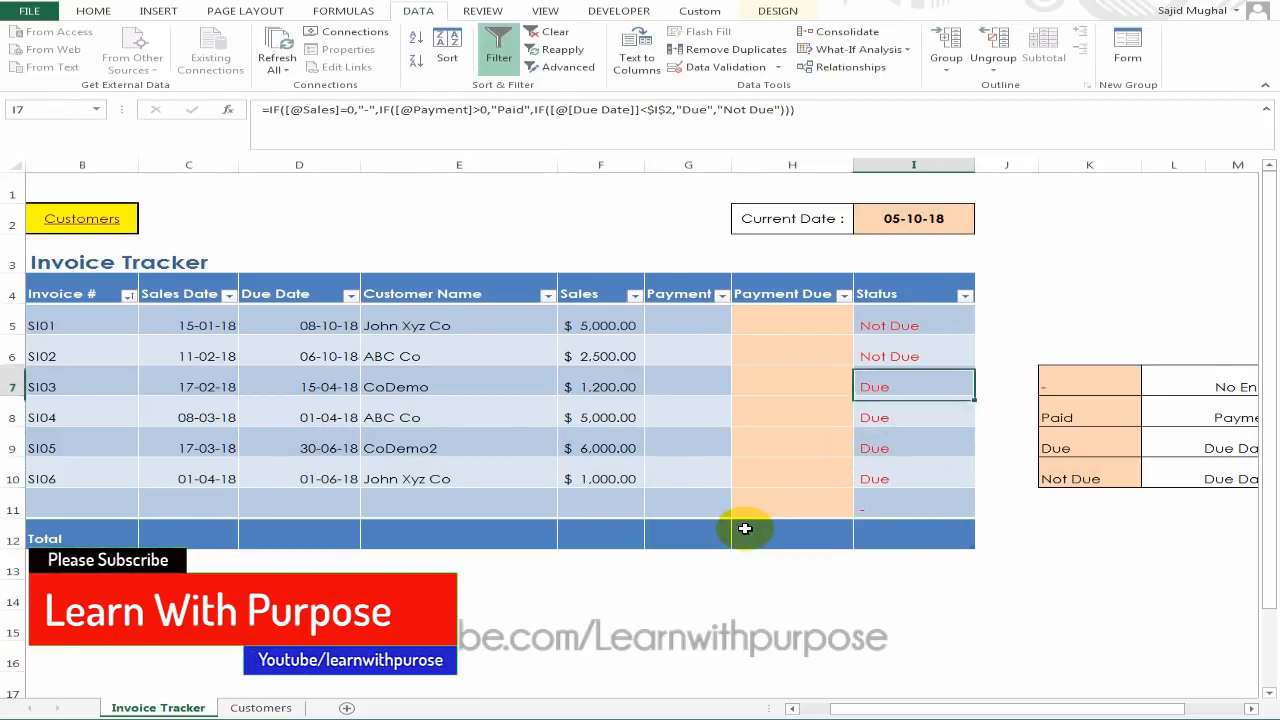
key("F2")
key("Escape")
key("Down")
key("F2")
key("Escape")
key("Down")
key("F2")
key("Escape")
key("Down")
key("Up")
key("Up")
key("Up")
key("shift+Down")
key("shift+Down")
key("shift+Down")
key("shift+Down")
key("shift+Down")
key("shift+Down")
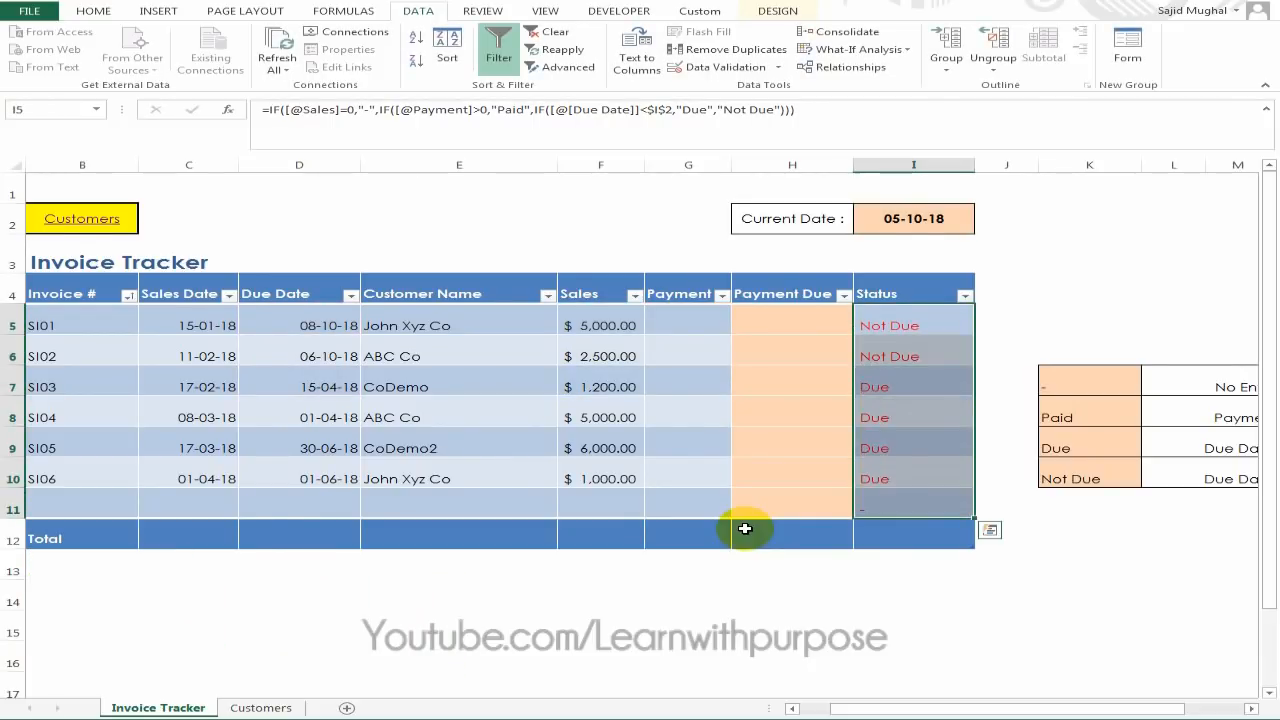
Check the cell references of the Status formulas in I6 to I9 and return to I5.
key("Down")
key("F2")
key("Escape")
key("Down")
key("F2")
key("Escape")
key("Down")
key("F2")
key("Escape")
key("Down")
key("F2")
key("Escape")
key("Up")
key("Up")
key("Up")
key("Up")
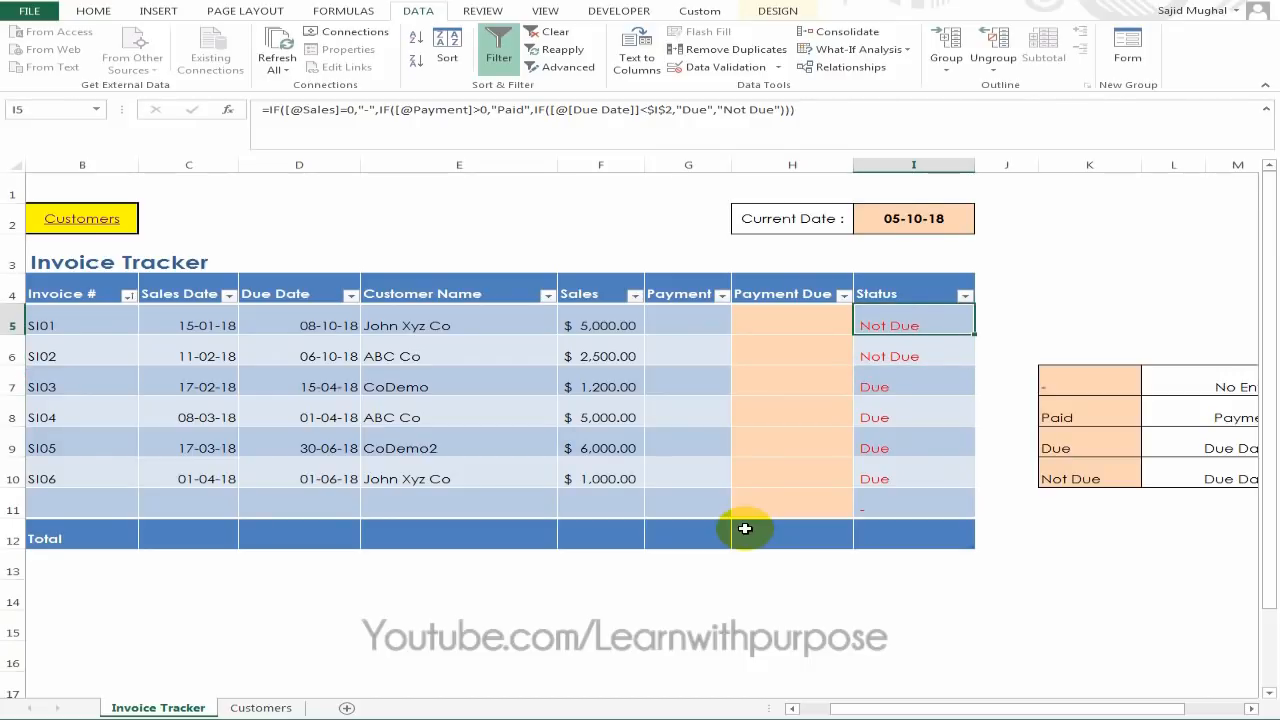
Go through the due dates from D5 and set the due date of invoice SI05 in D9 to 30-11-18.
key("Left")
key("Left")
key("Left")
key("Left")
key("Left")
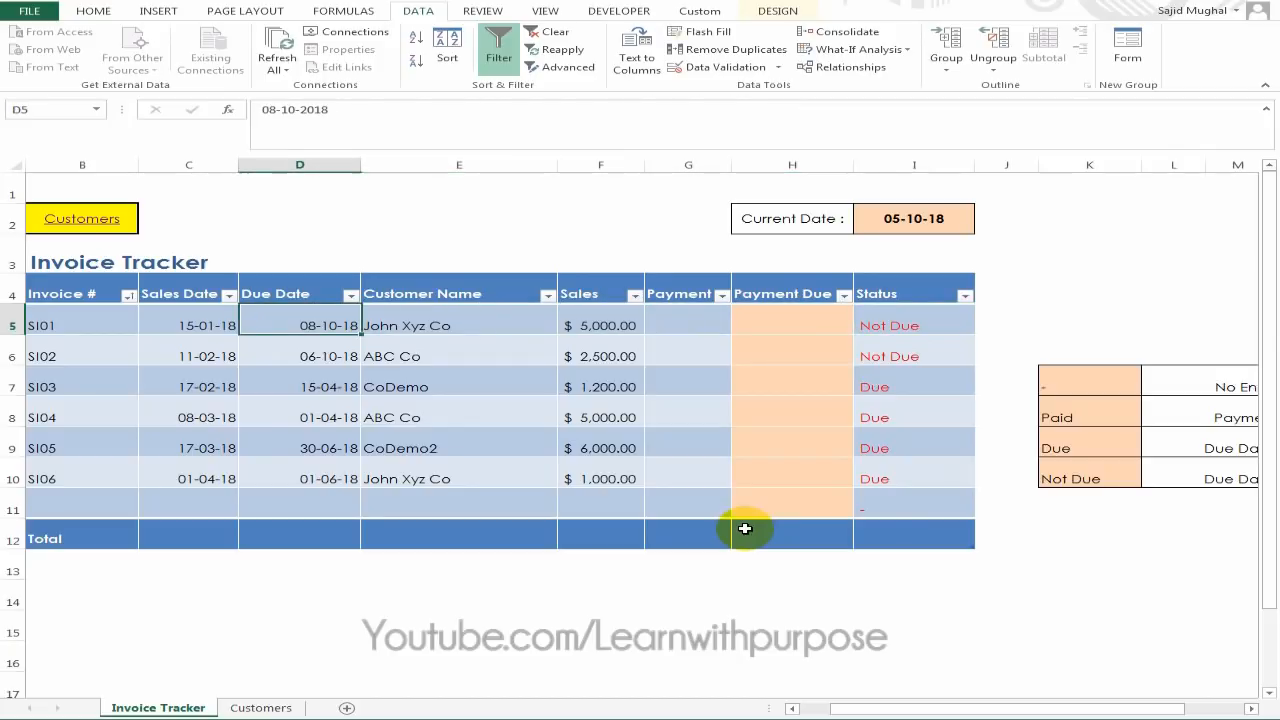
key("Down")
key("Down")
key("Down")
key("Down")
key("Up")
key("Down")
key("Down")
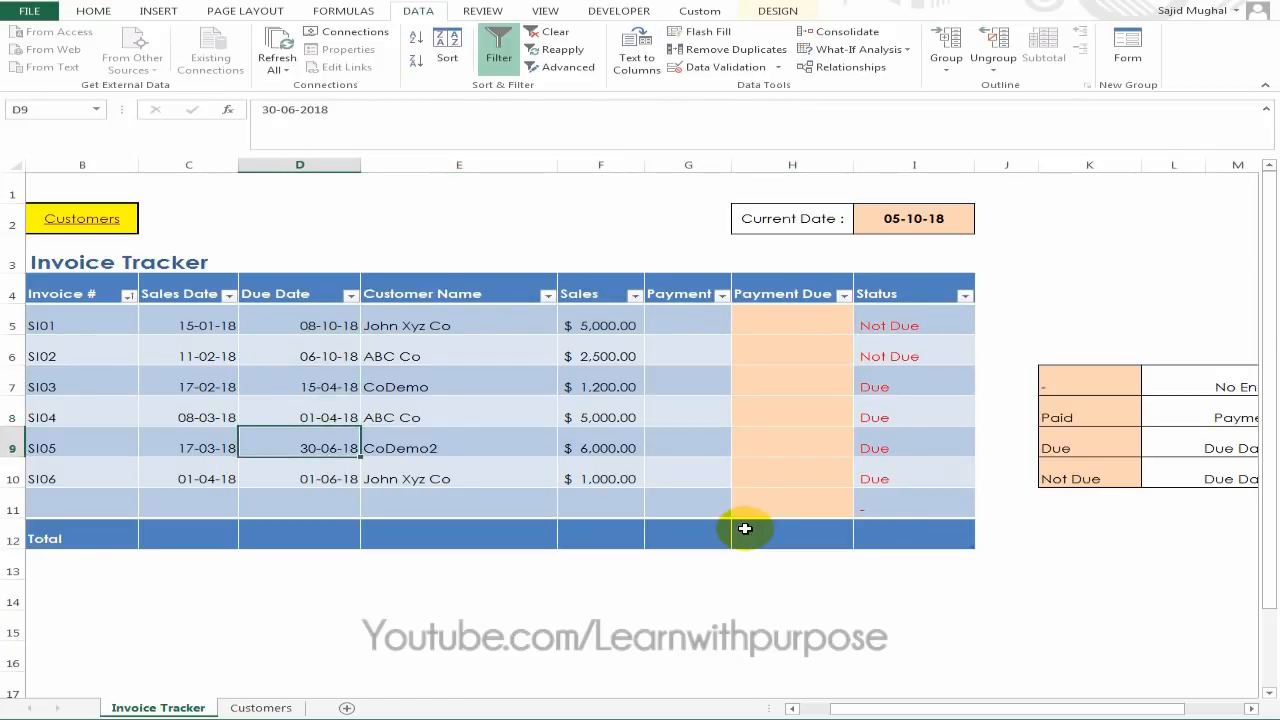
key("Up")
key("Up")
key("Down")
type("30-11-18")
Compare the due date of invoice SI05 with its Status in I9, and check the SI03 Status in I7.
key("Right")
key("Right")
key("Right")
key("Right")
key("Right")
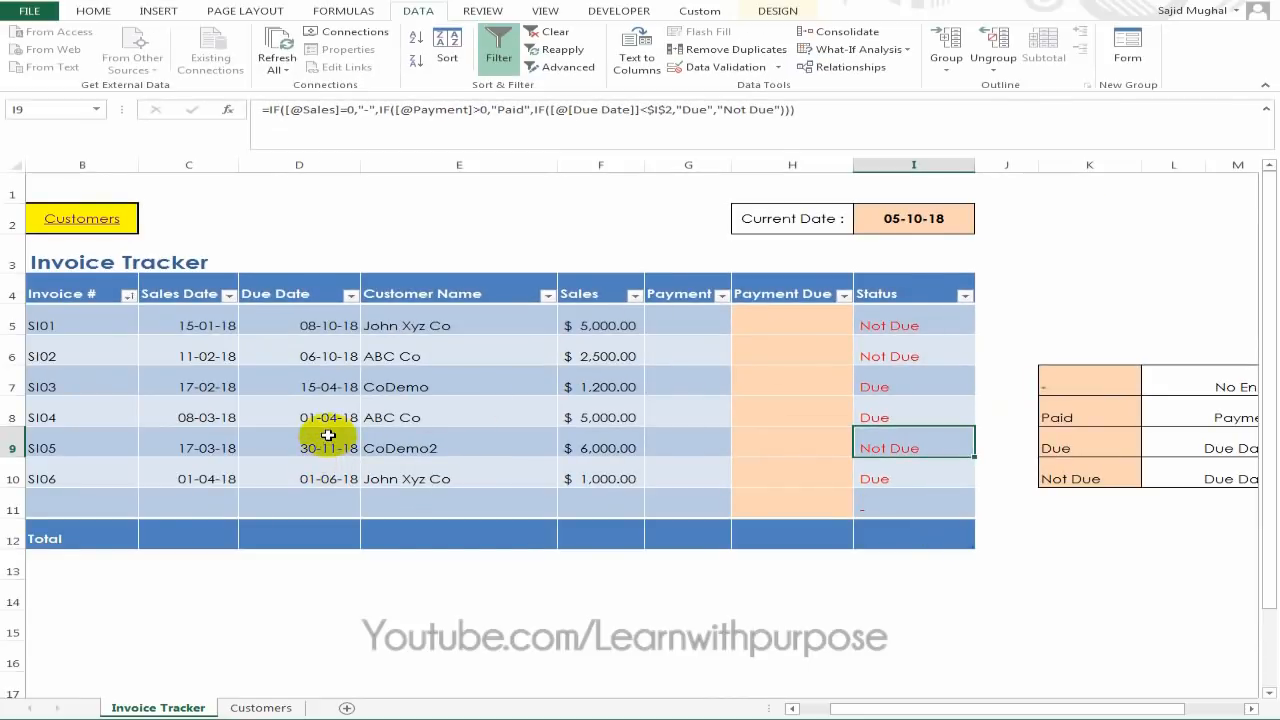
left_click(340, 450)
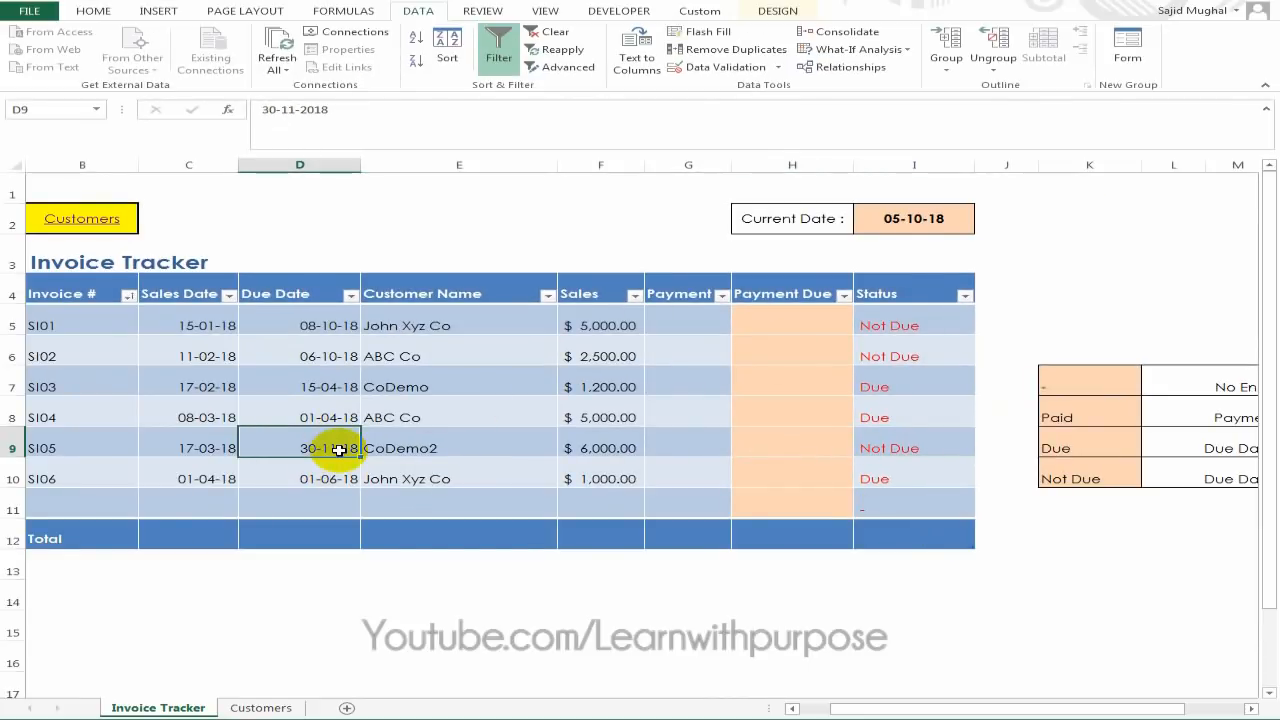
left_click(917, 450)
left_click(934, 389)
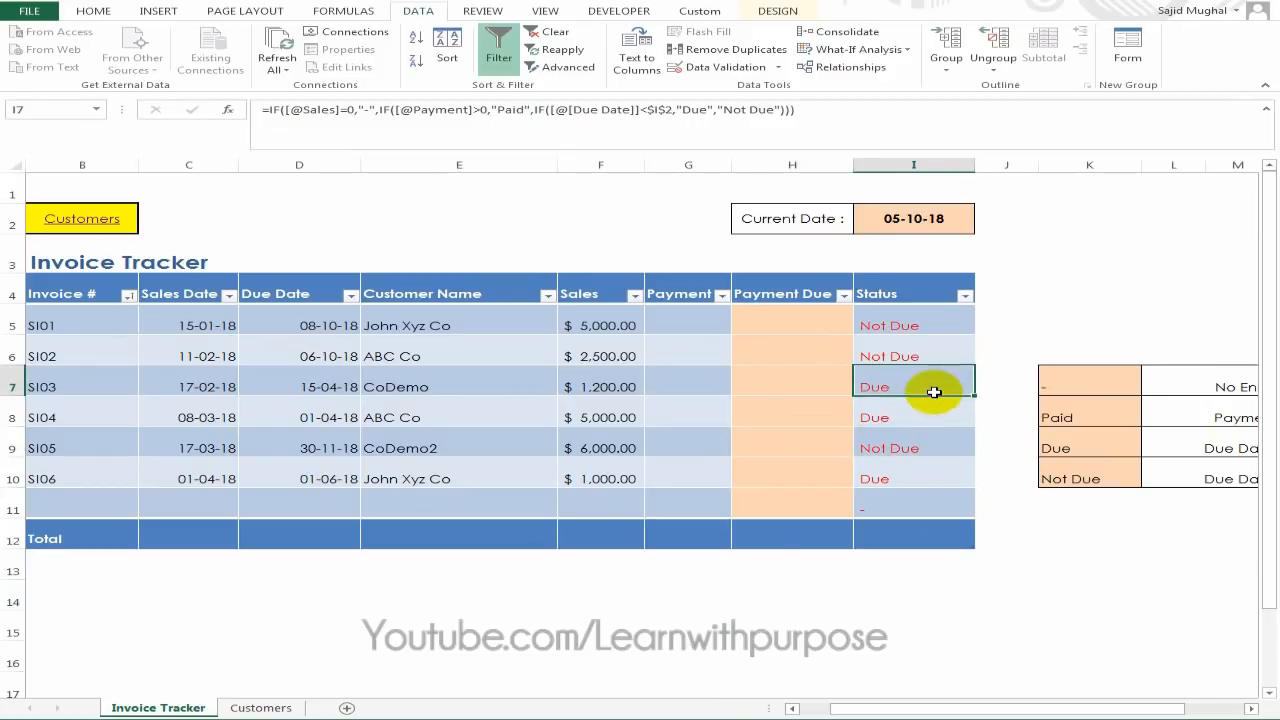
Enter a payment of 1200 for invoice SI03 in G7 and check its Status cell.
left_click(684, 357)
key("Down")
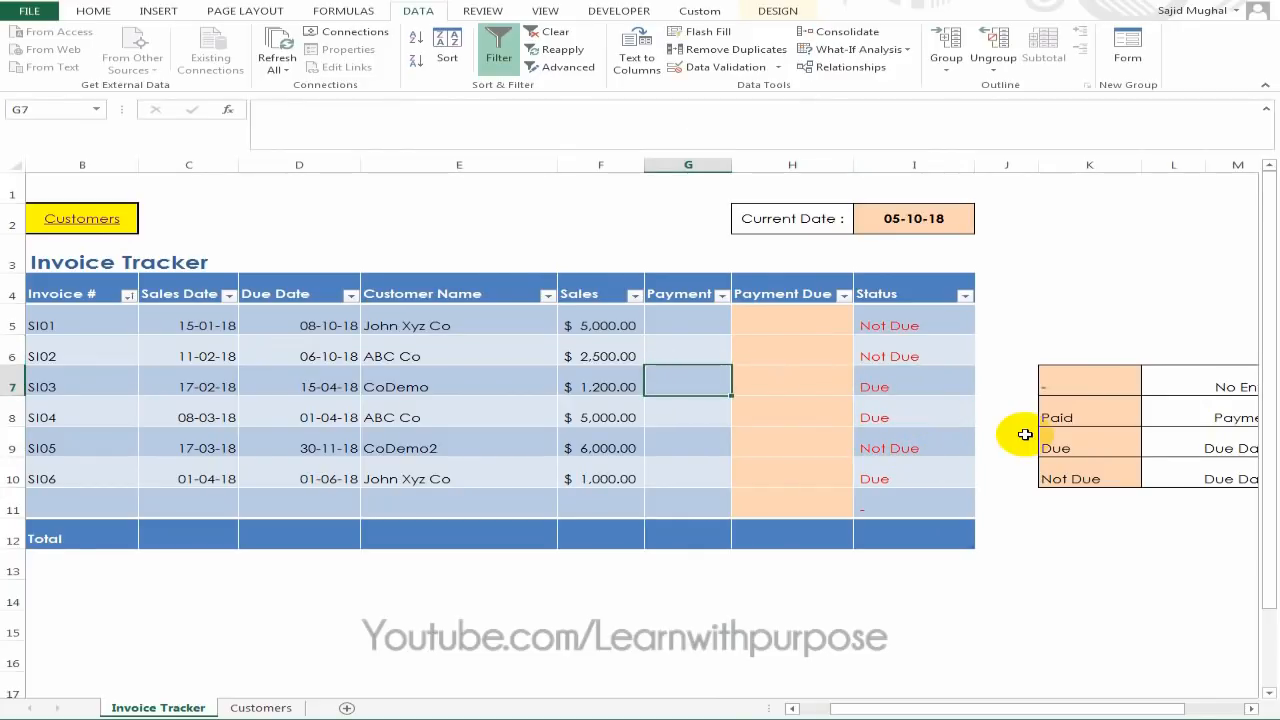
type("1200")
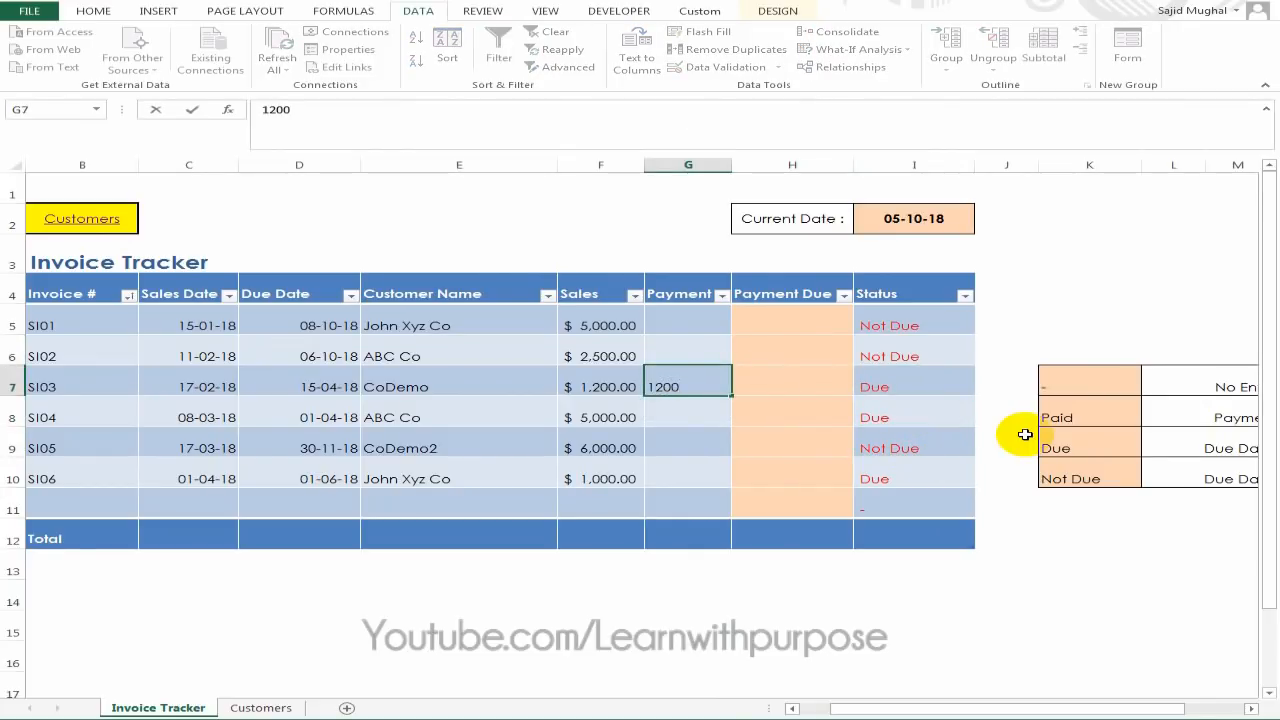
key("Return")
key("Up")
key("Right")
key("Right")
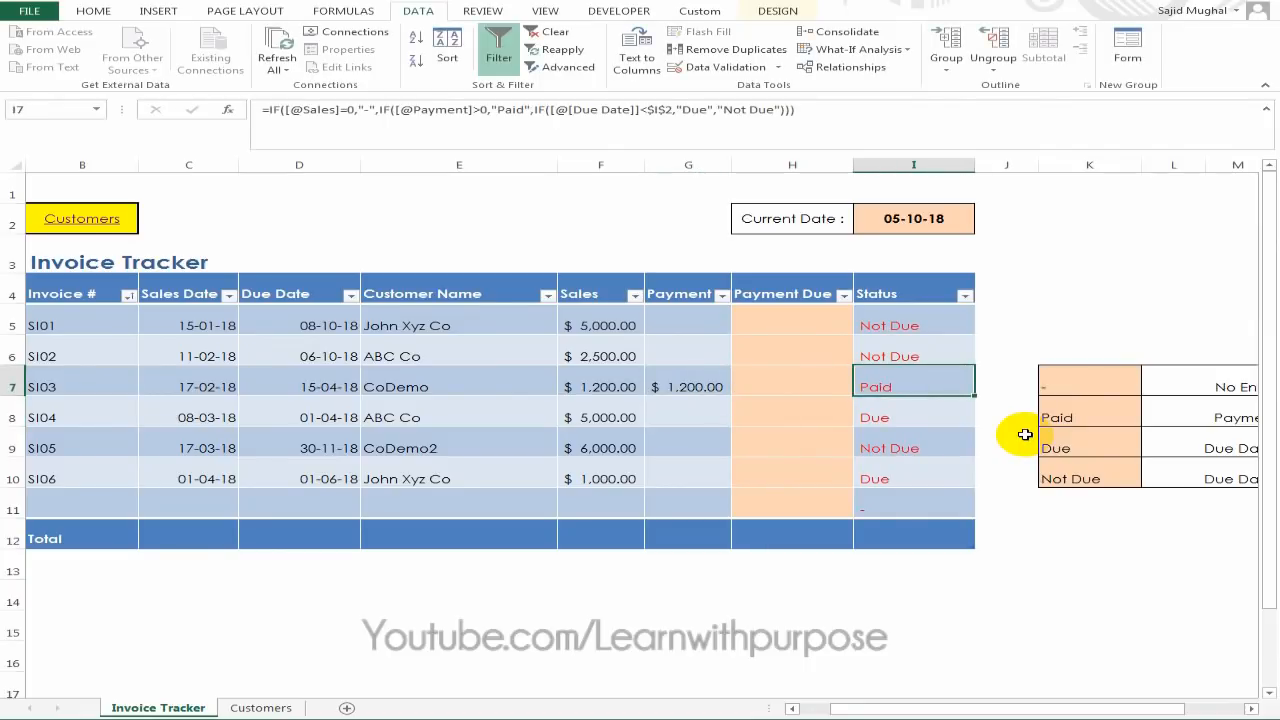
left_click(818, 325)
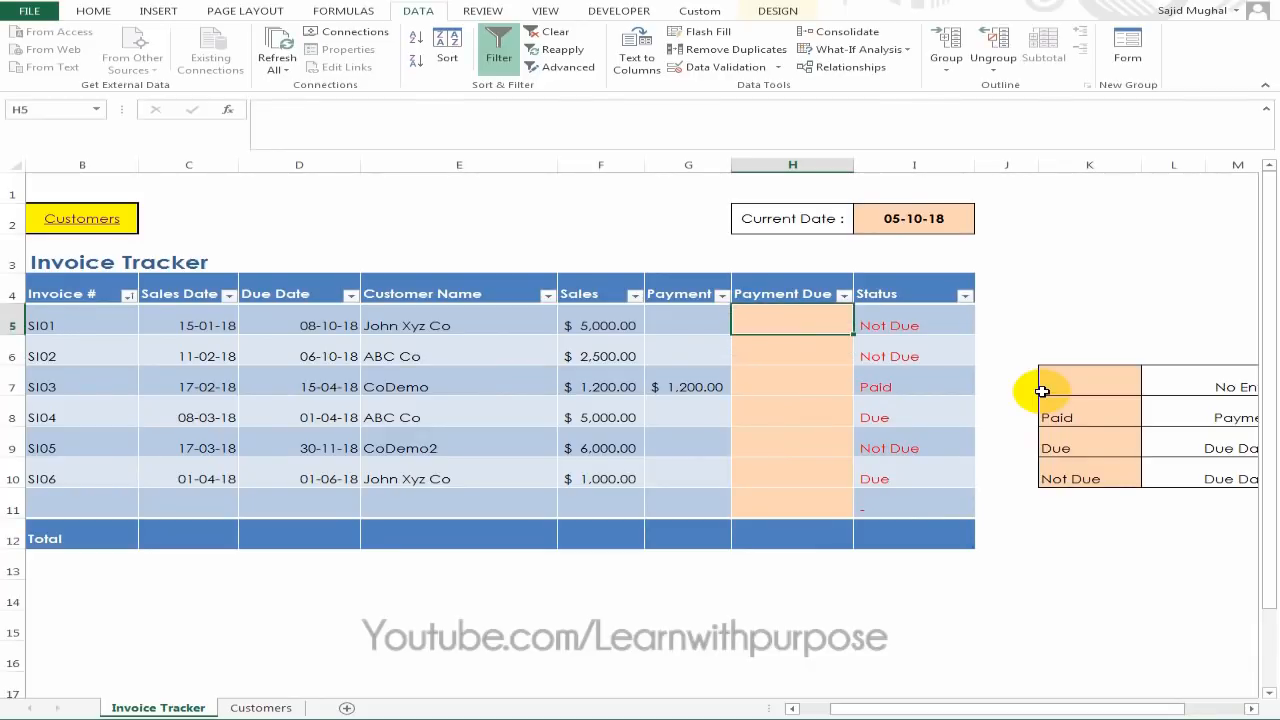
type("=")
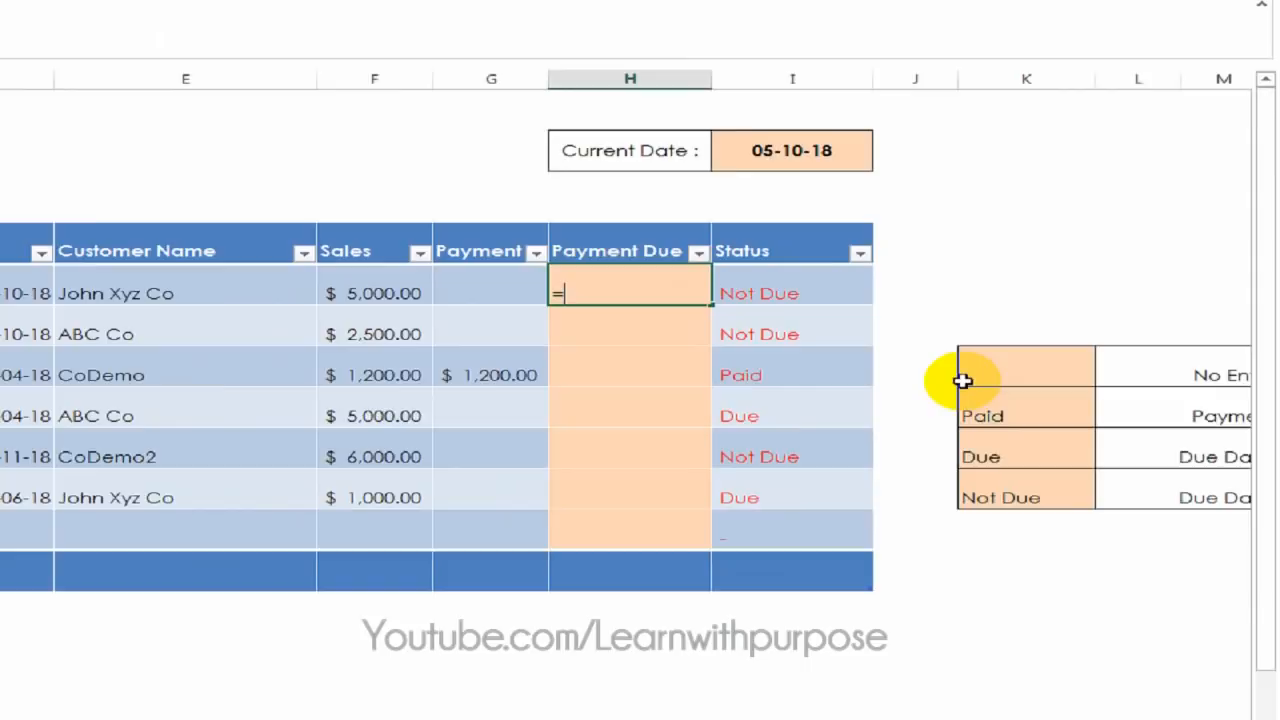
type("IF(")
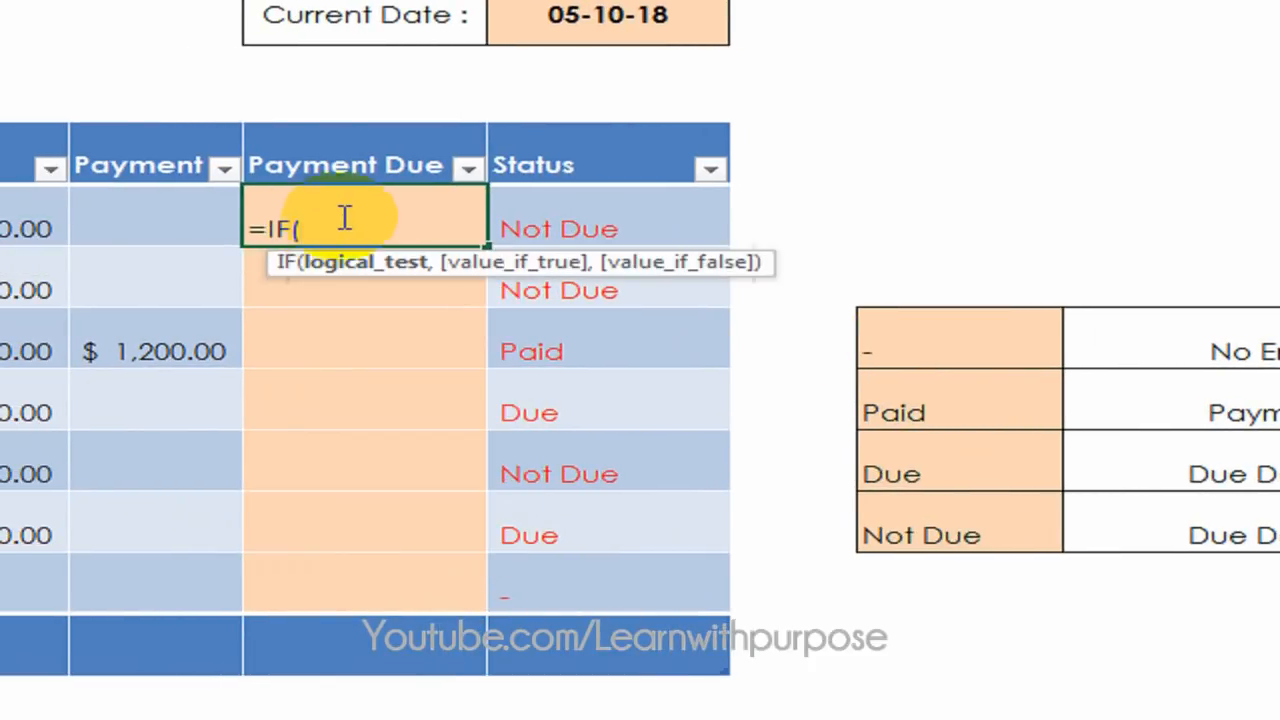
left_click(620, 236)
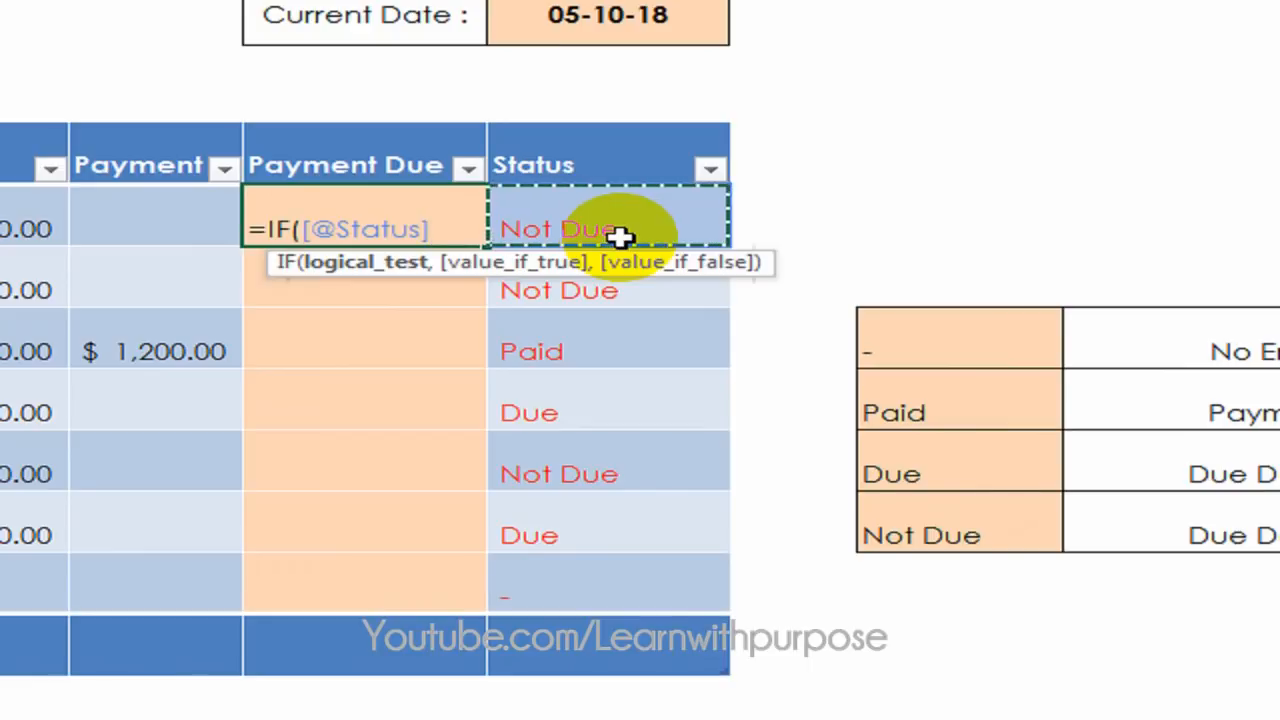
type("=\"Due\"")
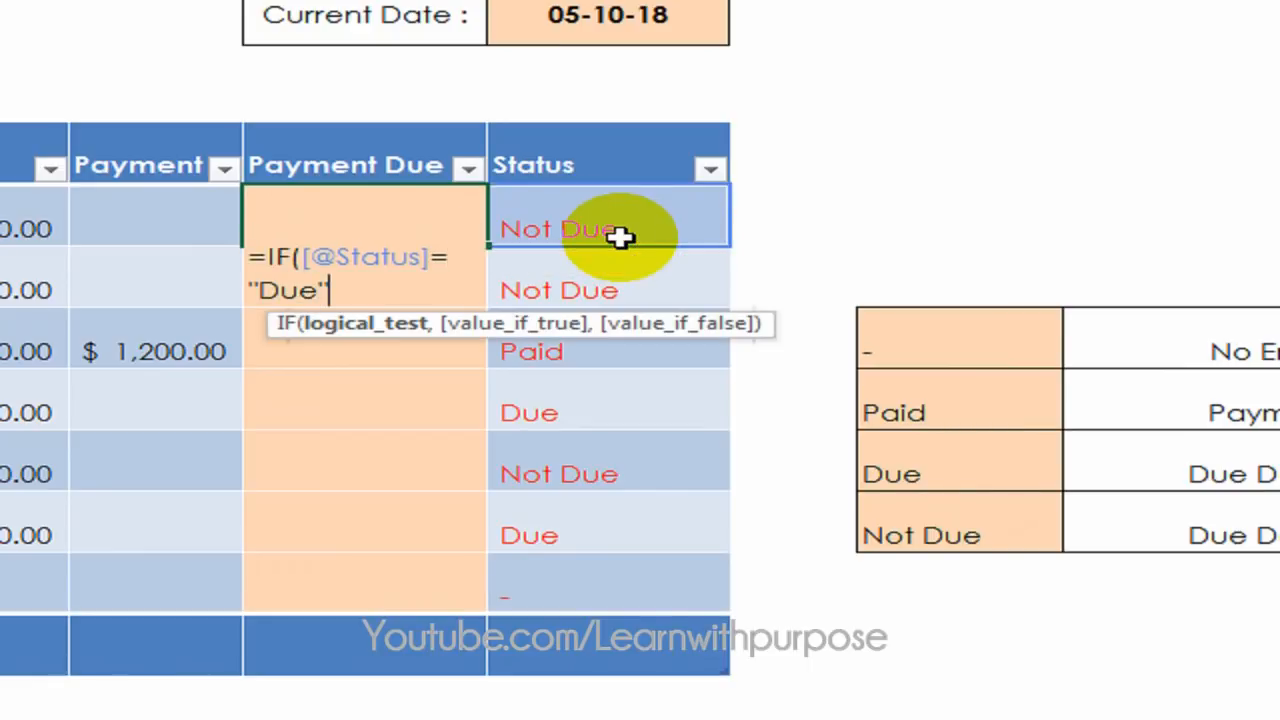
type(",")
left_click(22, 228)
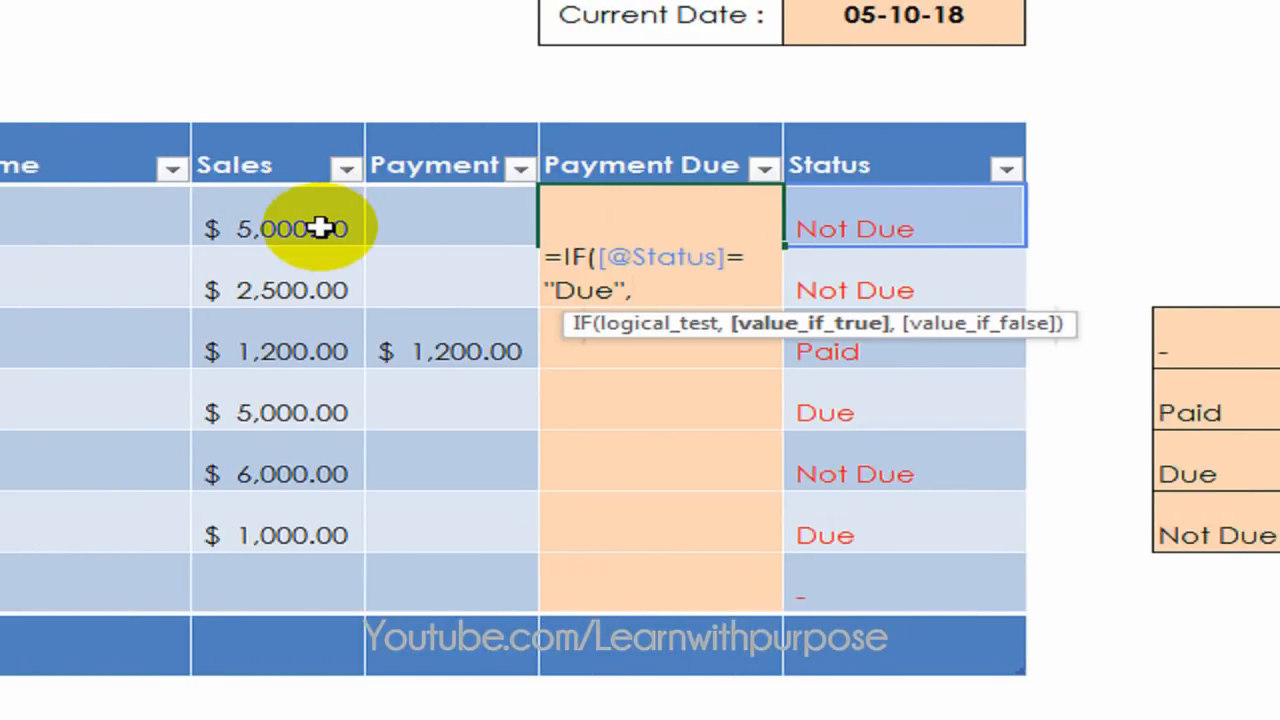
type(",")
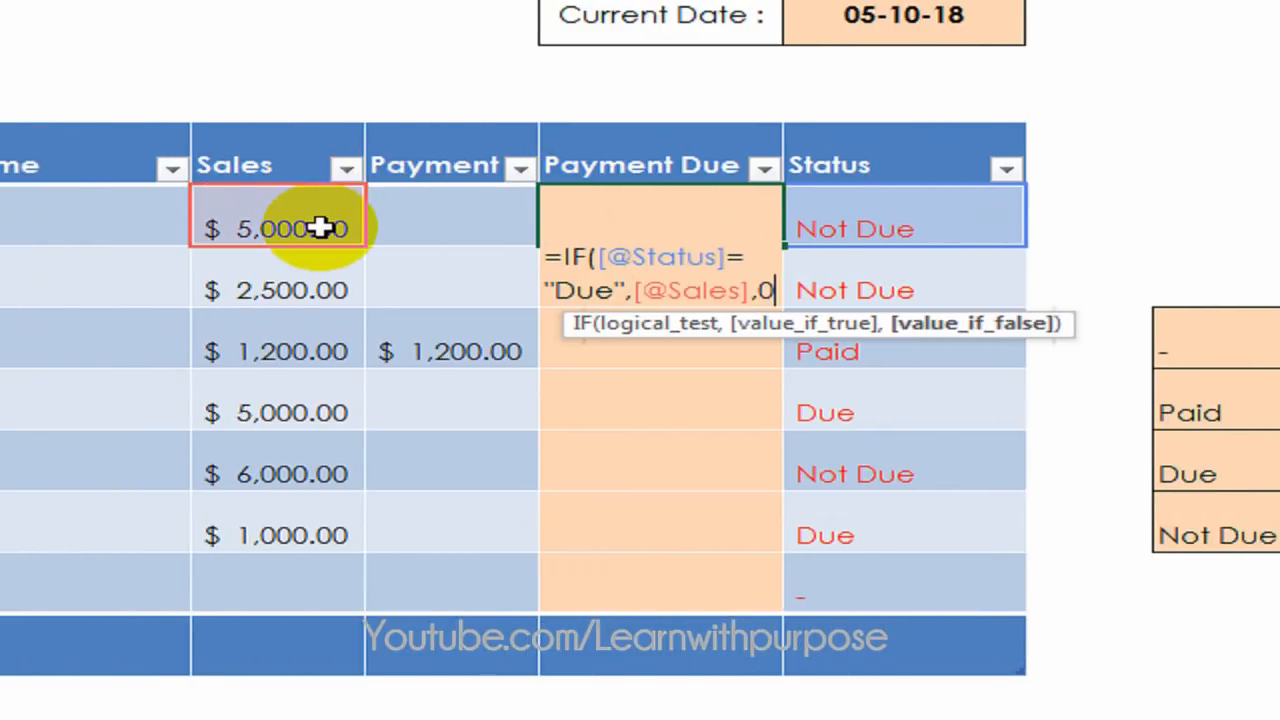
type("0")
key("Return")
Test the Payment Due formula by clearing the SI03 payment in G7 and re-entering 1200.
key("Up")
key("Down")
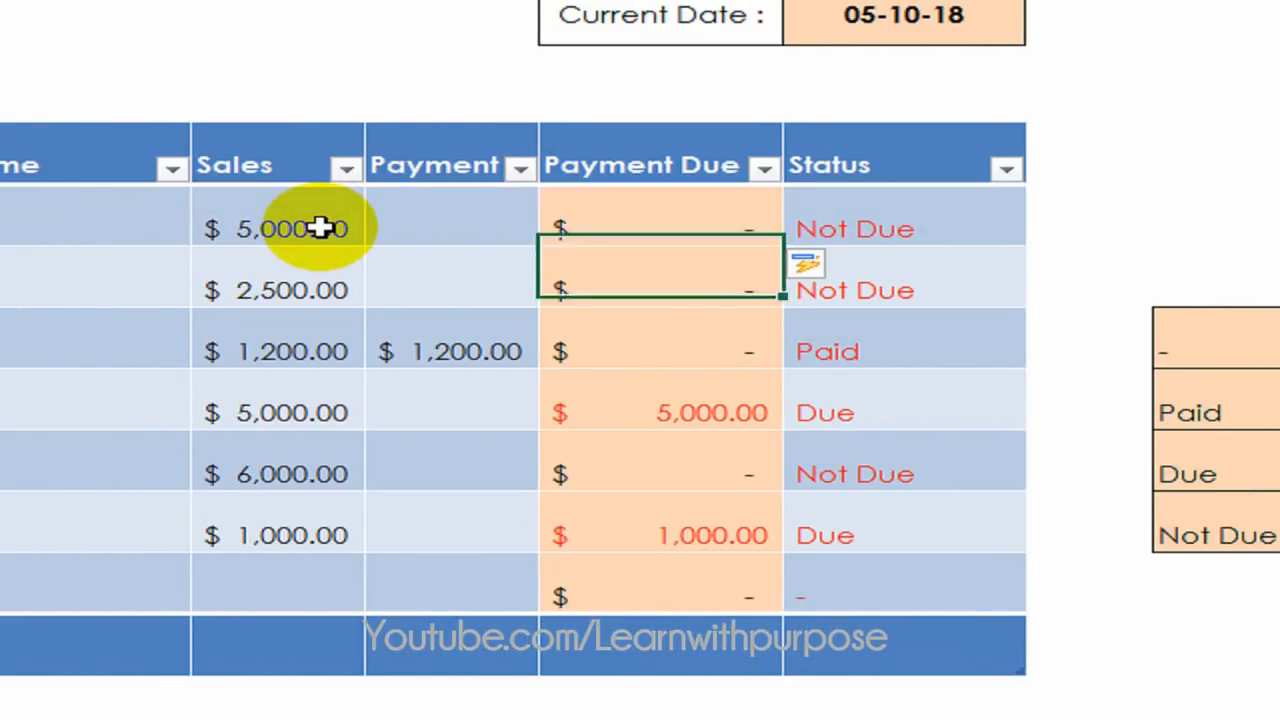
key("Down")
key("Down")
key("Down")
key("Up")
key("Left")
key("Up")
key("Delete")
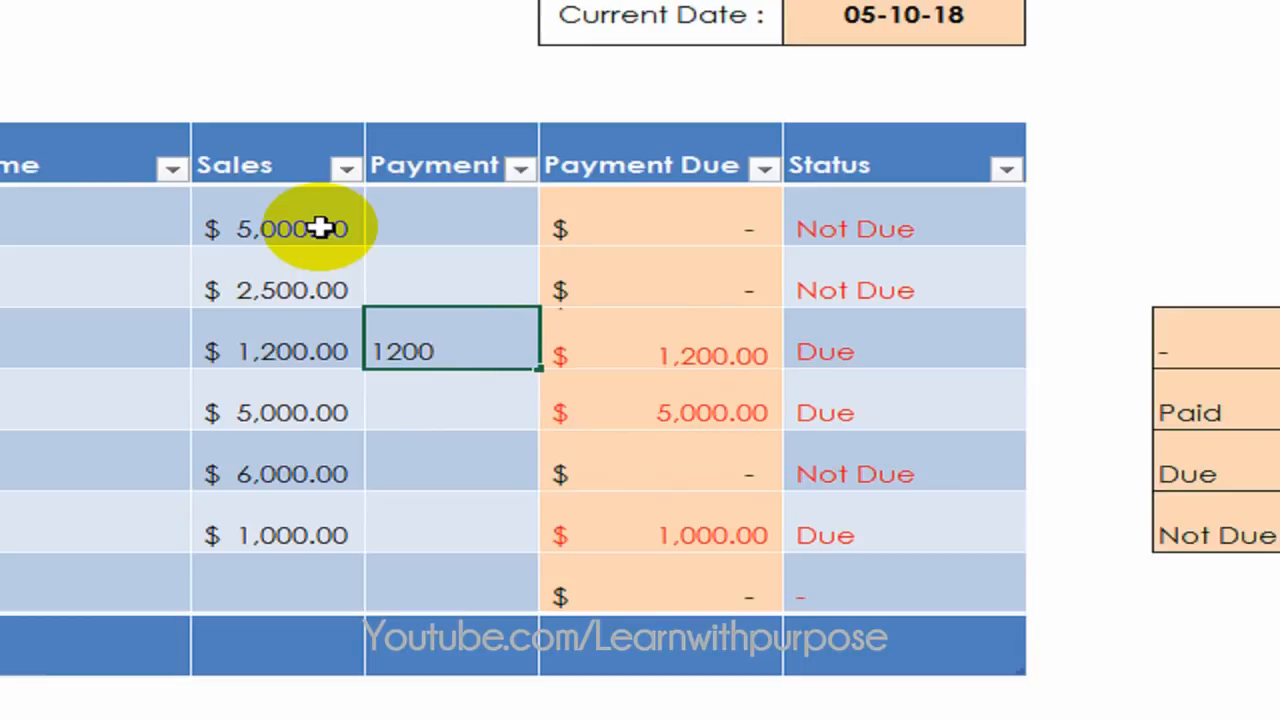
key("Return")
key("Up")
key("Right")
key("Right")
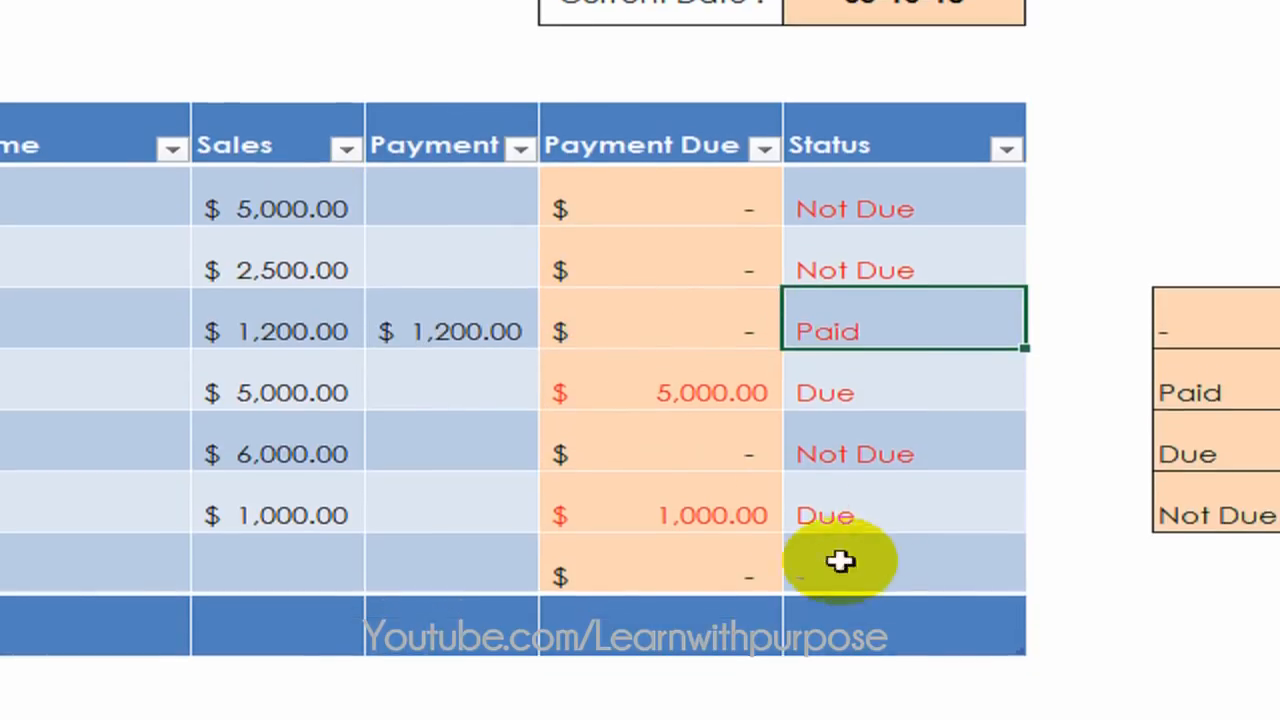
Sum the Sales column in F12 and the Payment column in G12 of the Total row.
left_click(685, 655)
left_click(343, 520)
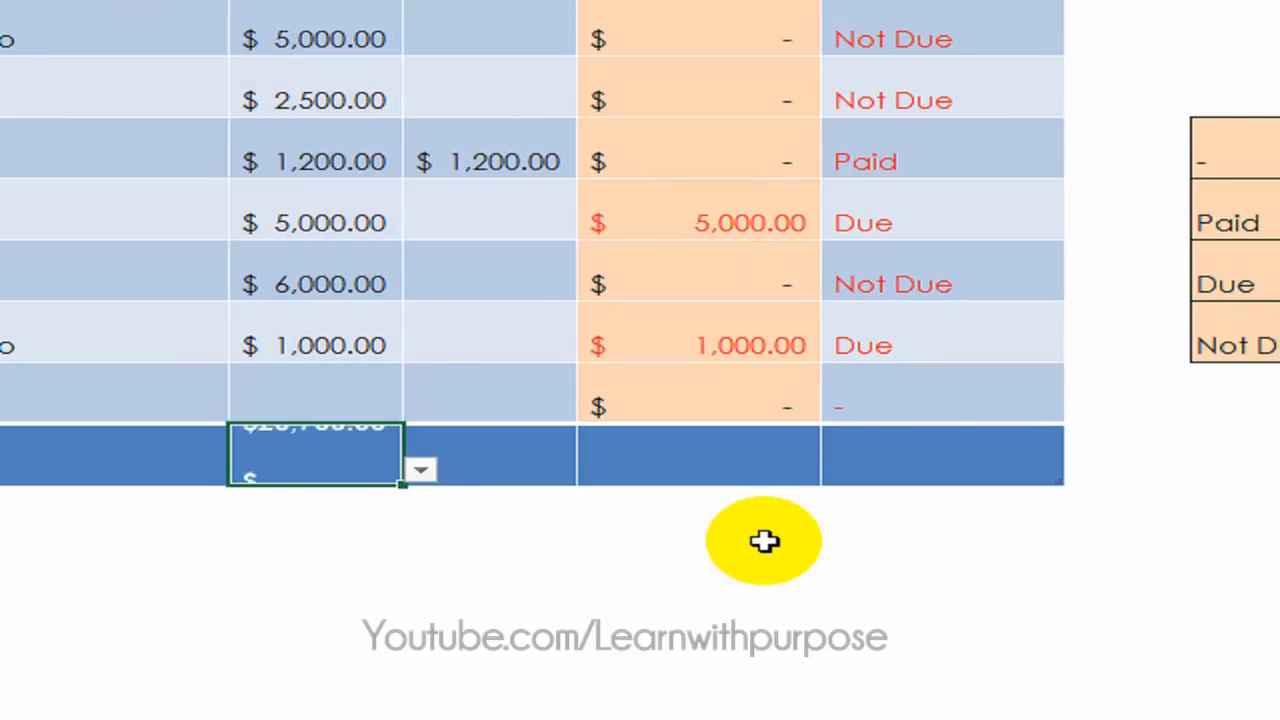
key("Down")
key("Up")
key("Right")
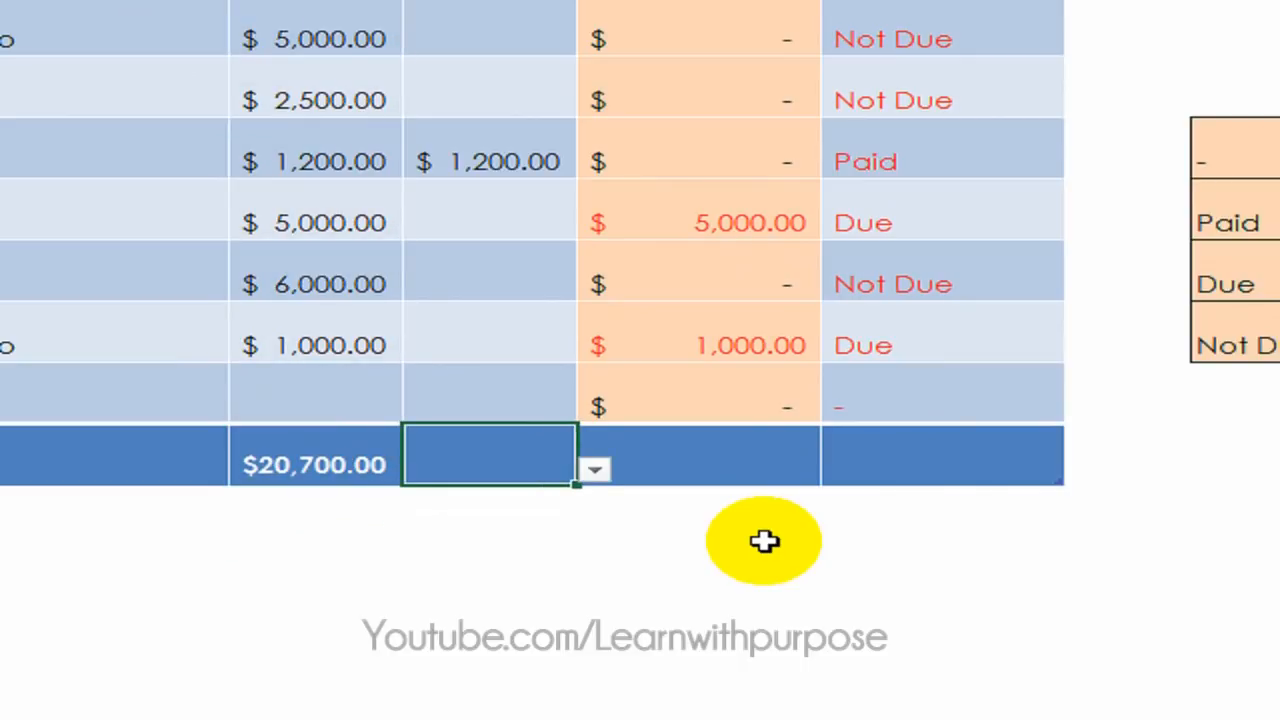
key("alt+equal")
key("Return")
key("Up")
key("Right")
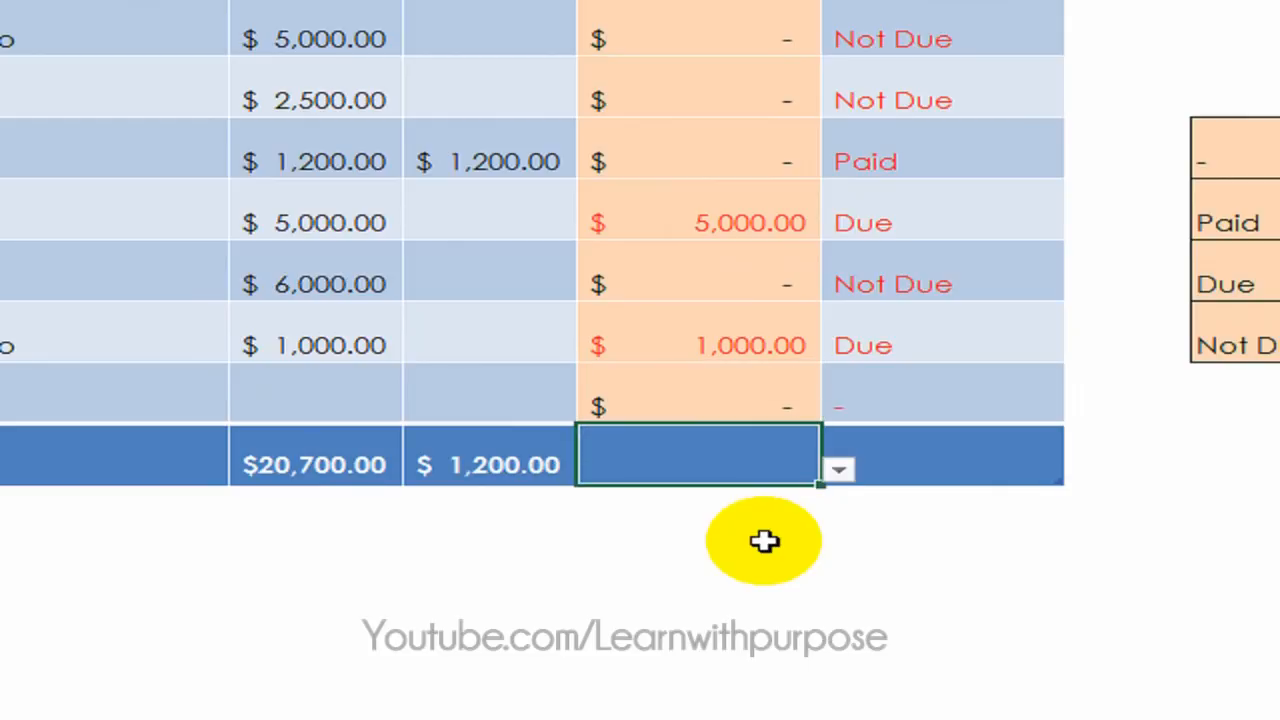
Total the Payment Due column in H12 with a SUM formula over H5 to H11.
type("=su")
key("Tab")
key("Up")
key("shift+Up")
key("shift+Up")
key("shift+Up")
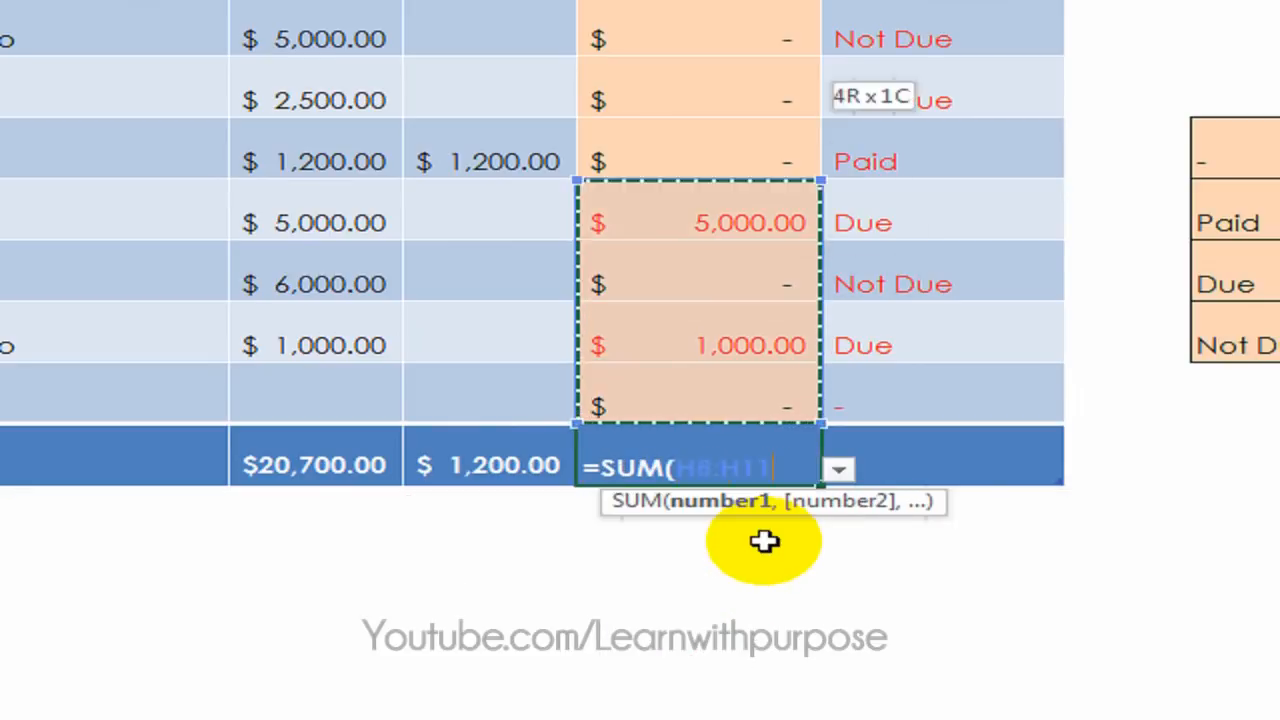
key("shift+Up")
key("shift+Up")
key("shift+Up")
key("ctrl+Return")
Inspect the SUM formulas of the Payment Due, Payment and Sales totals in H12, G12 and F12.
key("Left")
key("Right")
key("F2")
key("Escape")
key("Left")
key("F2")
key("Escape")
key("Left")
key("F2")
key("Escape")
key("Right")
key("Right")
key("Left")
key("Left")
key("Right")
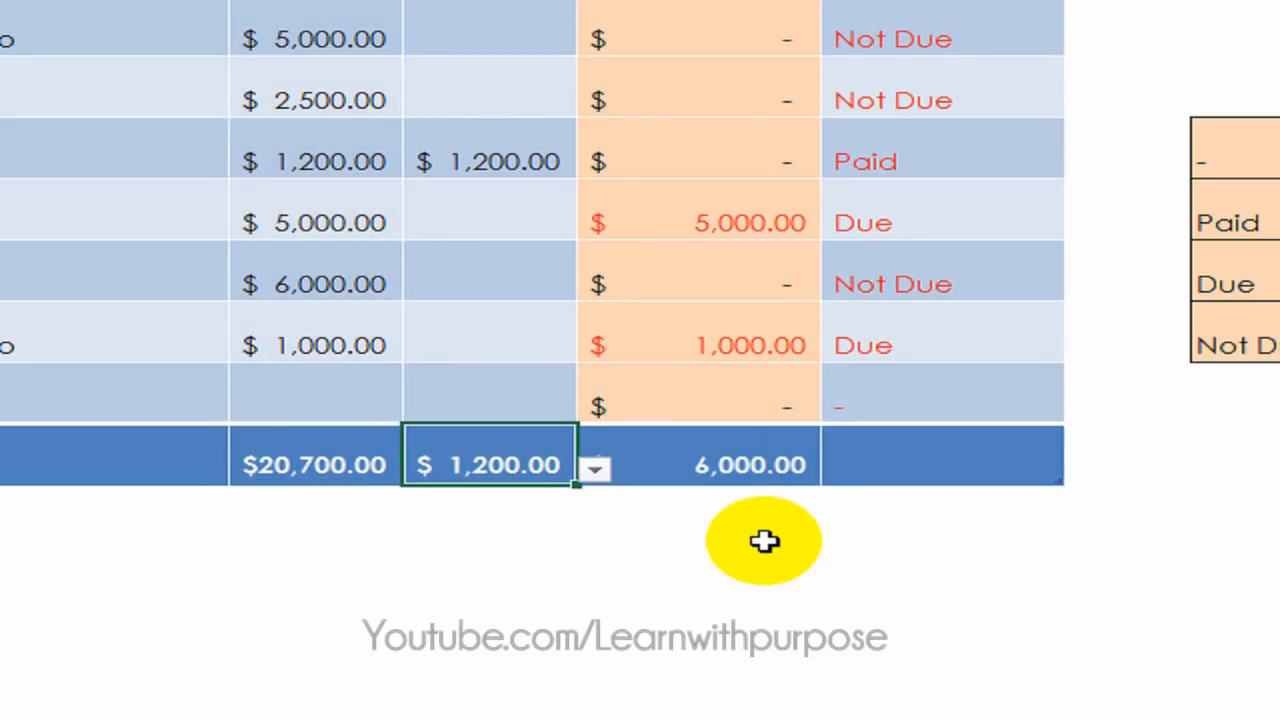
Review the three column totals, the Payment Due cells of SI02 to SI04 and the Status of SI04.
key("Right")
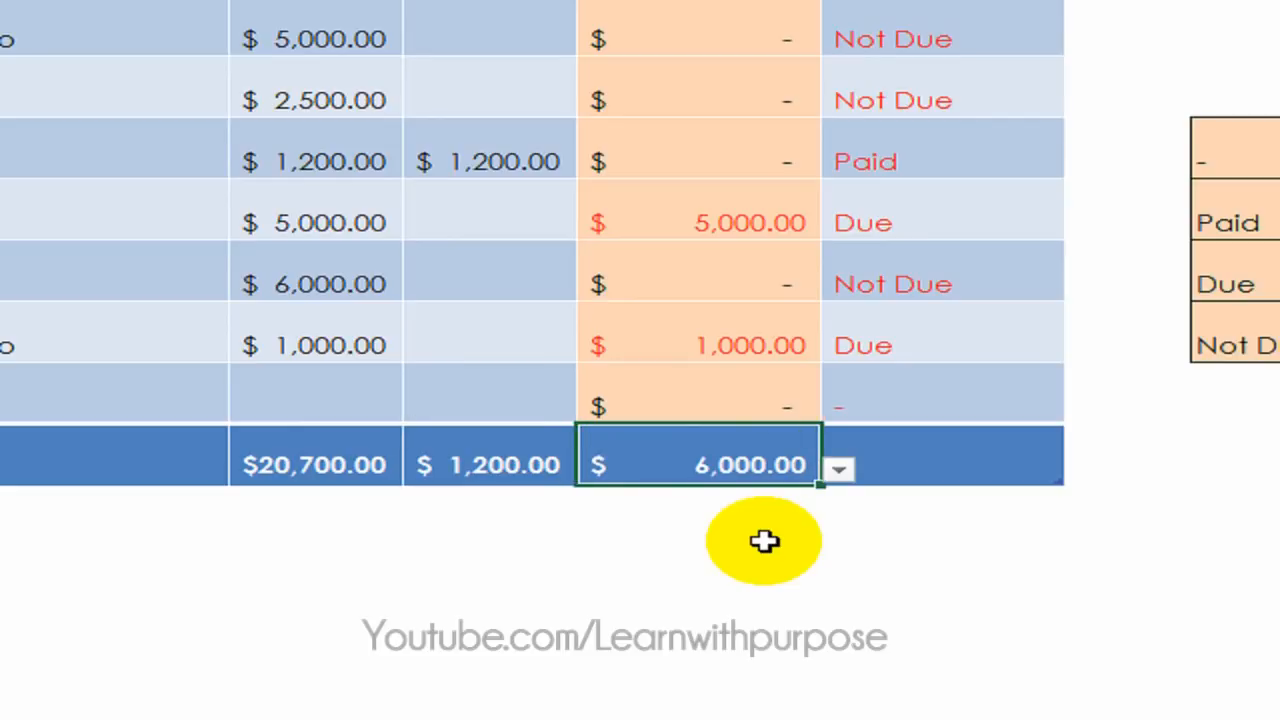
key("Up")
key("Left")
key("Left")
key("Down")
key("Right")
key("Right")
key("Left")
key("Right")
key("Right")
key("Left")
key("Left")
key("Right")
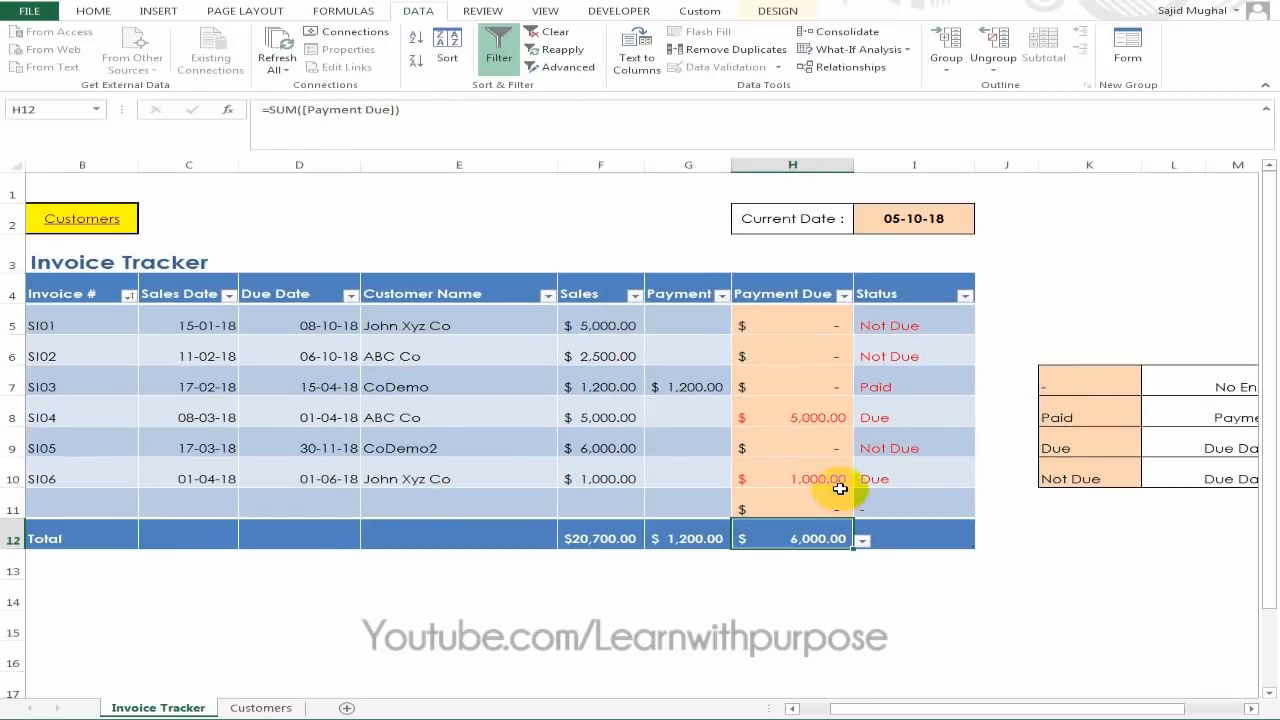
left_click_drag(766, 346, 783, 421)
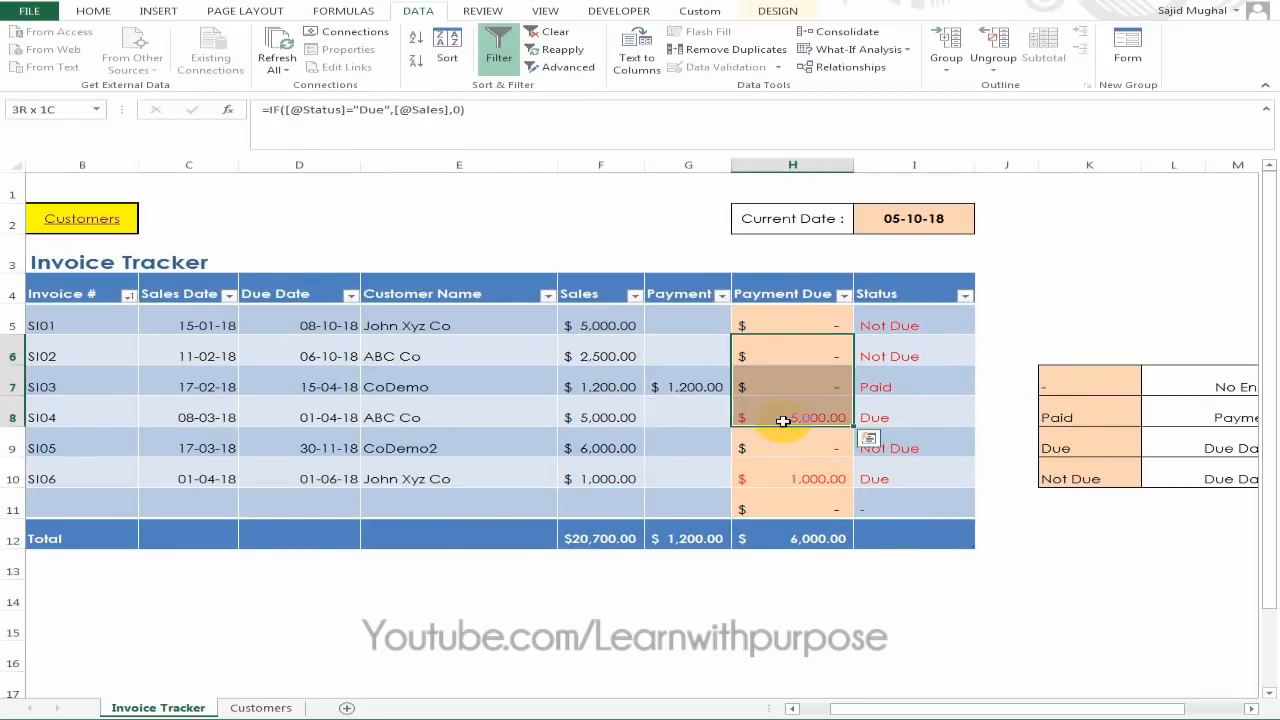
left_click(895, 406)
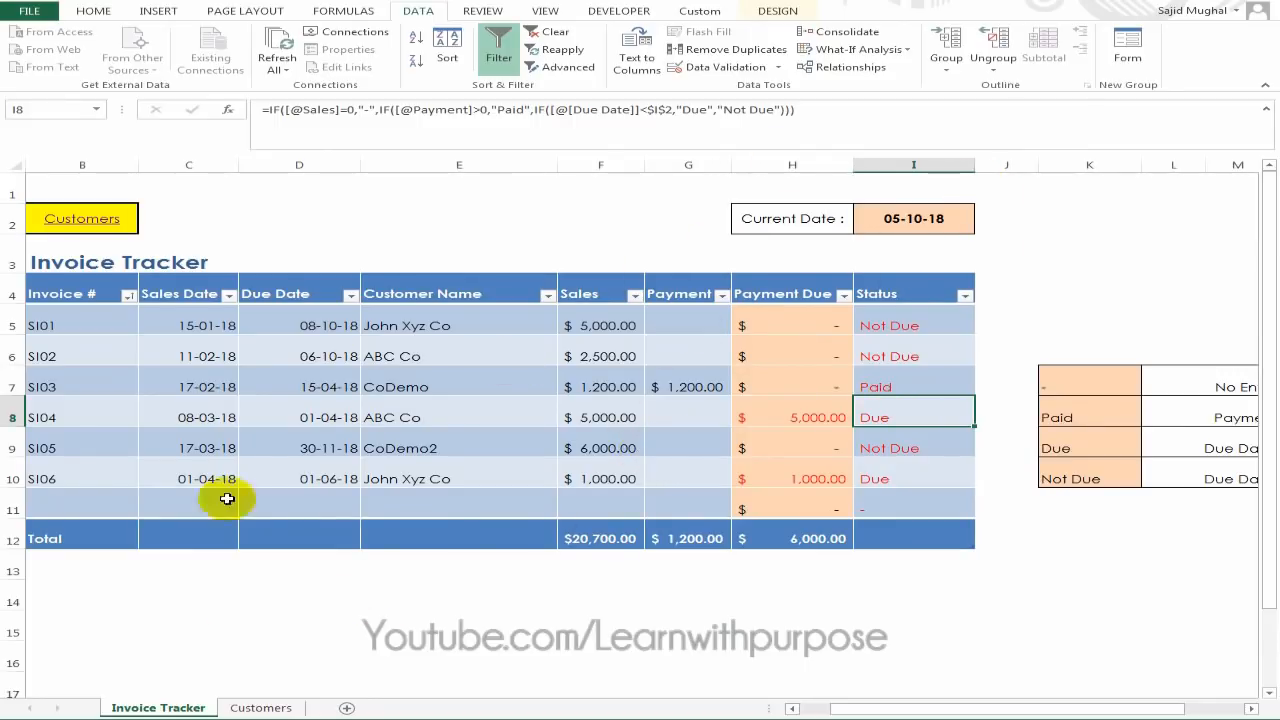
Start a SUMIF formula in D3 of the Customers sheet, using the invoice table's Customer Name to Payment columns with headers as range.
left_click(272, 709)
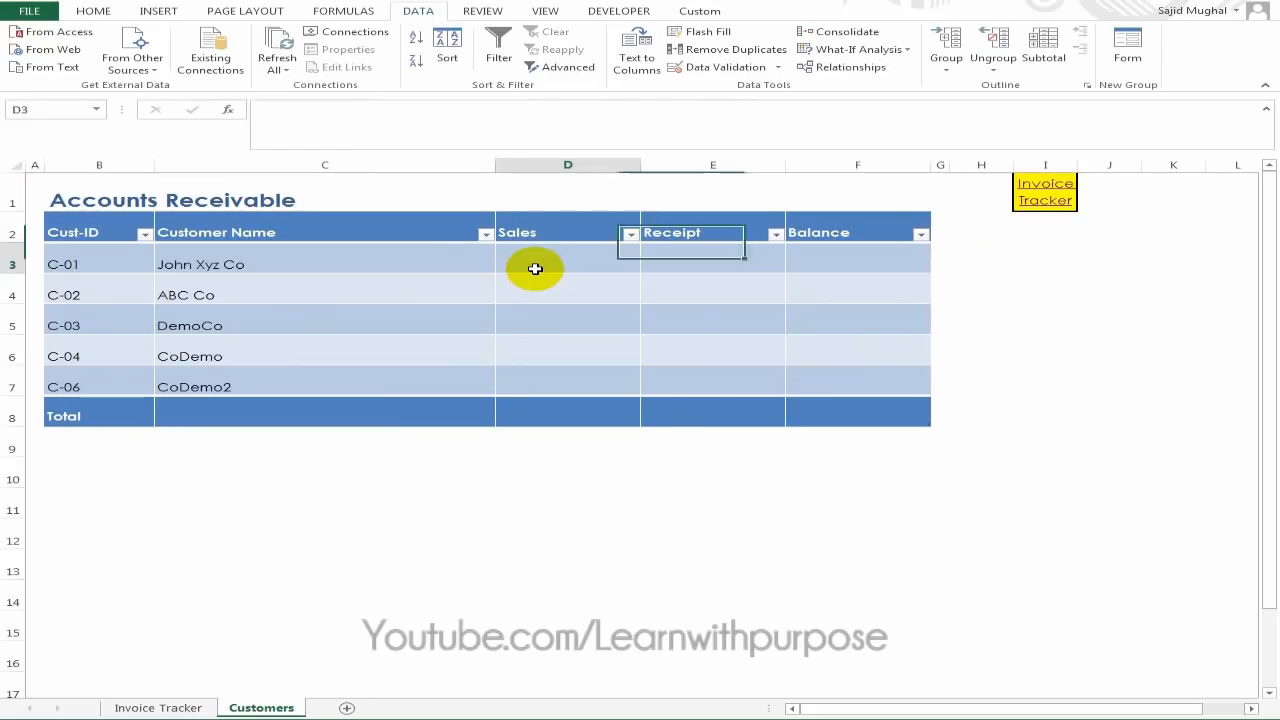
left_click(534, 264)
key("Left")
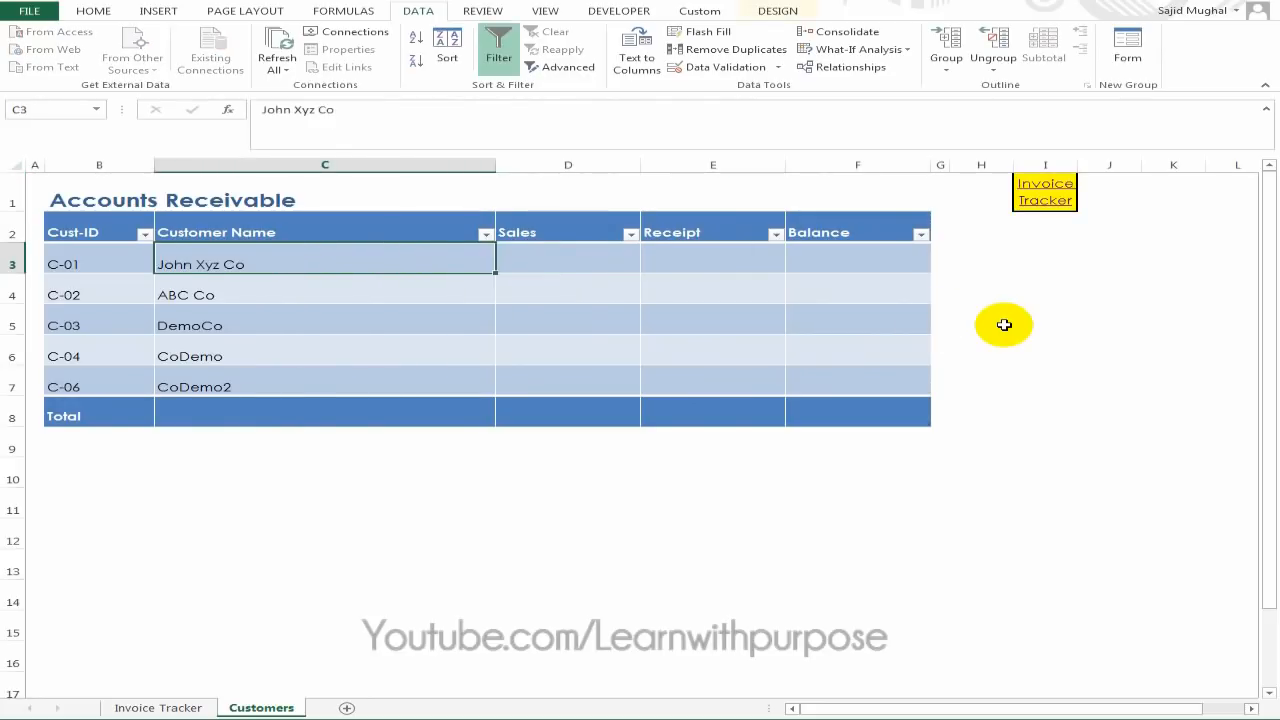
key("Right")
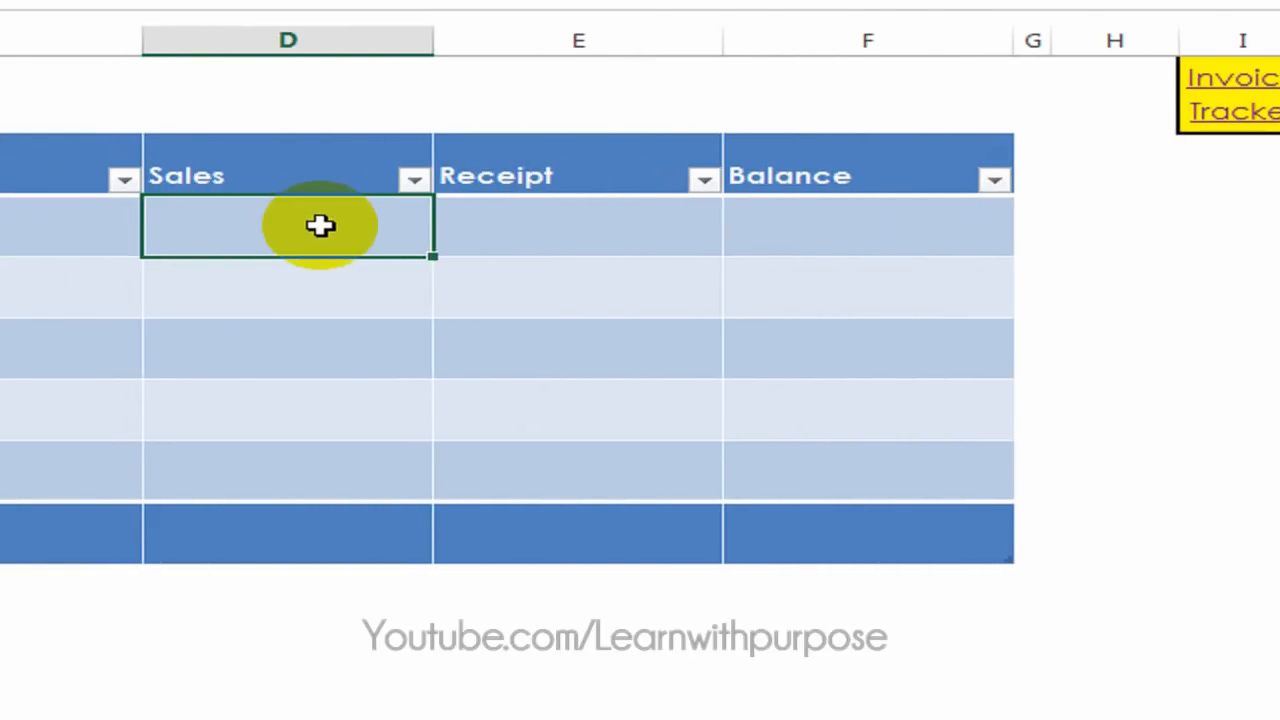
type("=sumif")
key("Tab")
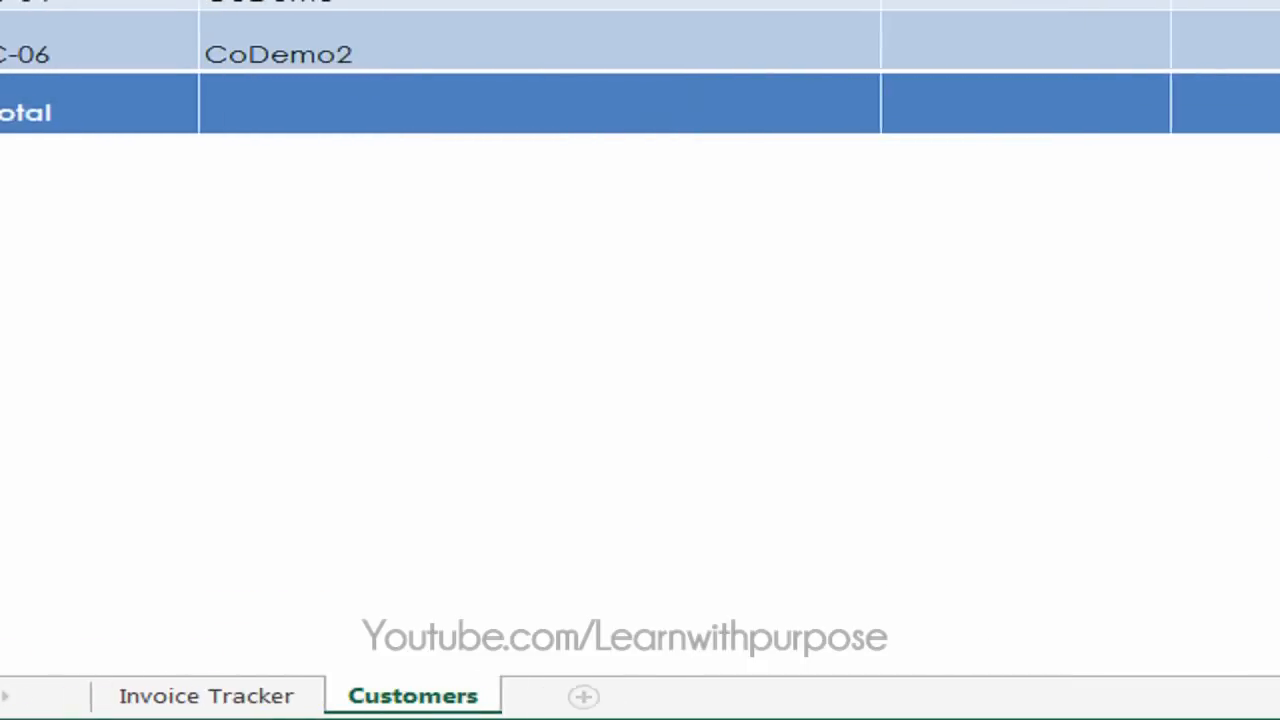
left_click(322, 697)
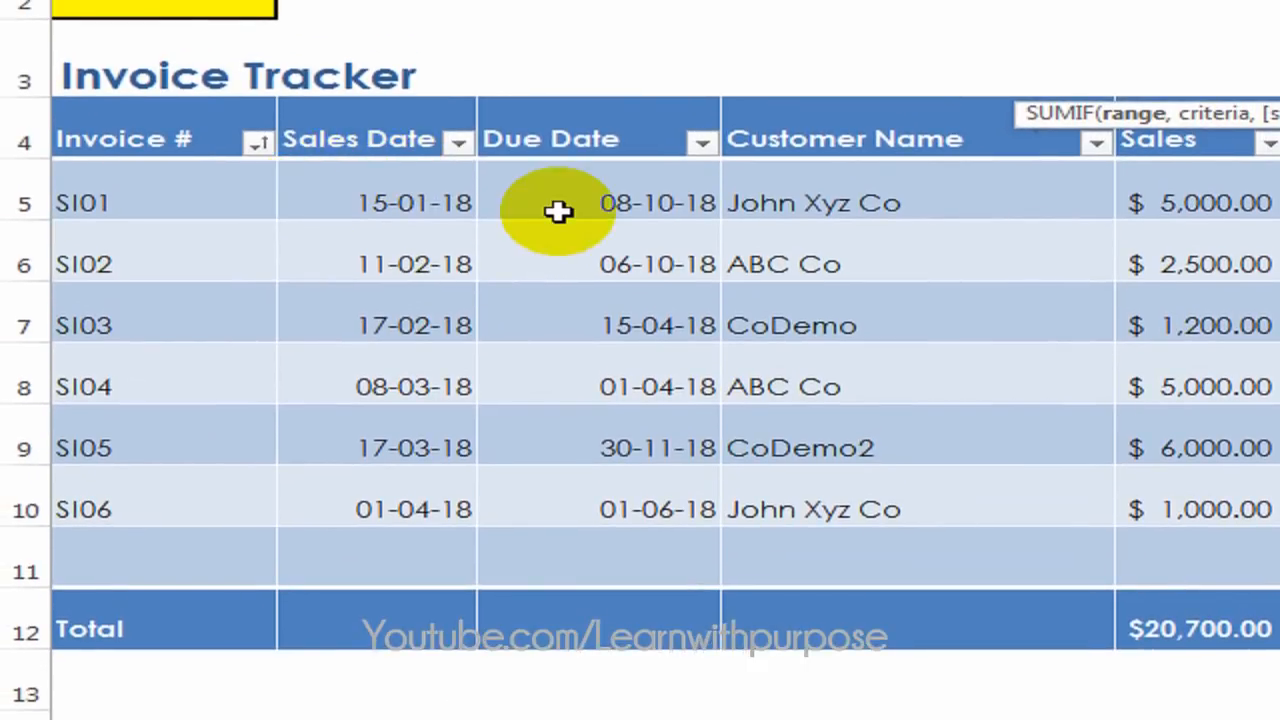
left_click(863, 189)
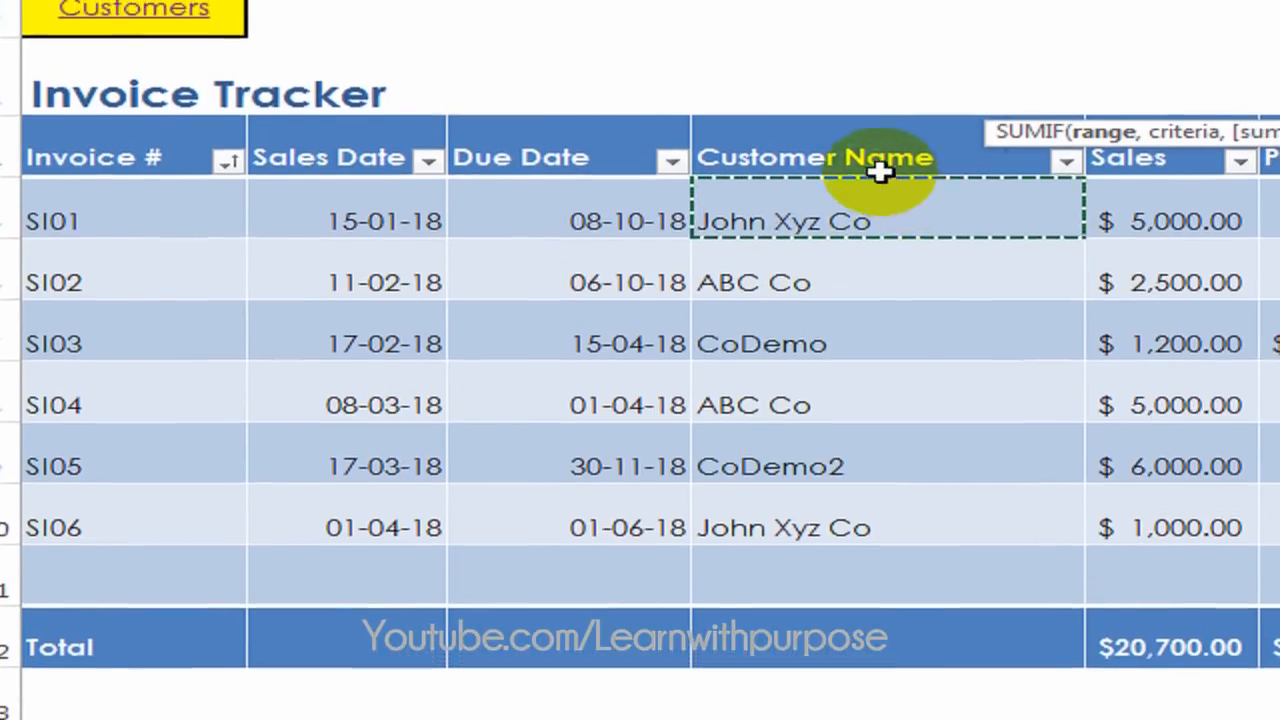
left_click_drag(915, 141, 992, 420)
left_click_drag(682, 420, 696, 540)
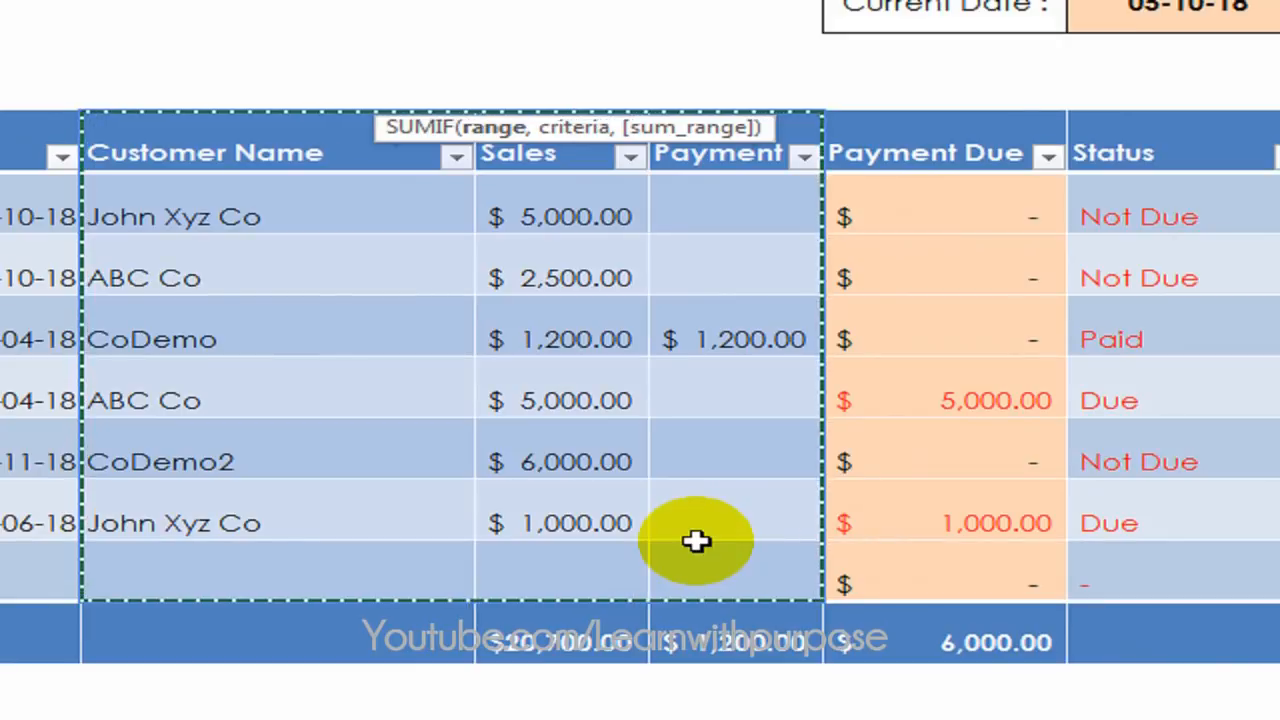
Finish the D3 SUMIF with the row's Customer Name as criteria and the invoice table's Sales column, including its header, as sum range.
type(",")
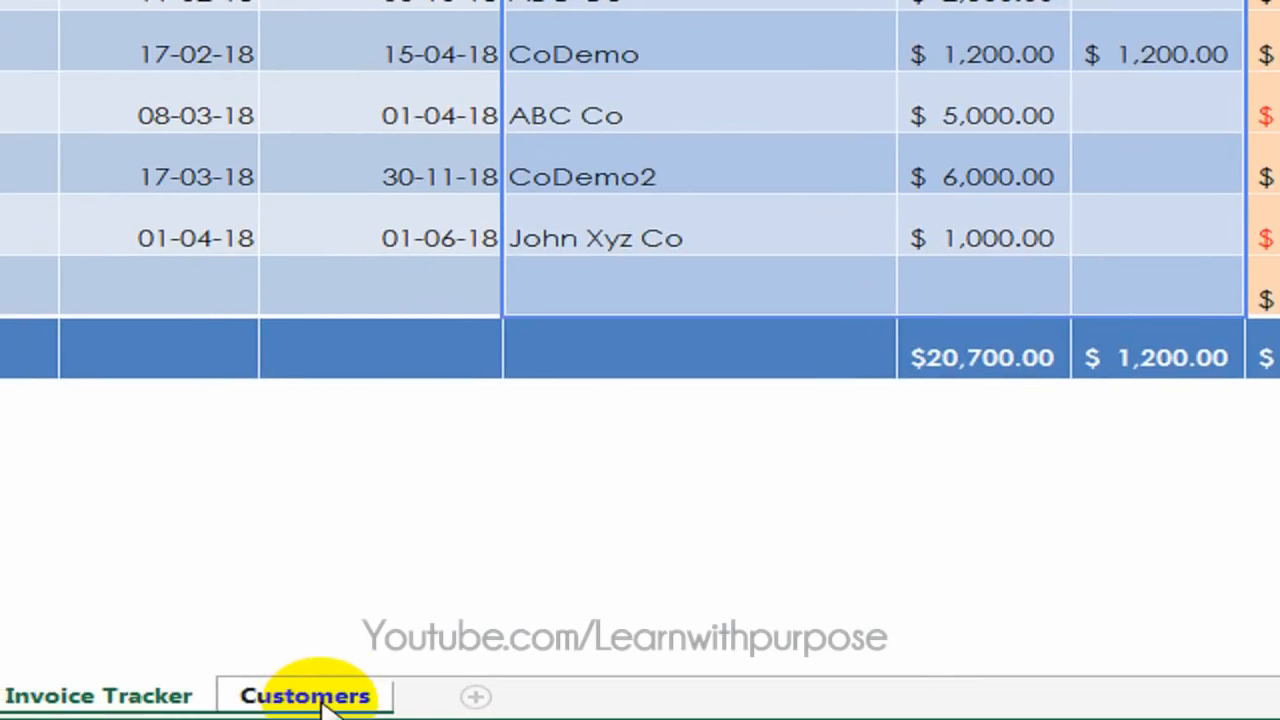
left_click(326, 692)
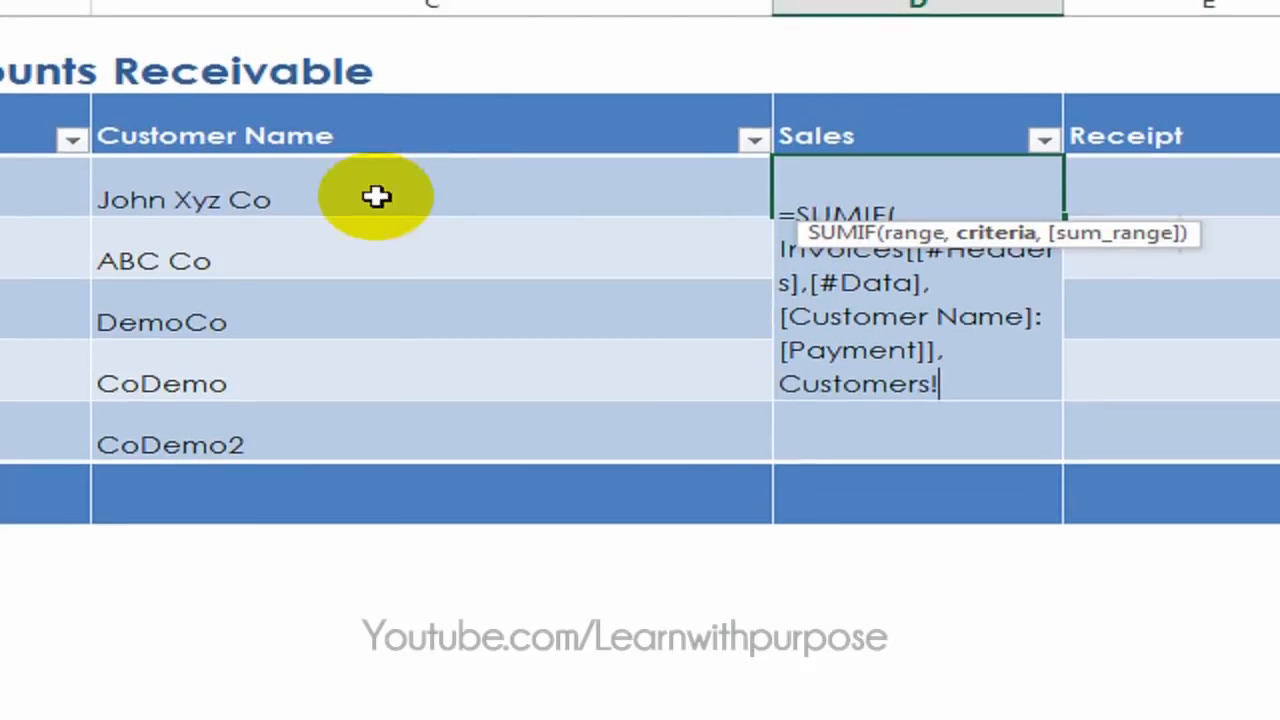
left_click(390, 95)
type(",")
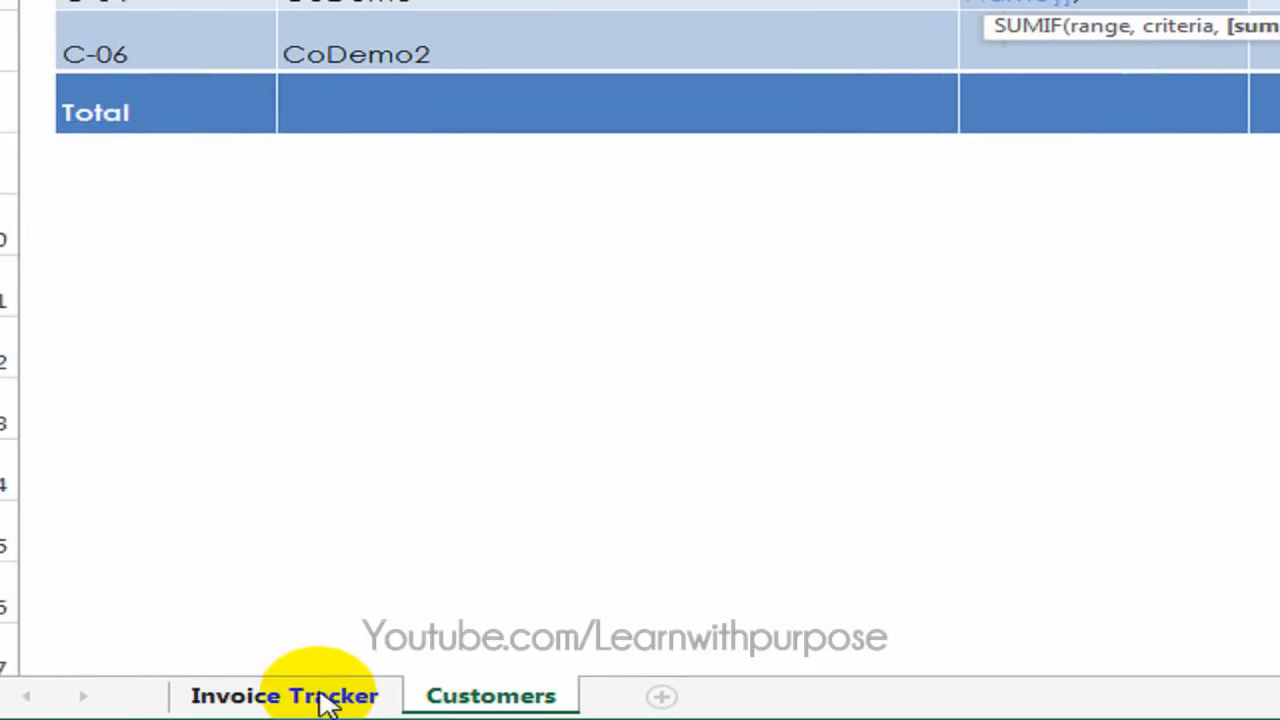
left_click(321, 695)
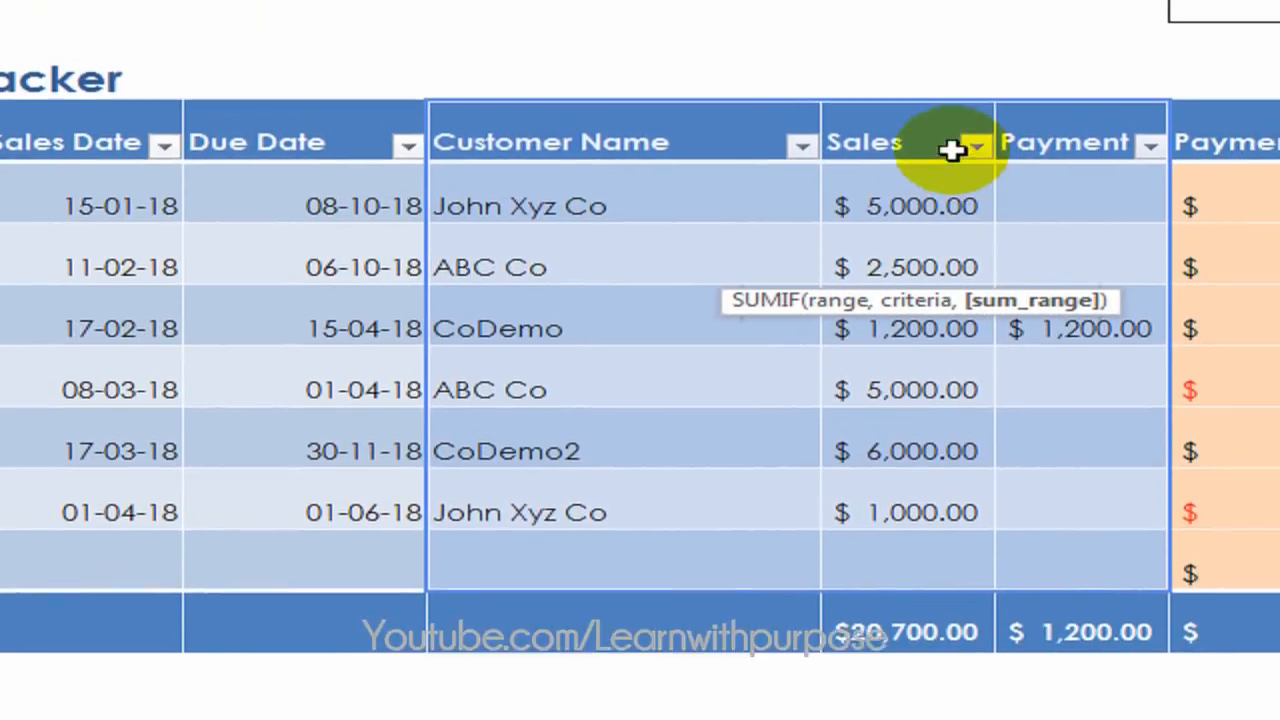
left_click_drag(933, 178, 930, 590)
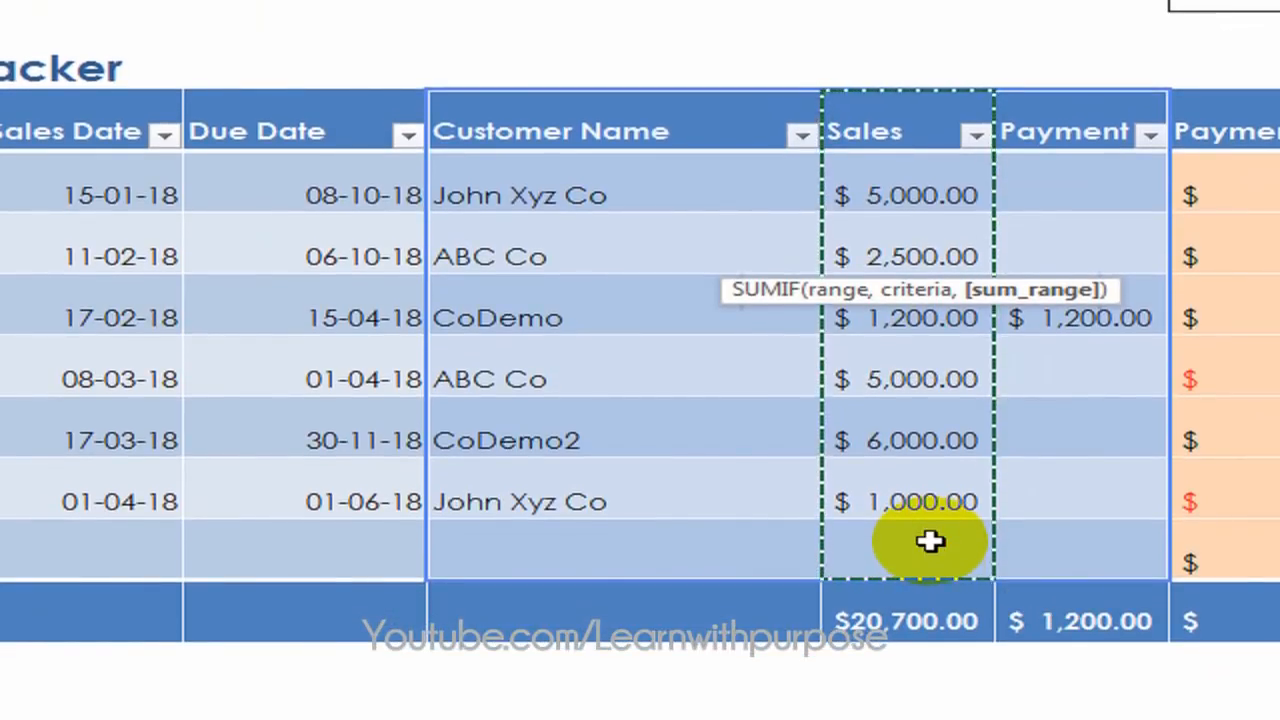
key("Return")
Check the SUMIF formula and the calculated amounts in the Sales column of the Accounts Receivable table.
key("Up")
key("Down")
key("F2")
key("Return")
key("Down")
key("Up")
key("Up")
key("Up")
key("Right")
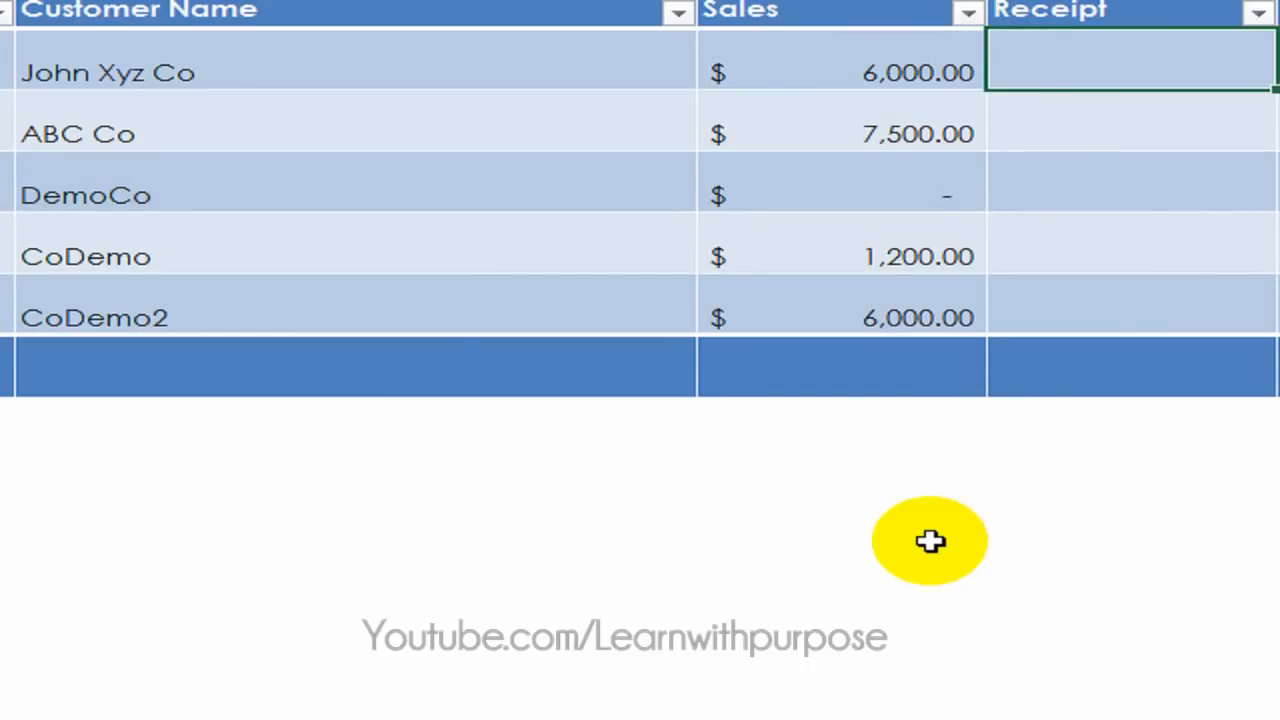
Copy the whole SUMIF formula text from D3 and paste it into E3 of the Receipt column.
key("Left")
key("F2")
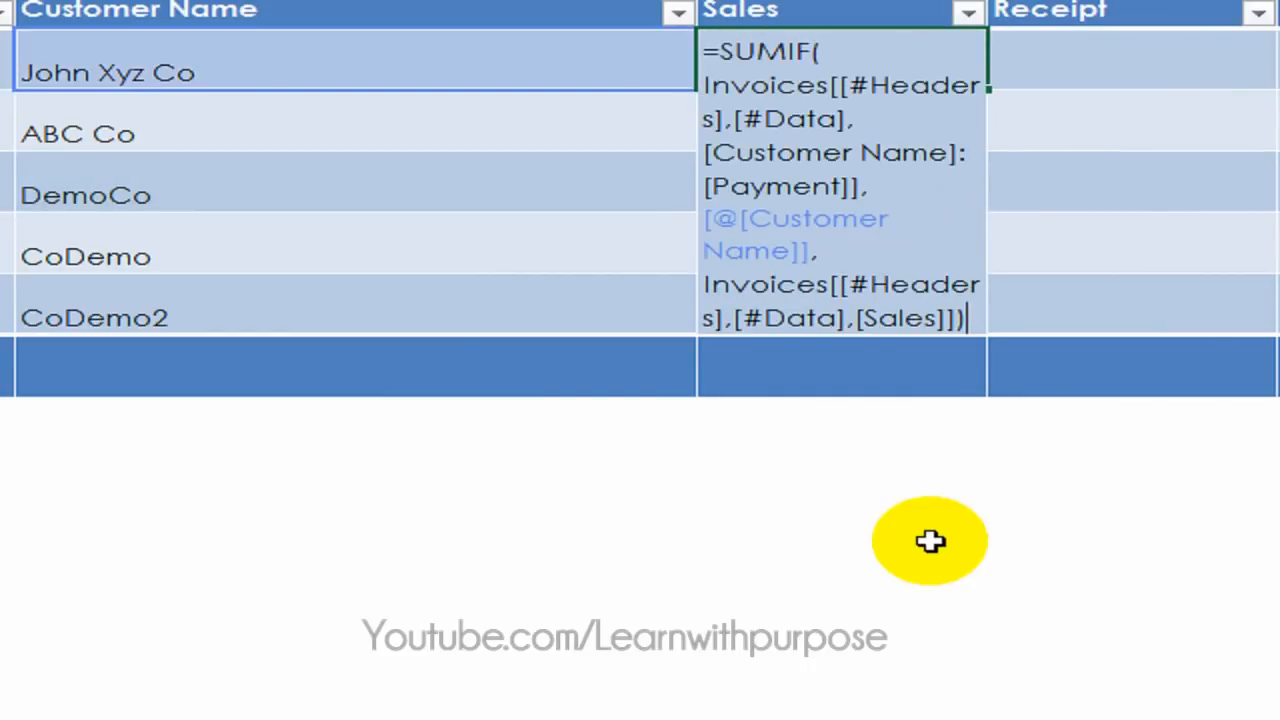
key("shift+Up")
key("shift+Up")
key("shift+Up")
key("shift+Up")
key("shift+Up")
key("shift+Up")
key("shift+Up")
key("shift+Up")
key("shift+Left")
key("shift+Left")
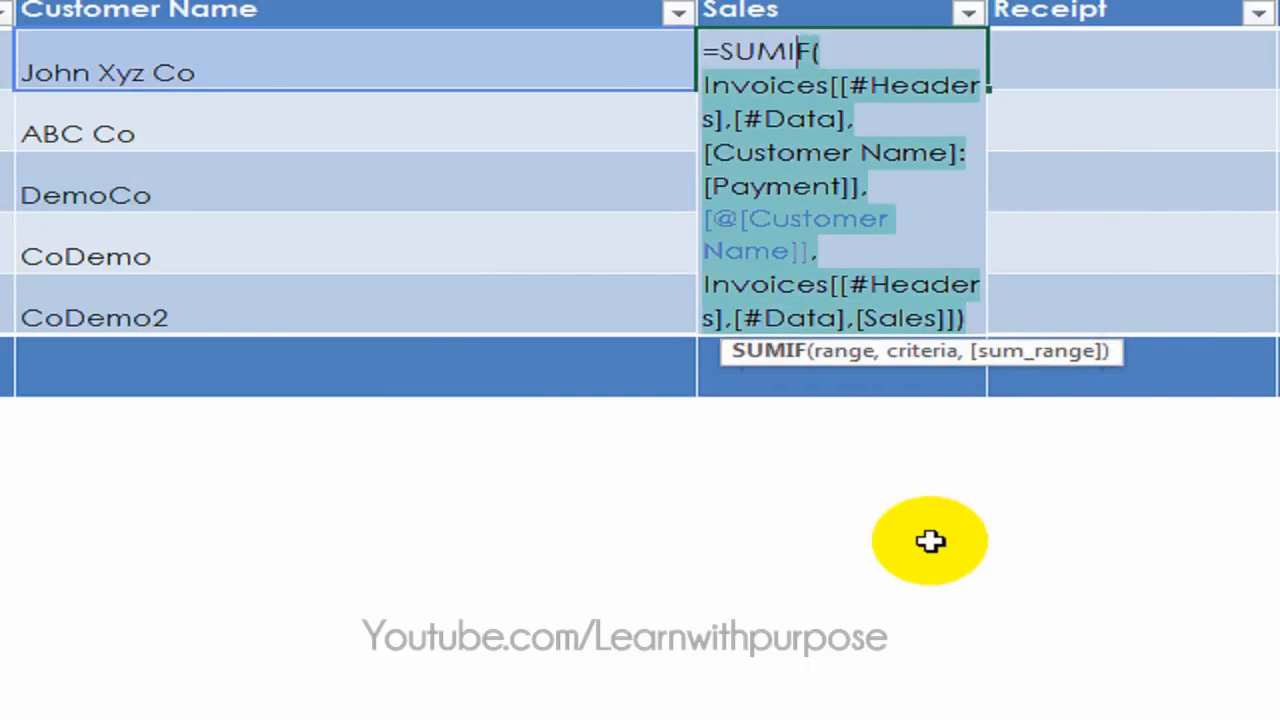
key("shift+Left")
key("shift+Left")
key("shift+Left")
key("Escape")
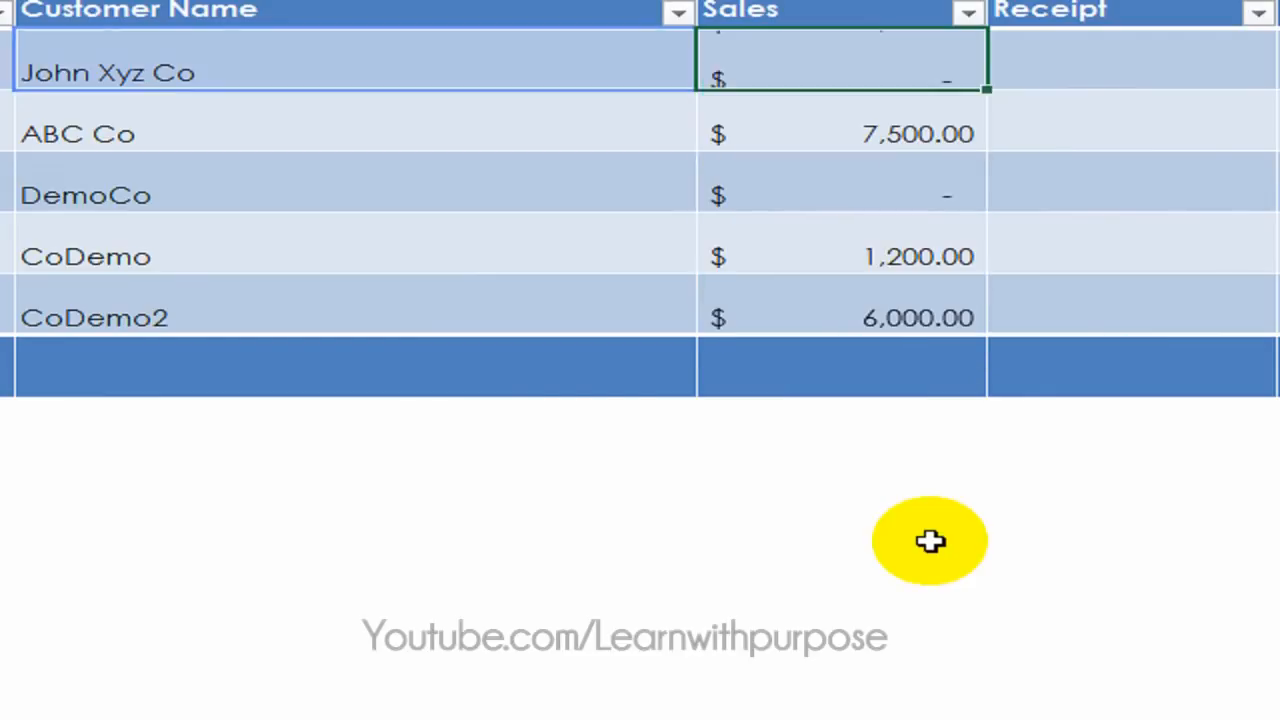
key("Right")
key("ctrl+v")
key("Return")
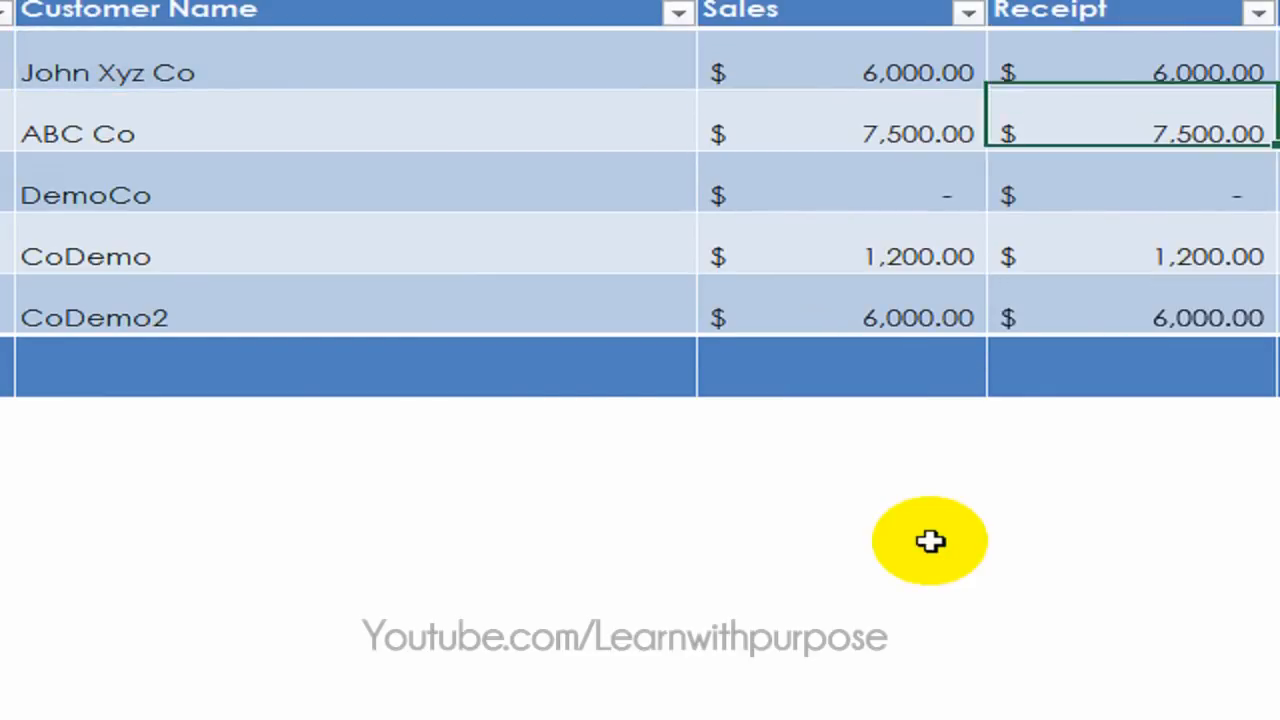
Try to replace the Sales sum range in the E3 SUMIF formula with the invoice table's Payment column.
key("Up")
key("F2")
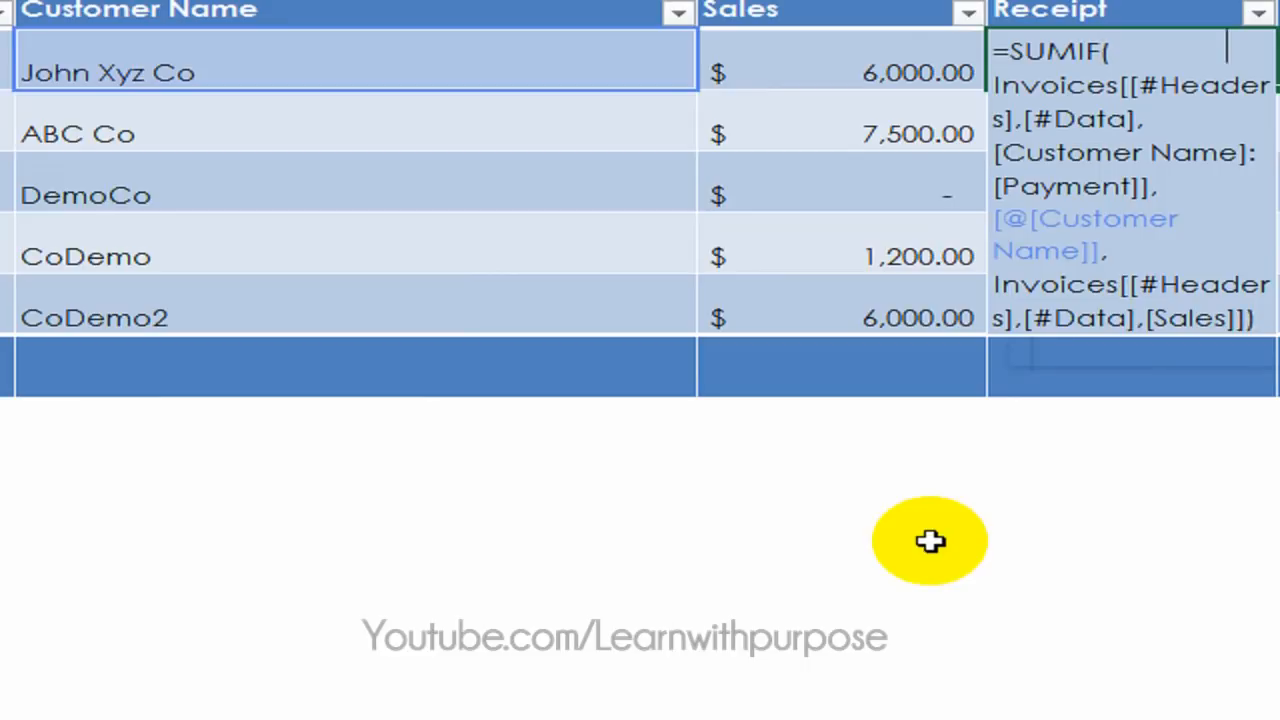
key("Left")
key("Left")
key("Left")
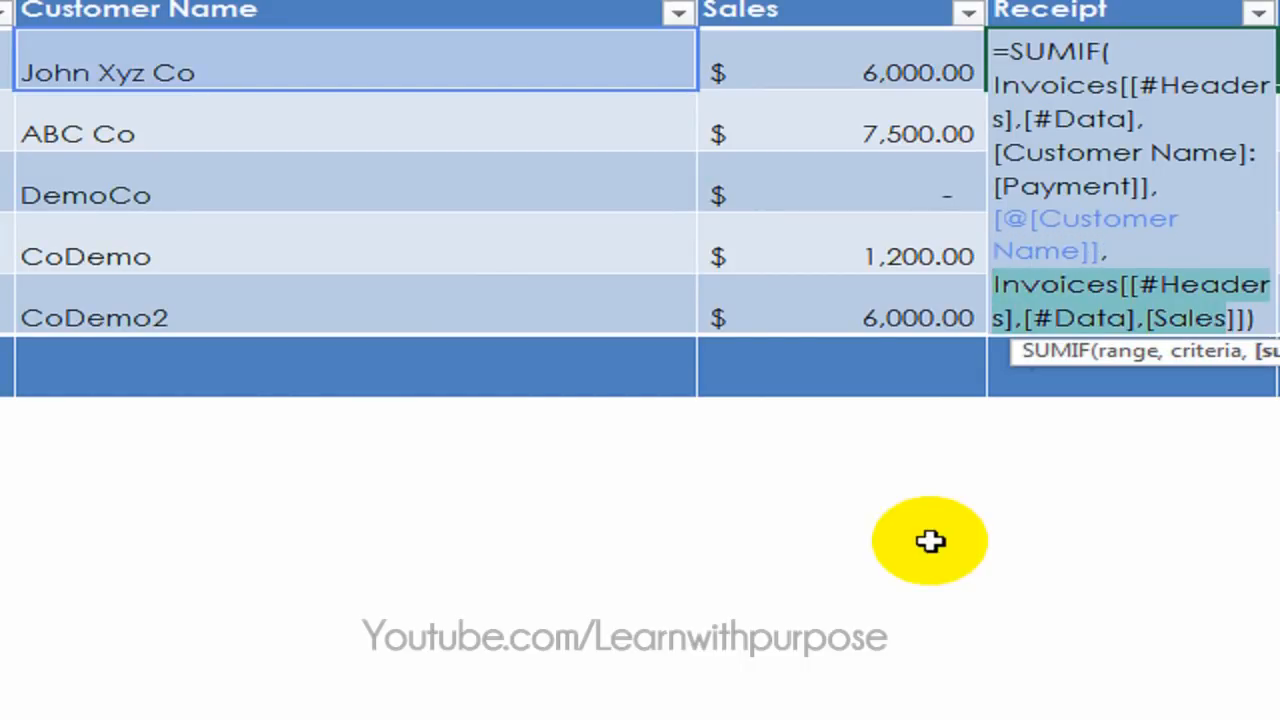
key("BackSpace")
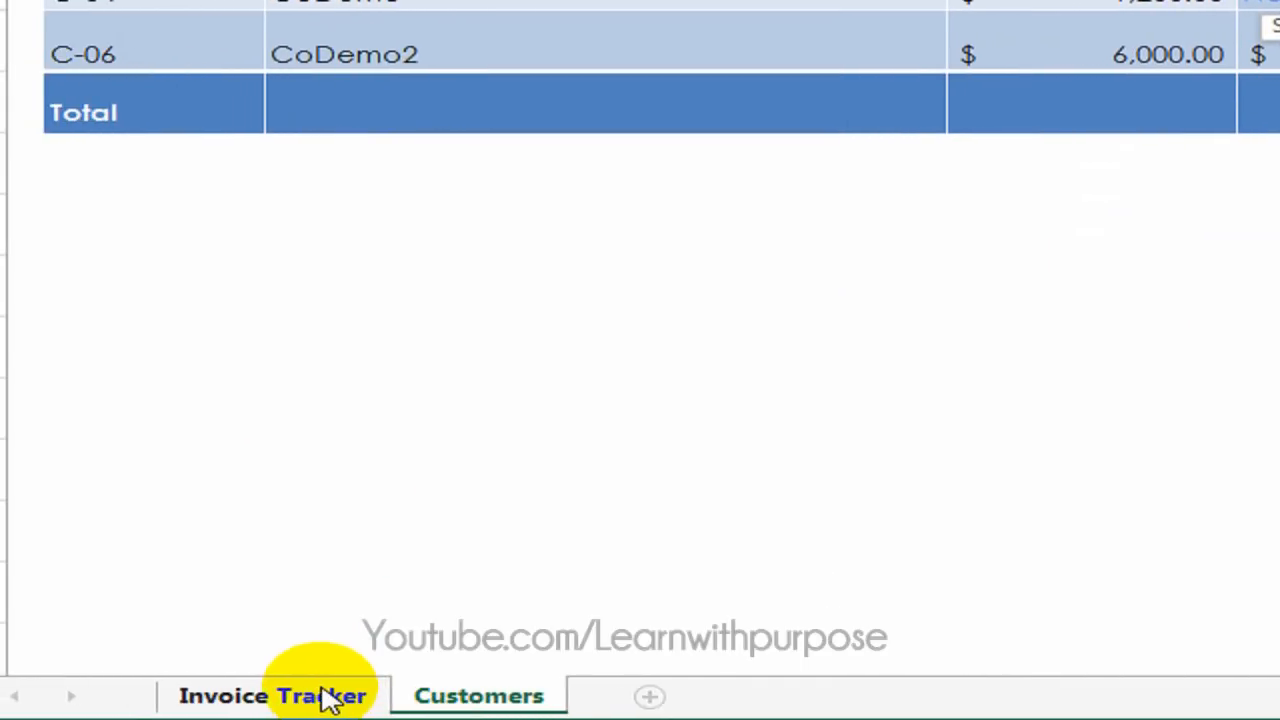
left_click(326, 697)
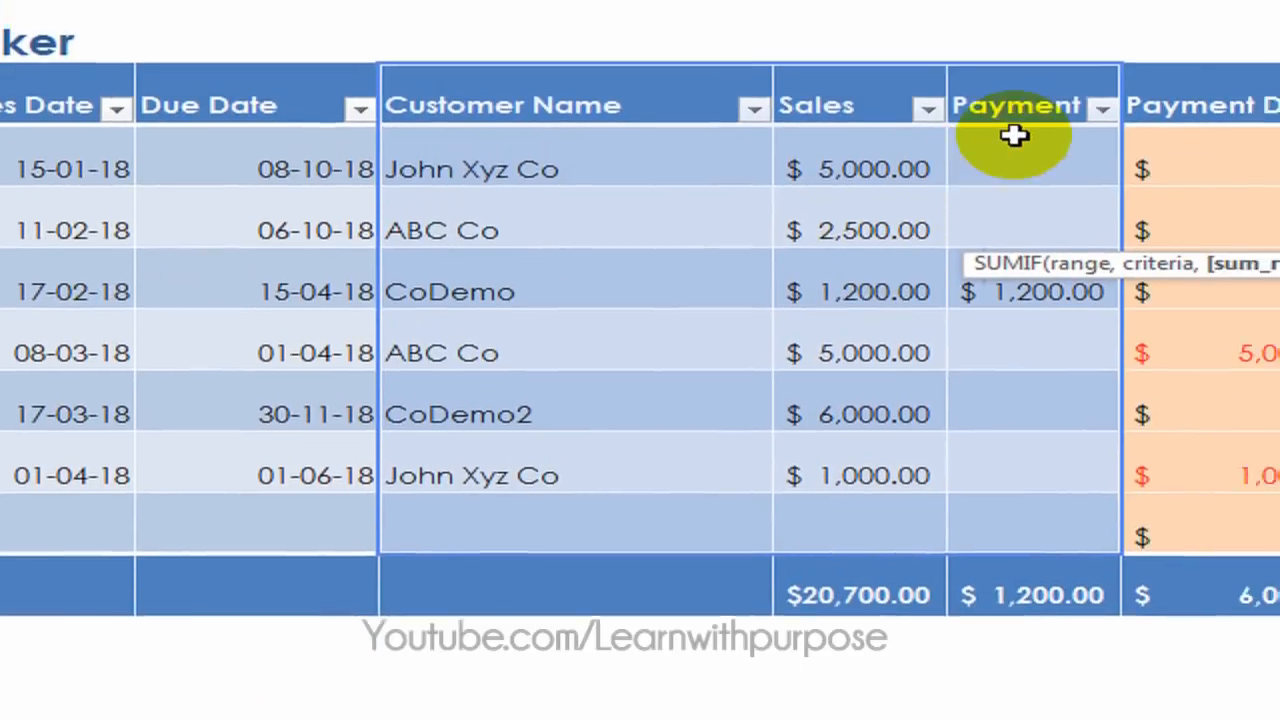
left_click_drag(1015, 135, 960, 540)
key("Return")
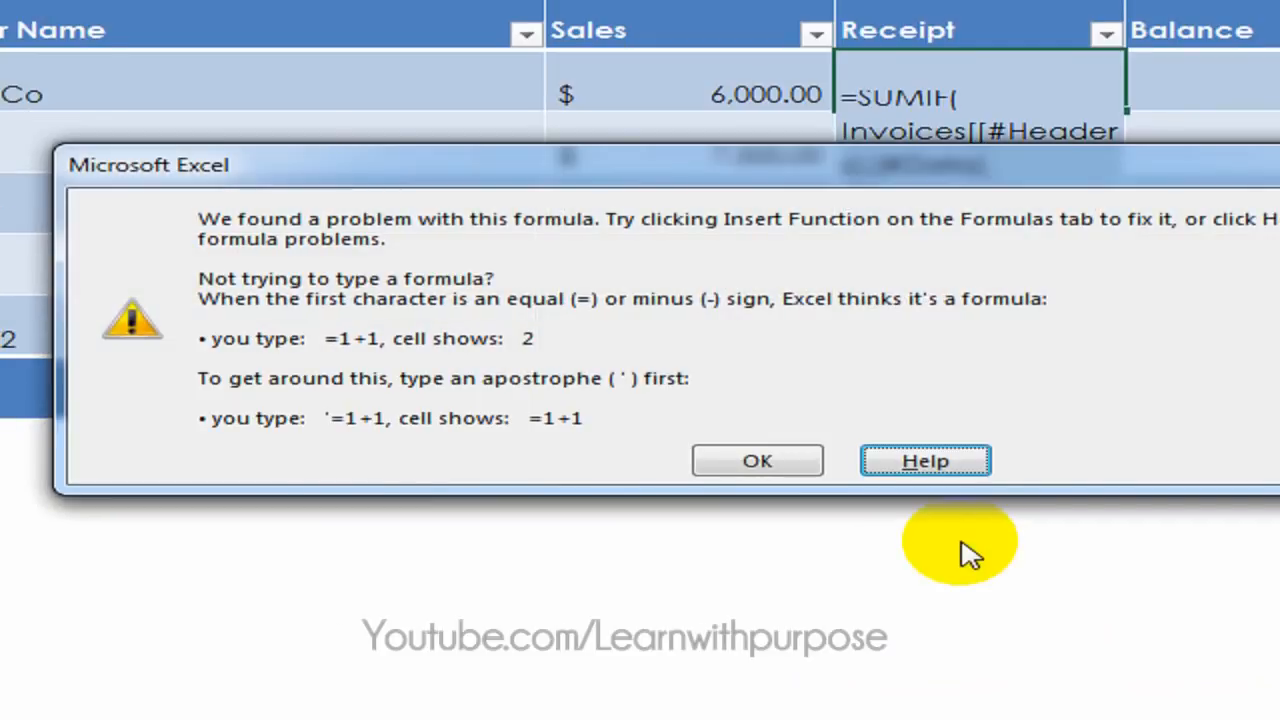
key("Return")
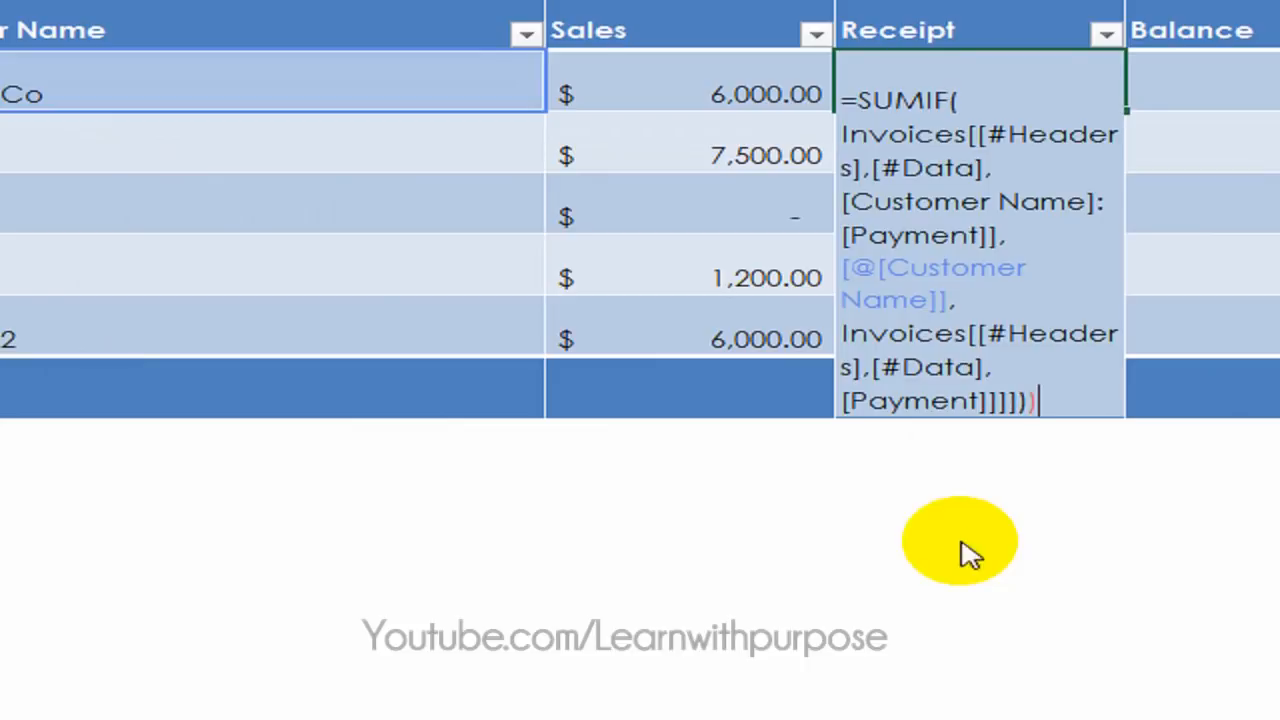
key("Return")
key("Return")
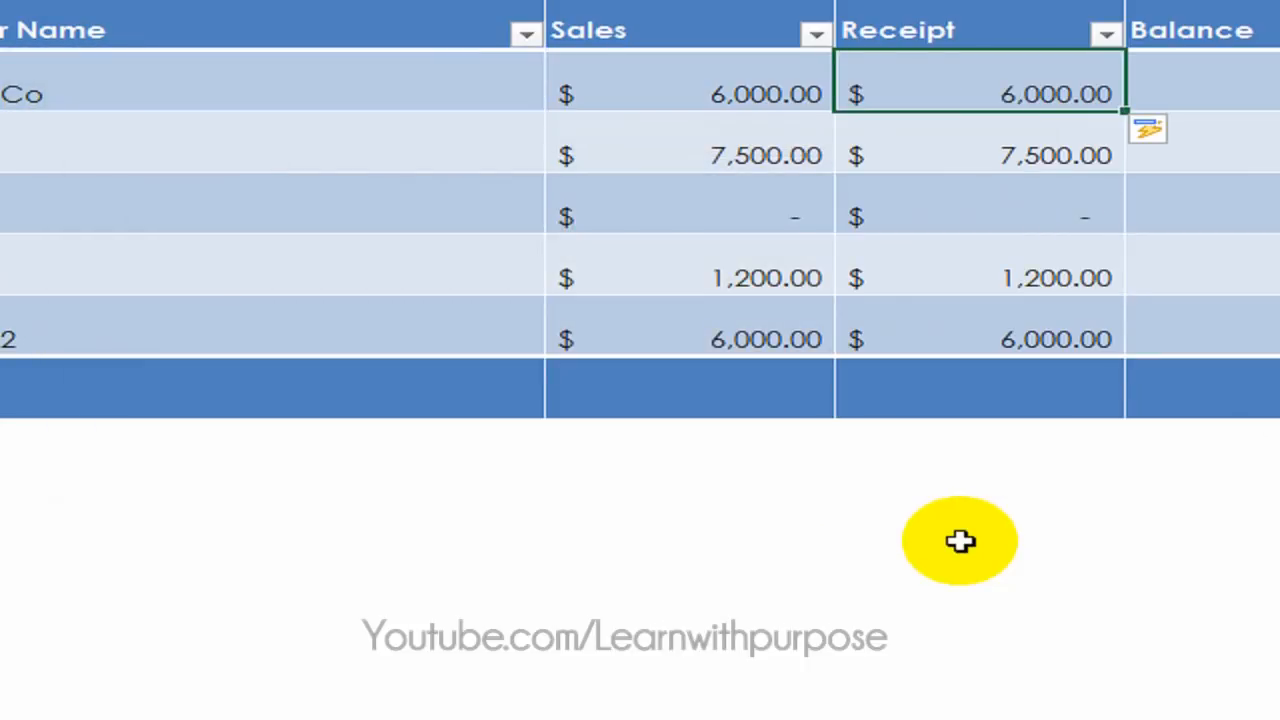
Start a new SUMIF formula in E3 with the invoice table's Customer Name to Payment columns, including headers, as range.
key("Up")
key("Down")
type("=")
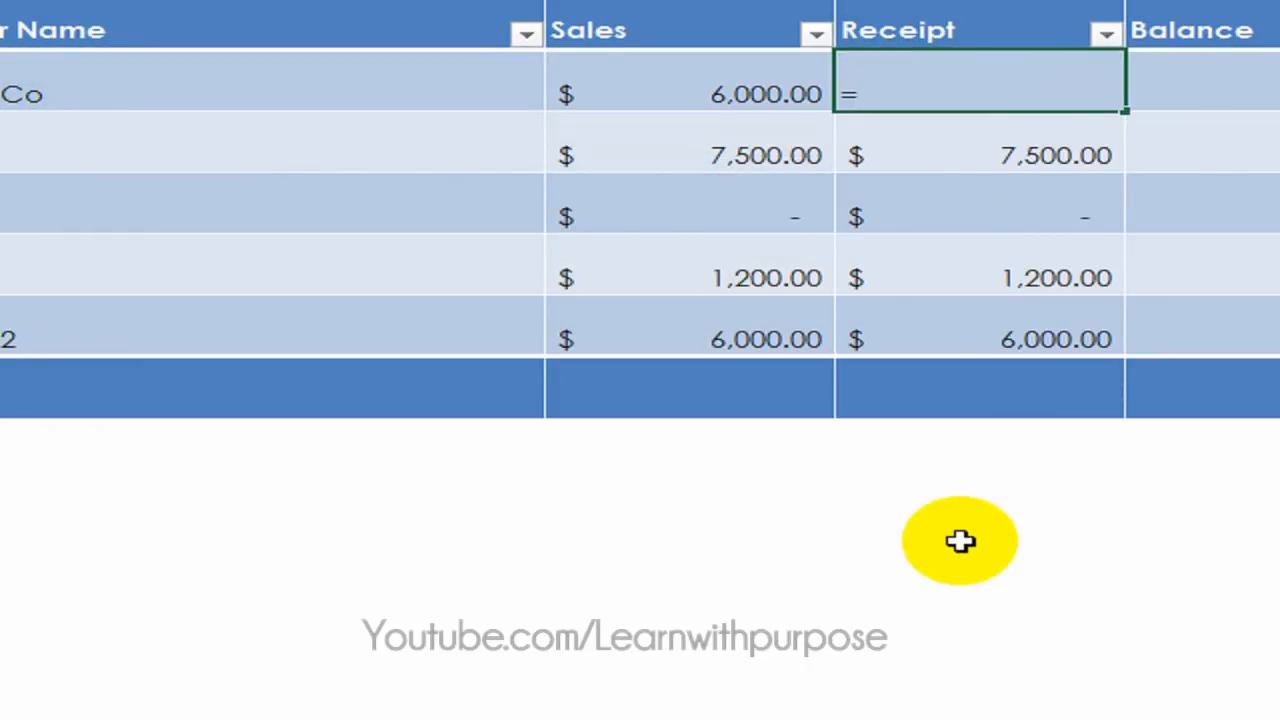
type("sumif")
key("Tab")
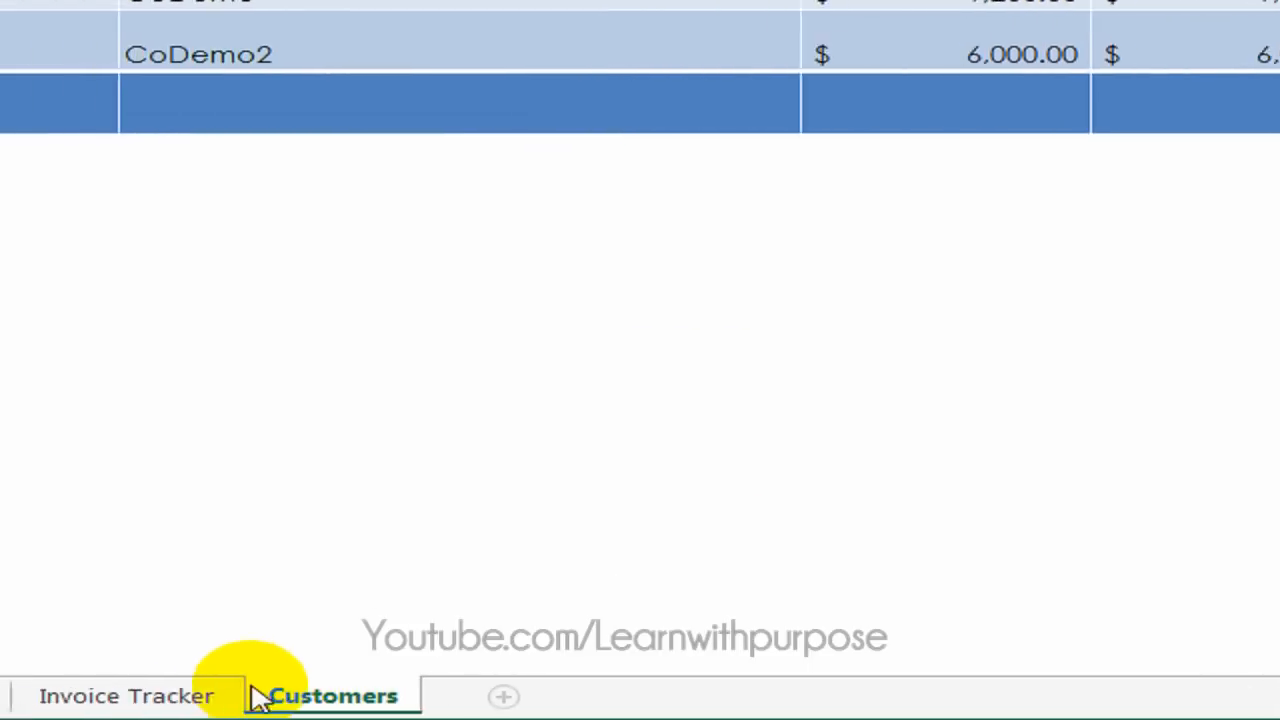
left_click(323, 700)
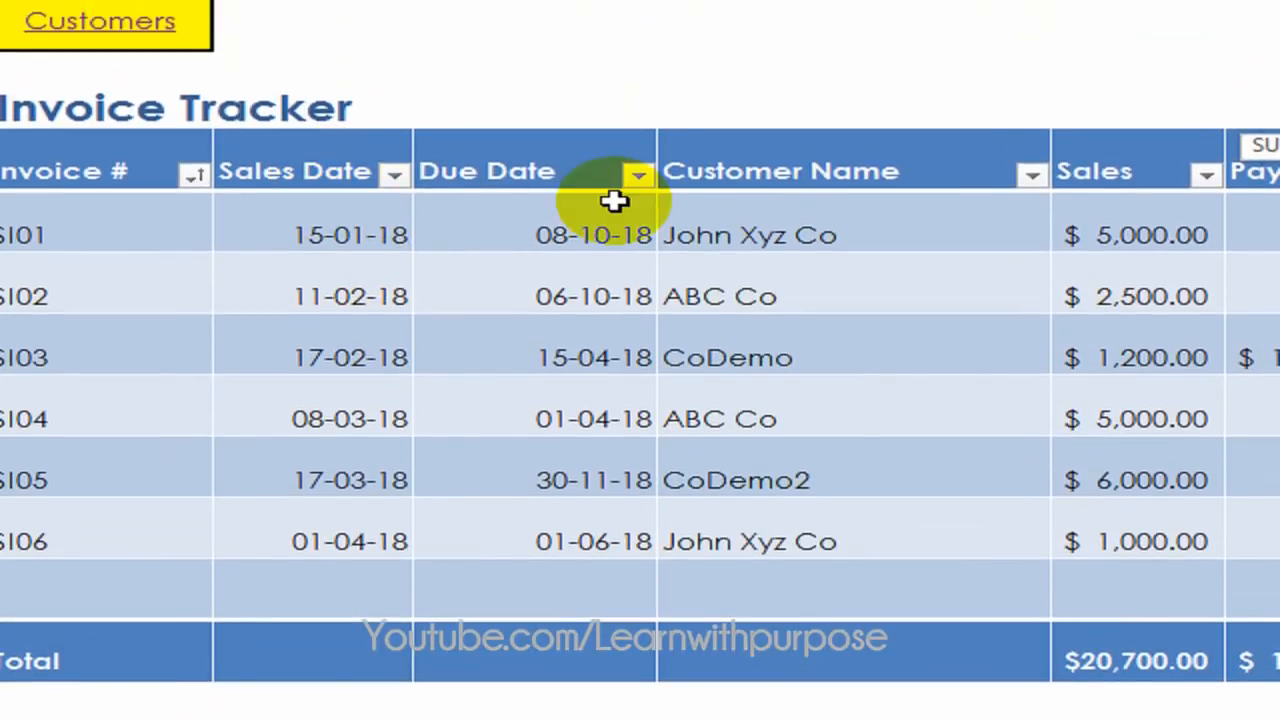
left_click(579, 74)
left_click_drag(571, 159, 1124, 243)
left_click_drag(629, 209, 1279, 629)
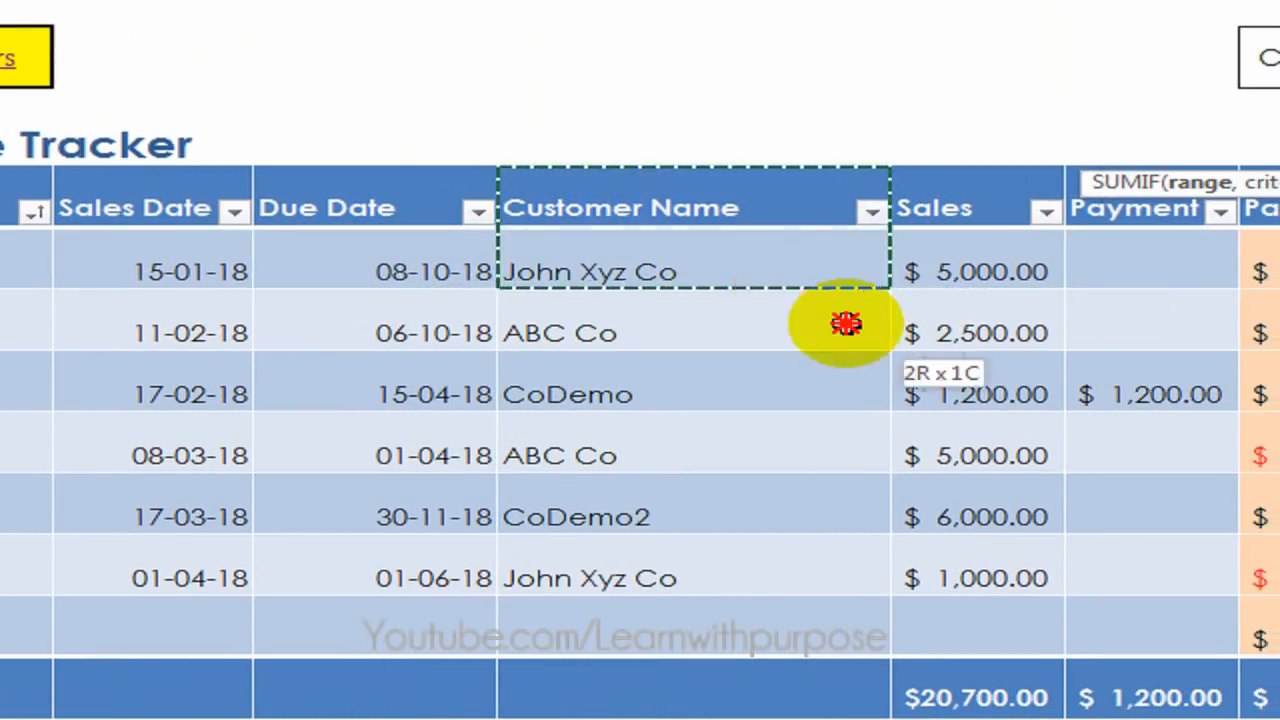
left_click_drag(1066, 567, 983, 563)
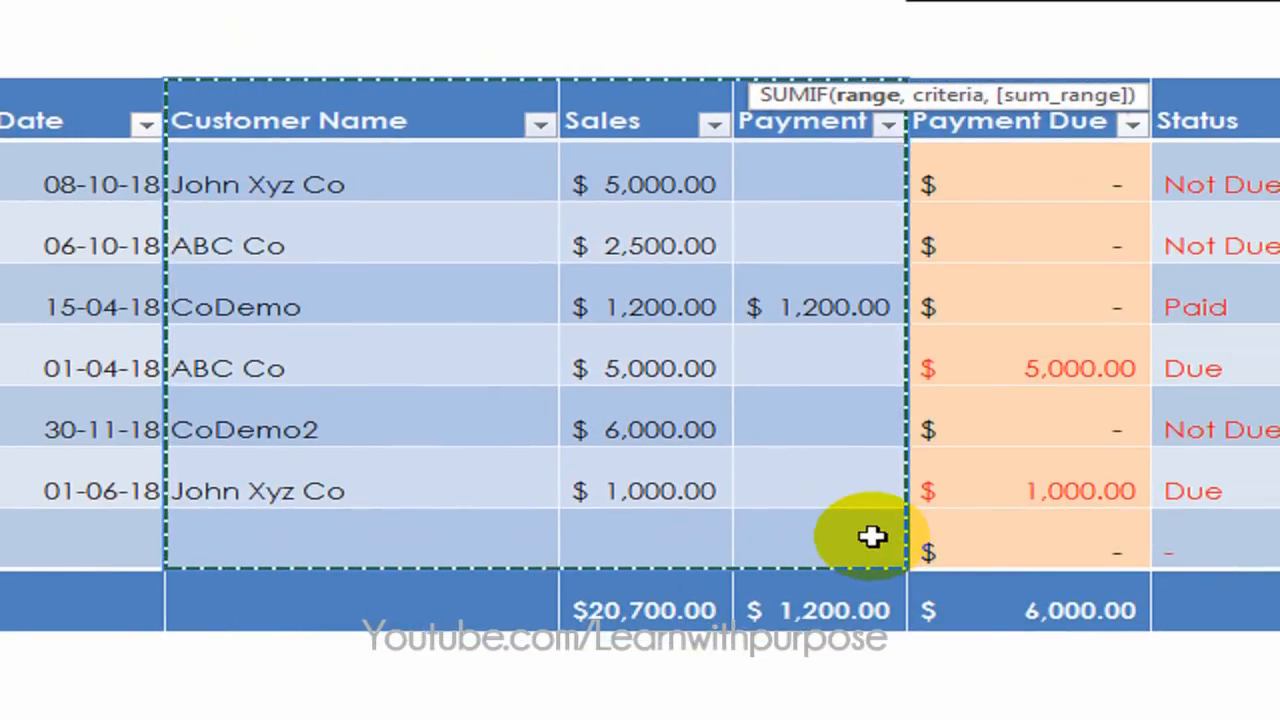
Finish the E3 SUMIF with the row's Customer Name as criteria and the invoice table's Payment column, including its header, as sum range.
type(",")
left_click(340, 690)
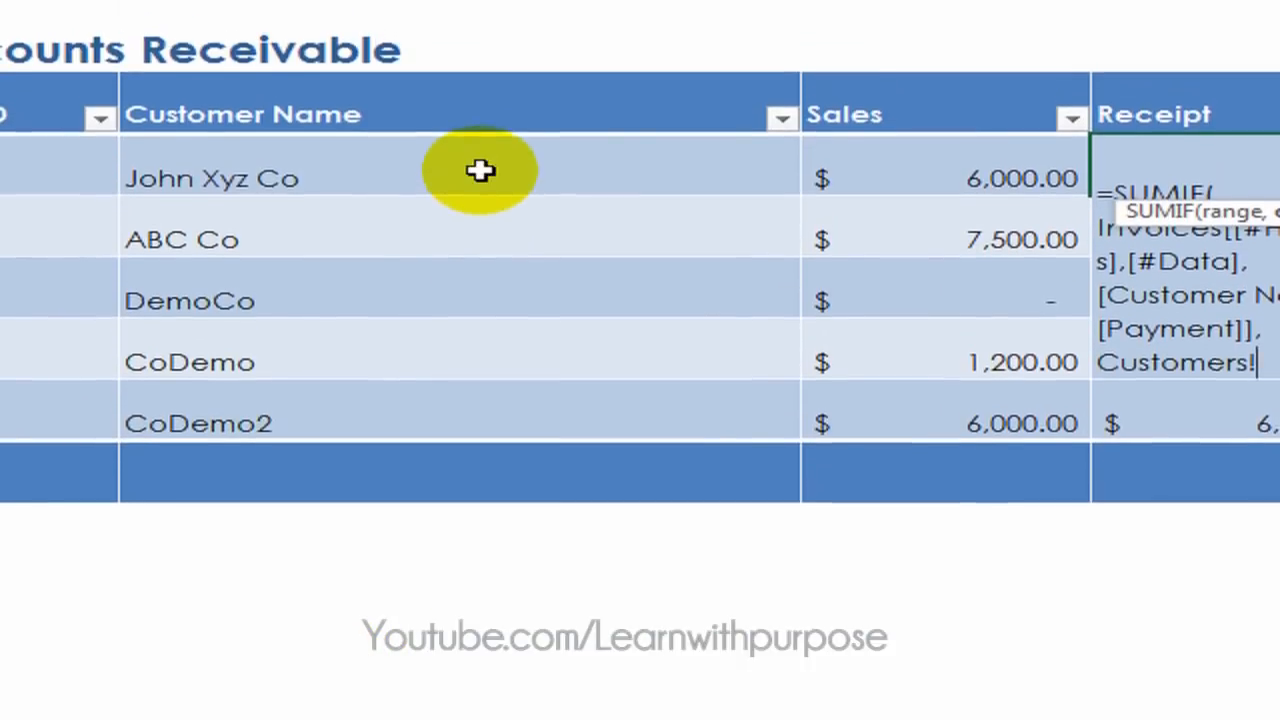
left_click(480, 178)
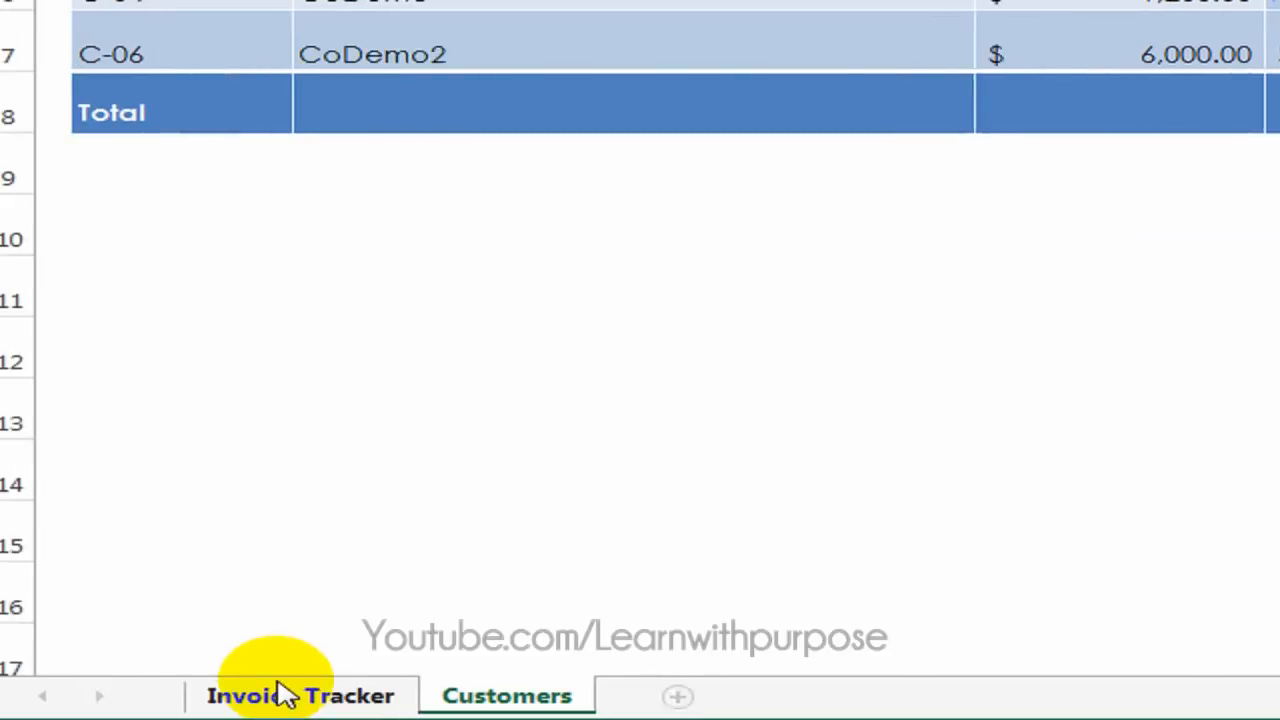
left_click(328, 697)
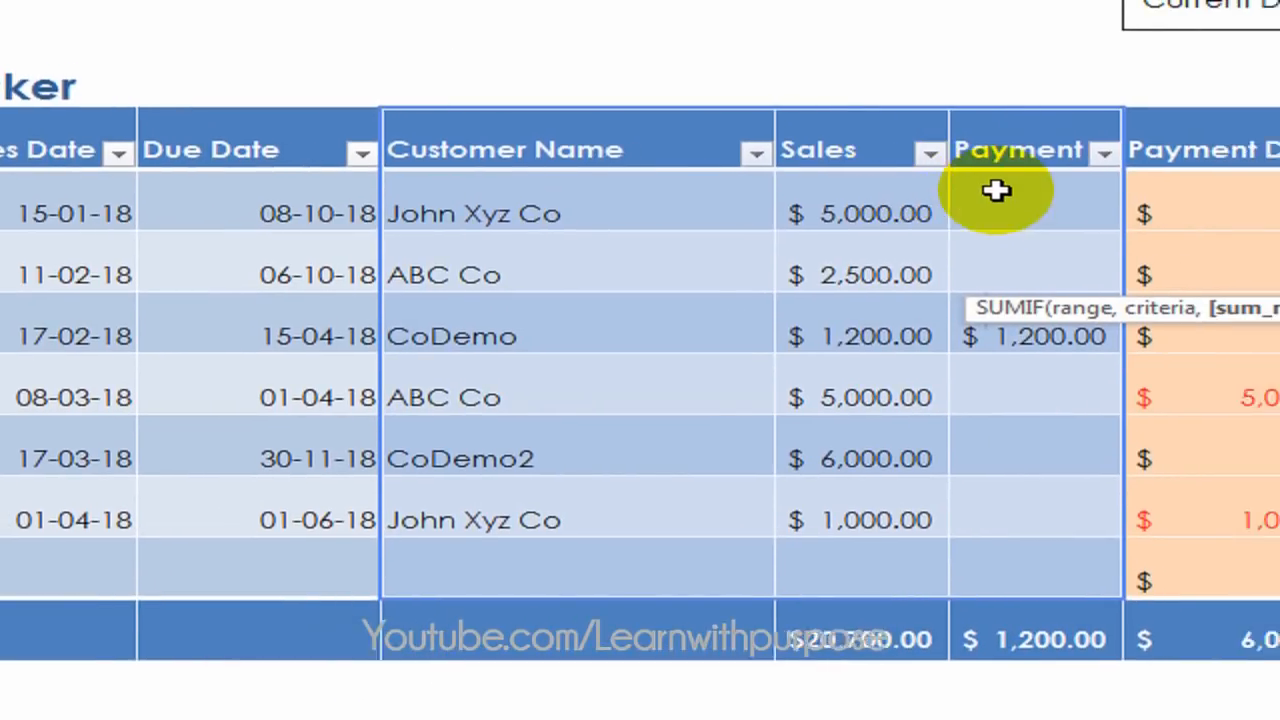
left_click_drag(974, 203, 978, 570)
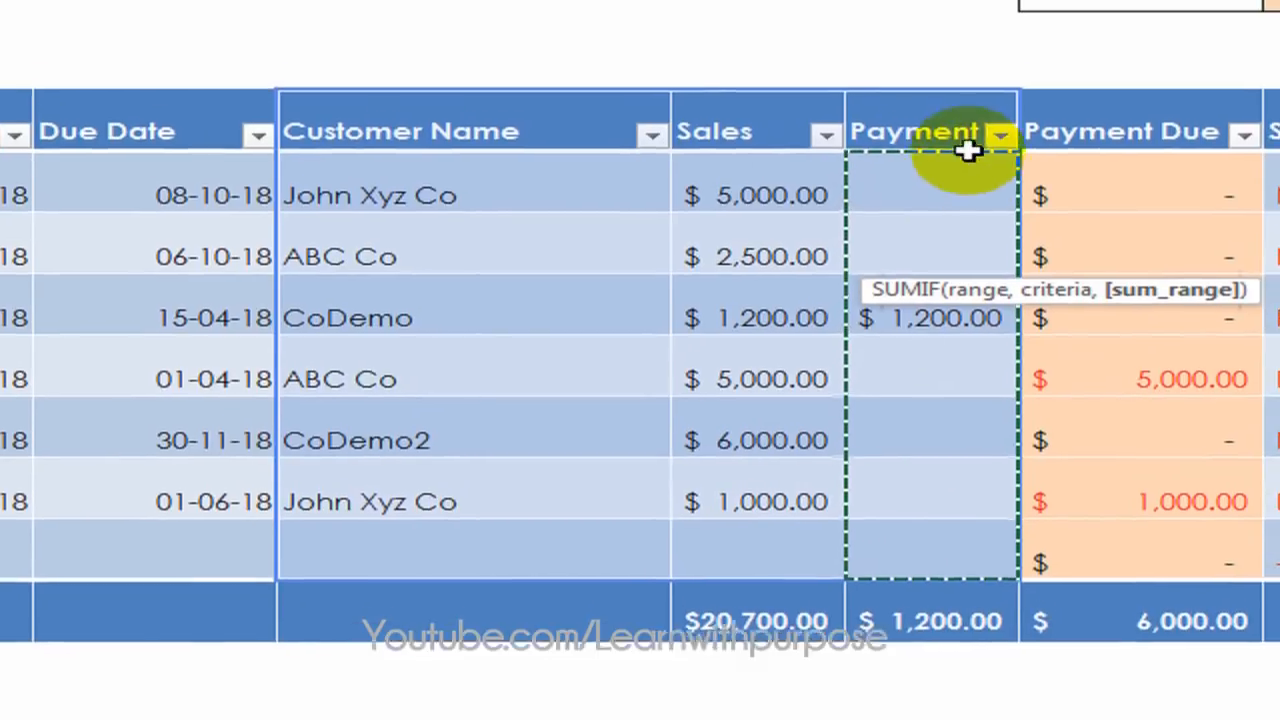
mouse_move(963, 149)
left_mouse_down()
mouse_move(988, 540)
mouse_move(960, 547)
left_mouse_up()
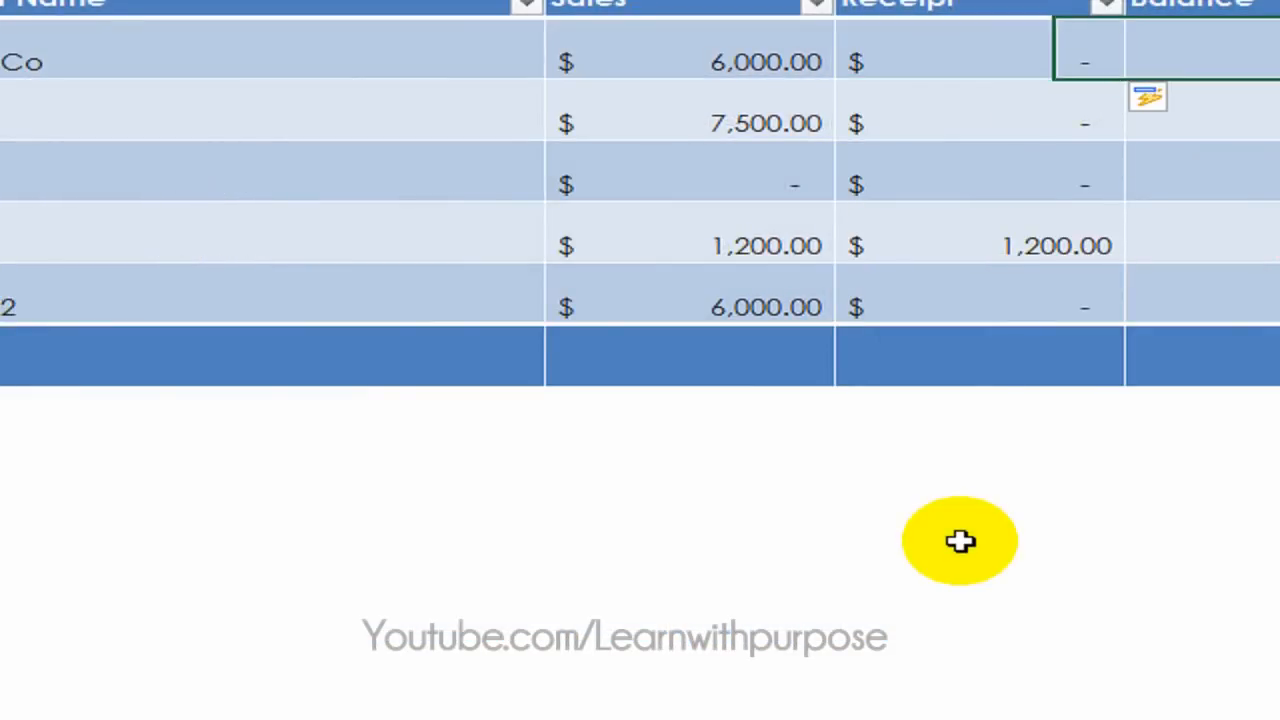
Review the Receipt amounts against the Sales amounts, ending on the CoDemo customer's row.
key("Down")
key("Down")
key("Down")
key("Left")
key("Left")
key("Left")
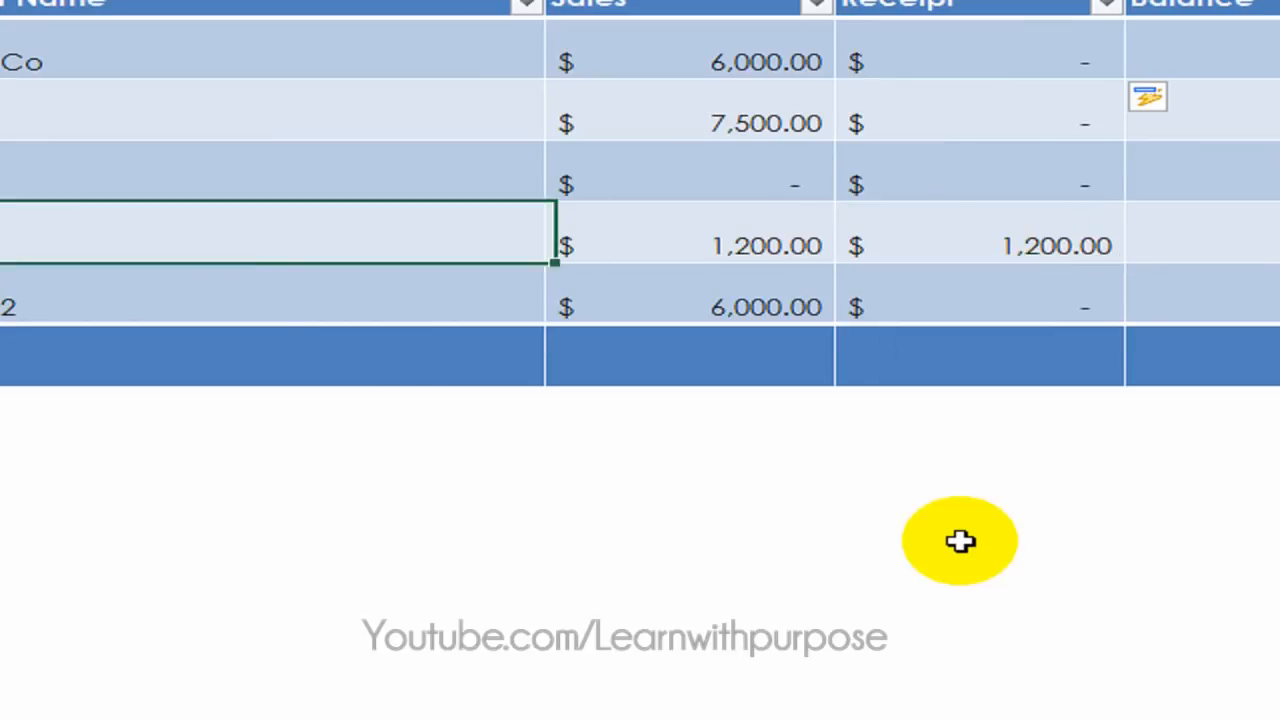
Fill the Balance column of the Accounts Receivable table with a formula subtracting Receipt from Sales, entered in F3.
key("Right")
key("Right")
key("Left")
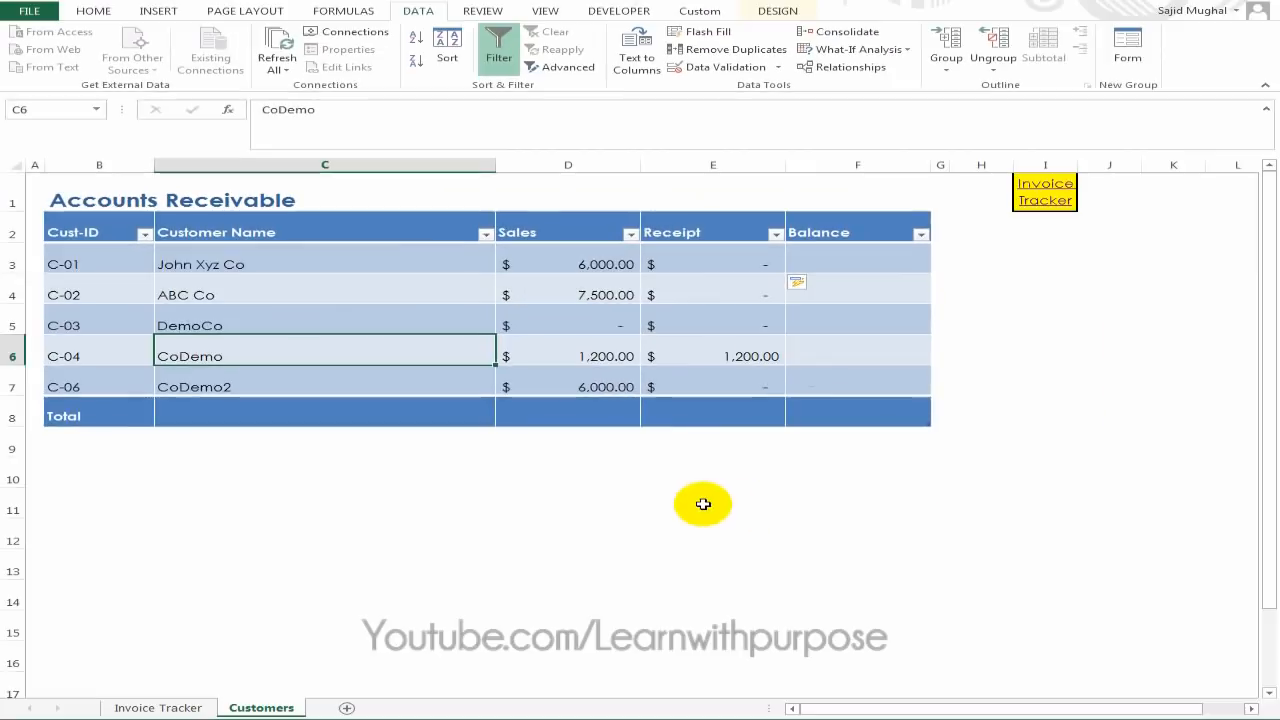
left_click(773, 355)
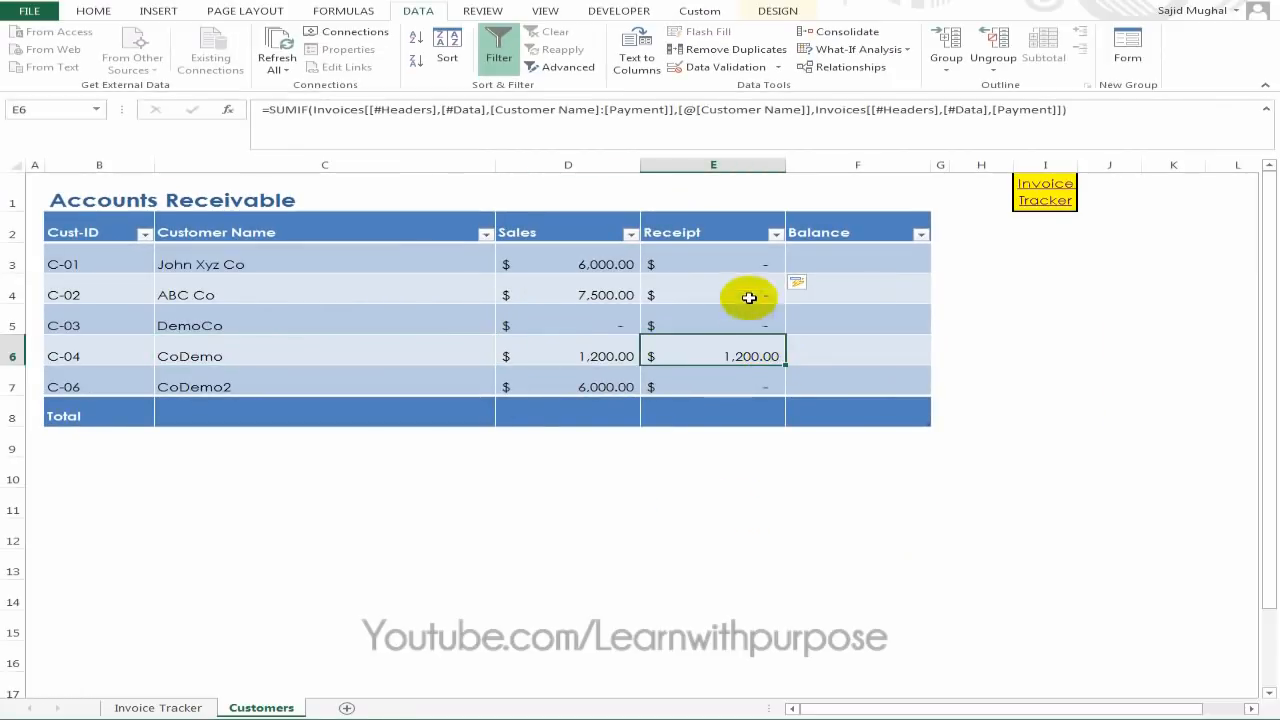
left_click(734, 262)
left_click(843, 265)
type("=")
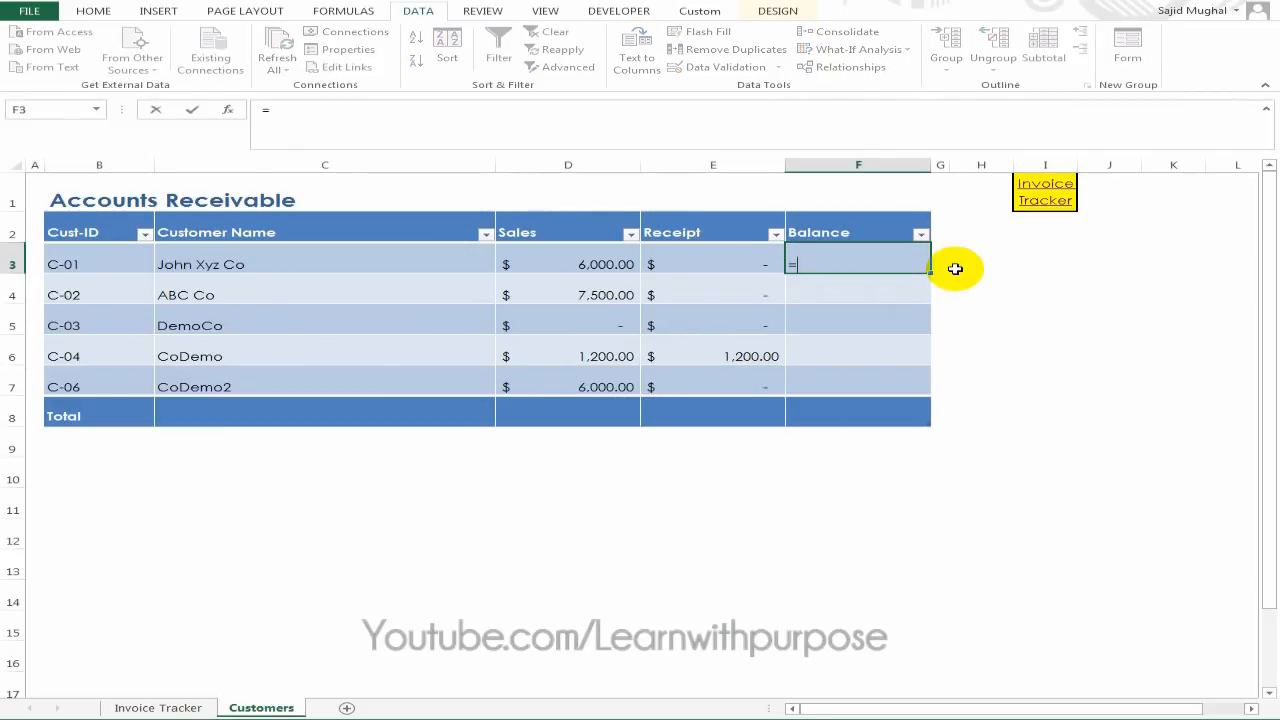
key("Left")
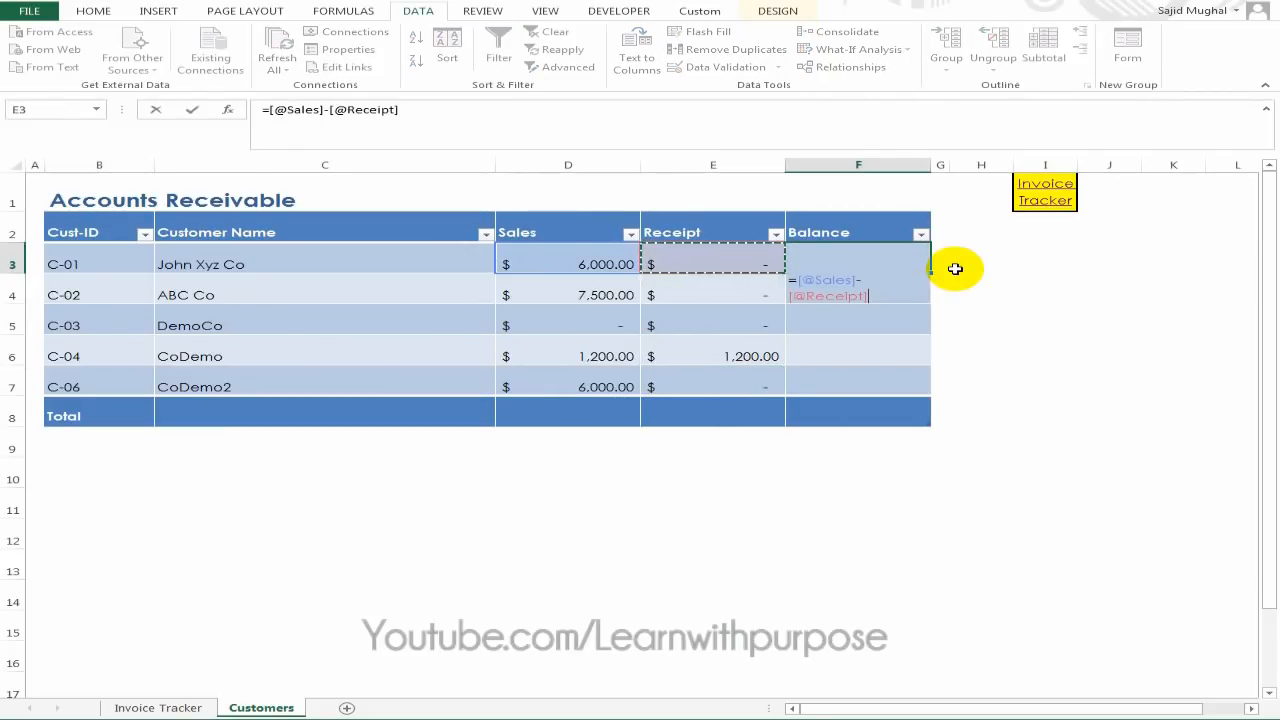
key("Return")
Add an automatic sum of the Balance column to the Total row in F8.
key("Down")
key("Down")
key("Down")
key("Down")
key("Down")
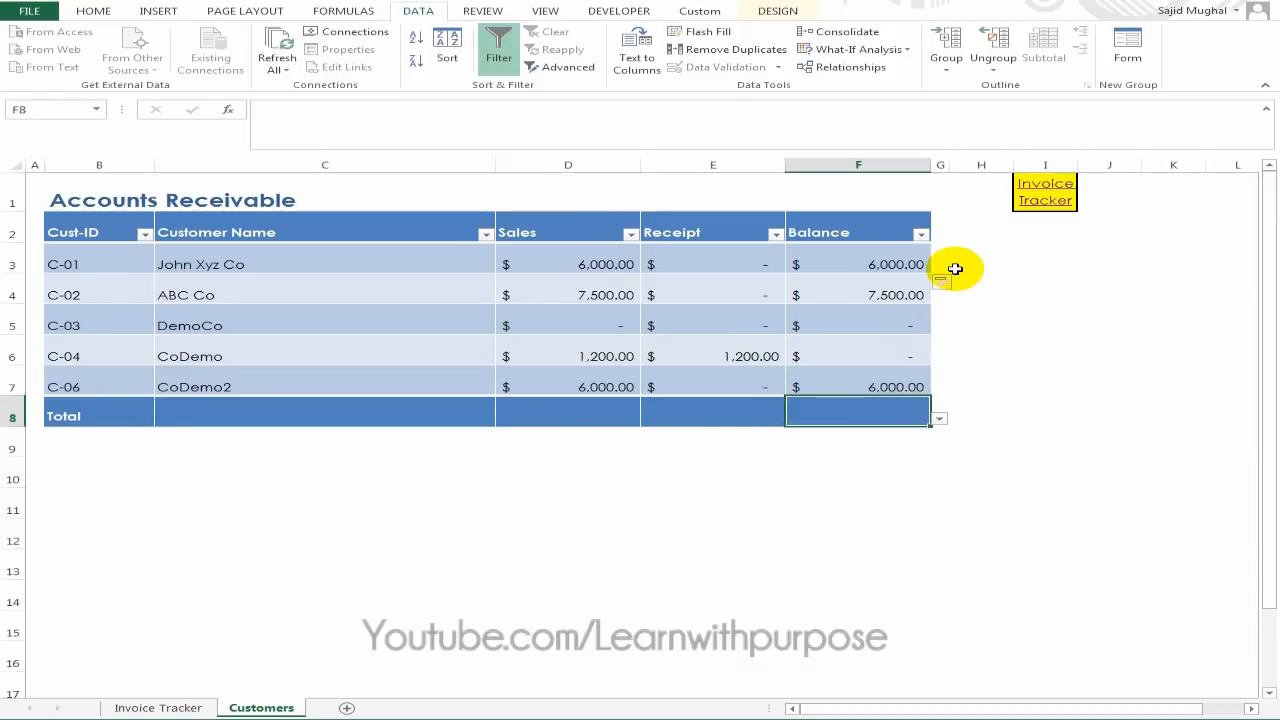
key("alt+=")
key("Return")
key("Up")
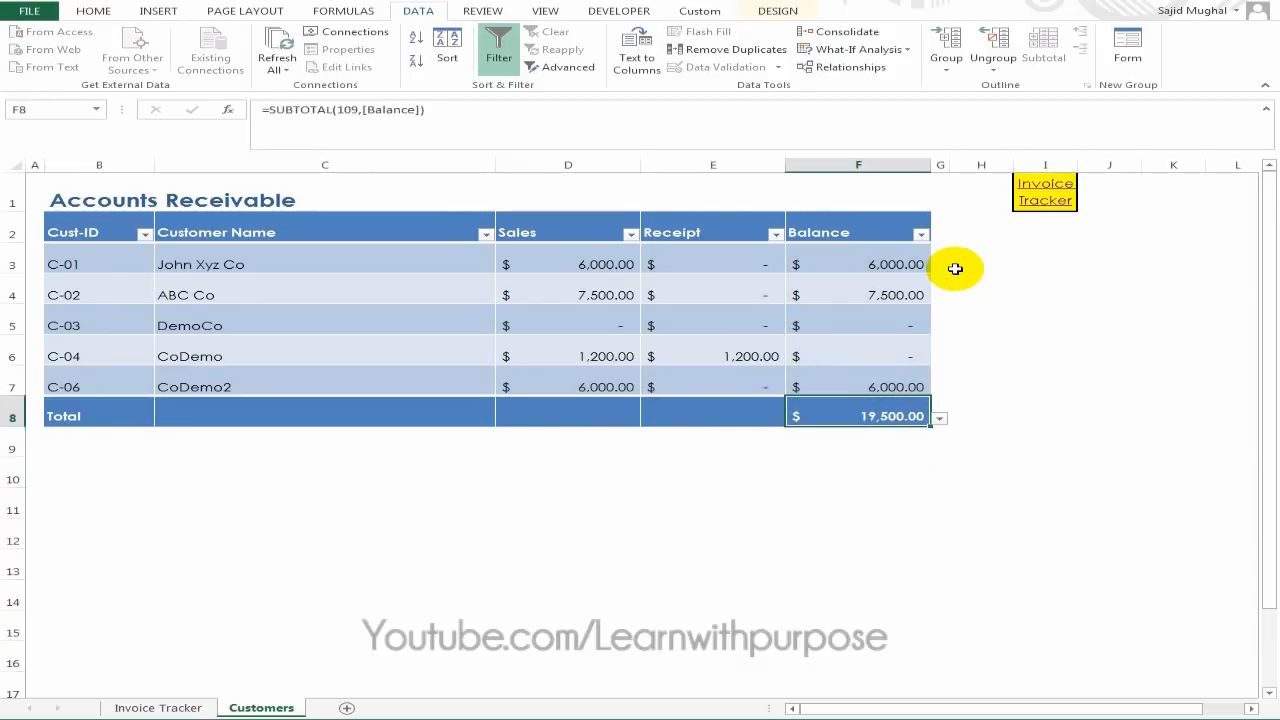
Examine the Balance total, the individual customer balances and the Receipt formula in ABC Co's row.
key("Left")
key("Left")
key("Right")
key("Right")
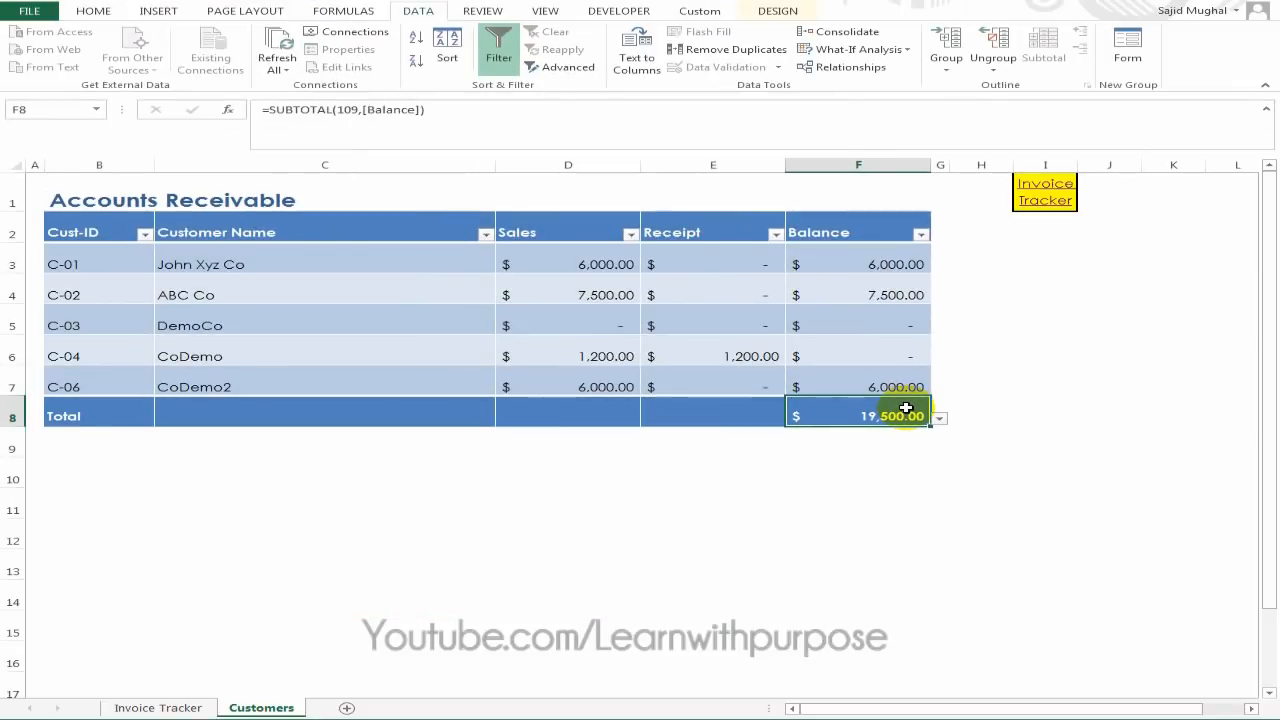
left_click(878, 268)
left_click(880, 350)
left_click(840, 264)
left_click(703, 292)
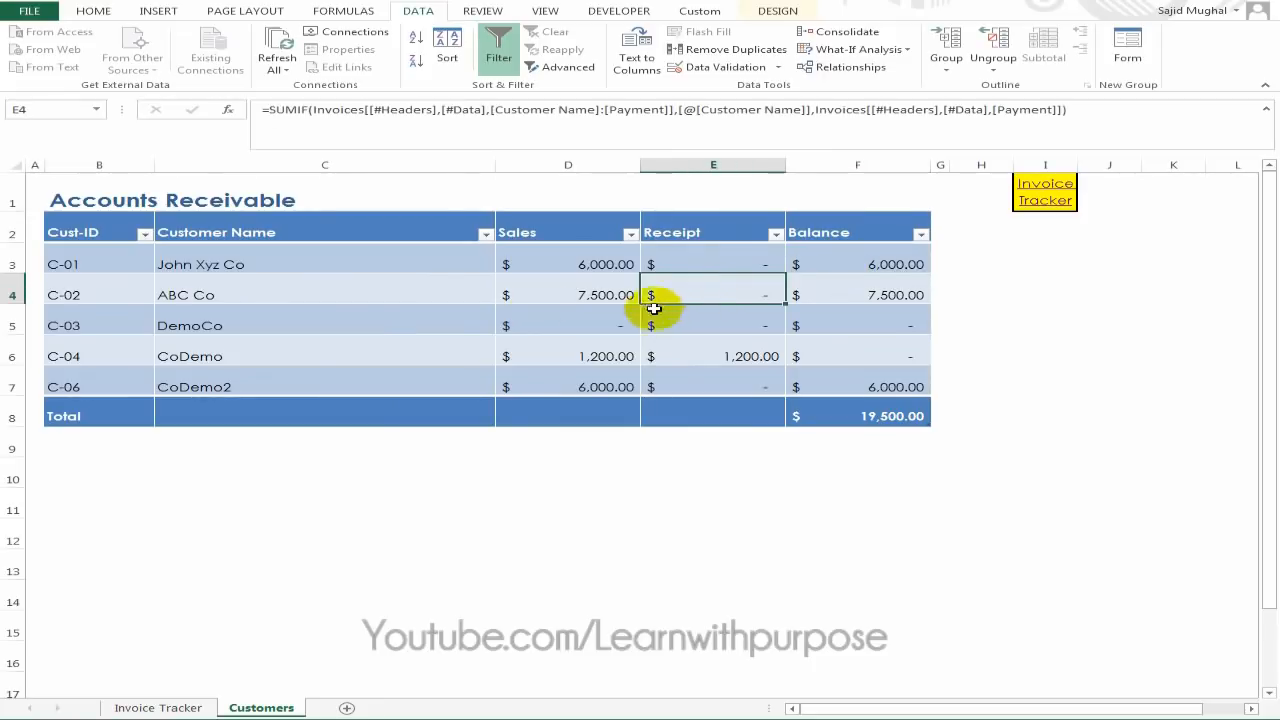
Record a payment of 2500 for ABC Co's invoice SI02 on the Invoice Tracker sheet.
left_click(175, 705)
left_click(700, 355)
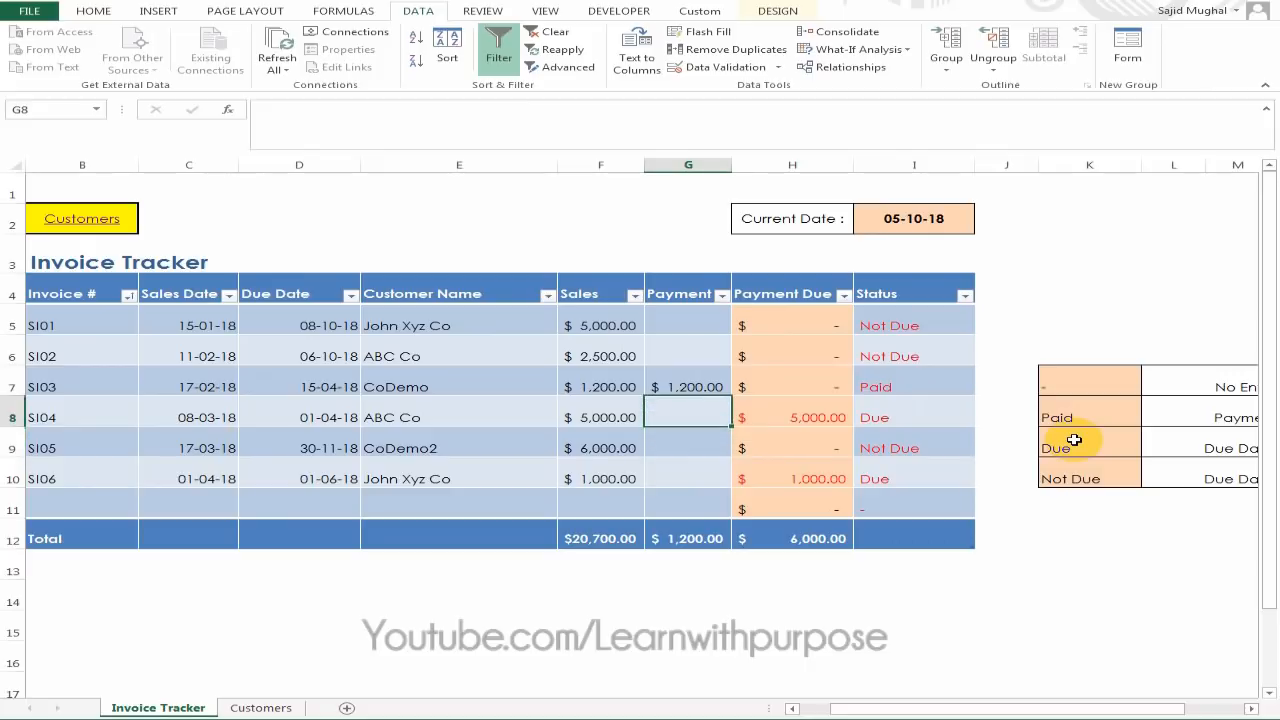
type("2500")
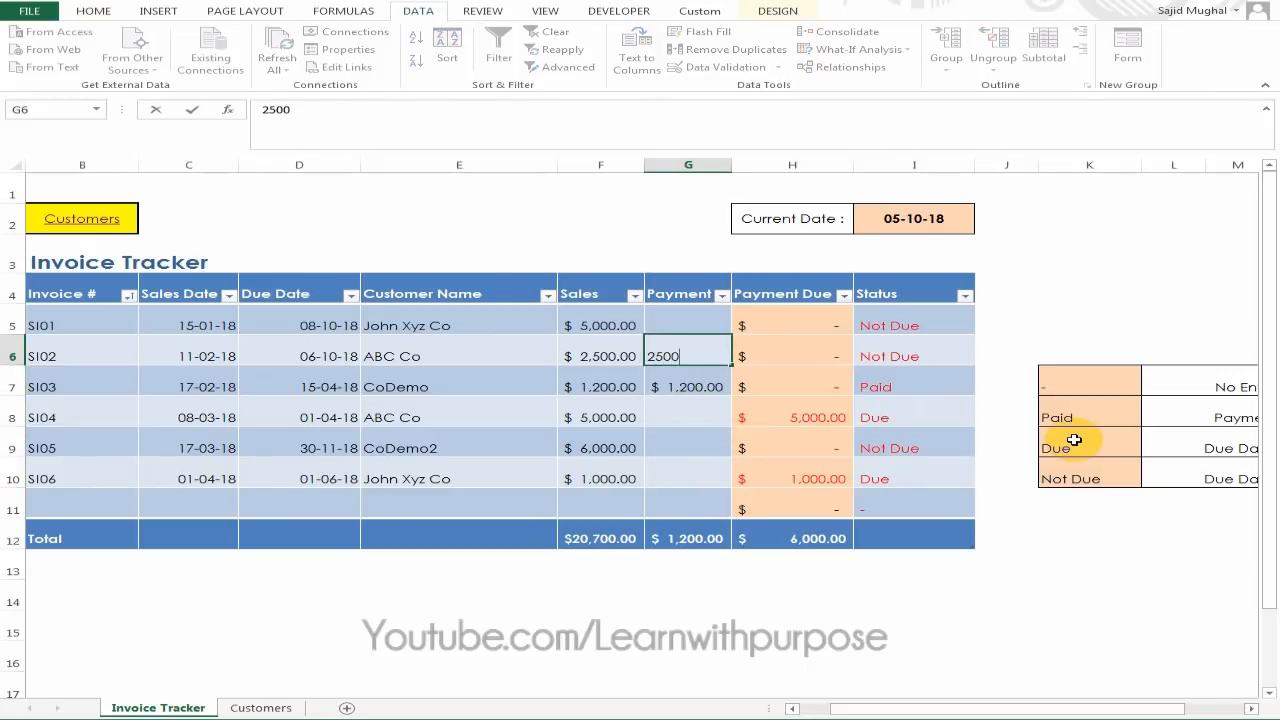
key("Return")
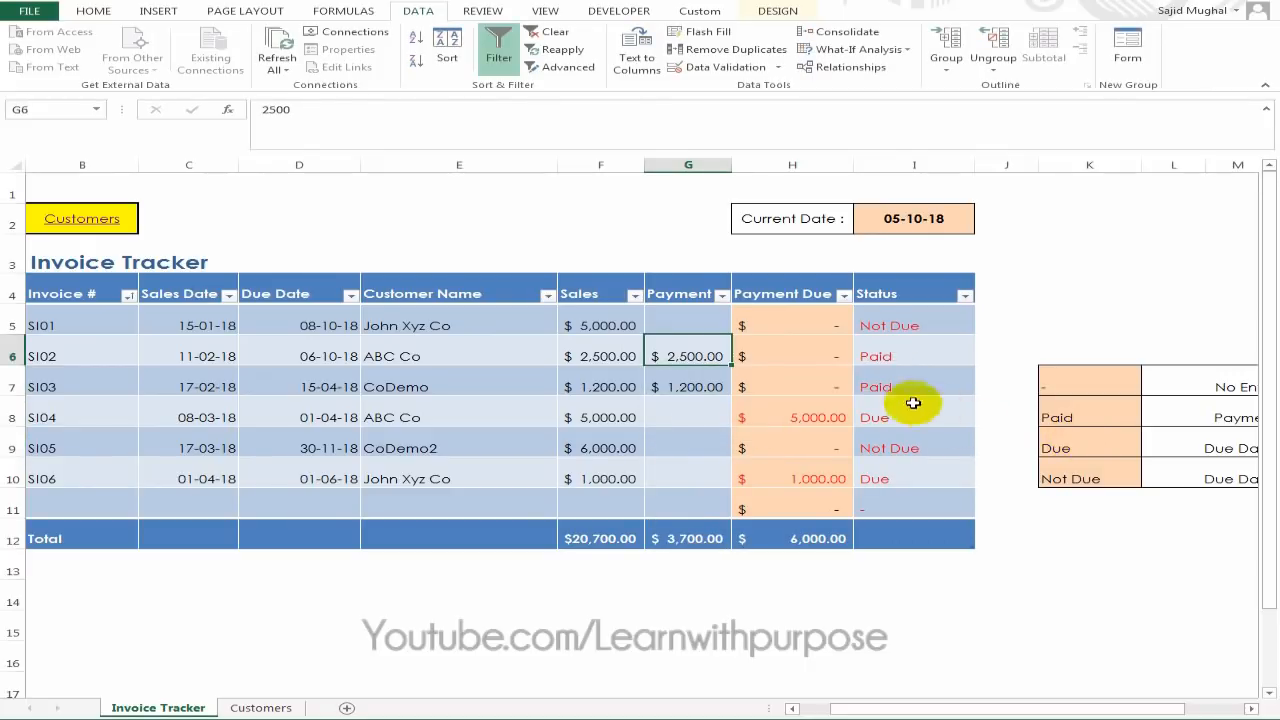
Check ABC Co's Receipt and Balance on the Customers sheet against the Payment Due total on the Invoice Tracker sheet.
left_click(107, 228)
left_click(749, 295)
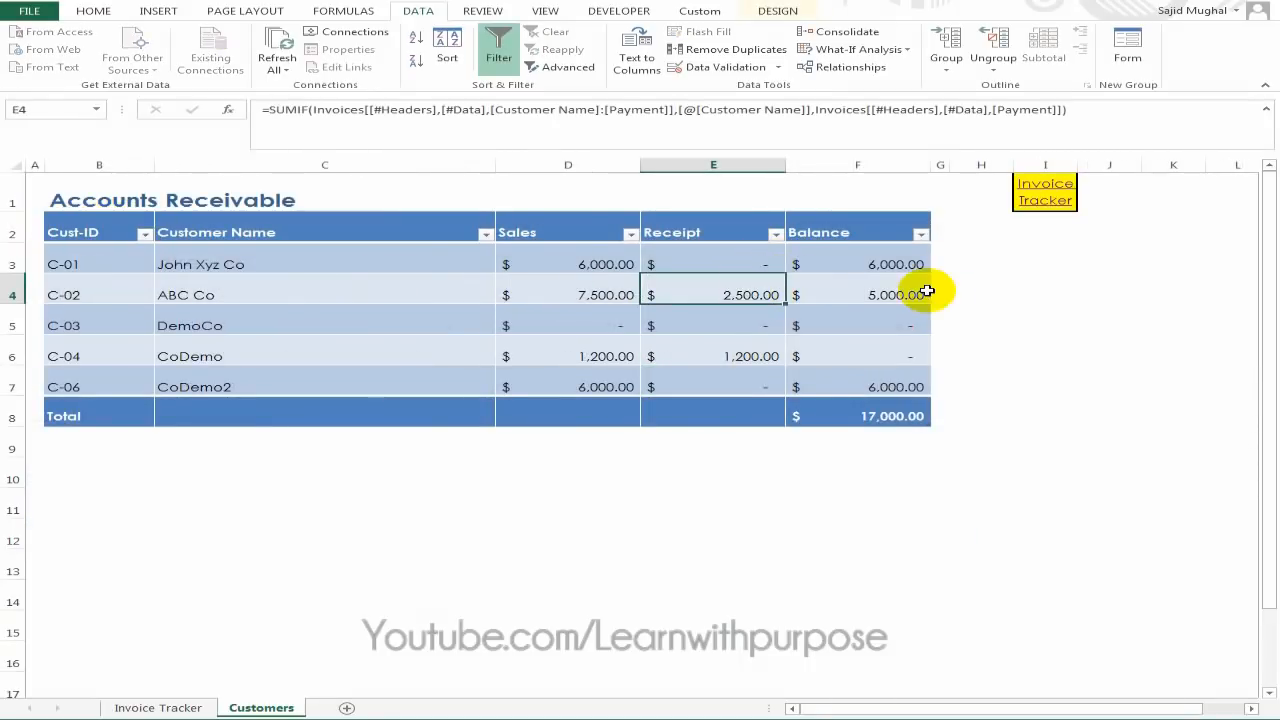
left_click(896, 291)
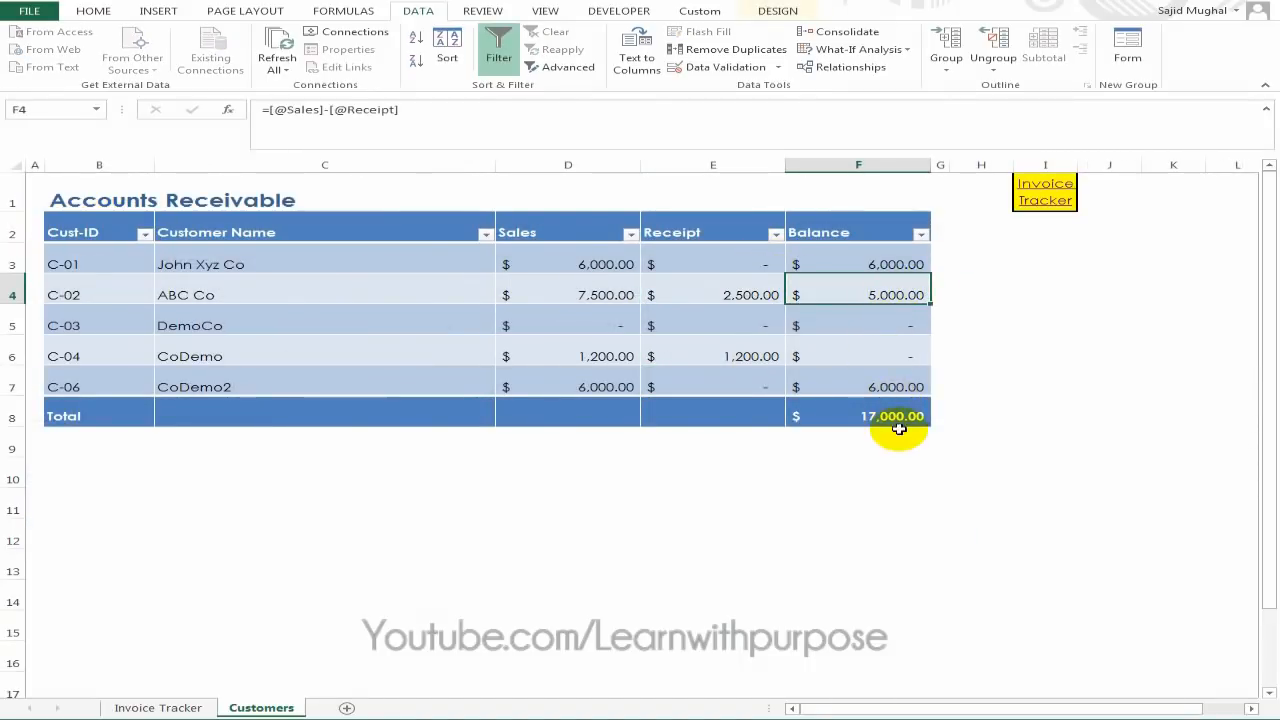
key("ctrl+a")
key("ctrl+a")
left_click(873, 468)
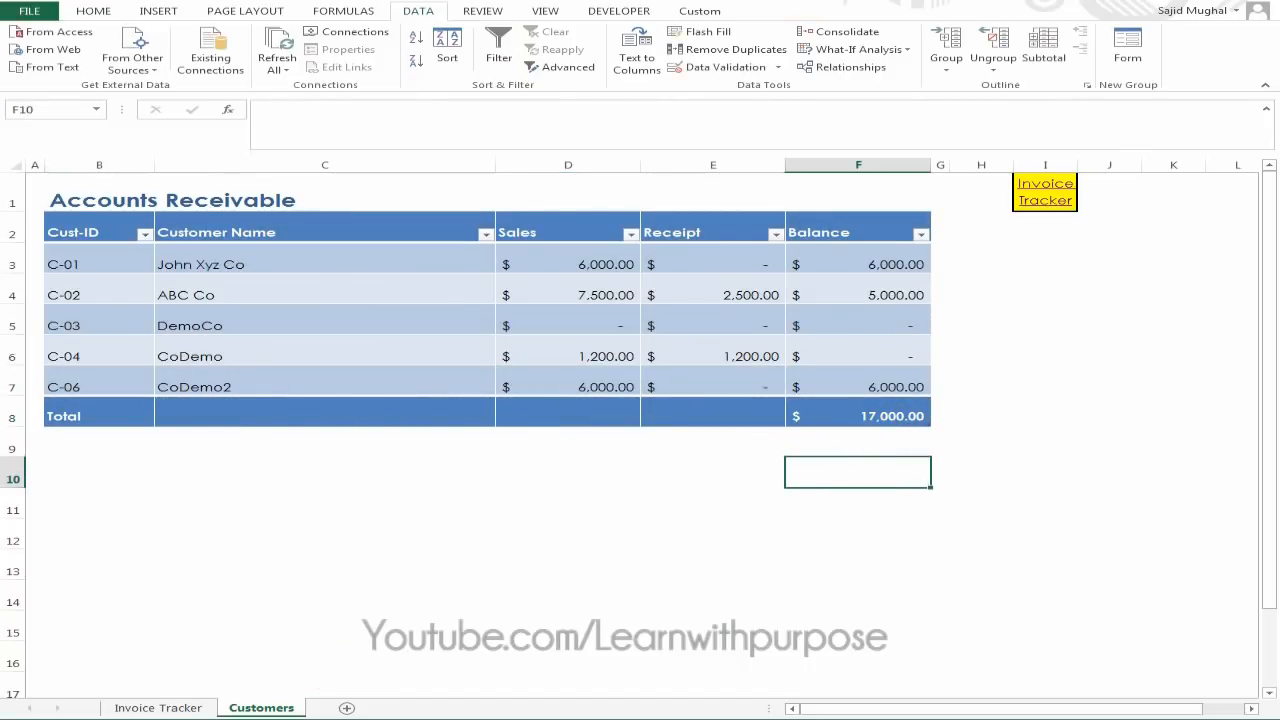
left_click(158, 708)
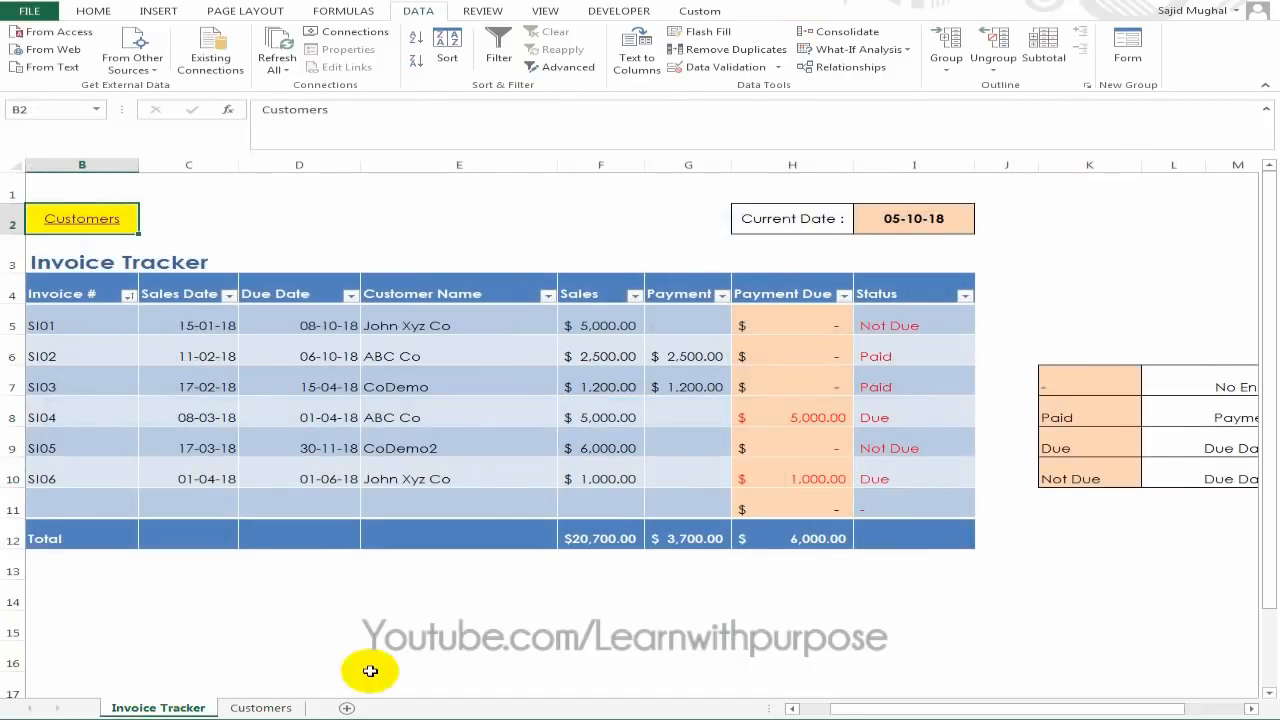
left_click(815, 547)
left_click(815, 595)
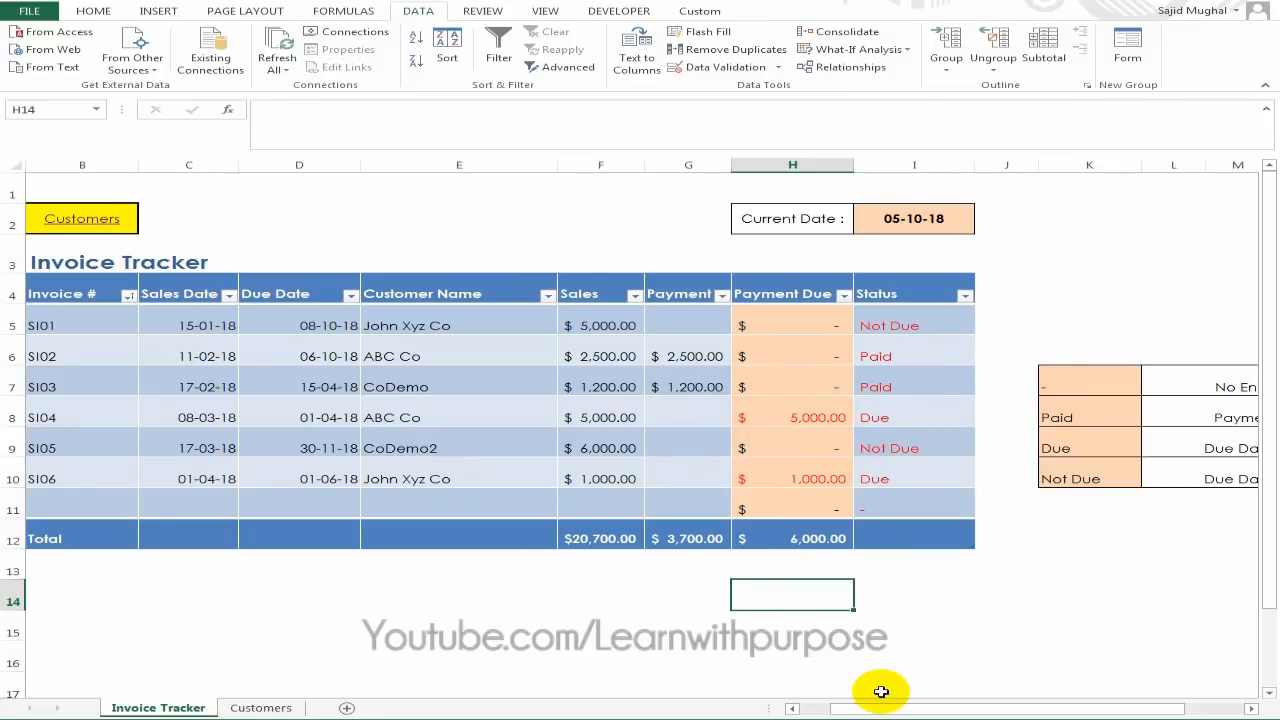
Set up a conditional formatting rule for column I that formats only cells whose value is equal to Paid.
left_click(918, 322)
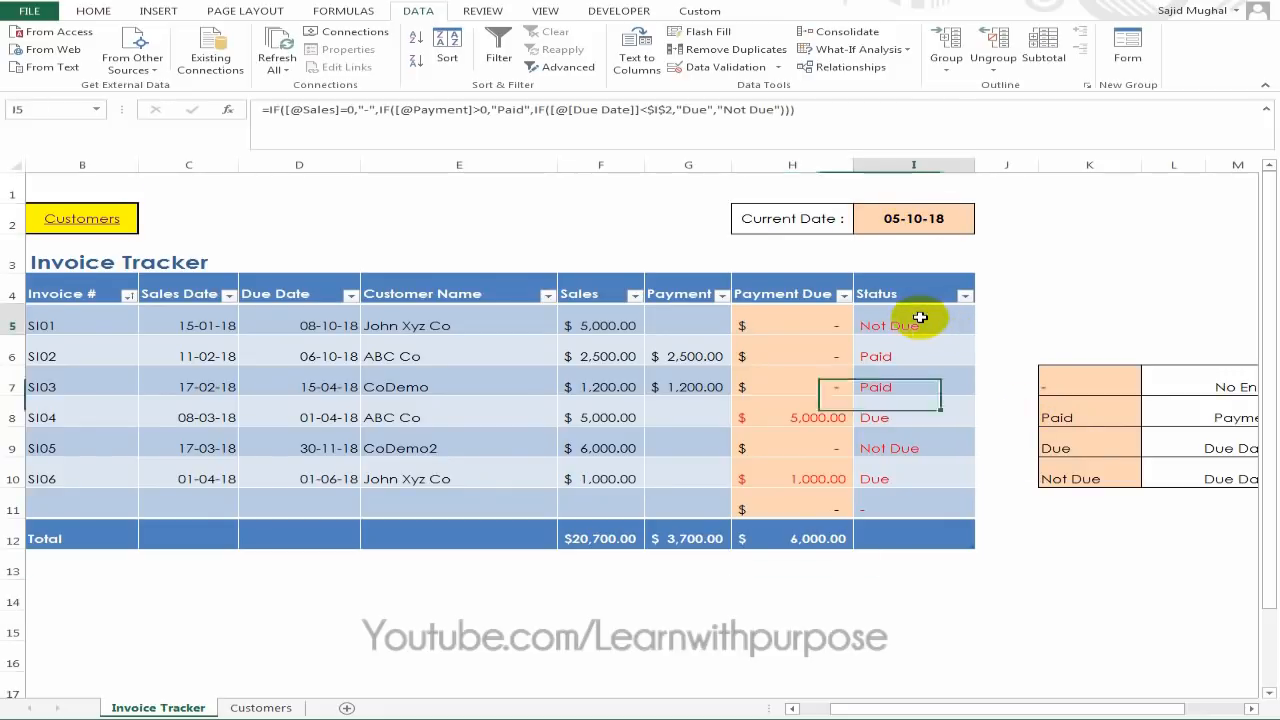
left_click(896, 162)
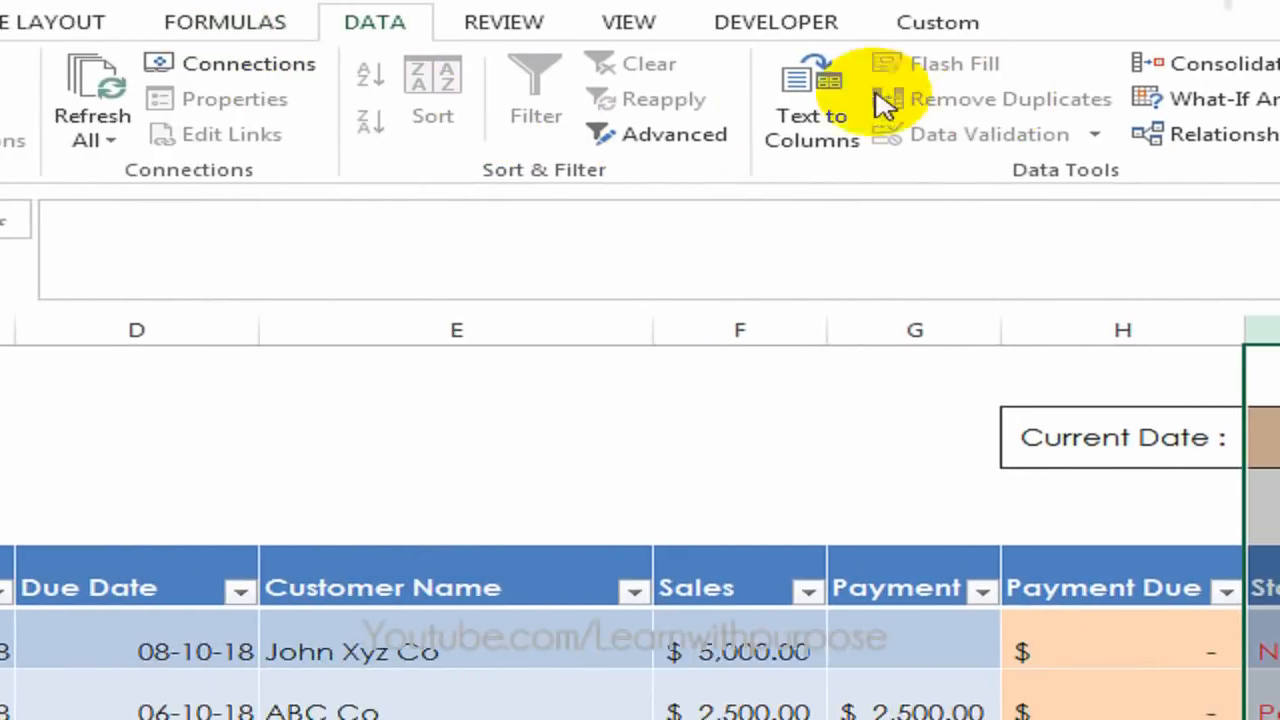
left_click(150, 22)
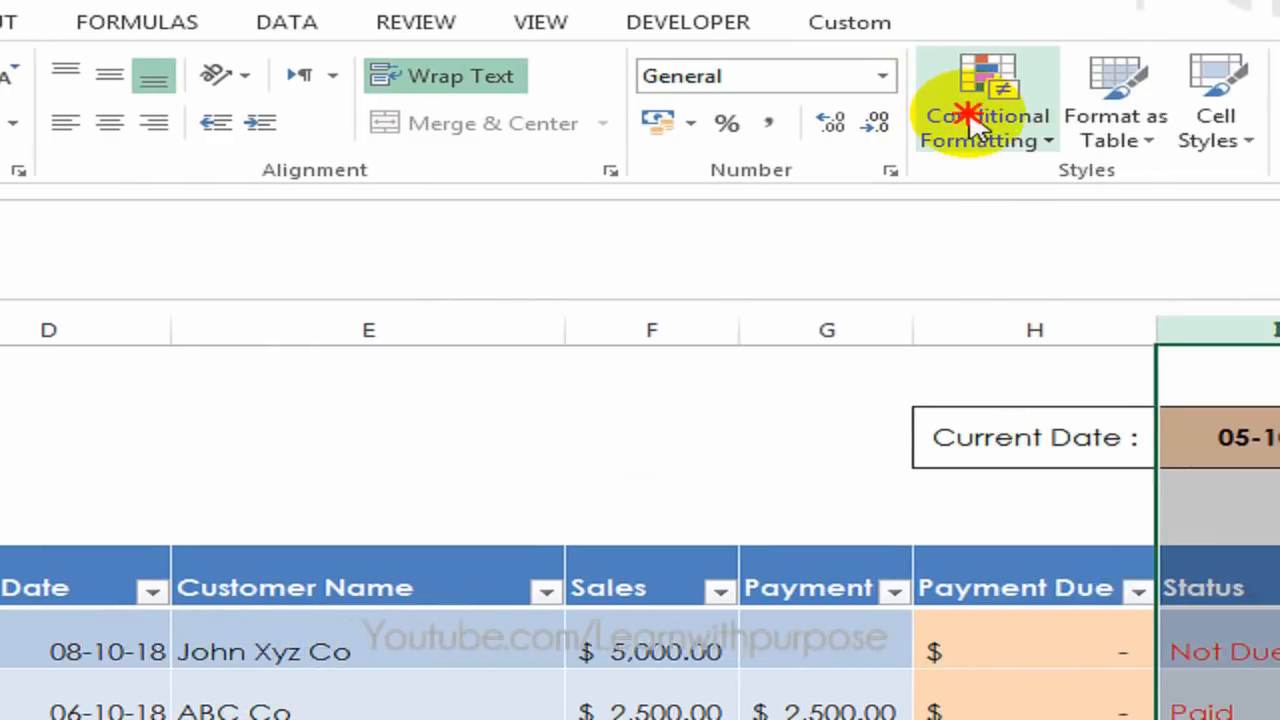
left_click(976, 124)
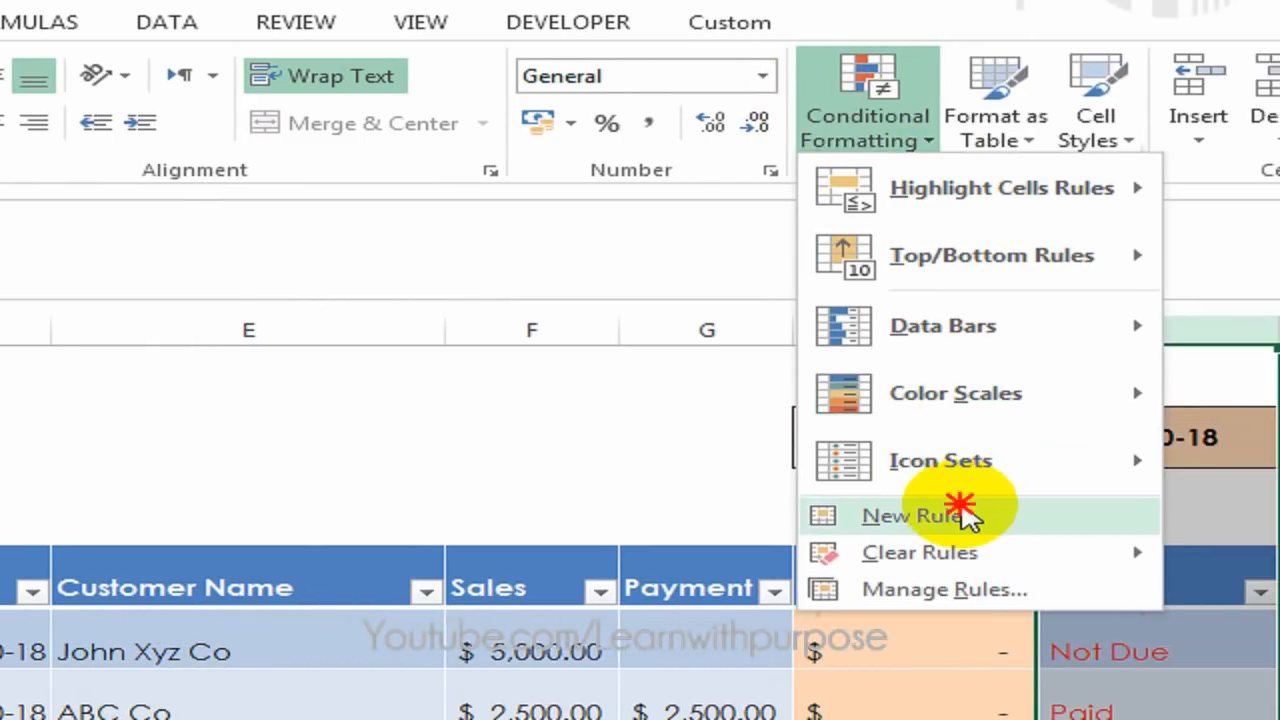
left_click(1075, 515)
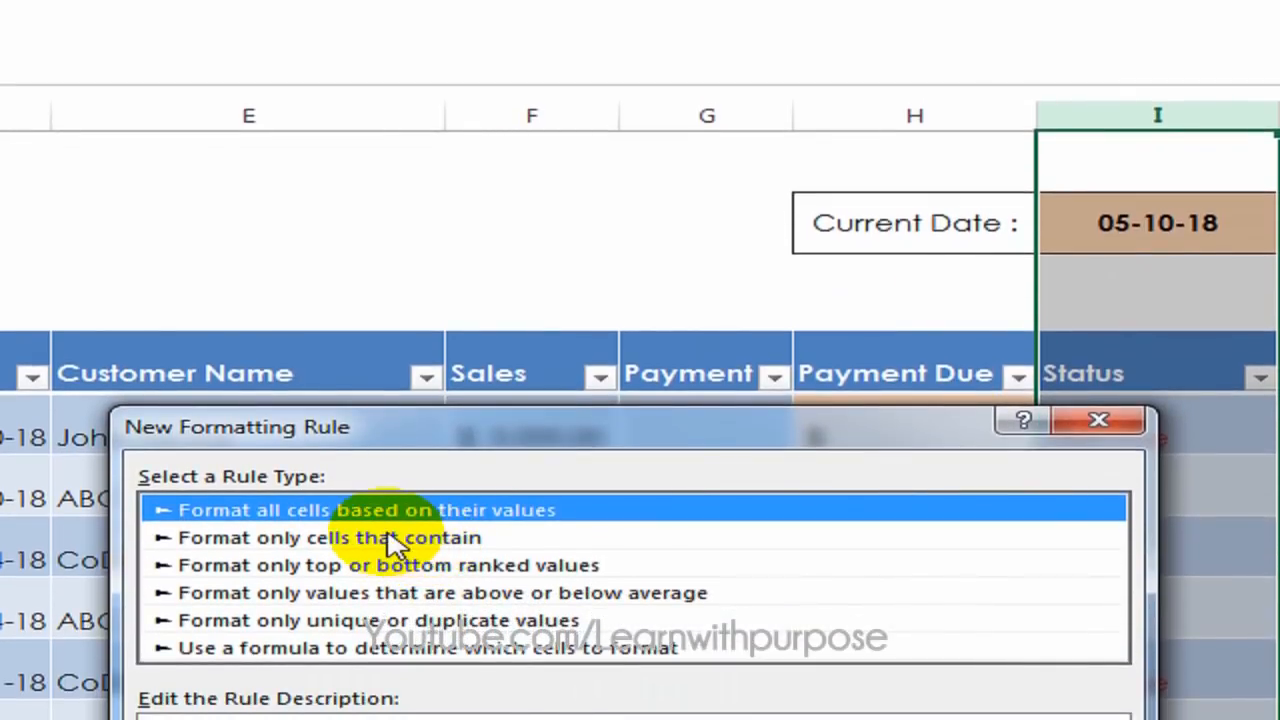
left_click(395, 676)
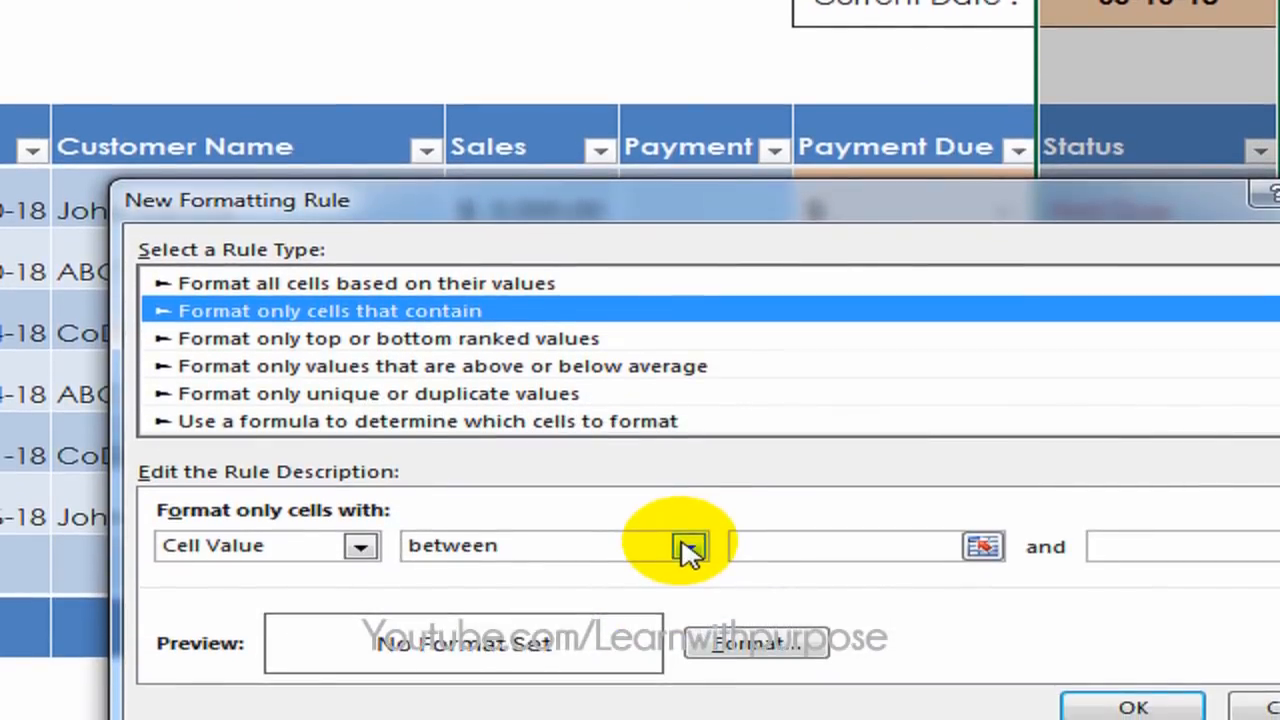
left_click(686, 546)
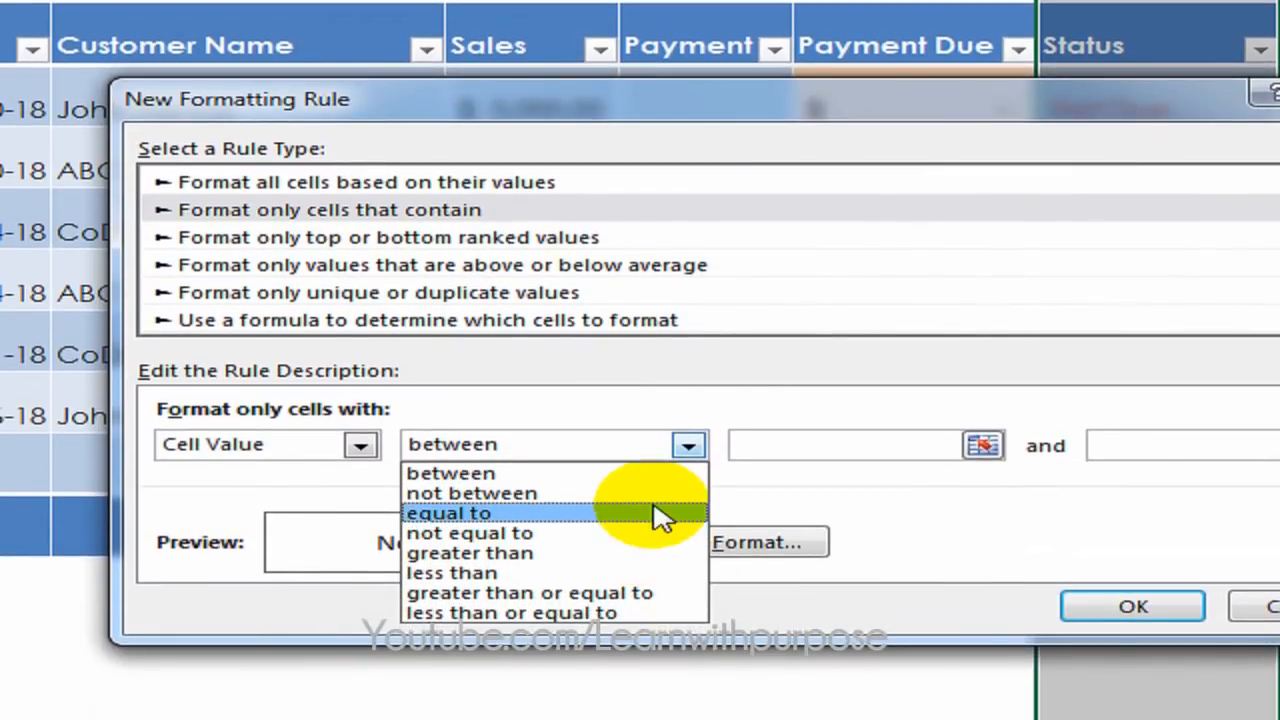
left_click(662, 517)
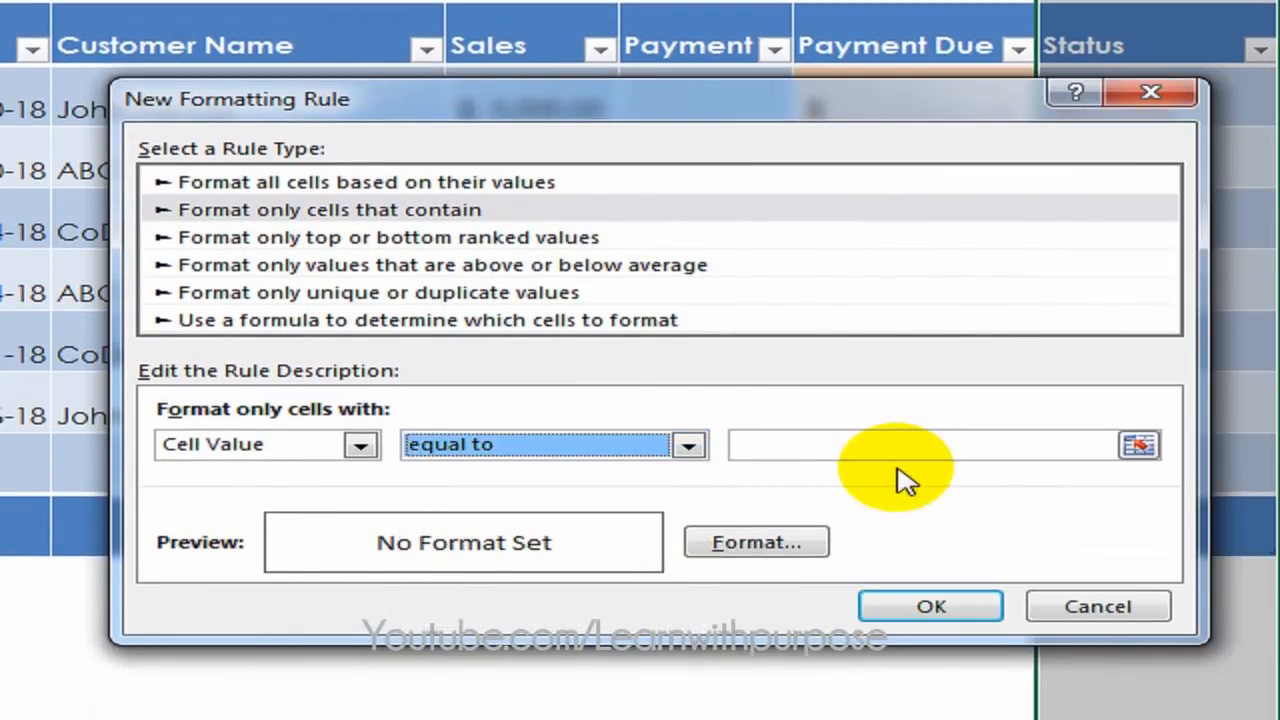
left_click(888, 437)
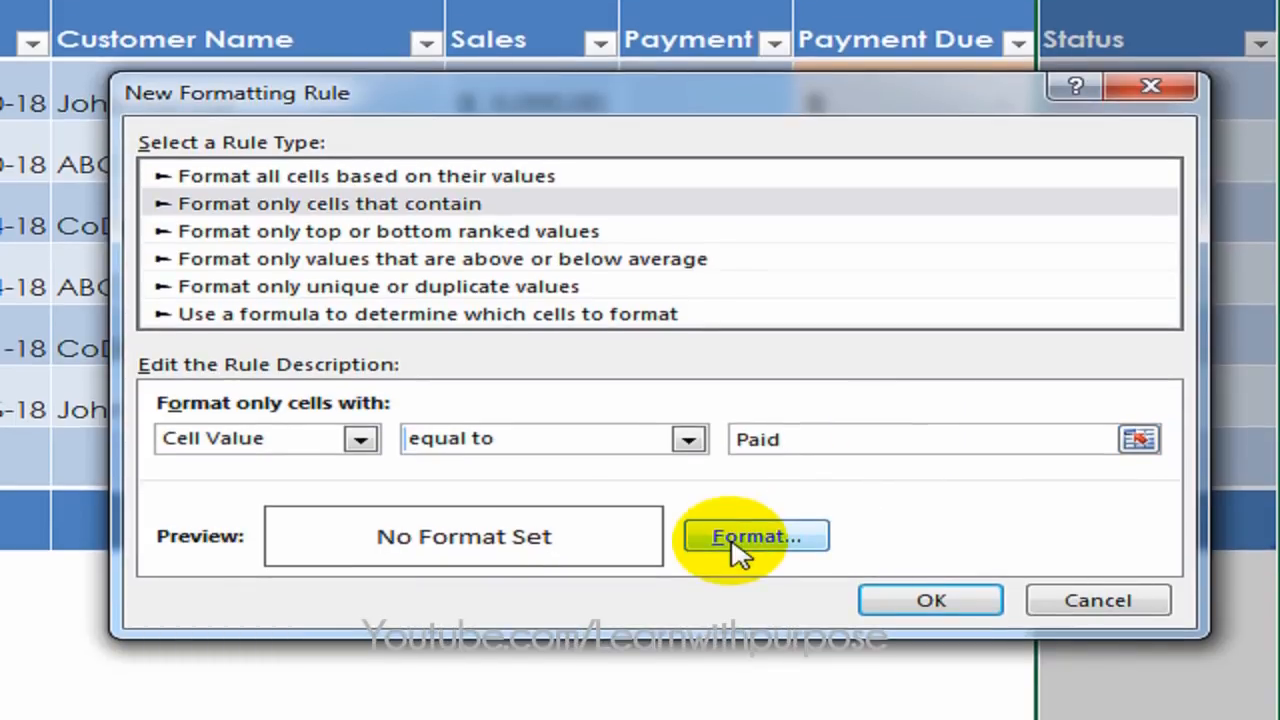
Give the Paid rule a black font colour, apply it and inspect the Status cells.
left_click(733, 545)
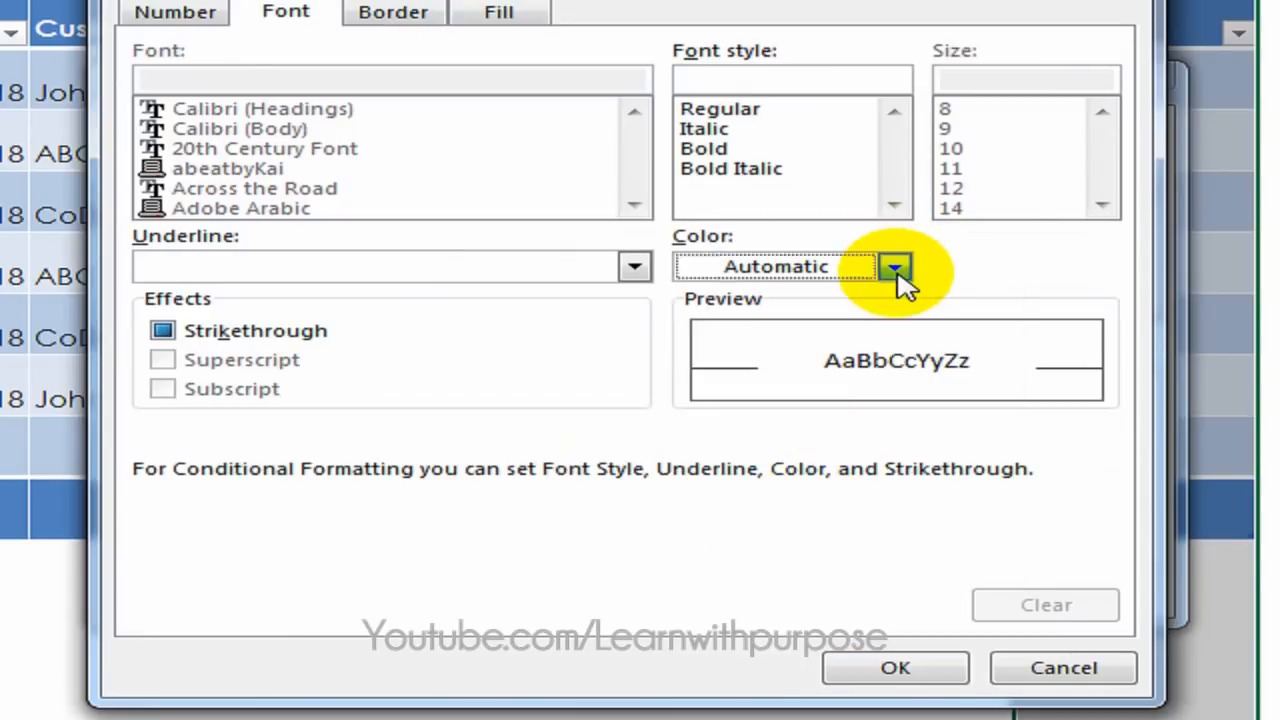
left_click(895, 266)
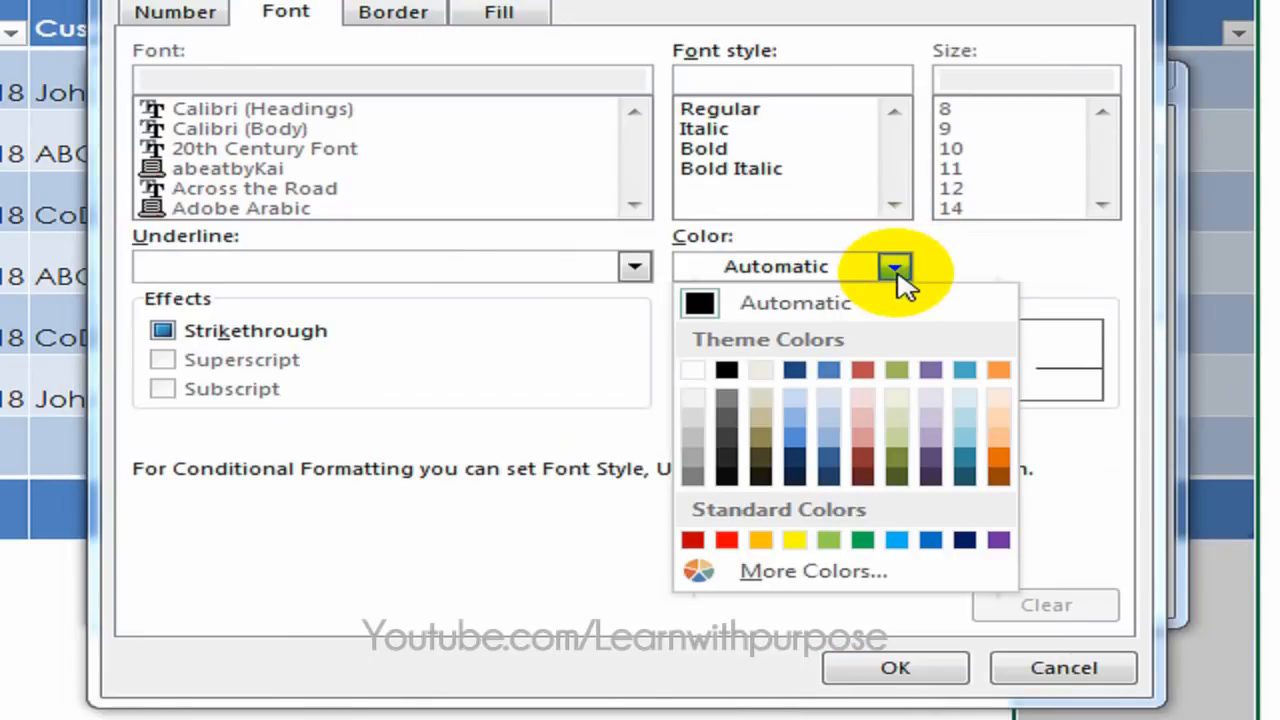
left_click(727, 370)
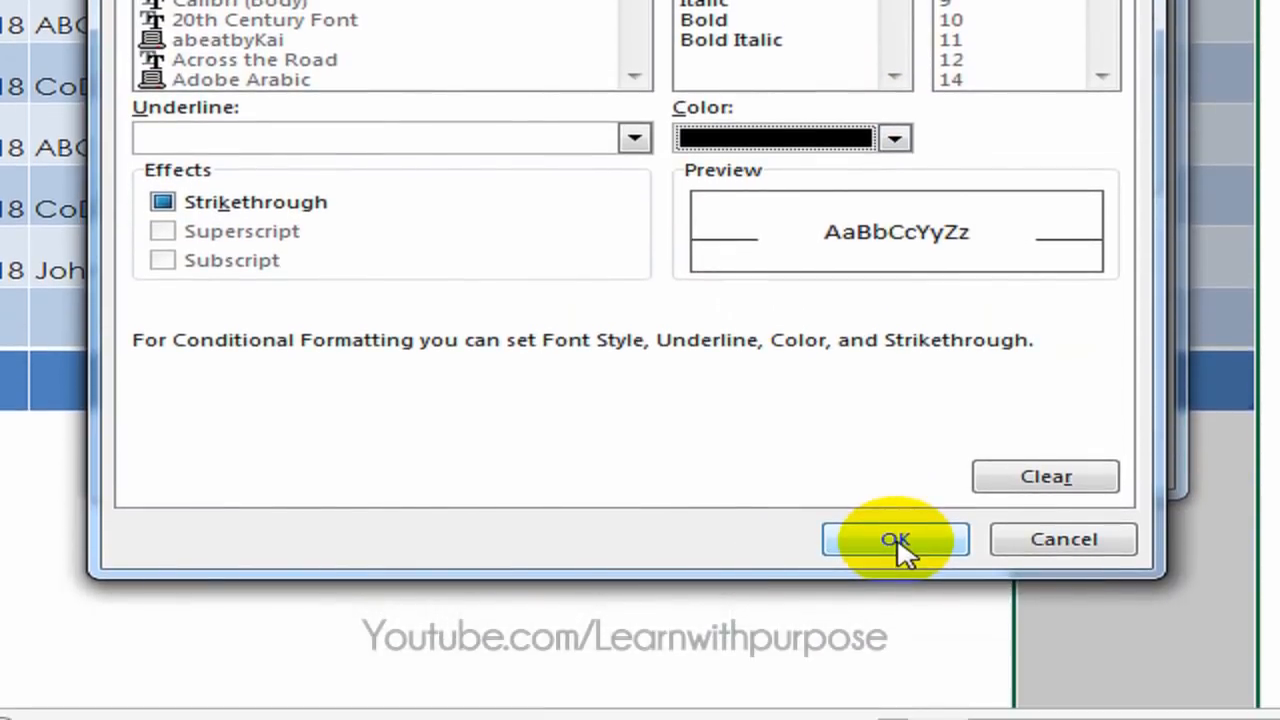
left_click(890, 626)
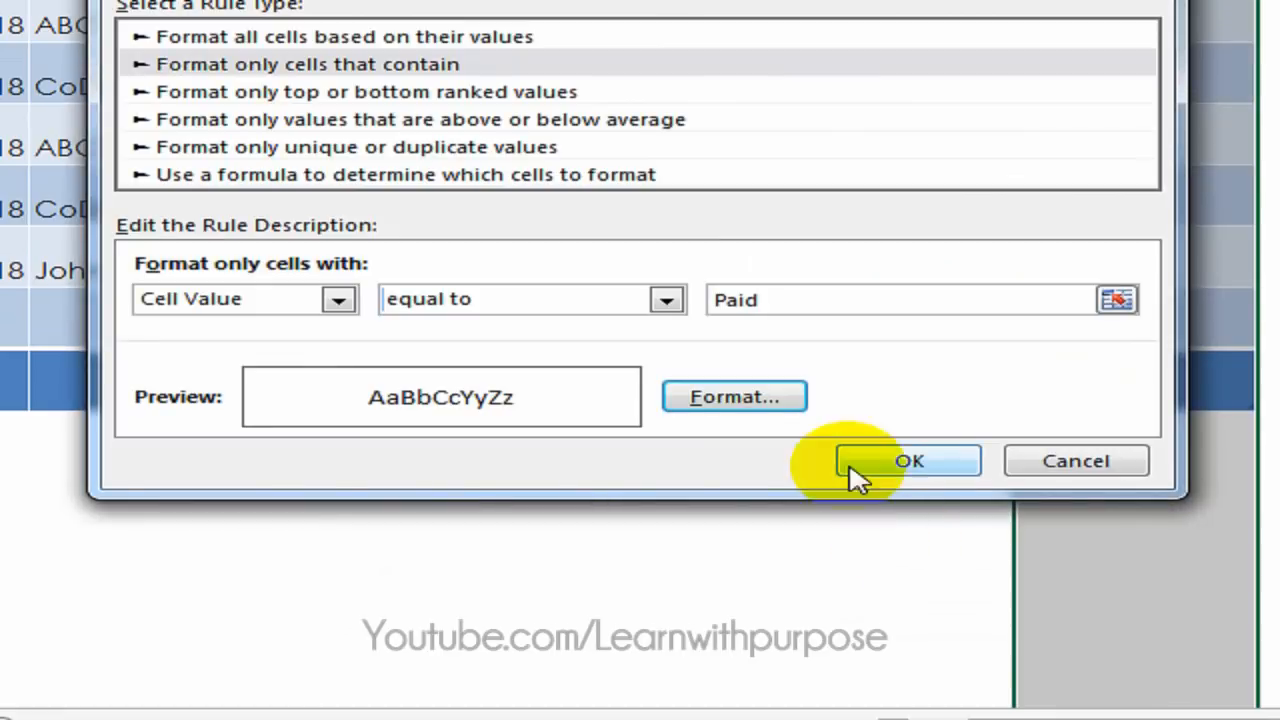
left_click(878, 465)
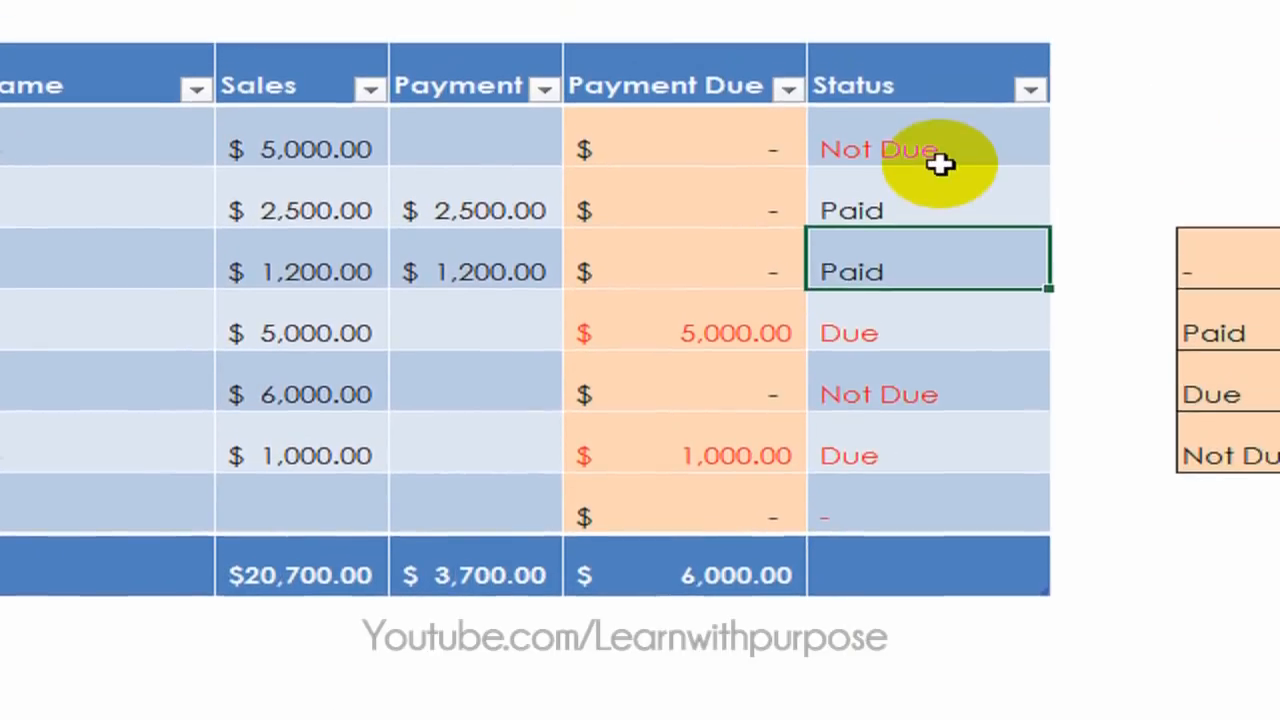
left_click(940, 160)
left_click(892, 258)
left_click(892, 355)
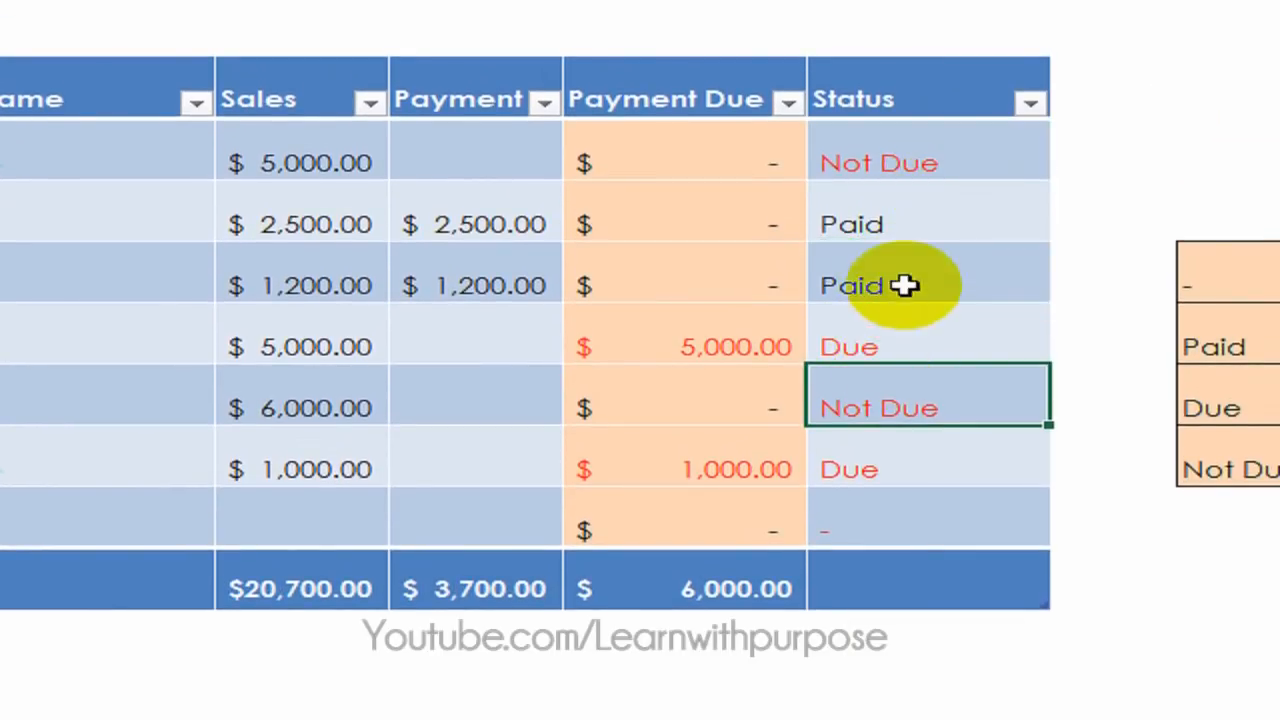
left_click(934, 214)
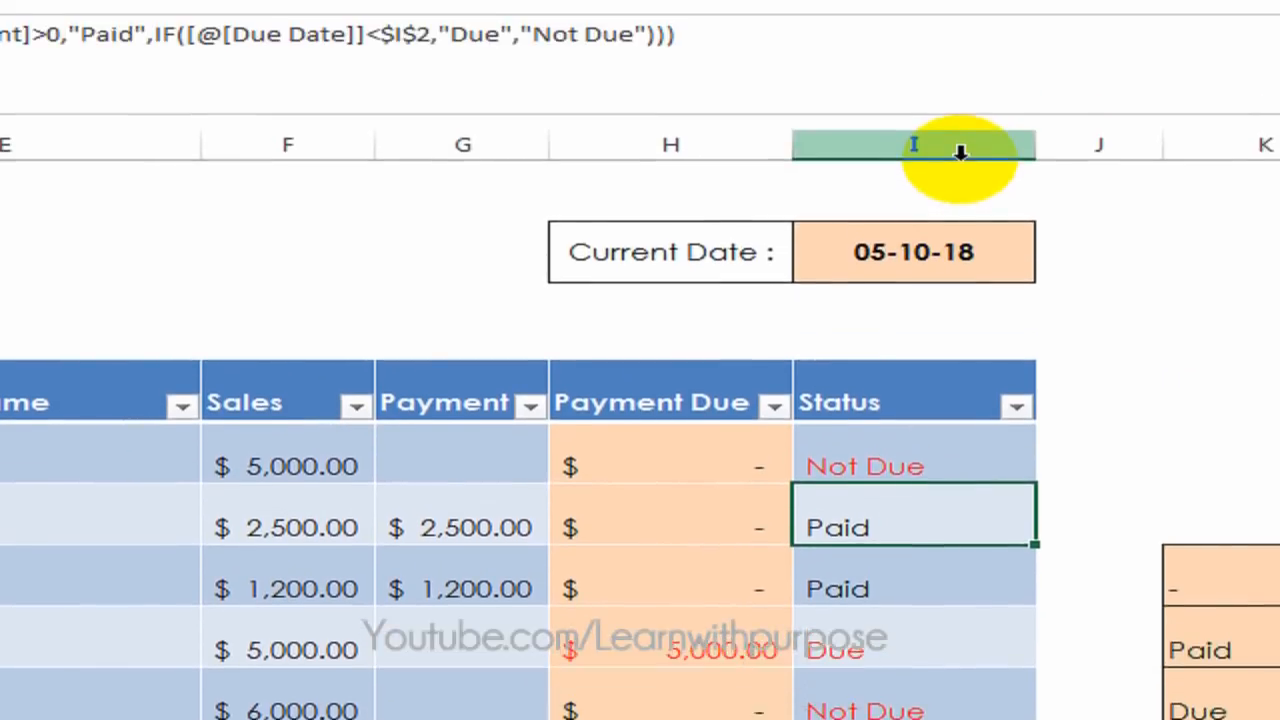
Create a conditional formatting rule for column I that formats only cells whose value is equal to Not Paid.
left_click(960, 150)
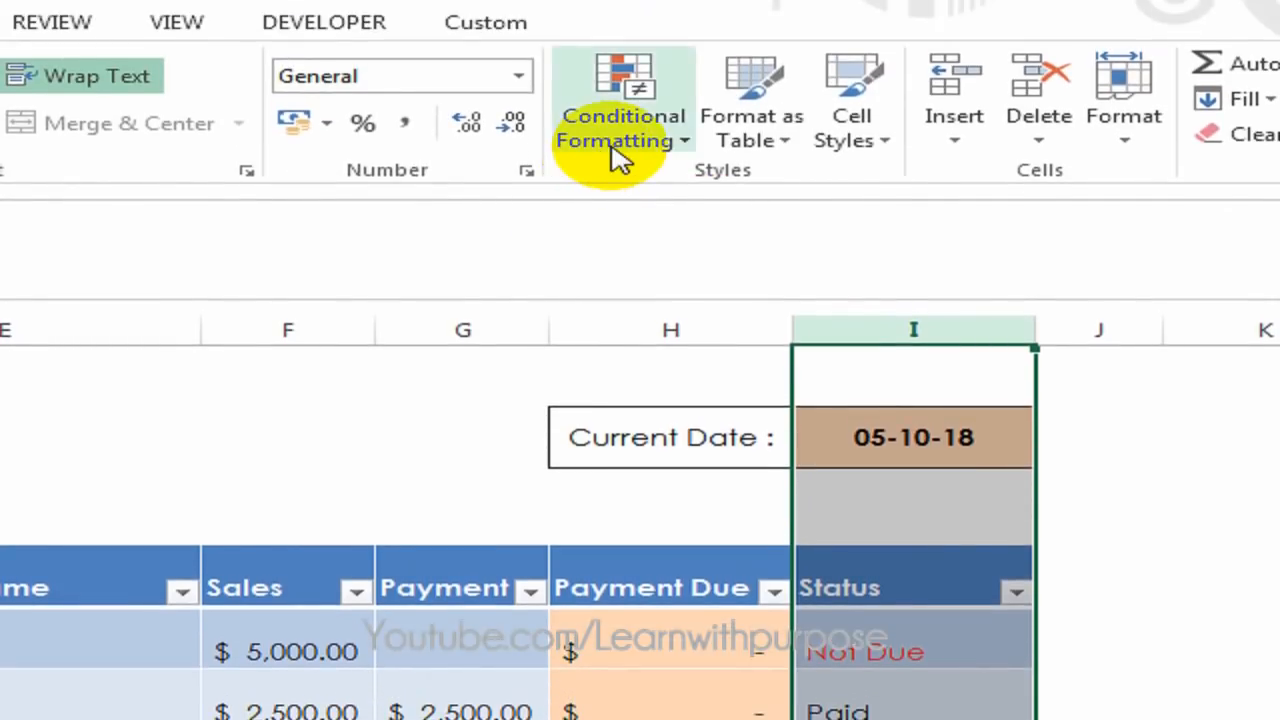
left_click(619, 152)
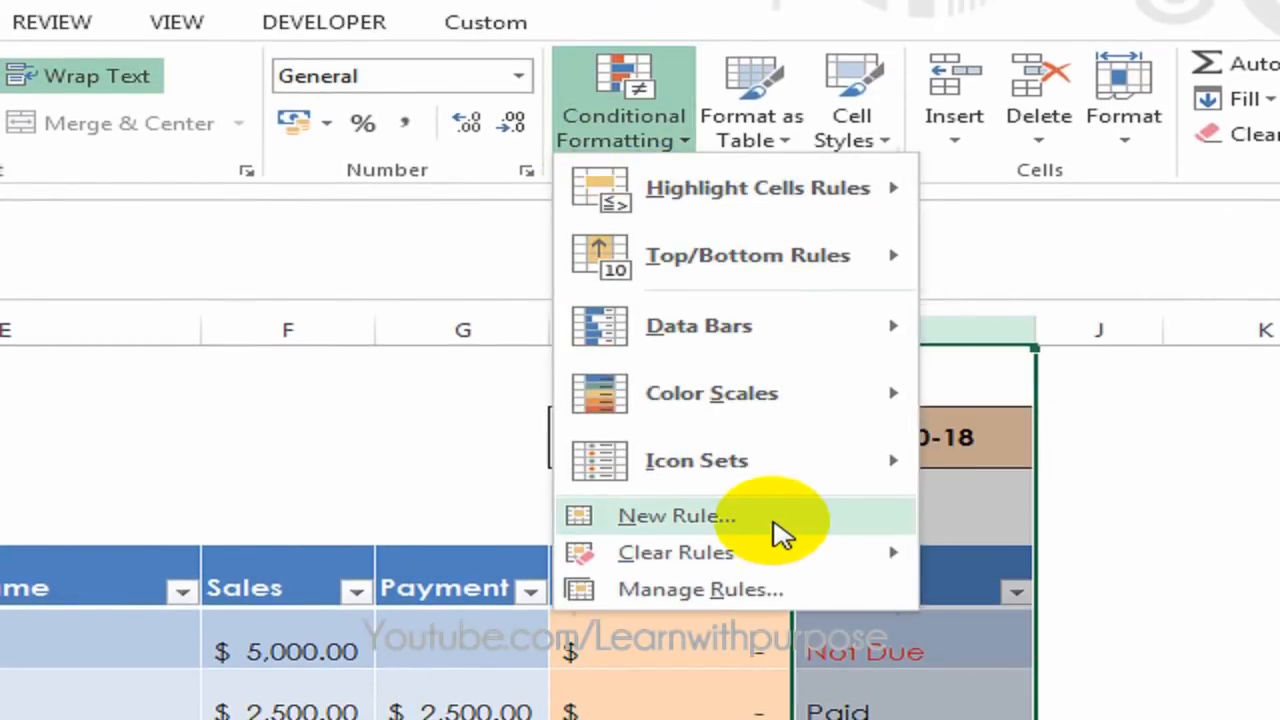
left_click(780, 535)
left_click(207, 719)
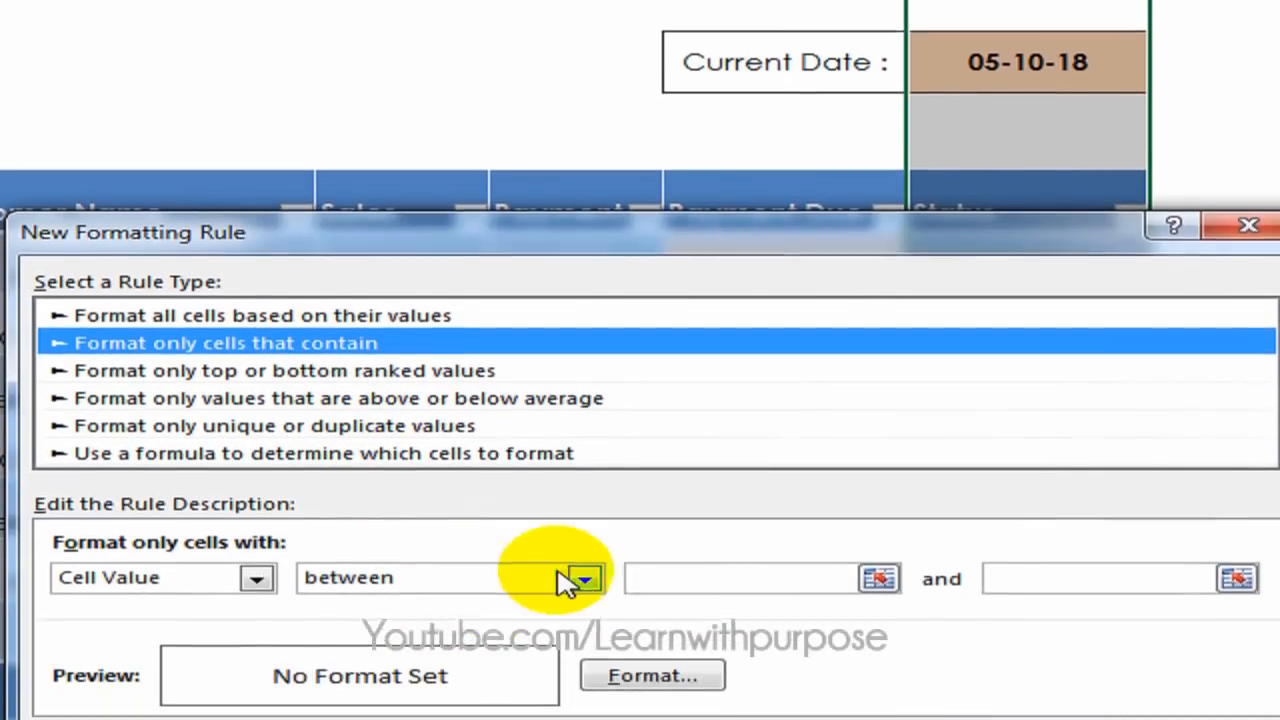
left_click(584, 707)
left_click(500, 719)
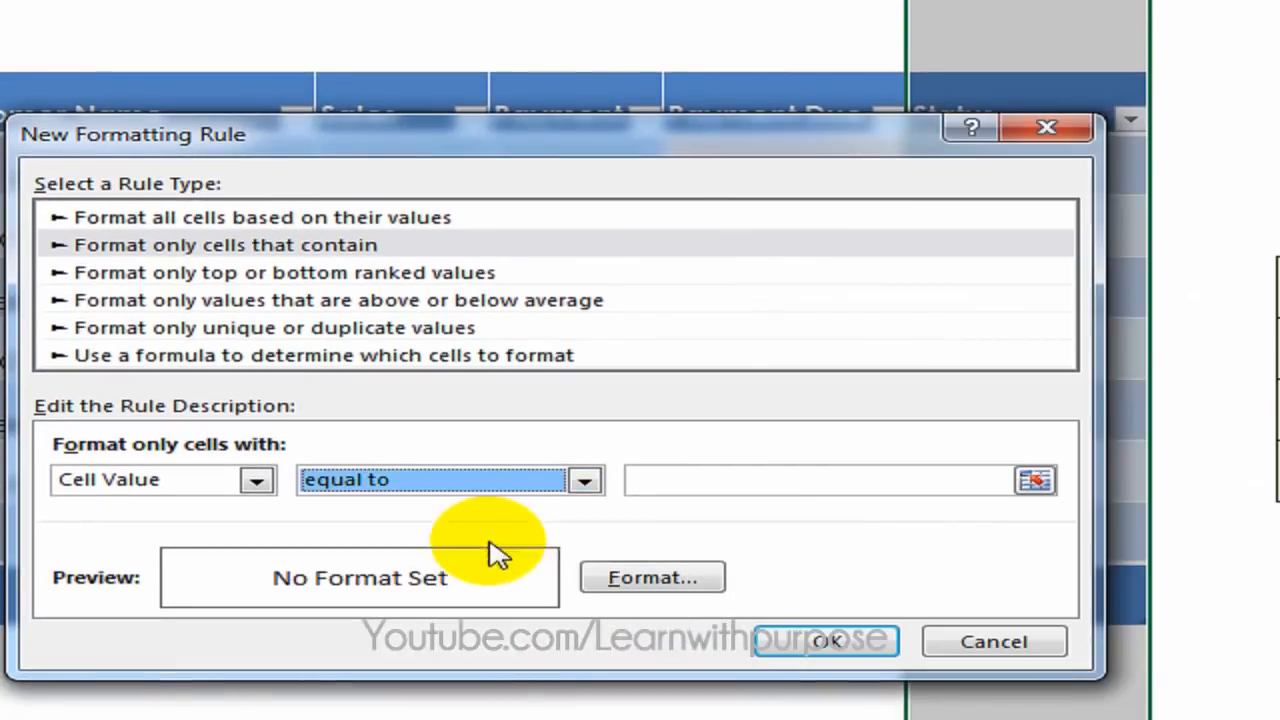
left_click(766, 480)
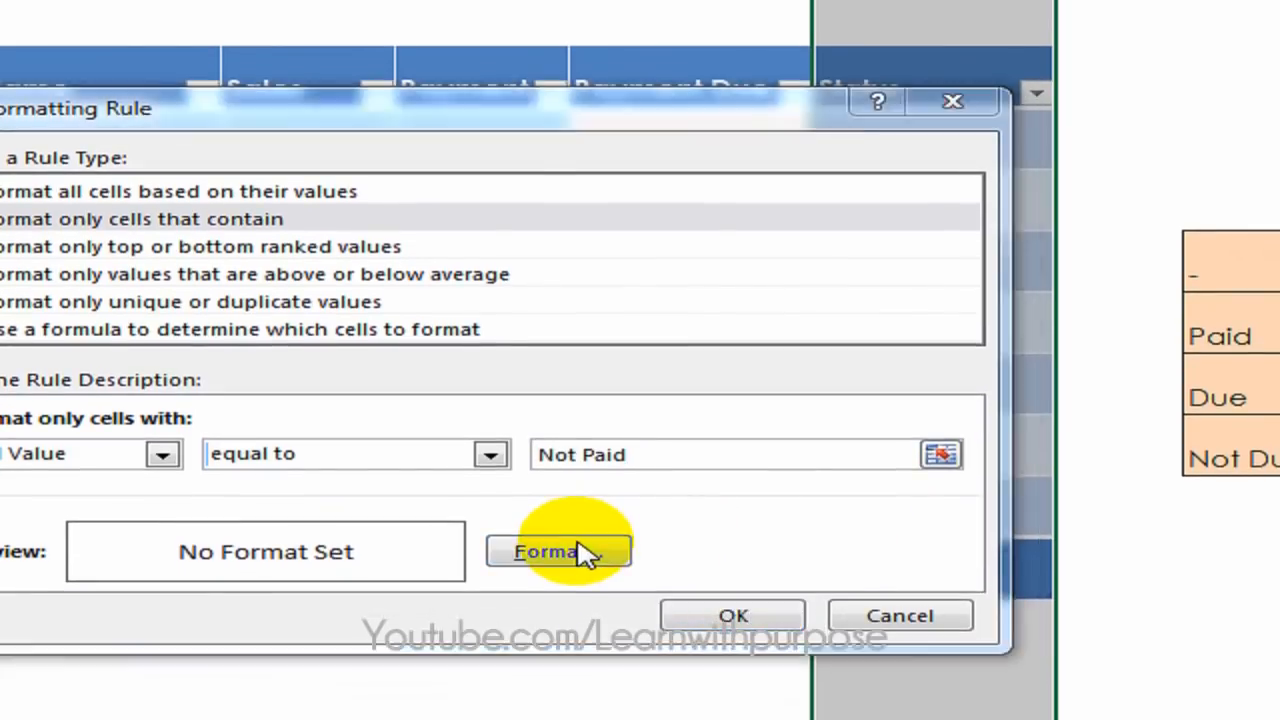
Give the Not Paid rule a green font colour, apply it and check the Status cells.
left_click(590, 582)
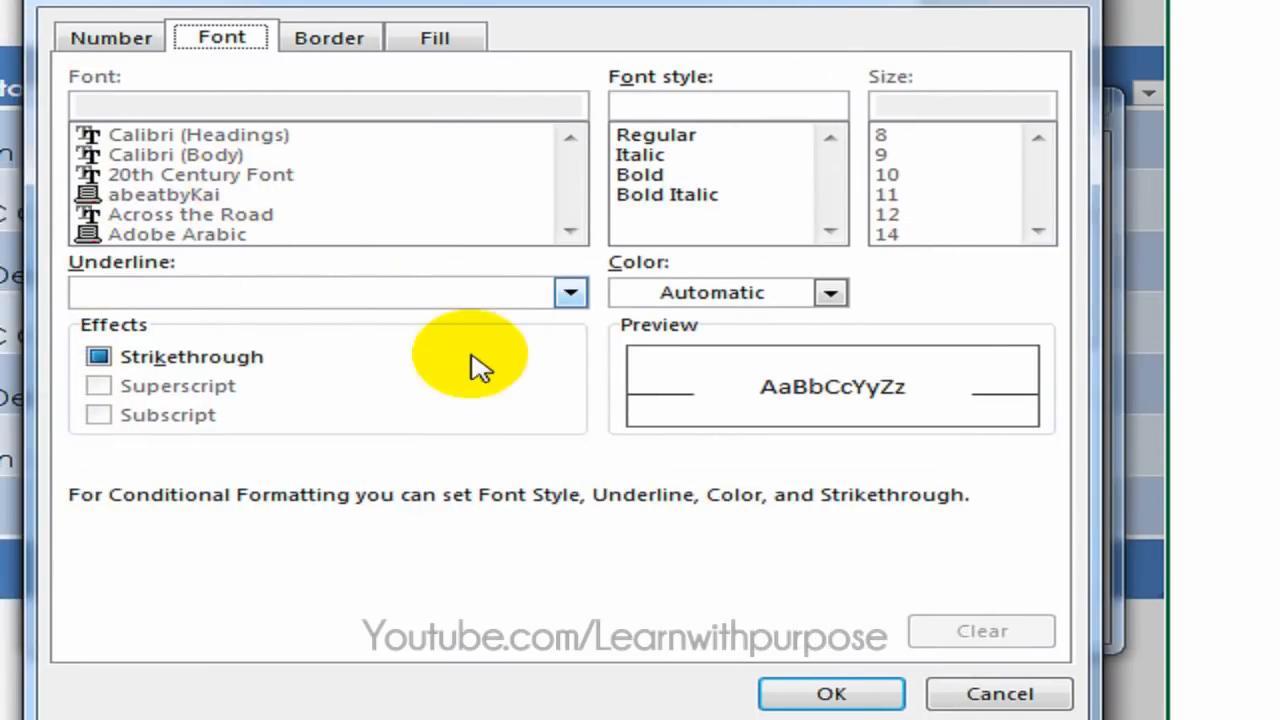
left_click(830, 292)
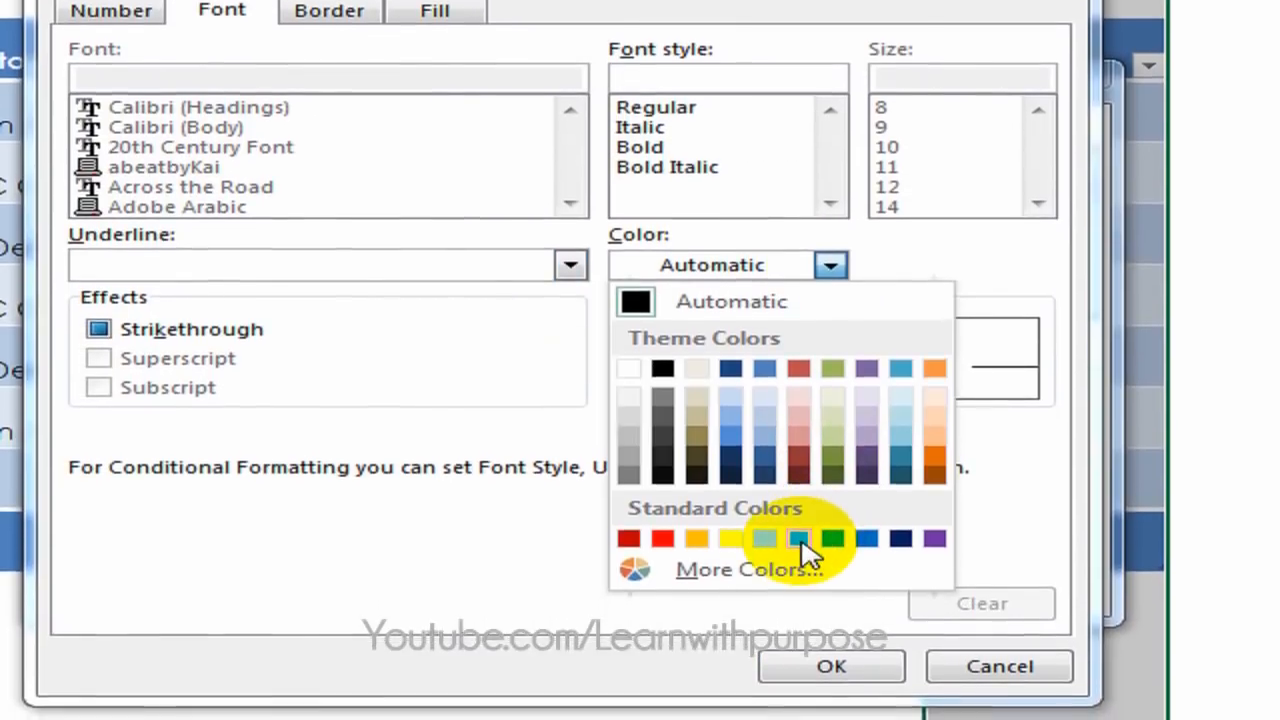
left_click(806, 563)
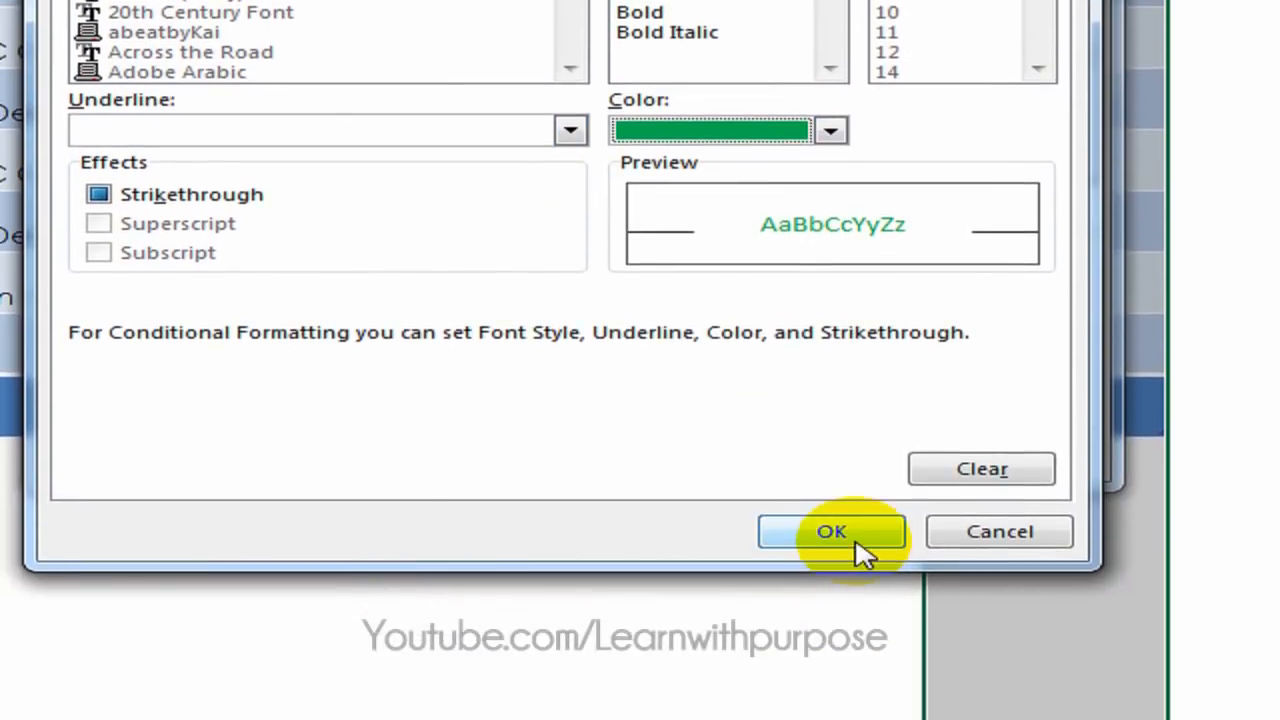
left_click(830, 645)
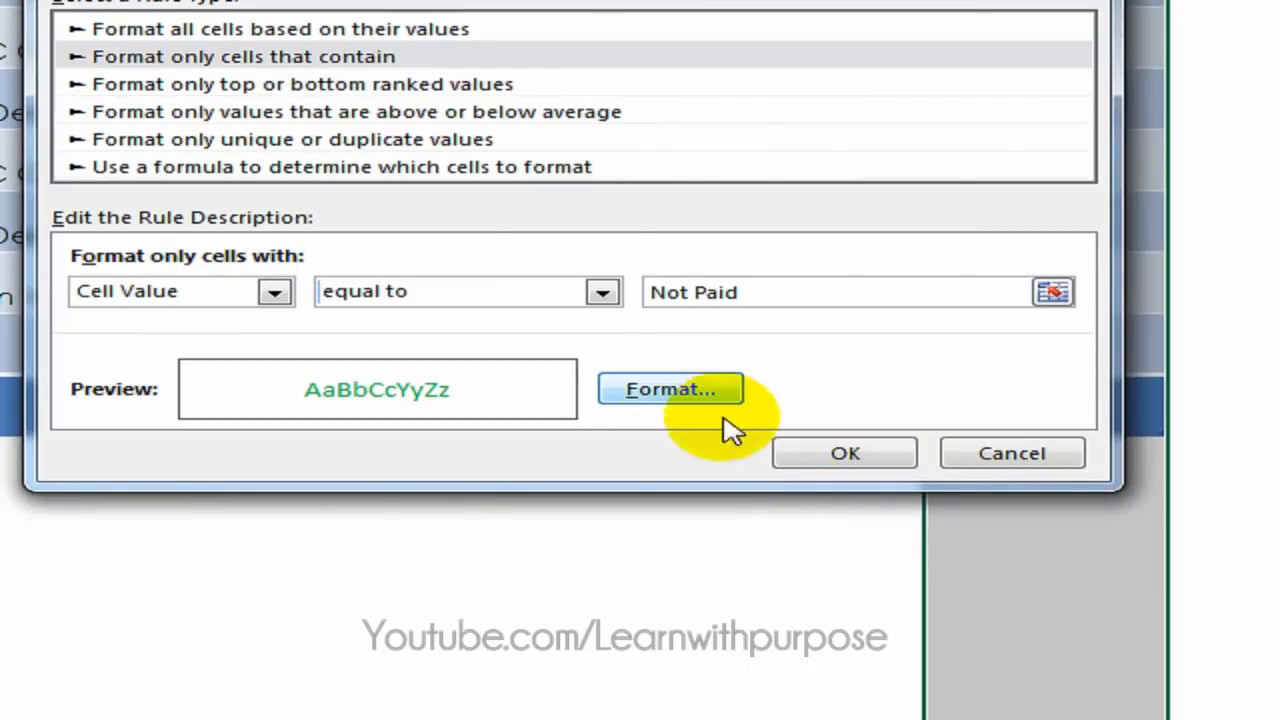
left_click(830, 456)
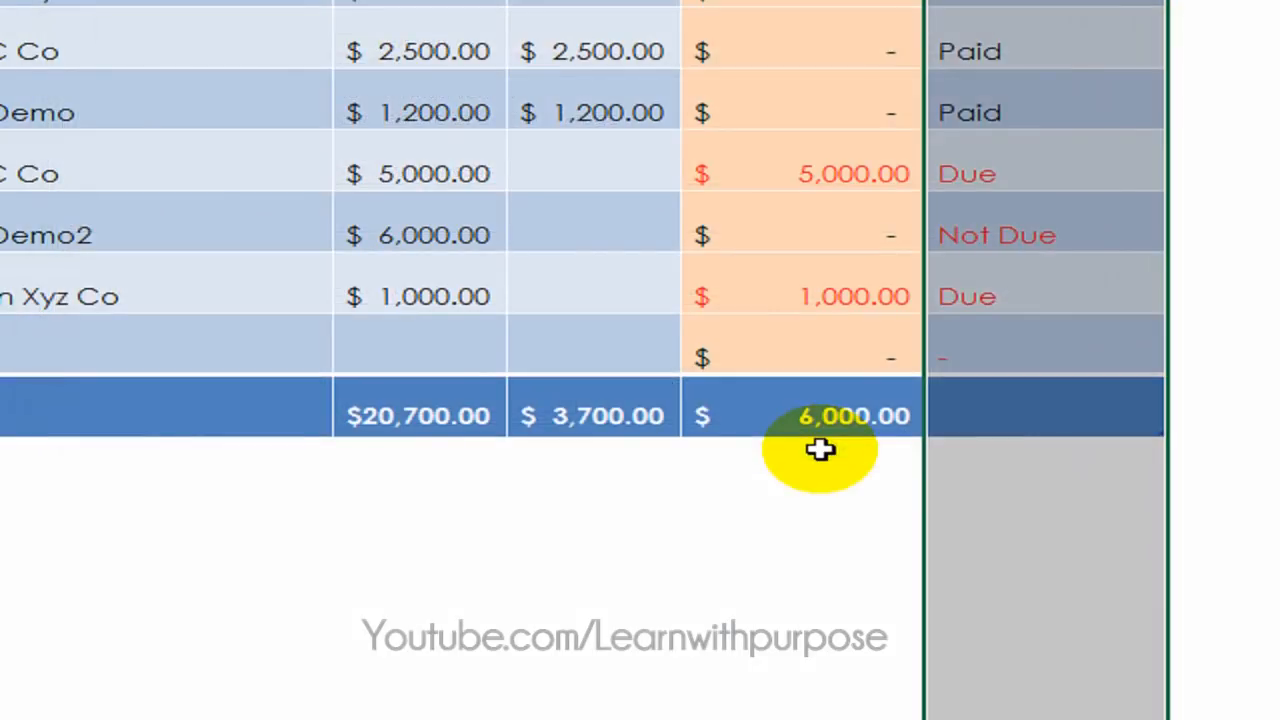
left_click(866, 100)
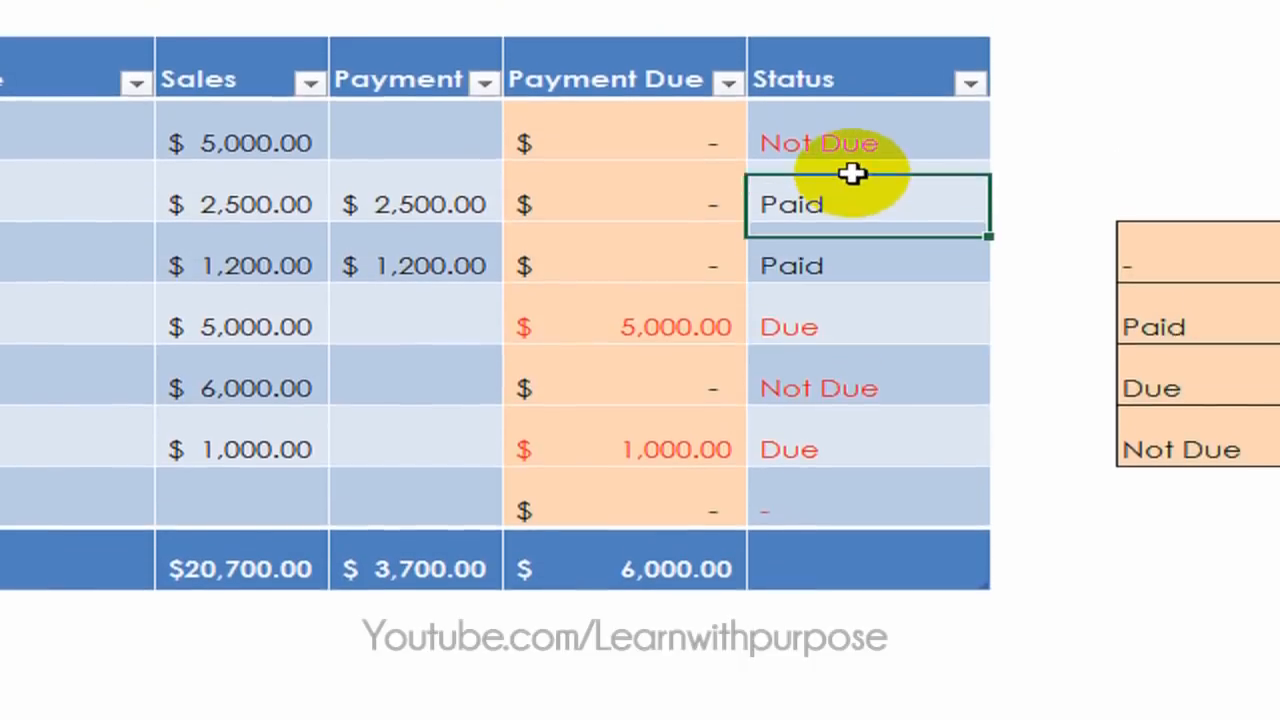
Edit the existing Not Paid conditional formatting rule so it matches Not Due instead, and apply the change.
left_click(846, 25)
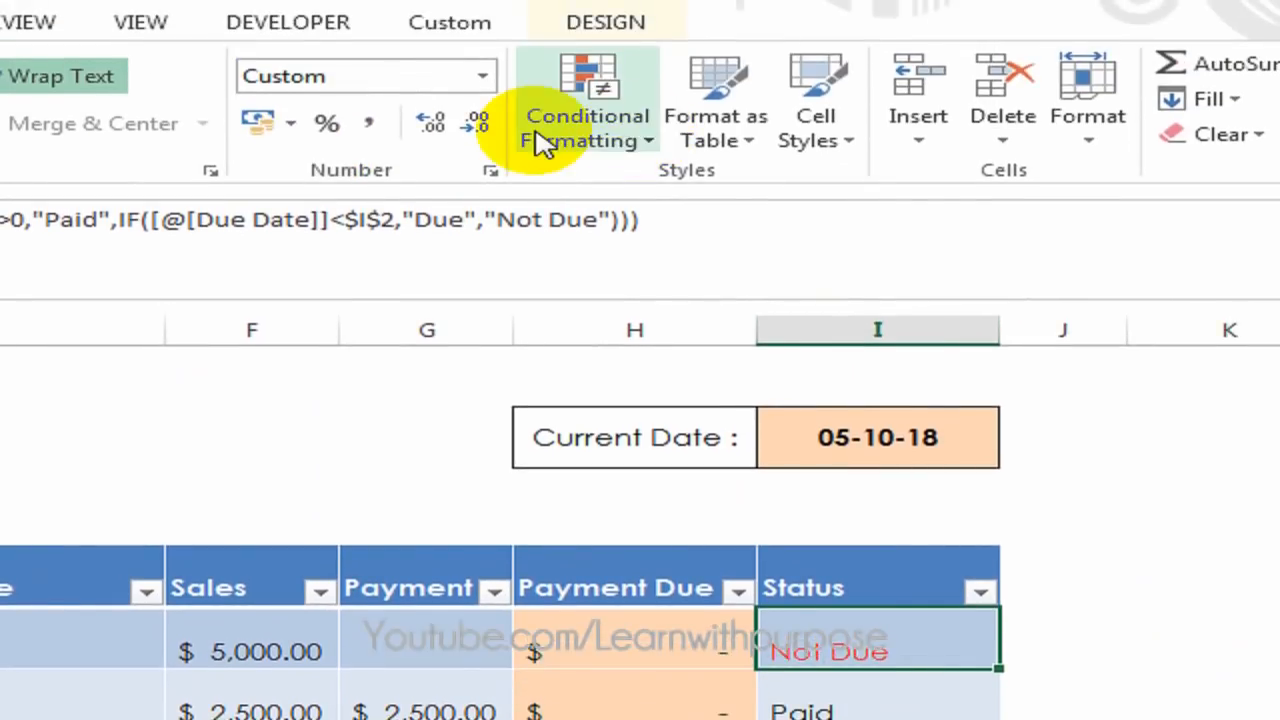
left_click(562, 132)
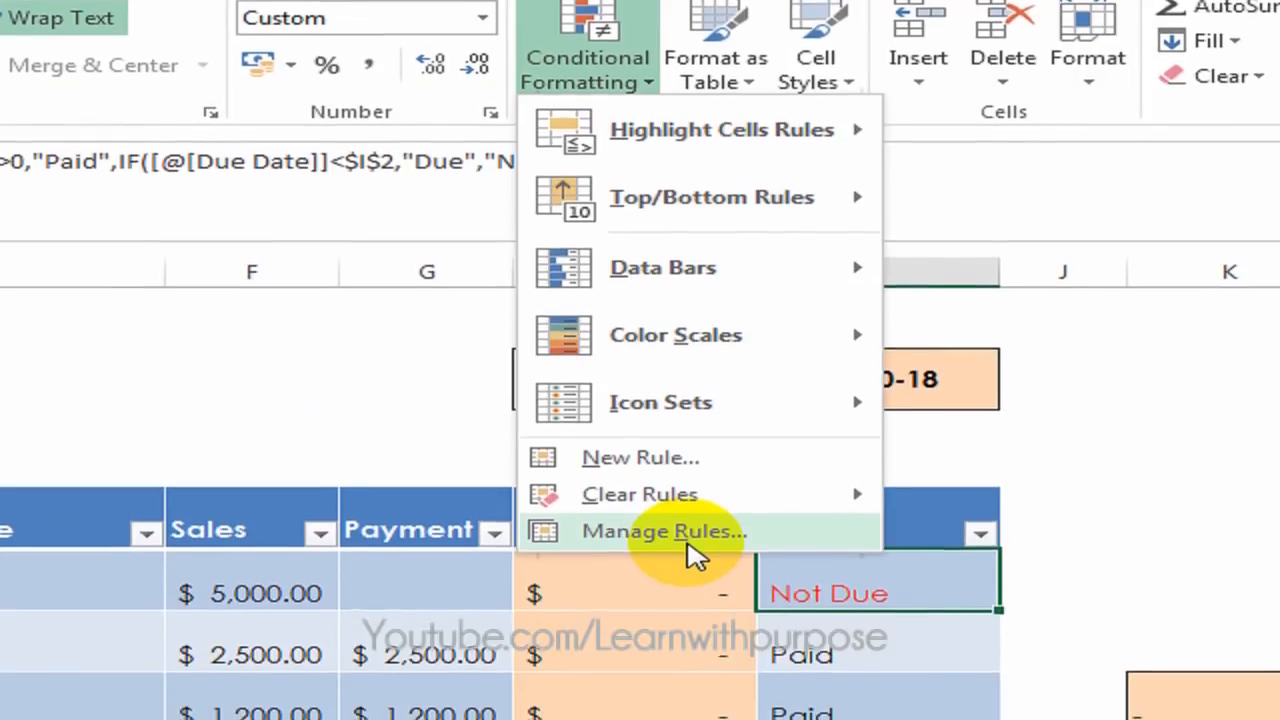
left_click(560, 588)
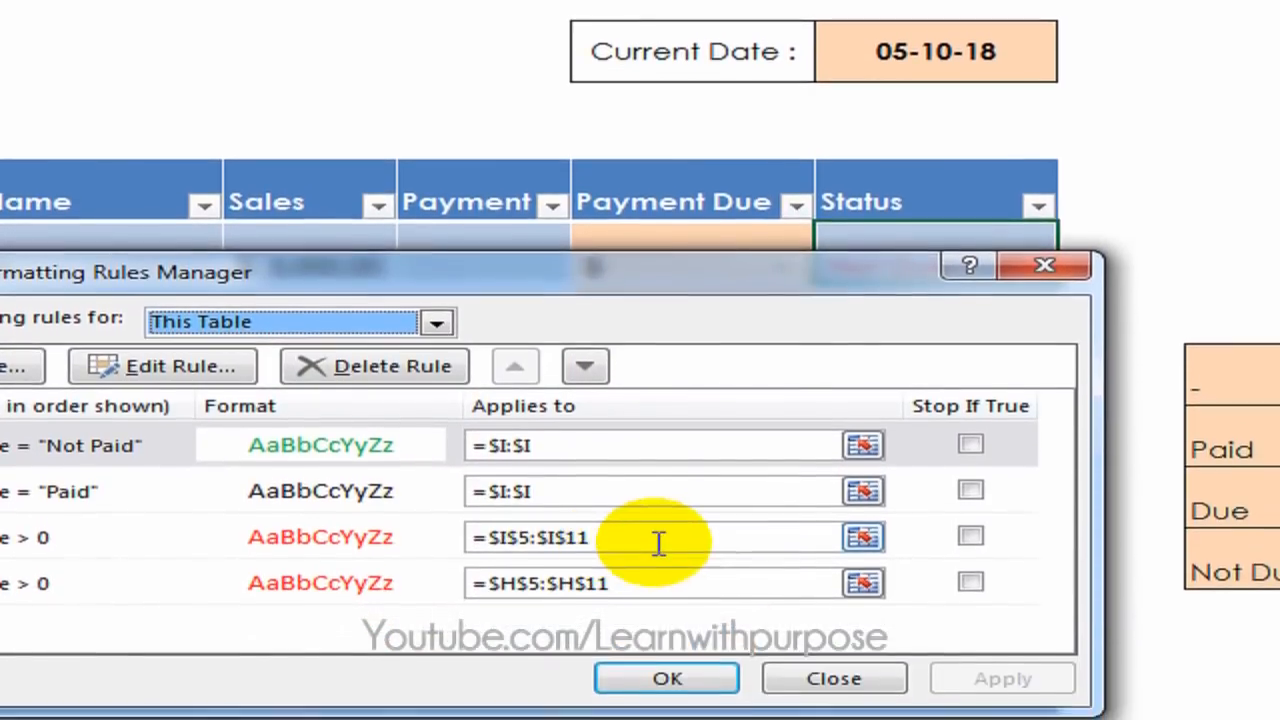
left_click(143, 480)
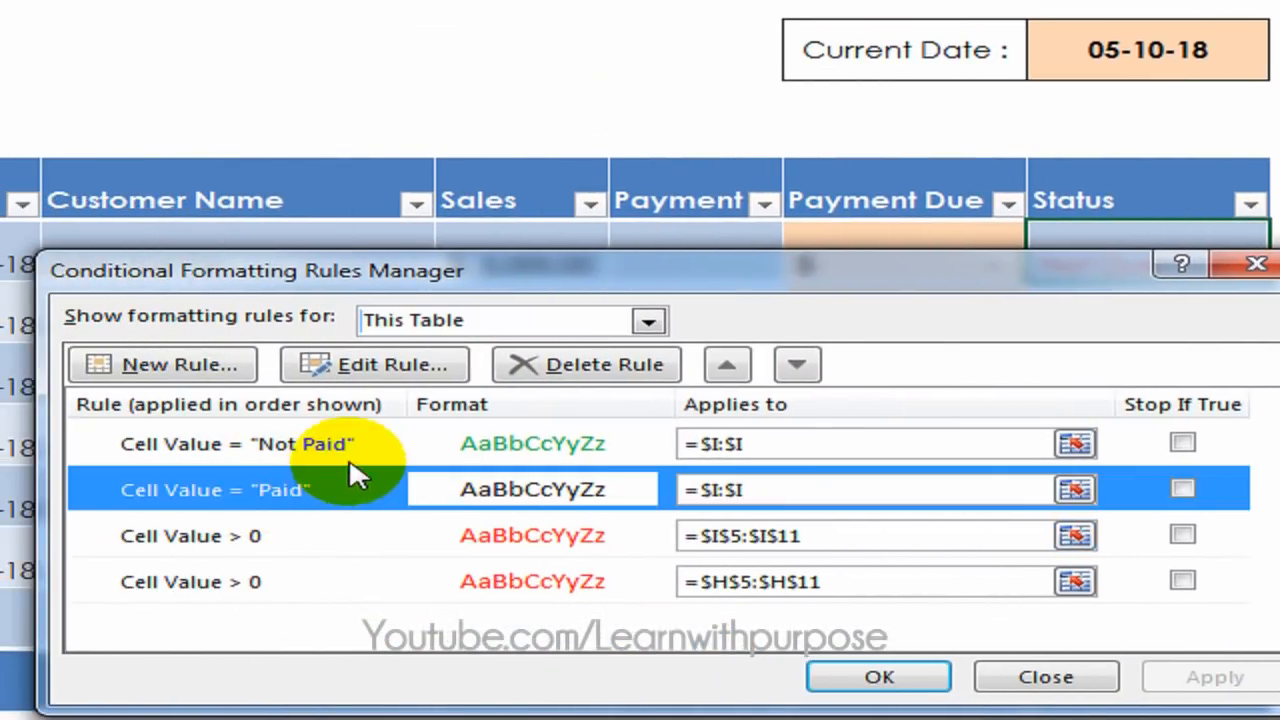
left_click(356, 447)
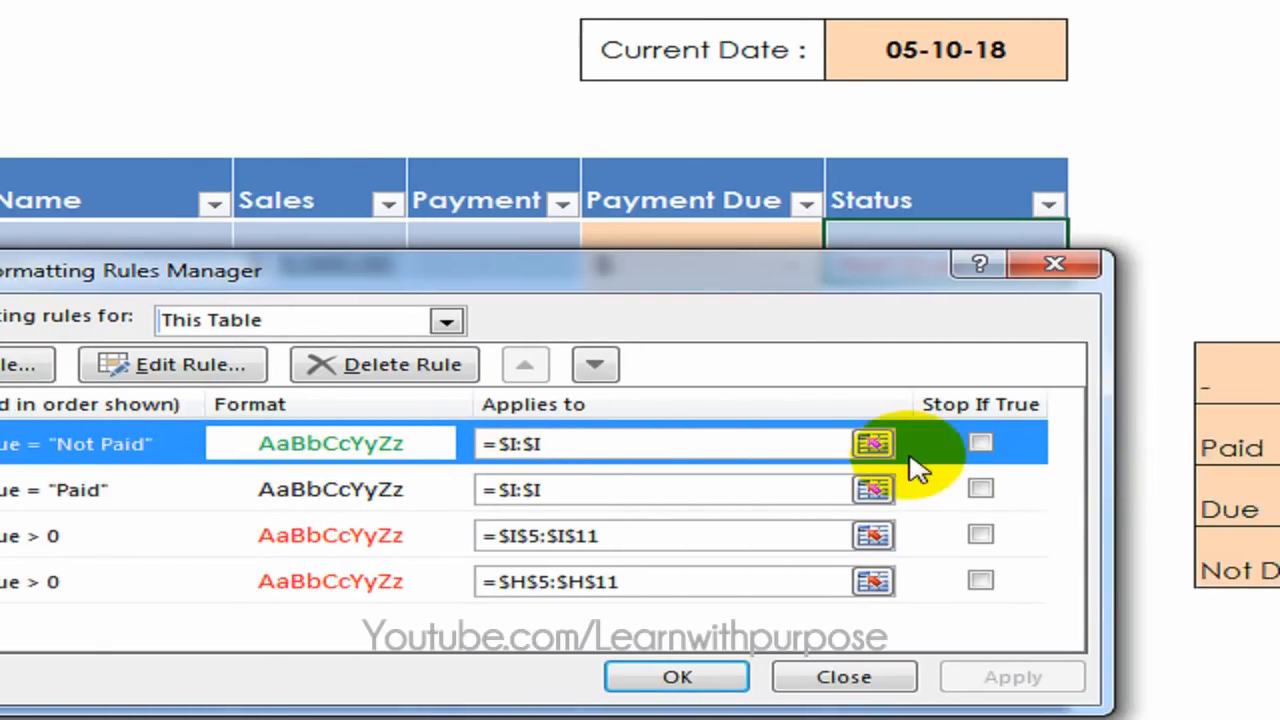
left_click(200, 365)
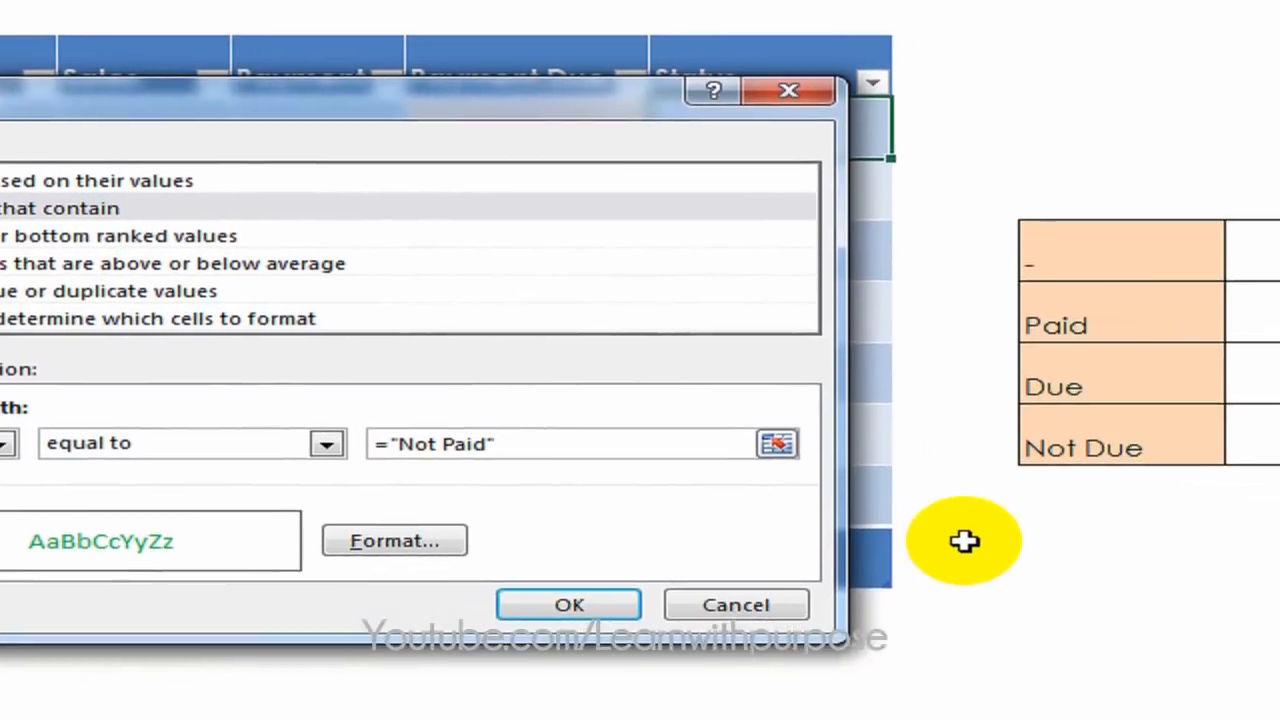
type("+$H$5")
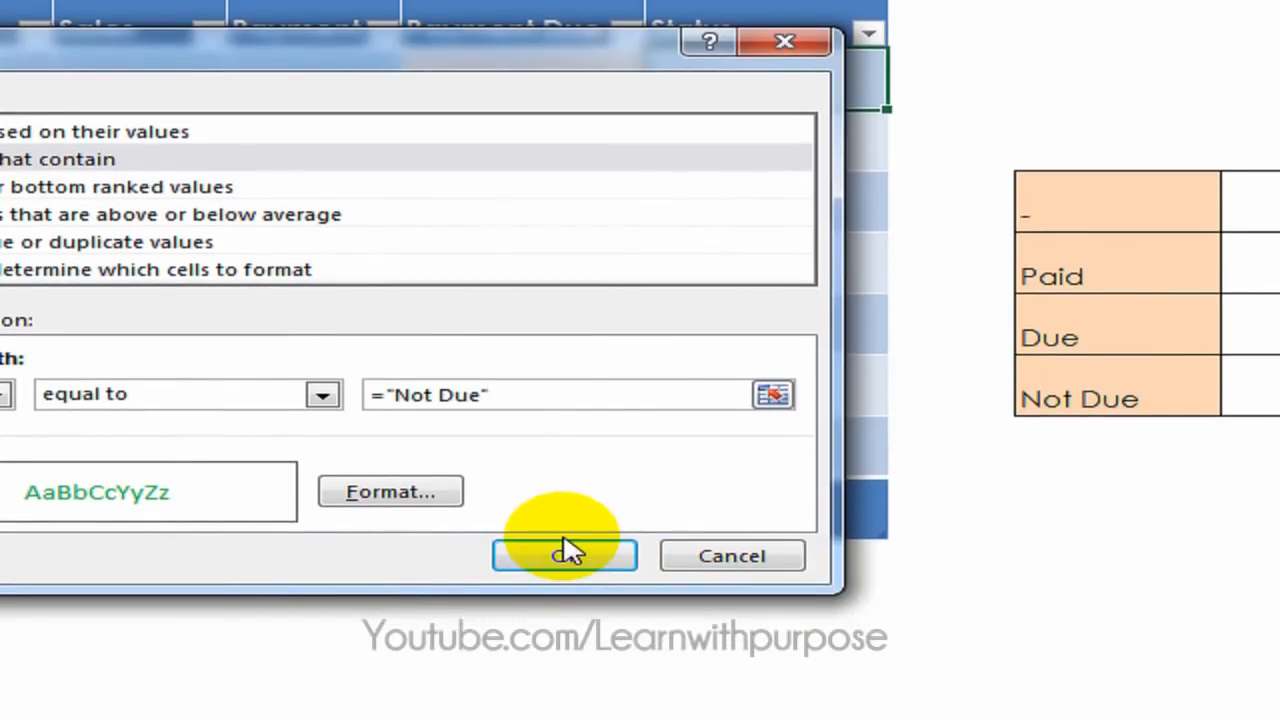
left_click(565, 555)
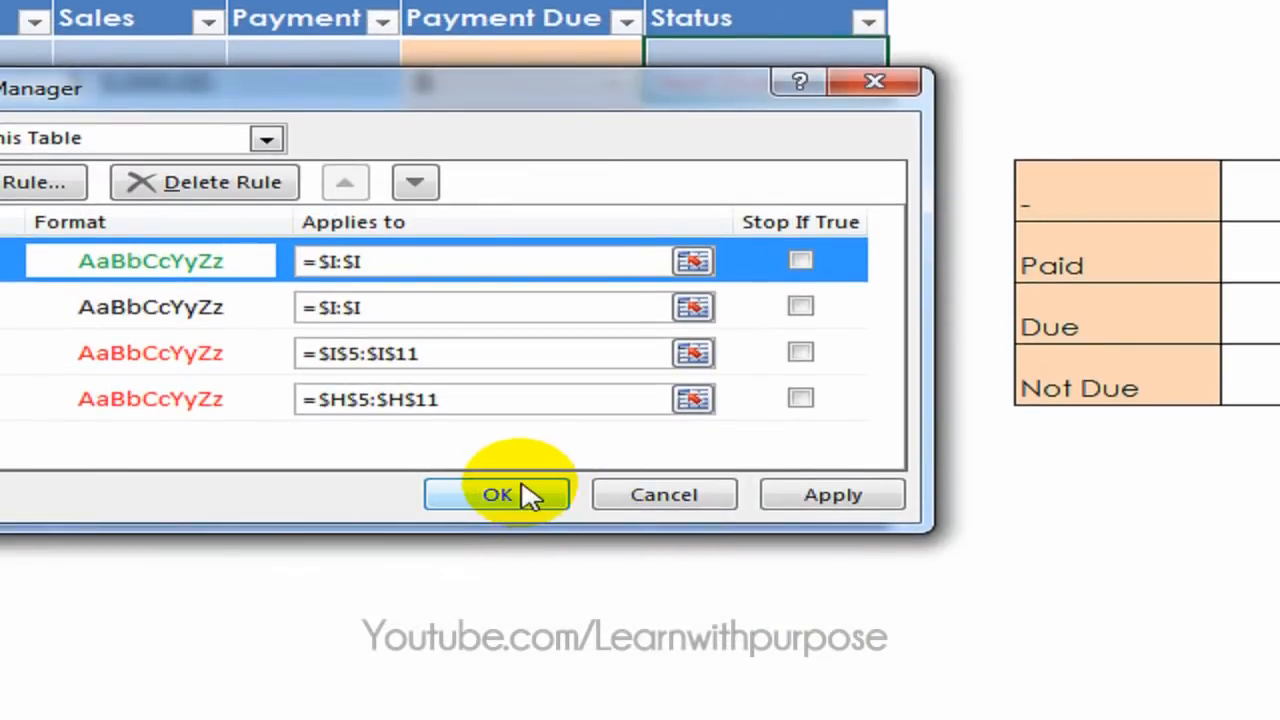
left_click(524, 494)
Examine the colours of the Not Due and Paid Status cells and the payment recorded for invoice SI02.
left_click(826, 180)
left_click(814, 65)
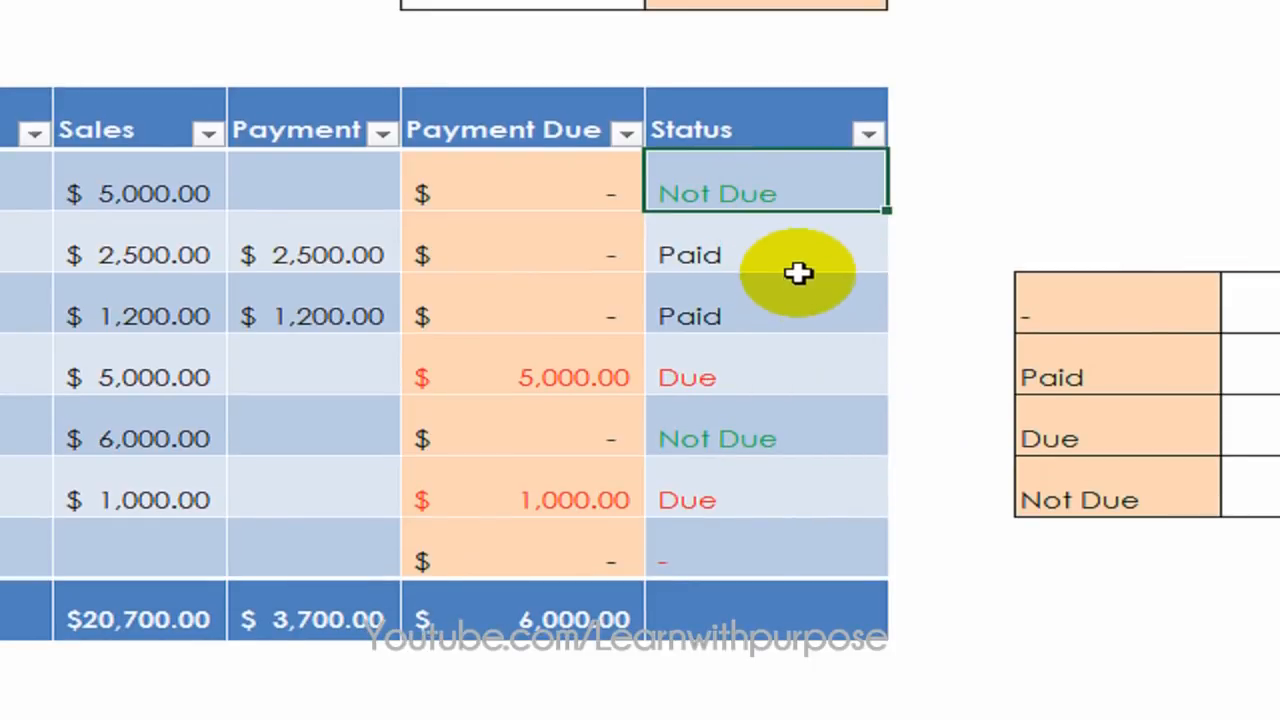
left_click(797, 270)
left_click(777, 312)
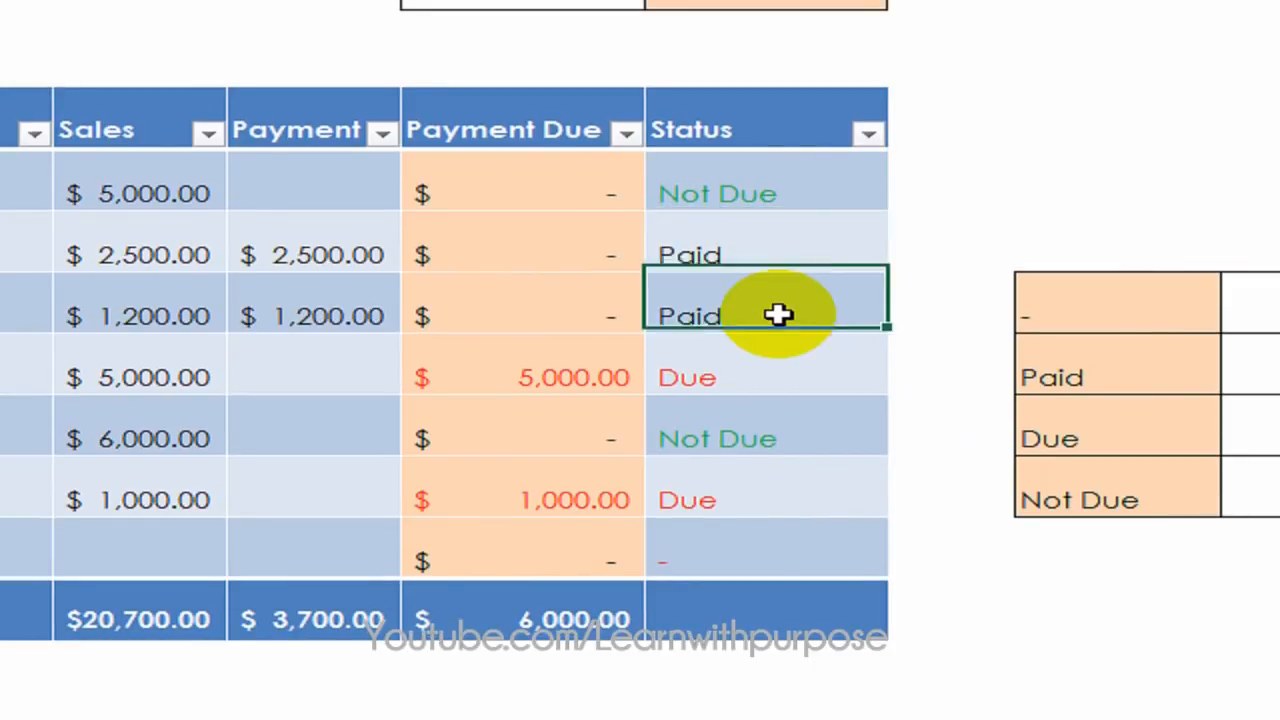
left_click(755, 262)
left_click(395, 258)
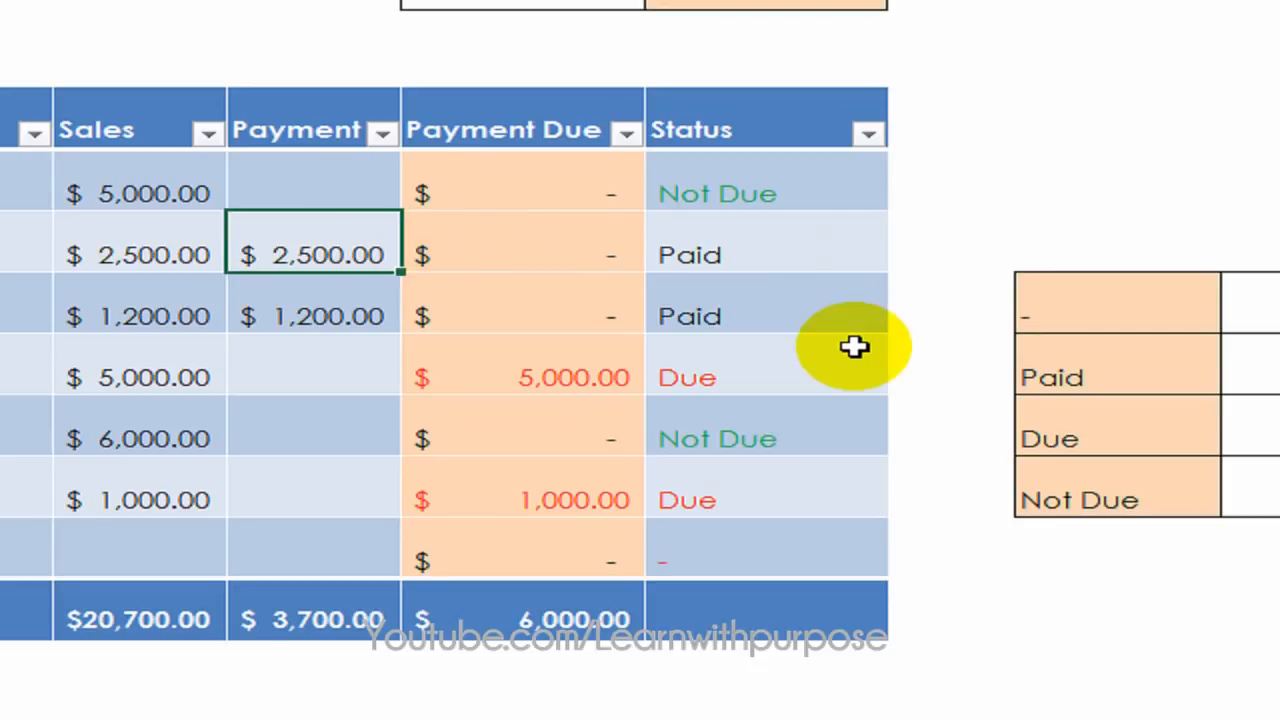
Re-enter the payment of 2500 for ABC Co's invoice SI02.
key("Right")
key("Left")
key("Left")
type("2500")
key("ctrl+Return")
Examine the Status and Payment Due cells of invoices SI04 and SI05.
key("Right")
key("Right")
key("Down")
key("Down")
key("Down")
key("Up")
key("Down")
key("Up")
key("Left")
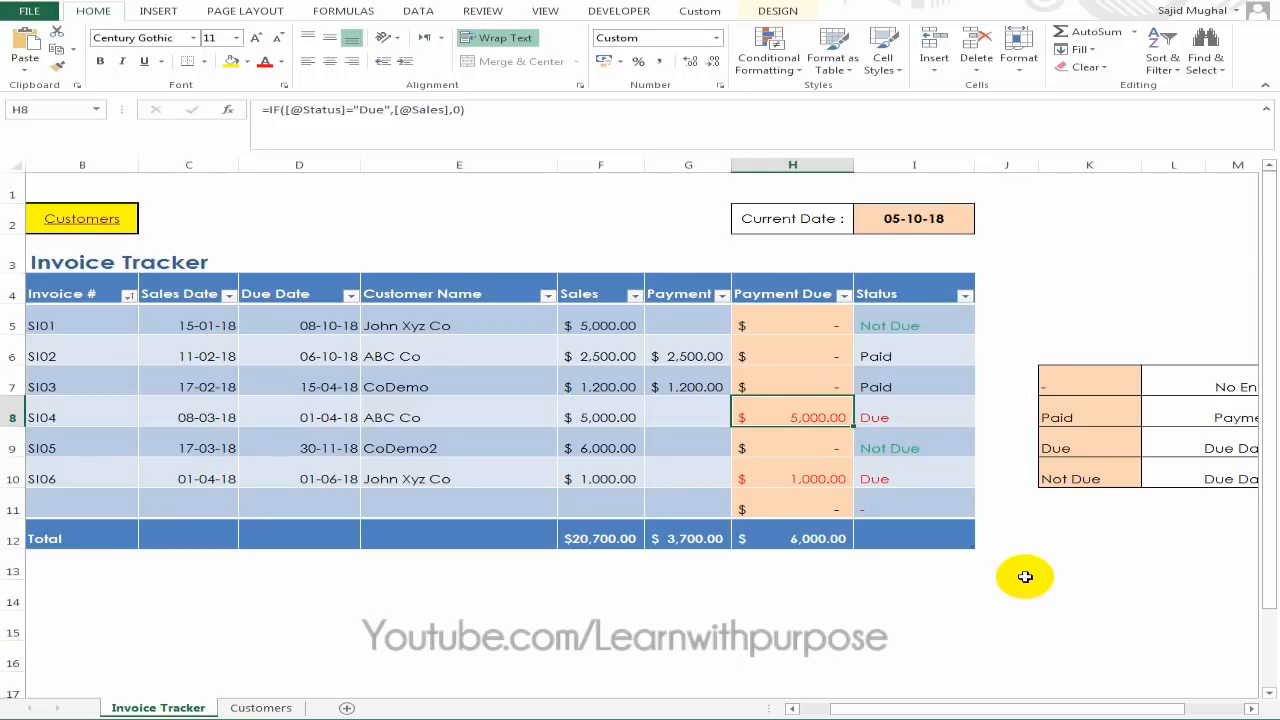
left_click(1051, 314)
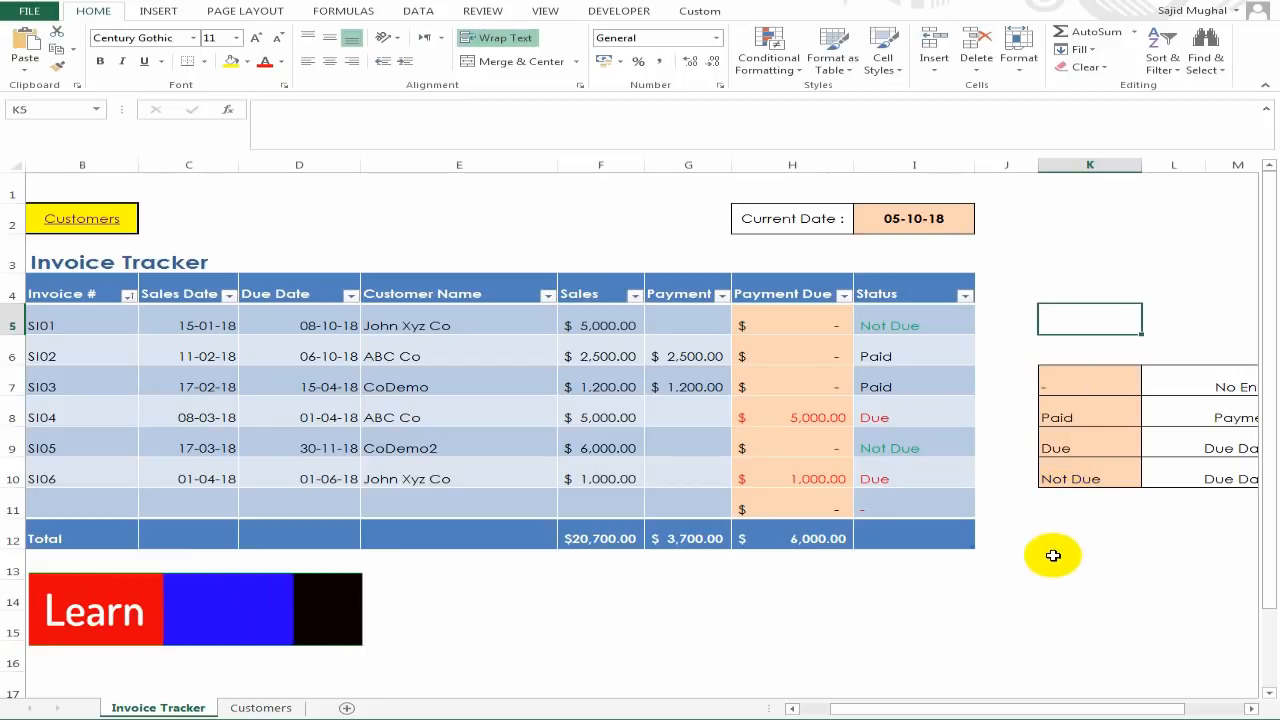
left_click(600, 222)
left_click(985, 252)
left_click(1027, 562)
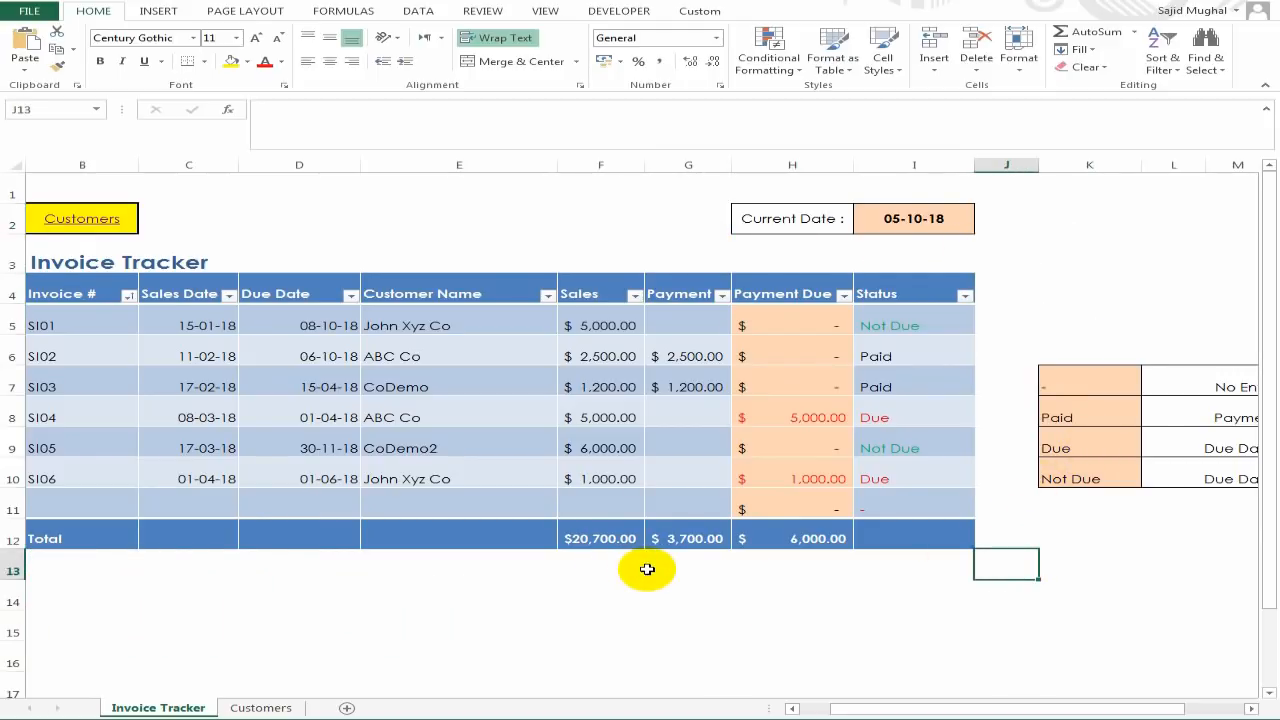